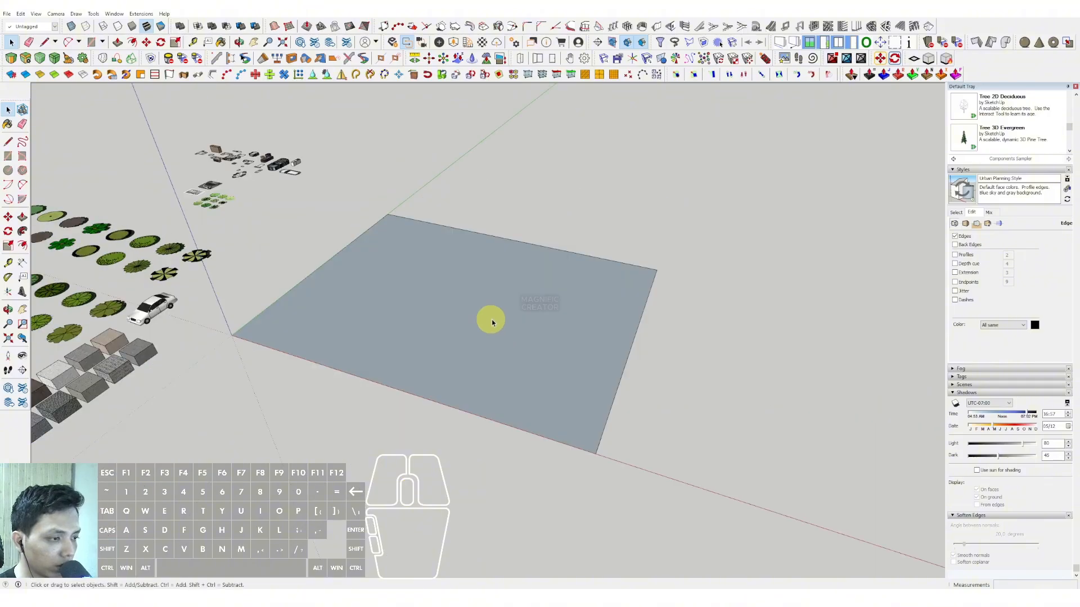
Step: Extrude the large ground rectangle upward 1000 with Push/Pull to form a base slab
middle_click_drag(458, 373, 442, 355)
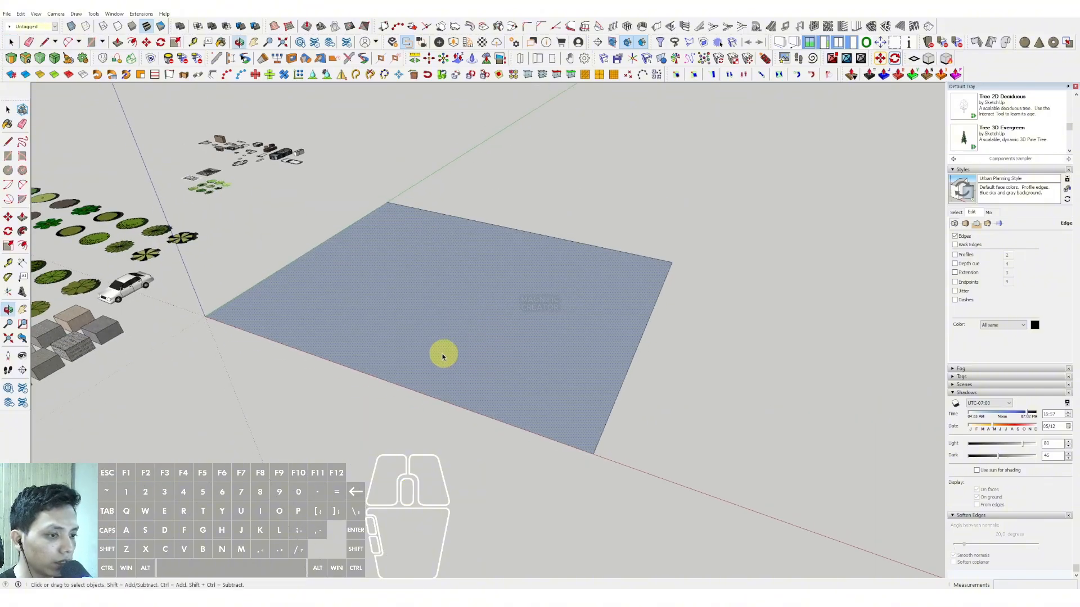
middle_click_drag(363, 339, 381, 340)
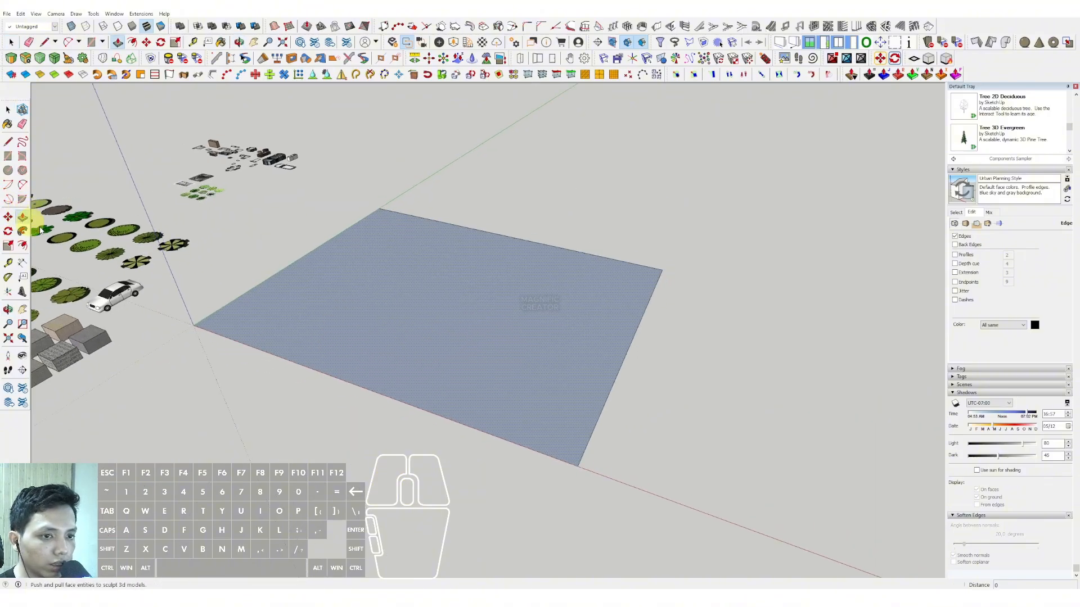
left_click(494, 397)
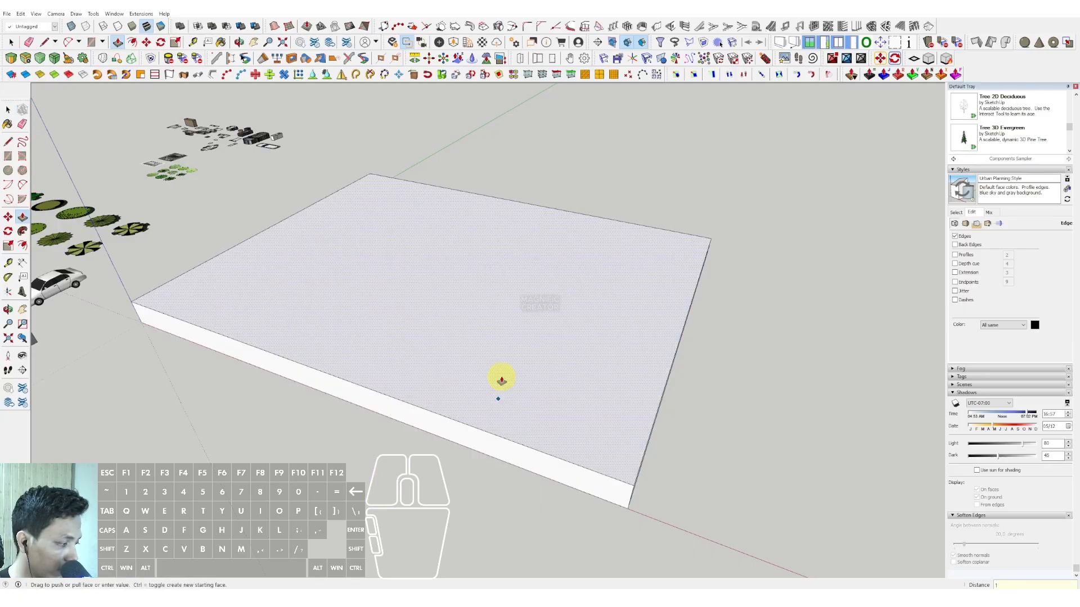
type("1000")
key("Return")
Step: Select the whole base slab and turn it into a component
mouse_move(458, 429)
middle_mouse_down()
mouse_move(501, 427)
mouse_move(449, 347)
mouse_move(501, 366)
mouse_move(458, 277)
mouse_move(561, 251)
mouse_move(569, 217)
mouse_move(495, 318)
mouse_move(431, 371)
mouse_move(490, 371)
mouse_move(459, 366)
mouse_move(455, 347)
middle_mouse_up()
left_click(532, 363)
right_click(533, 362)
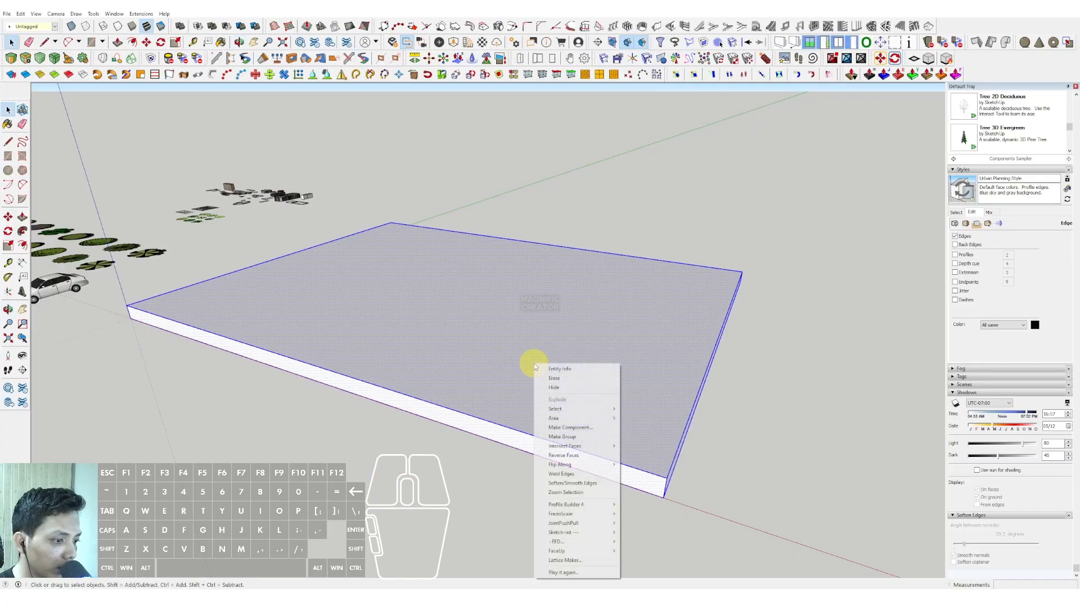
left_click(570, 427)
left_click(371, 324)
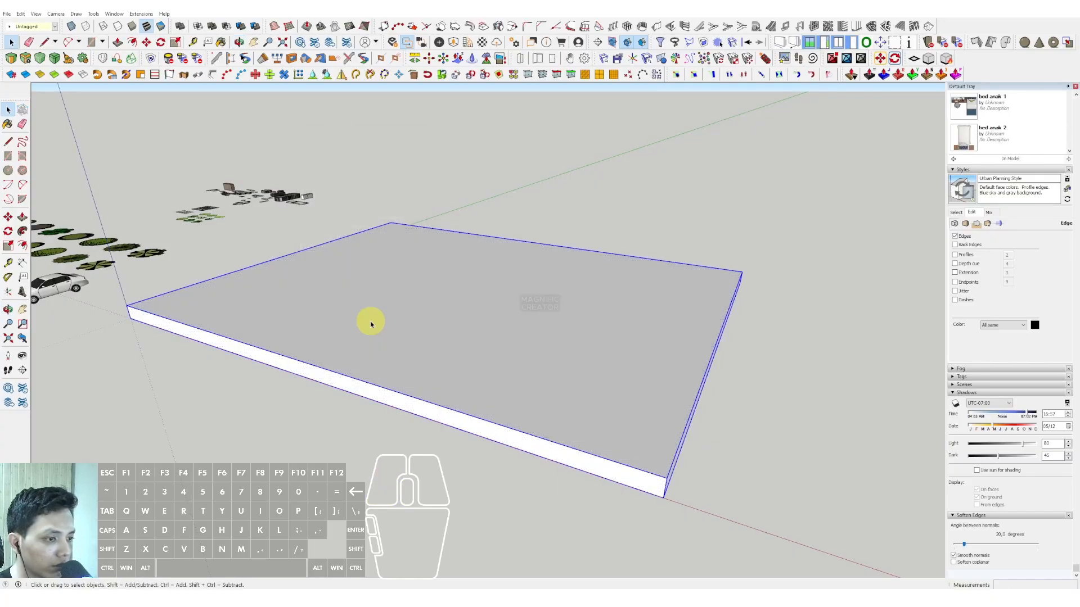
Step: Draw a small rotated rectangle at the slab's front corner on the origin as a column footprint
scroll(437, 333, "down", 1)
middle_click_drag(442, 336, 481, 370)
scroll(263, 380, "up", 2)
middle_click_drag(262, 380, 267, 389)
middle_click_drag(182, 349, 204, 366)
left_click(205, 365)
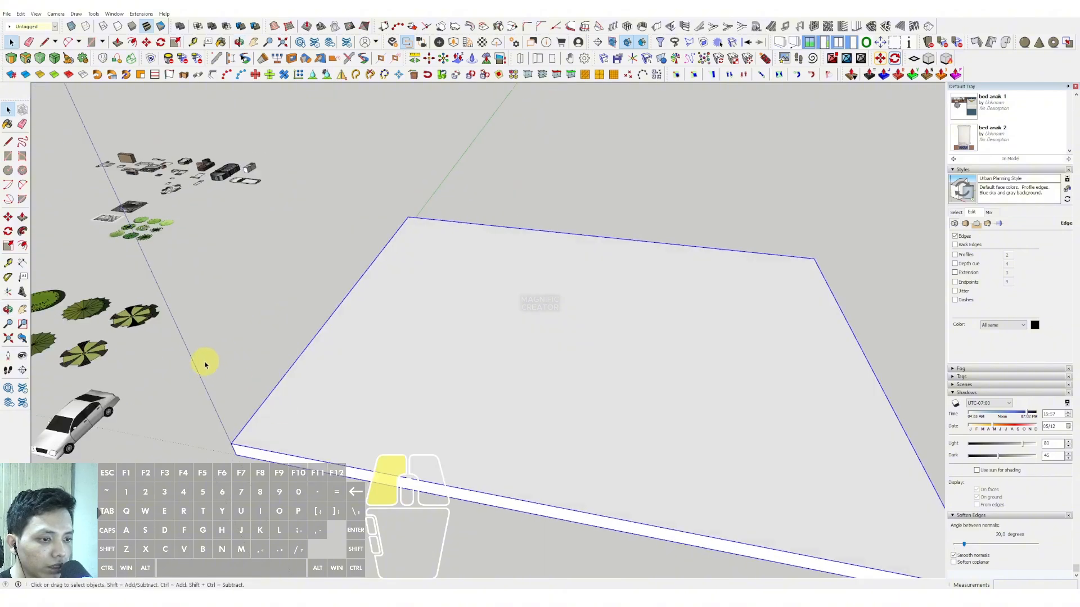
left_click(22, 157)
scroll(242, 459, "up", 3)
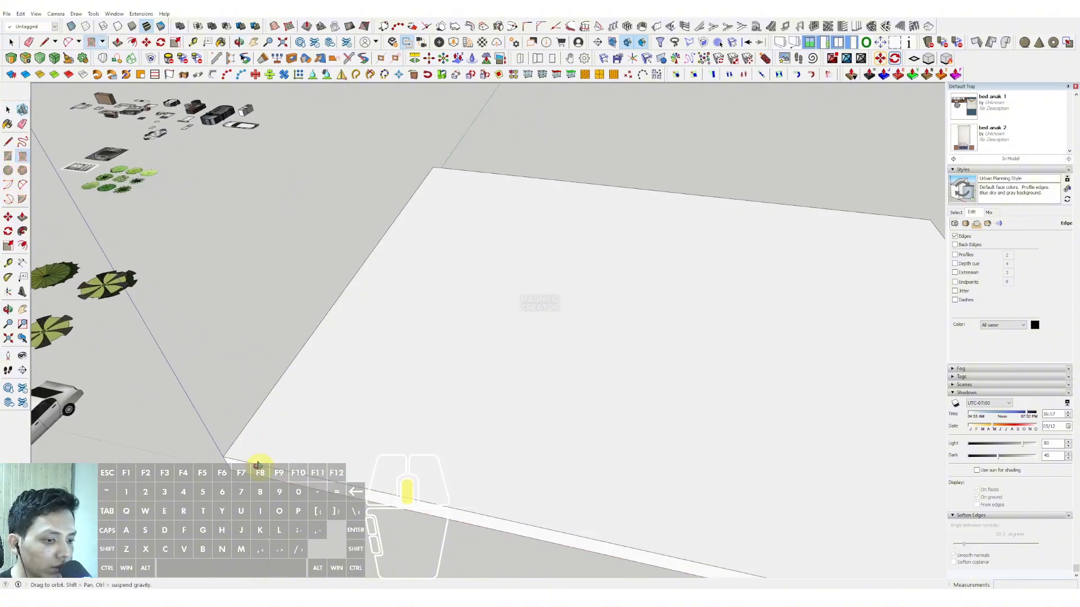
left_click(225, 456)
scroll(225, 457, "up", 2)
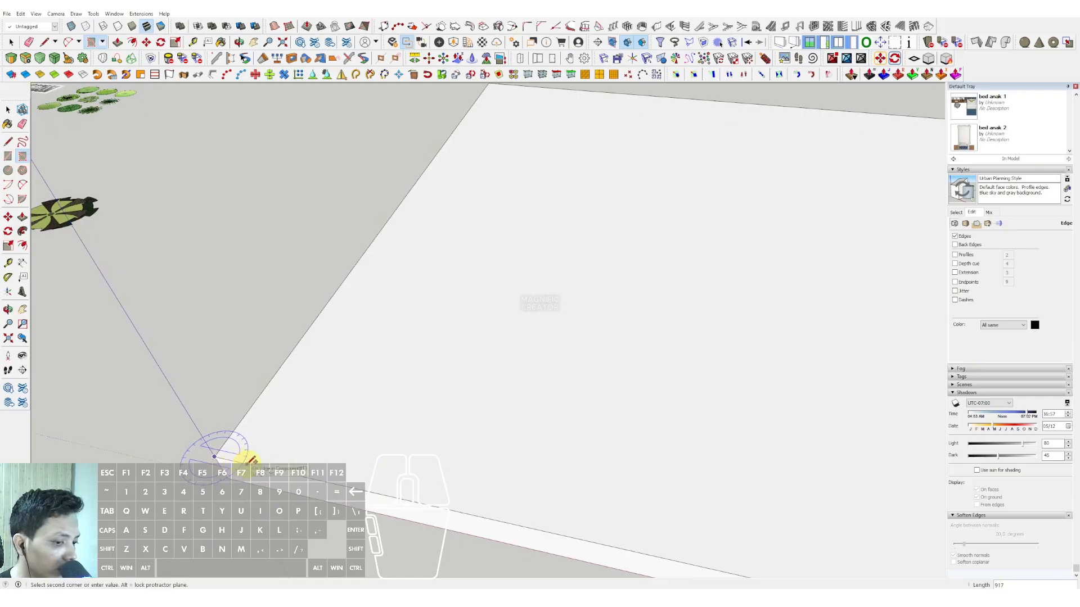
scroll(256, 447, "up", 2)
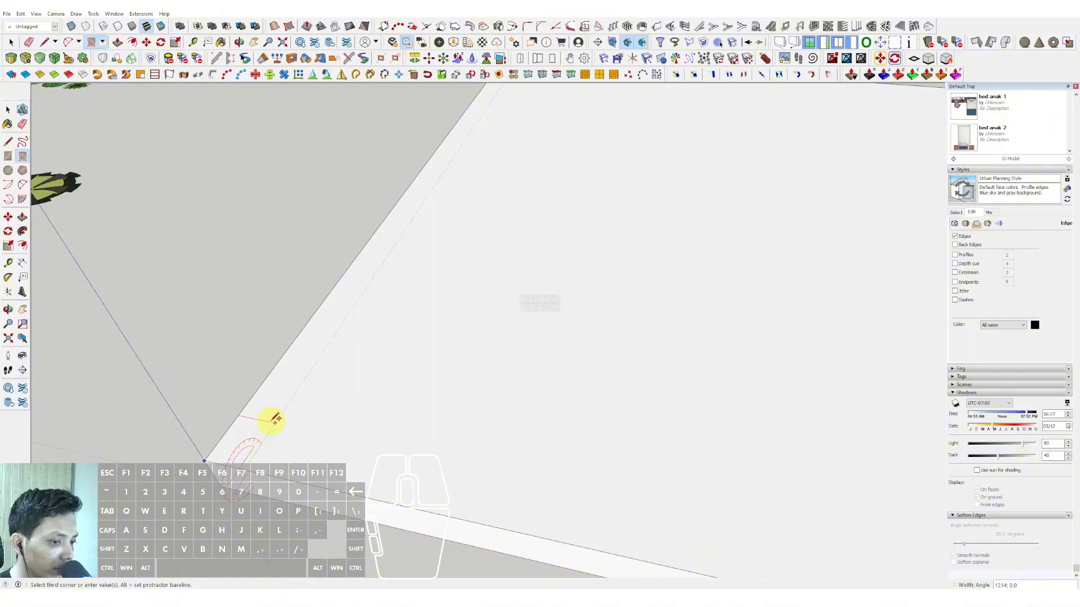
scroll(271, 425, "up", 1)
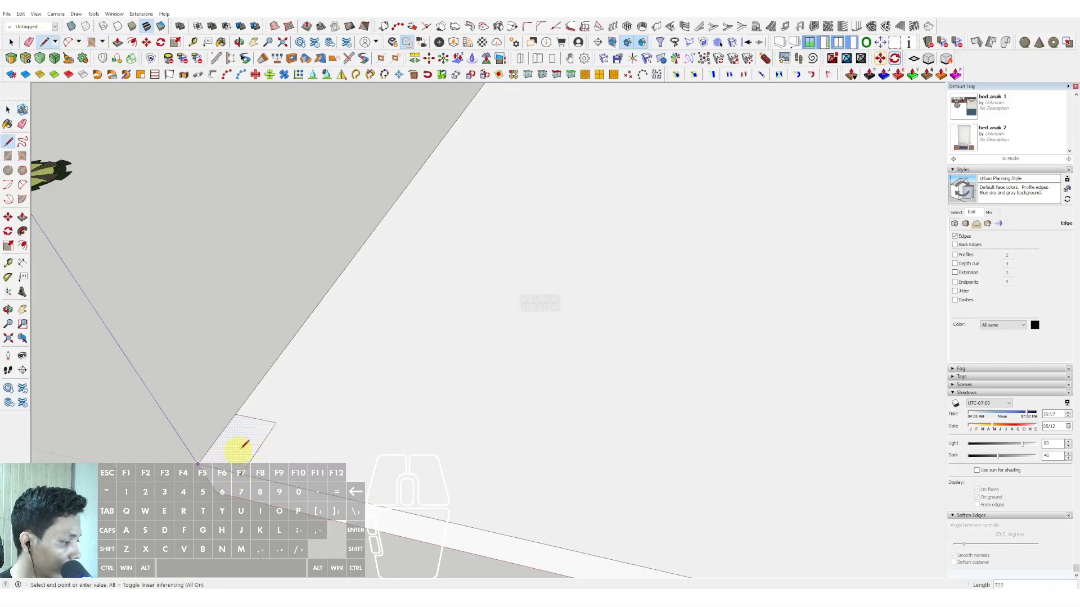
key("space")
scroll(264, 440, "down", 2)
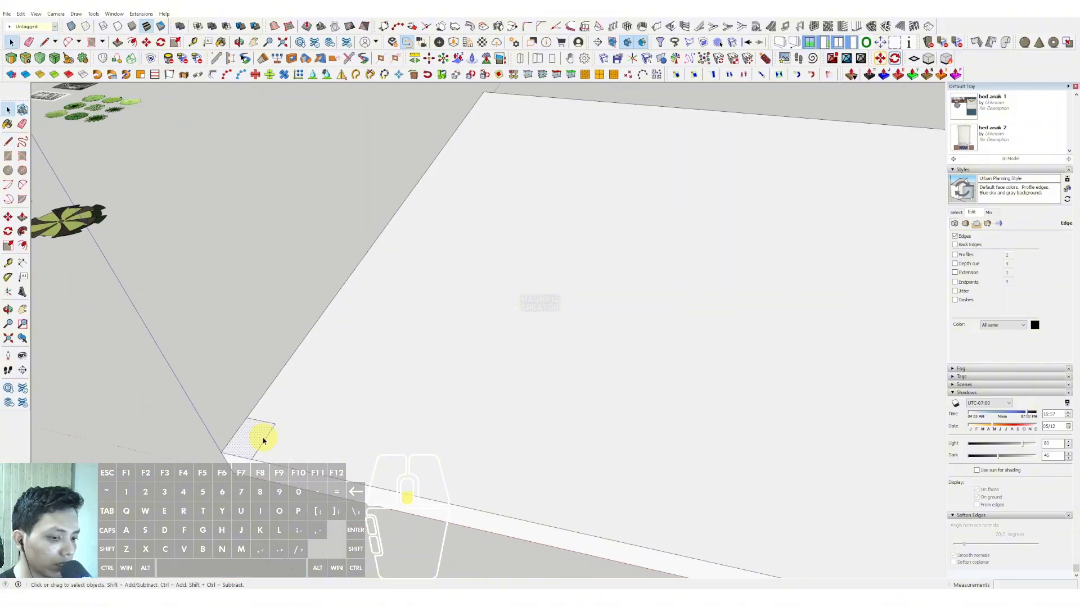
Step: Extrude the small corner rectangle upward with Push/Pull into a tall column
key("v")
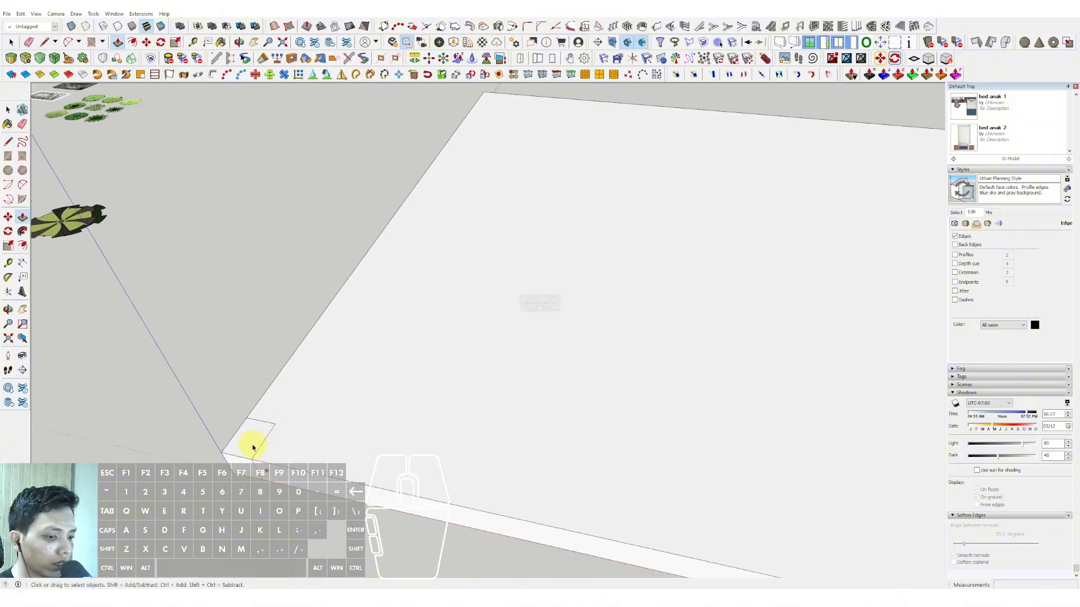
left_click(252, 433)
scroll(248, 381, "down", 3)
left_click(225, 315)
key("space")
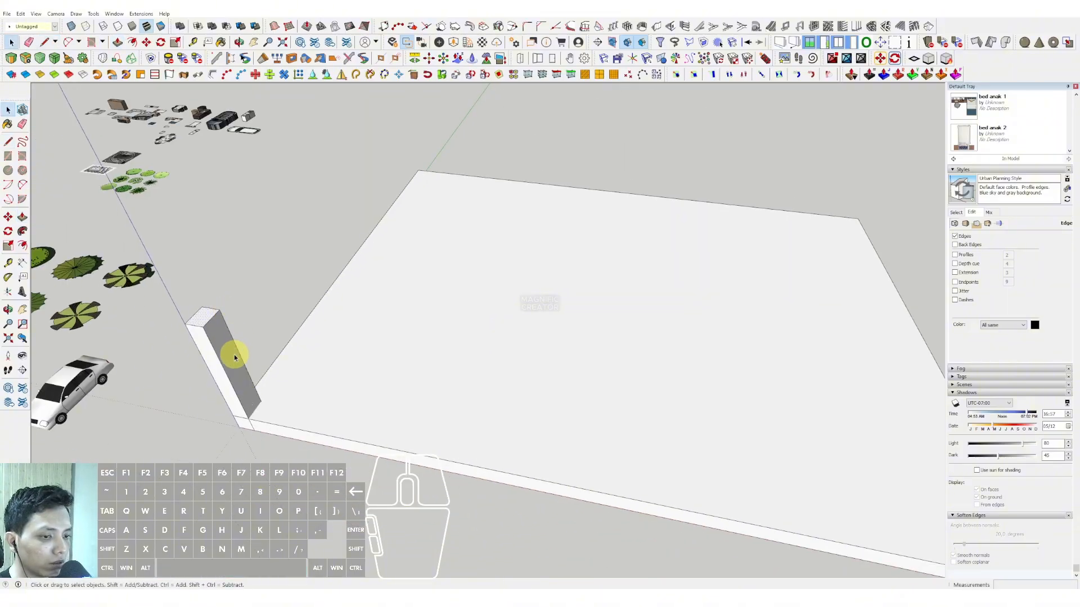
Step: Select the entire corner column and make it a component, replacing the selection
scroll(236, 357, "up", 1)
middle_click_drag(236, 357, 282, 361, "shift")
right_click(271, 350)
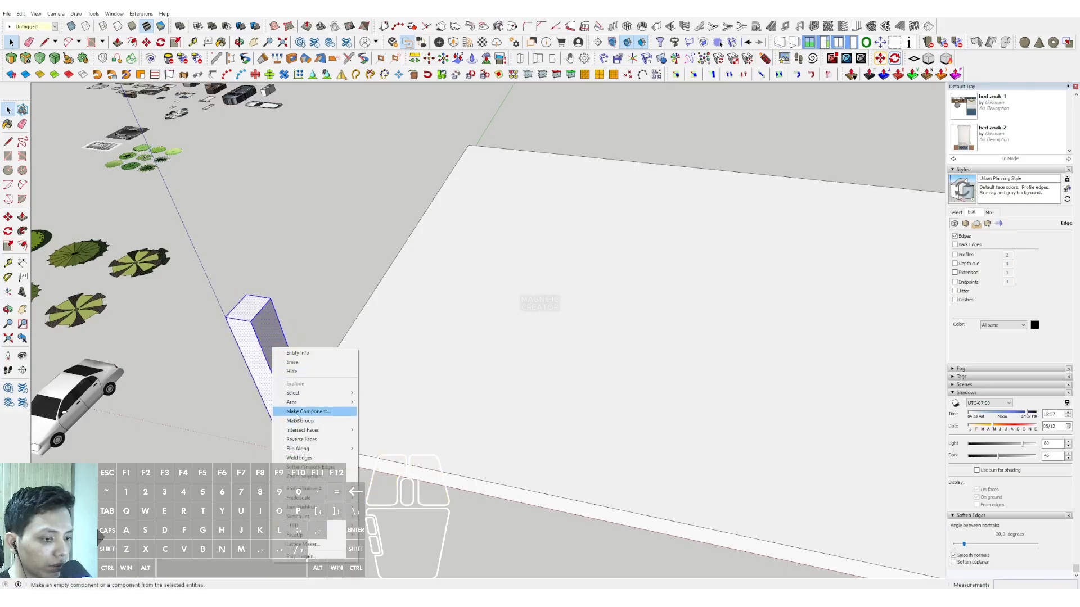
left_click(296, 412)
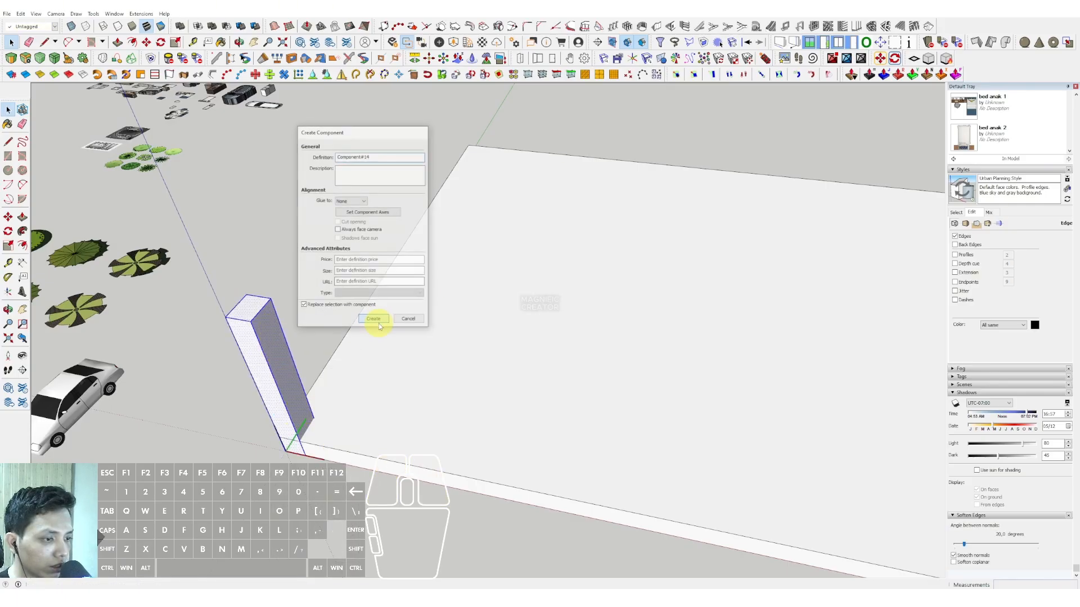
left_click(379, 320)
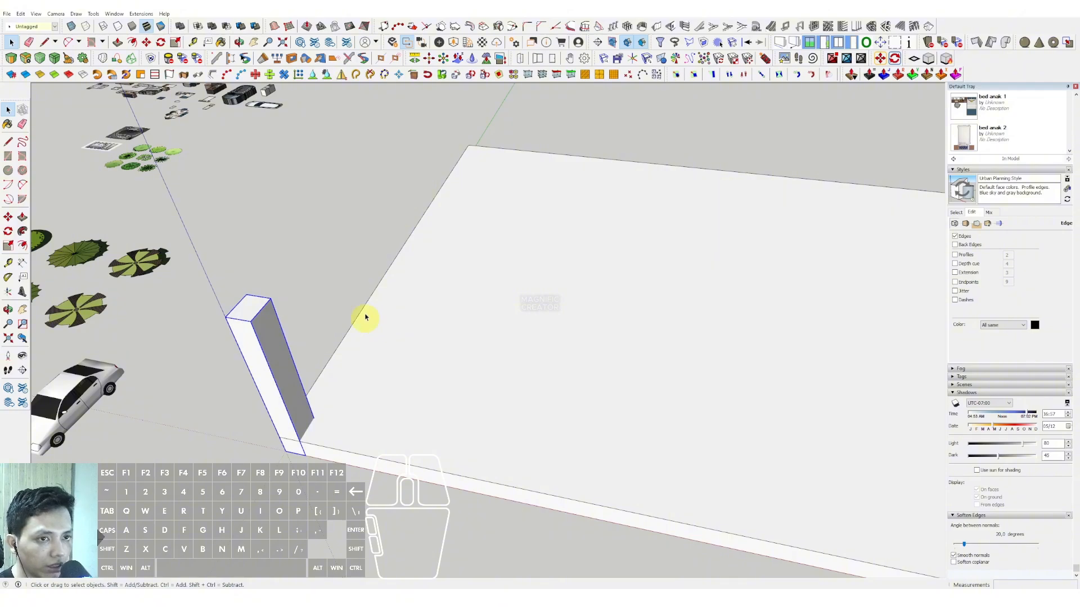
Step: Copy the column along the slab's front edge to the opposite corner, dividing the distance into three for four evenly spaced columns
left_click(8, 220)
scroll(316, 453, "down", 1)
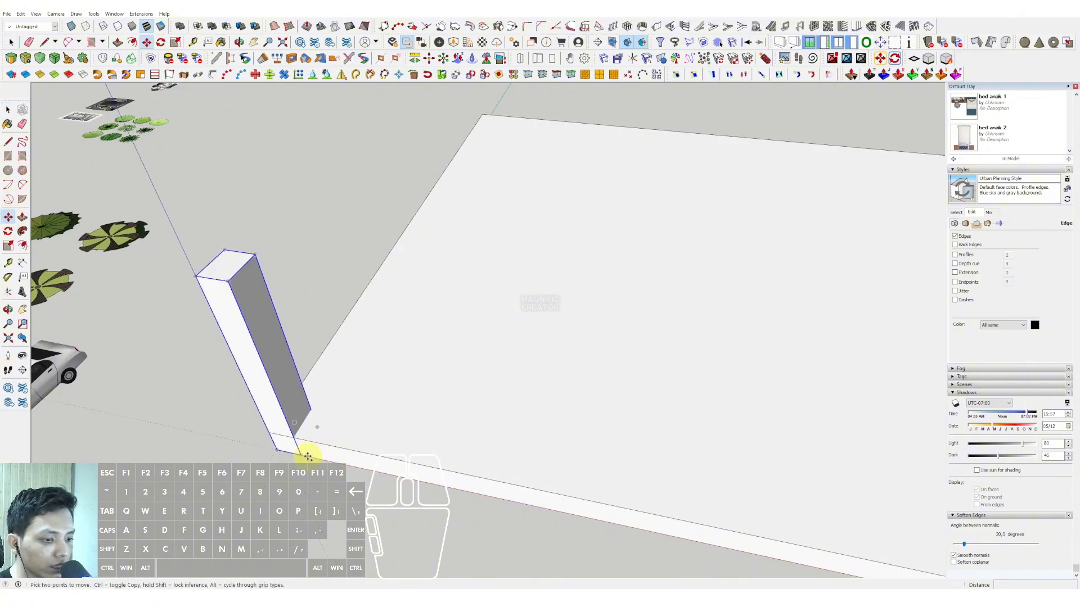
left_click(302, 455)
key("ctrl")
middle_click_drag(313, 450, 585, 412)
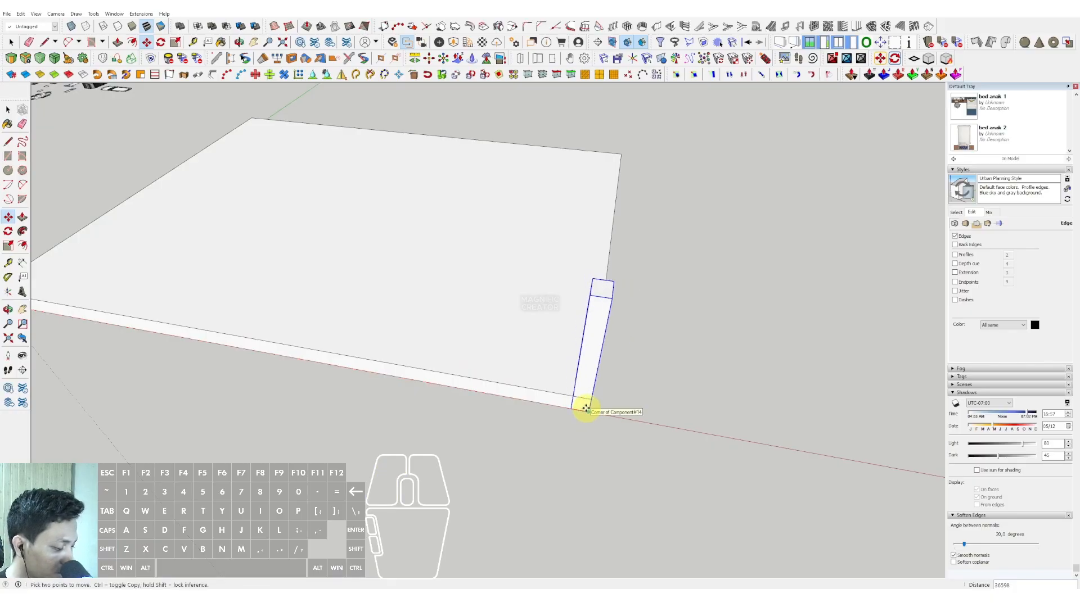
key("Return")
key("space")
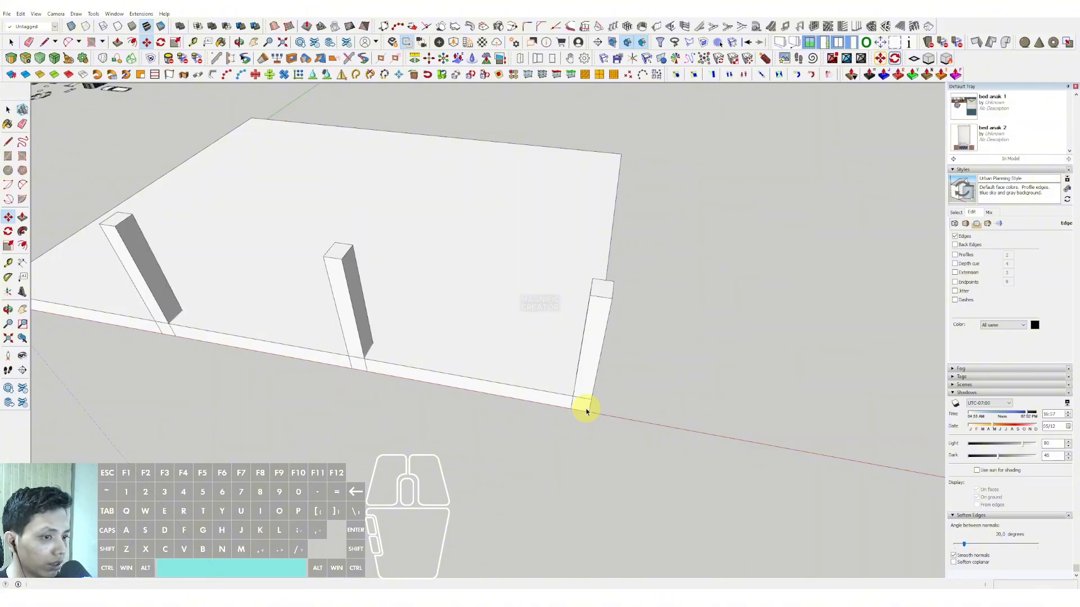
scroll(470, 302, "down", 3)
middle_click_drag(470, 303, 516, 377, "shift")
scroll(468, 375, "up", 3)
scroll(468, 376, "up", 1)
key("l")
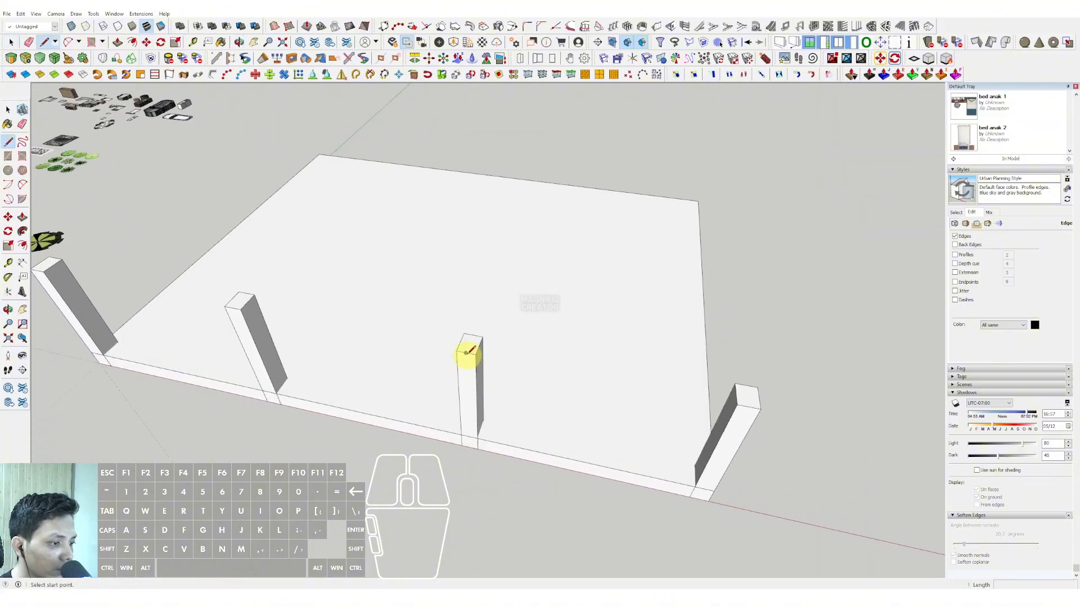
key("space")
scroll(570, 387, "down", 3)
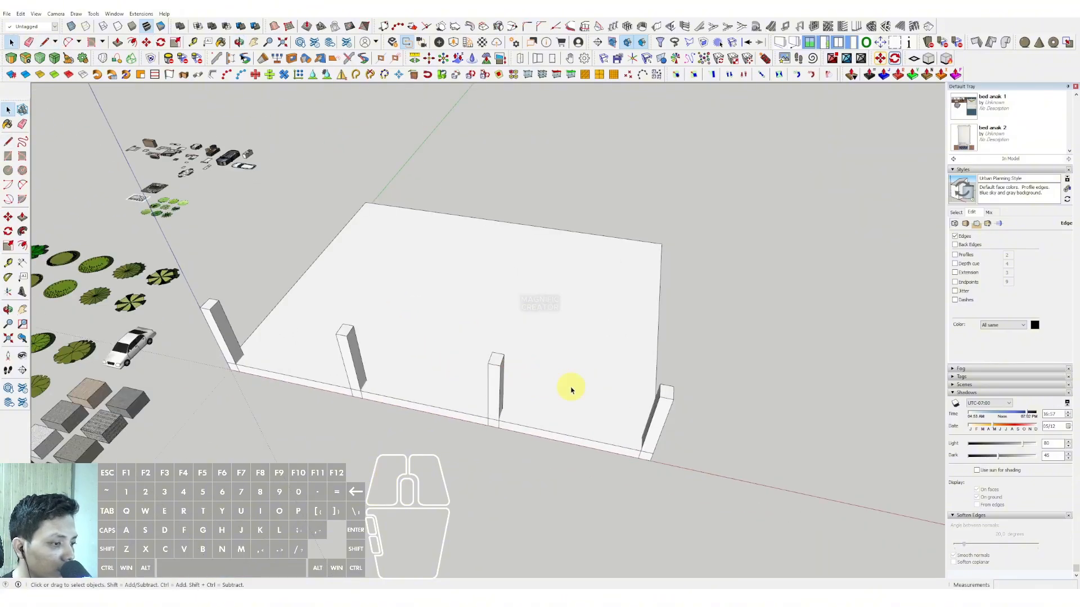
Step: Copy the base slab vertically by 1000 so the copy sits directly on top of the original
middle_click_drag(571, 388, 496, 396)
scroll(449, 383, "up", 2)
left_click(549, 413)
scroll(550, 416, "up", 1)
middle_click_drag(551, 450, 571, 434)
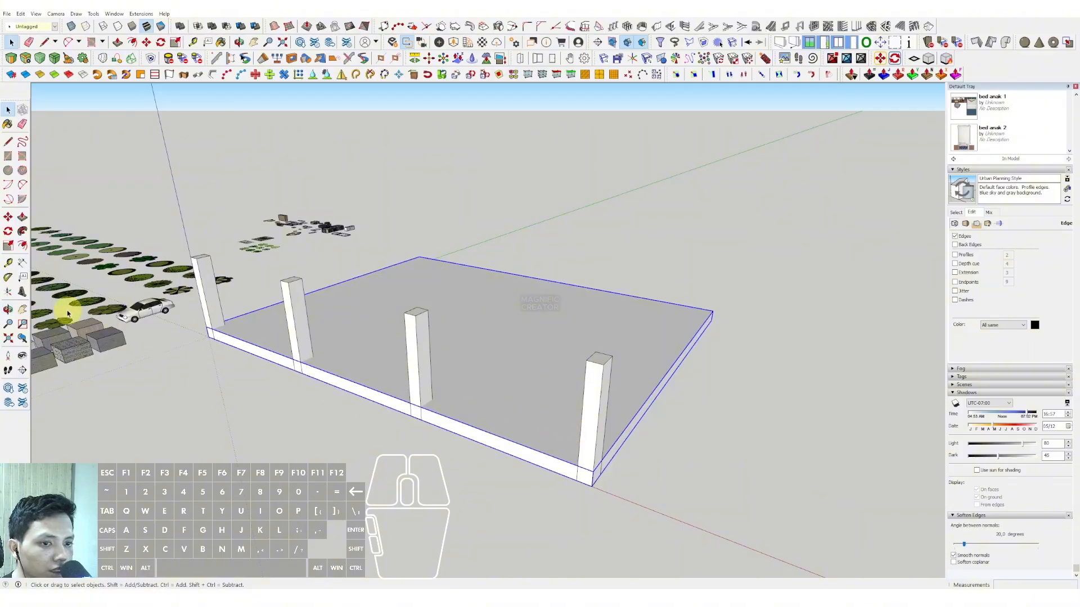
scroll(593, 469, "up", 1)
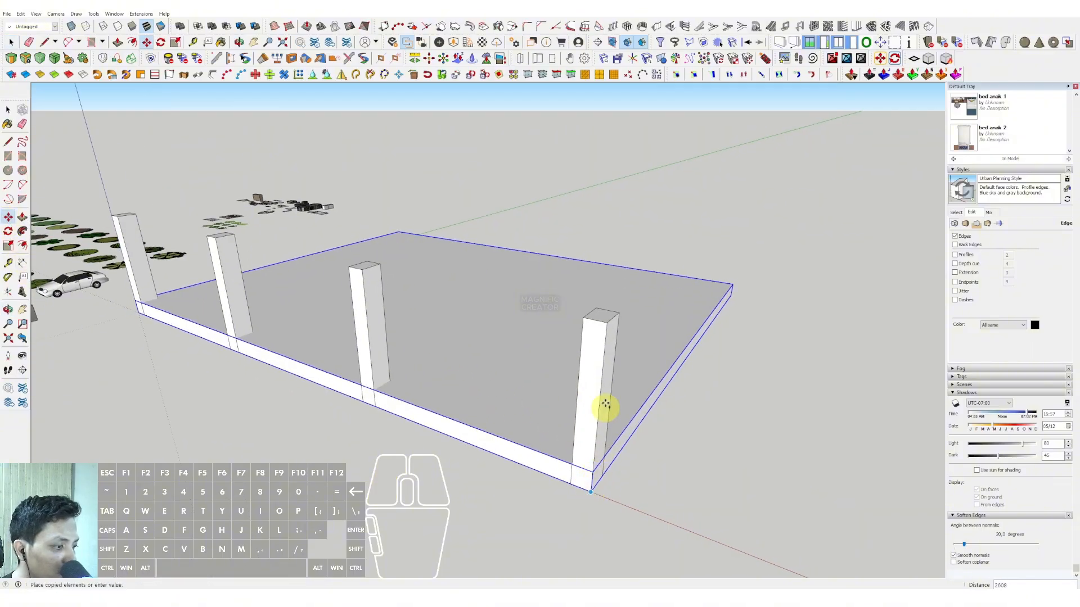
left_click(593, 471)
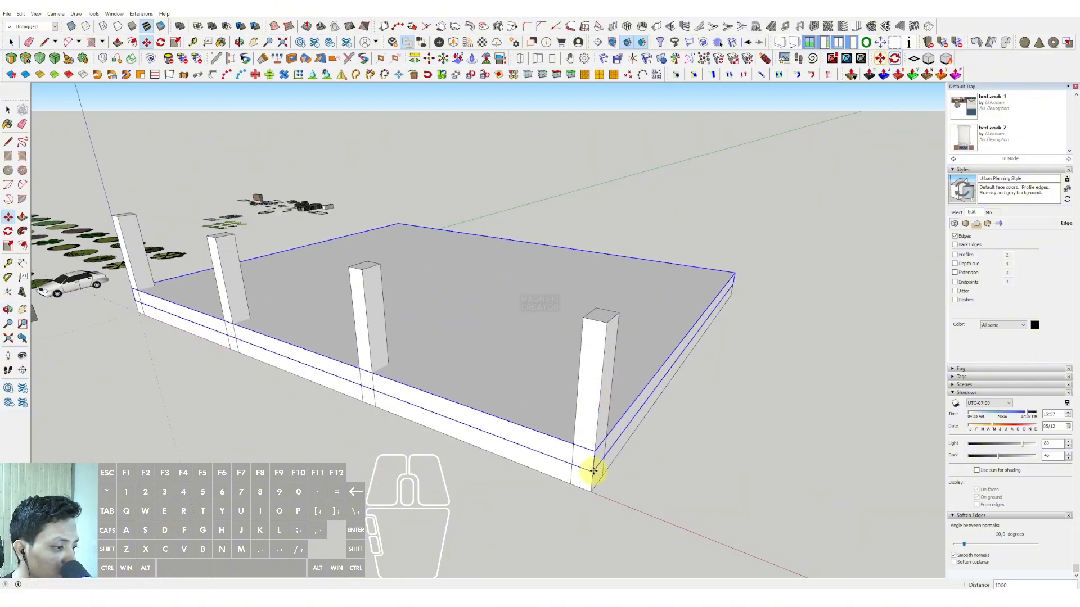
Step: Raise the copied slab vertically to the tops of the columns as the second floor slab
scroll(594, 471, "up", 1)
left_click(591, 470)
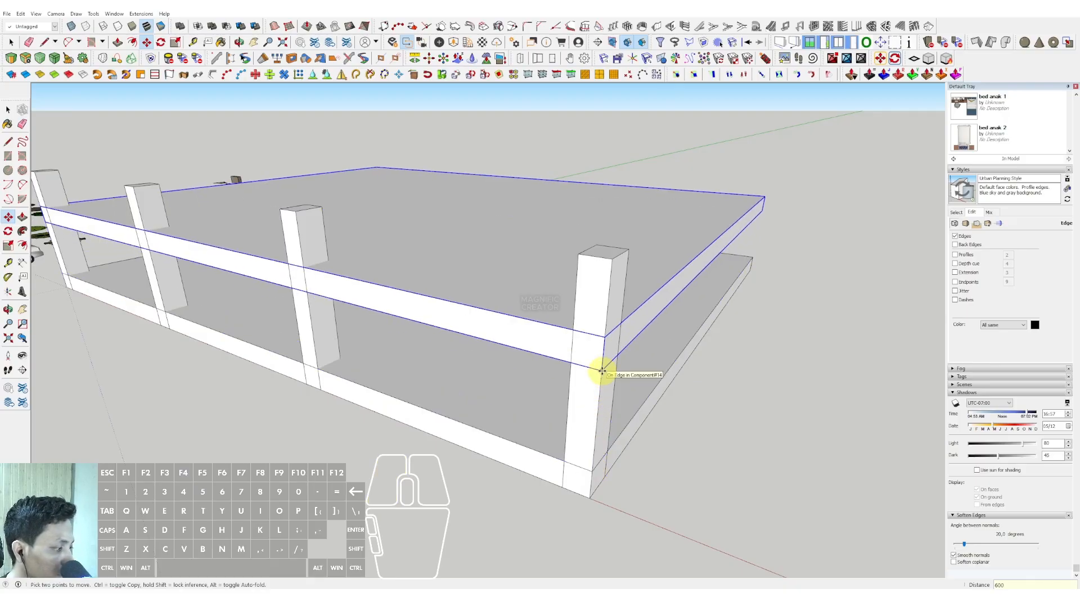
key("Return")
scroll(593, 343, "down", 3)
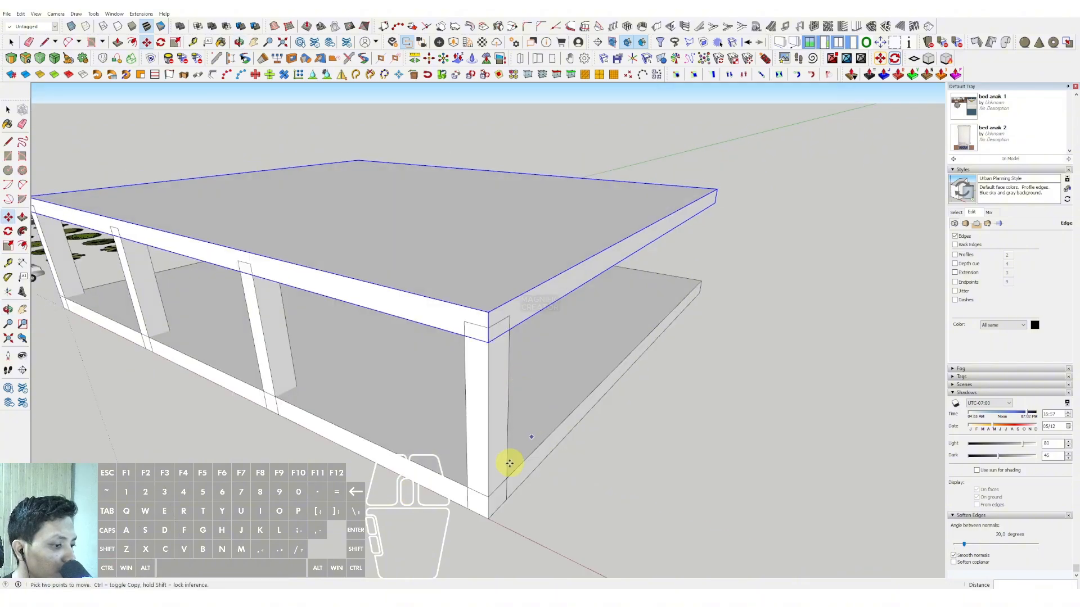
Step: Stack two more slab copies above the second slab, spaced 5000 floor to floor
left_click(489, 498)
middle_click_drag(484, 342, 491, 302)
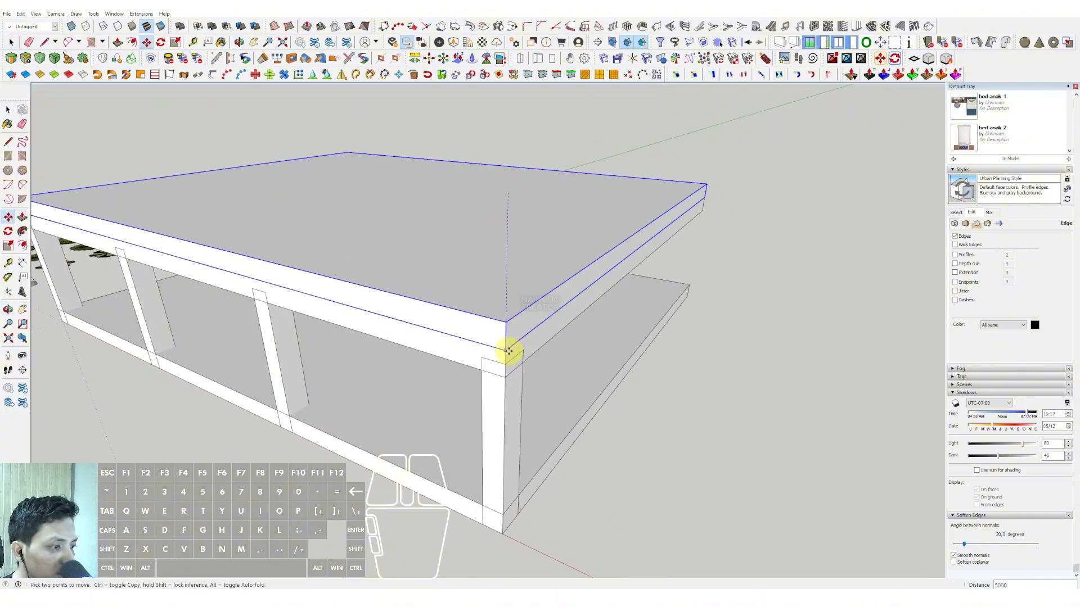
scroll(505, 352, "up", 2)
left_click(506, 351)
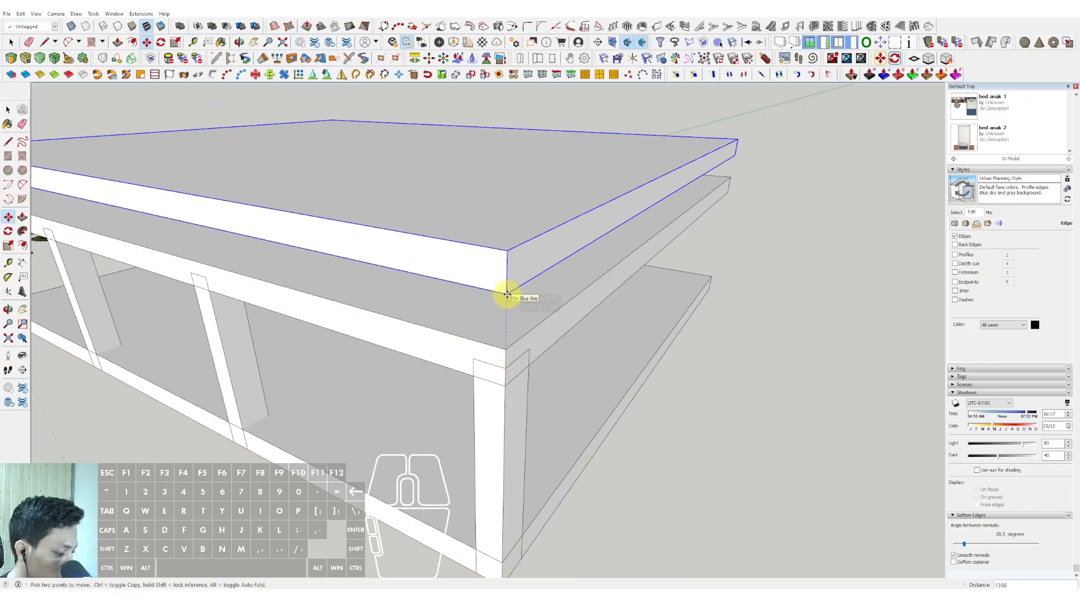
key("Return")
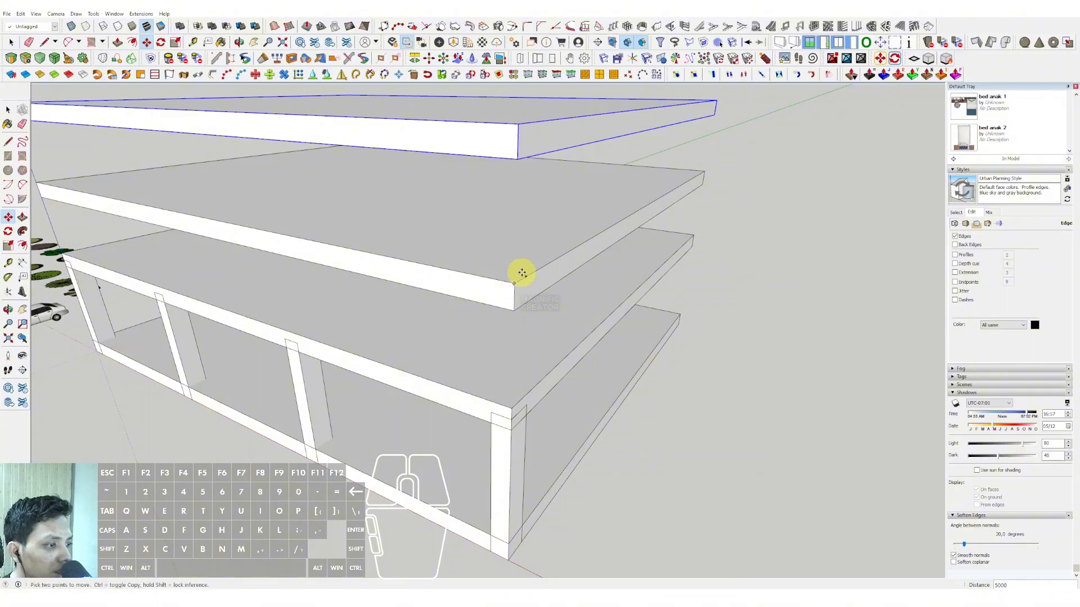
Step: Add two further slab copies above the top one at the same spacing, making six floor slabs
middle_click_drag(522, 273, 521, 233)
middle_click_drag(529, 304, 557, 410)
key("space")
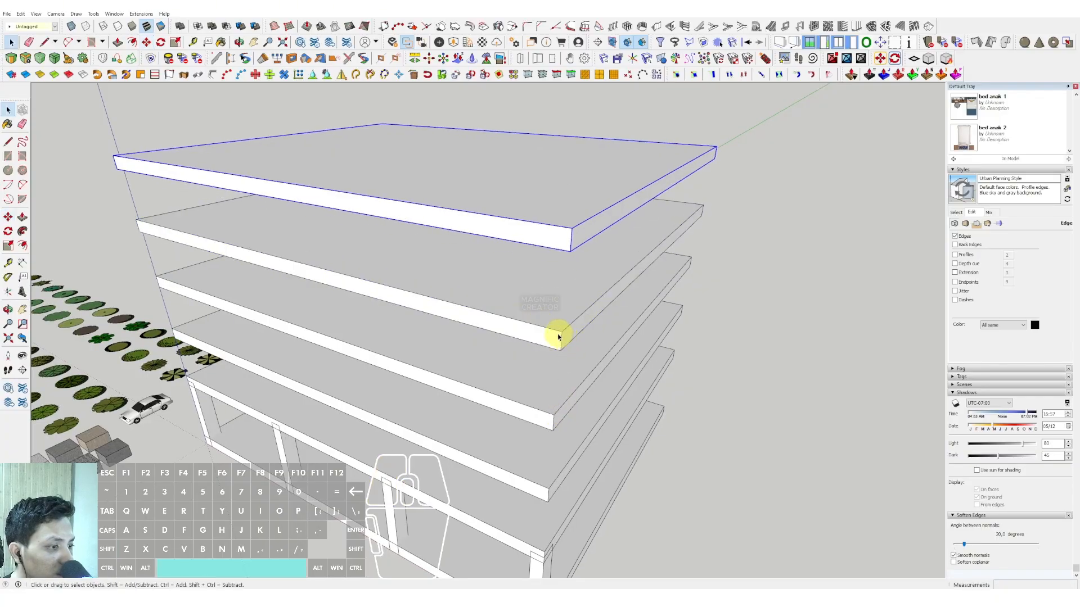
Step: Copy the front row of four columns across the slab to the opposite edge and divide the distance by 3 into four rows
middle_click_drag(557, 335, 536, 267)
double_click(554, 393)
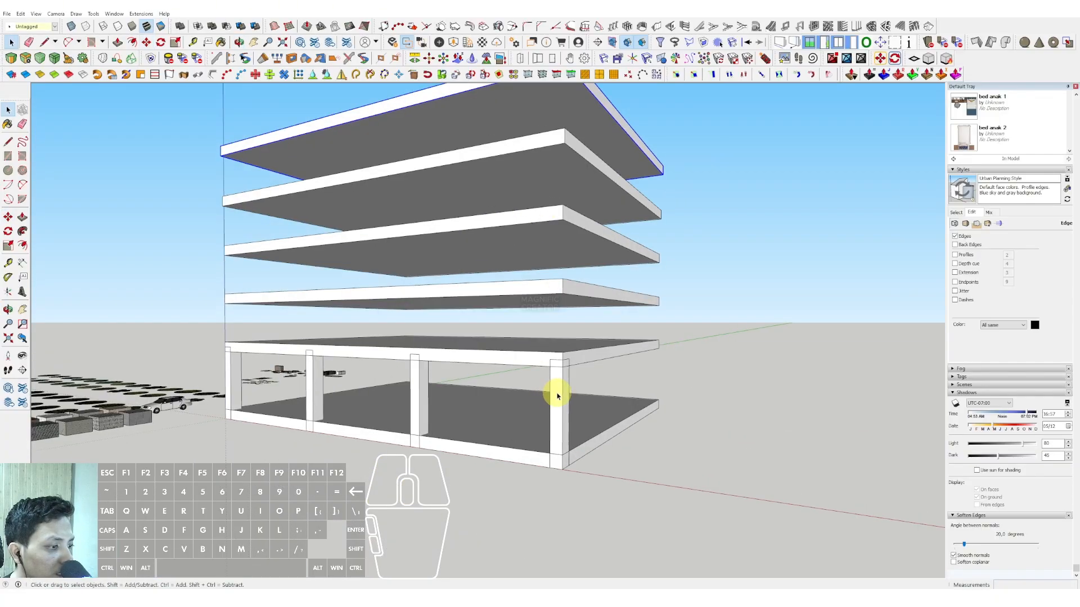
scroll(549, 397, "up", 1)
middle_click_drag(488, 416, 826, 373)
left_click(379, 364)
mouse_move(380, 356)
middle_mouse_down()
mouse_move(440, 398)
mouse_move(394, 359)
middle_mouse_up()
left_click(8, 218)
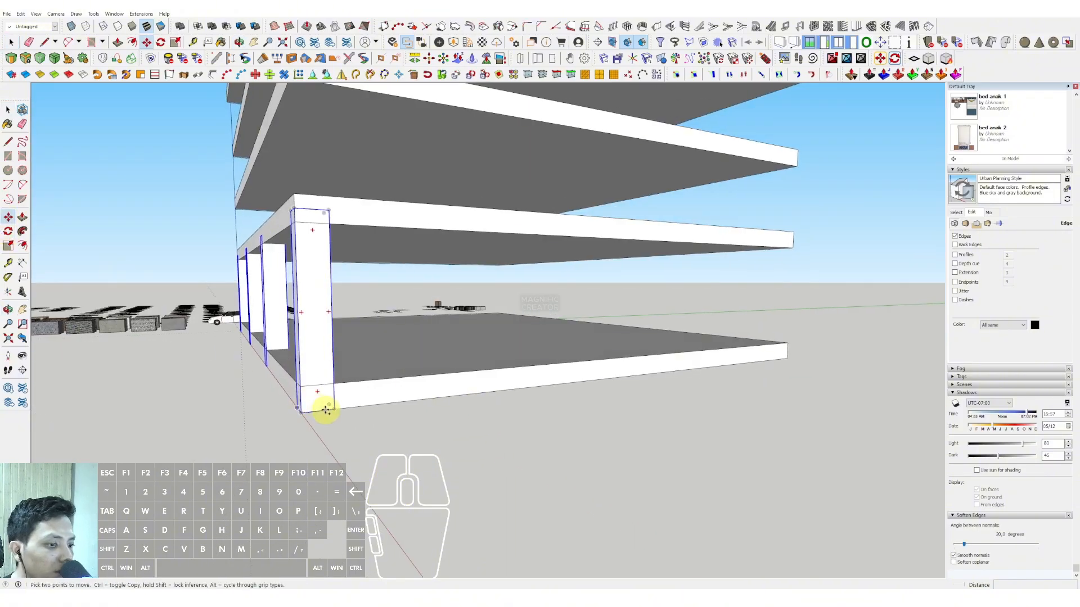
left_click(786, 356, "shift")
type("/3")
key("Return")
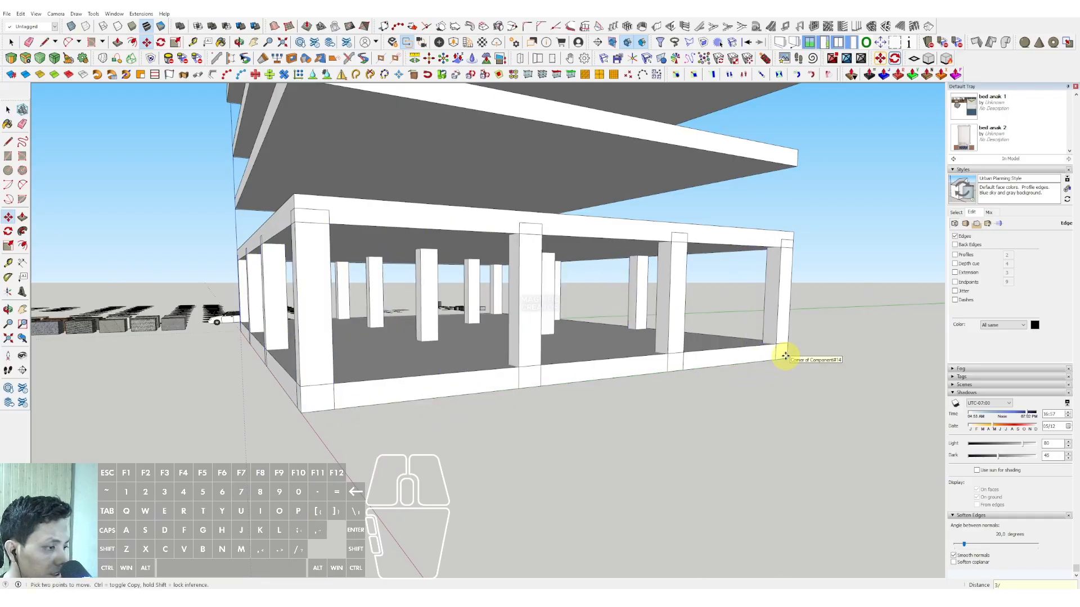
Step: Extend the column component's top face with Push/Pull up to the level of the highest floor slab
middle_click_drag(655, 272, 438, 366)
scroll(424, 366, "up", 4)
scroll(430, 367, "up", 1)
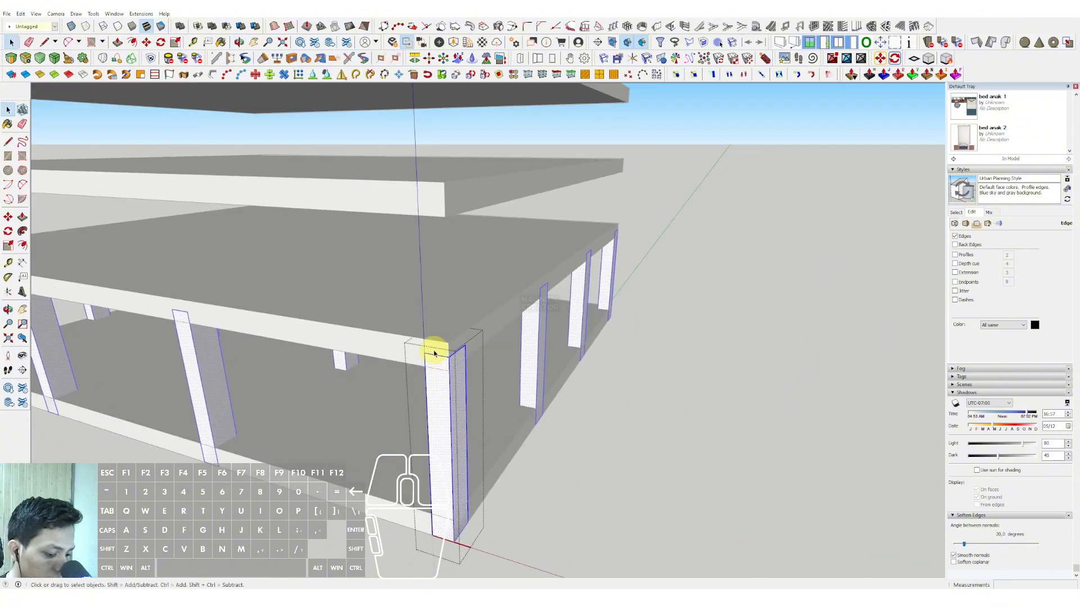
key("i")
key("p")
left_click(447, 348)
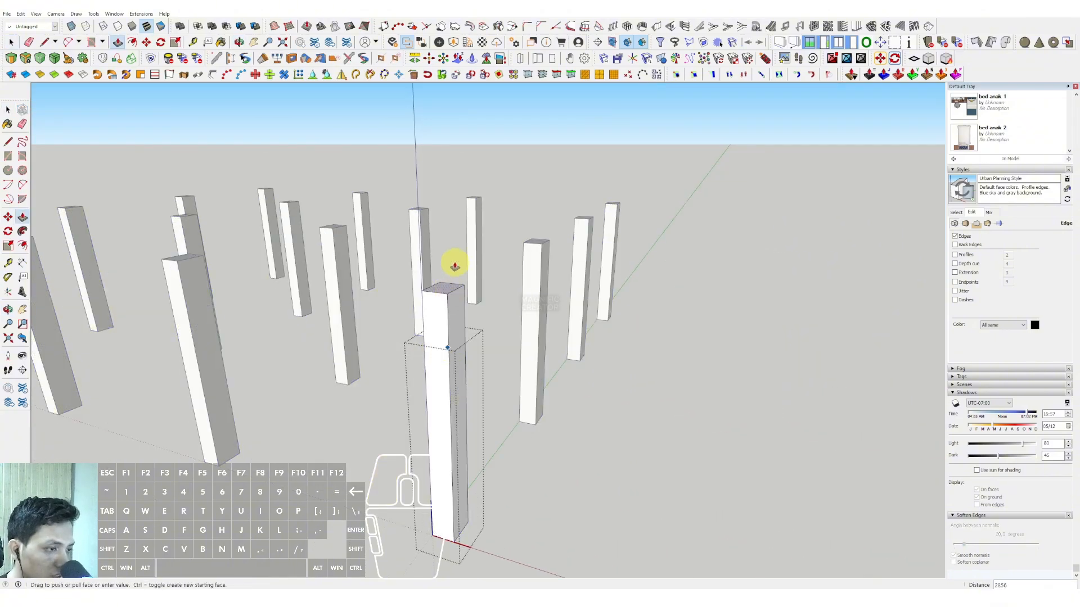
key("i")
scroll(458, 225, "down", 2)
middle_click_drag(458, 226, 504, 359, "shift")
scroll(554, 208, "down", 2)
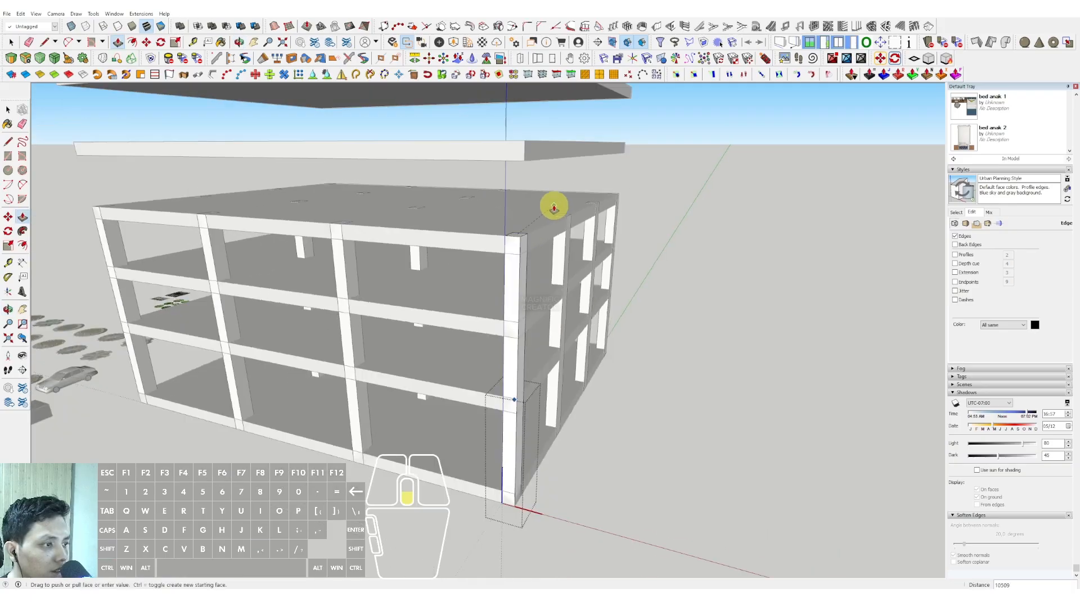
scroll(554, 205, "down", 1)
middle_click_drag(553, 208, 514, 322, "shift")
left_click(495, 265)
key("space")
Step: Stack a copy of the top slab directly on it, raise that copy 4000, and place another copy 5000 higher on the column tops
scroll(494, 272, "down", 2)
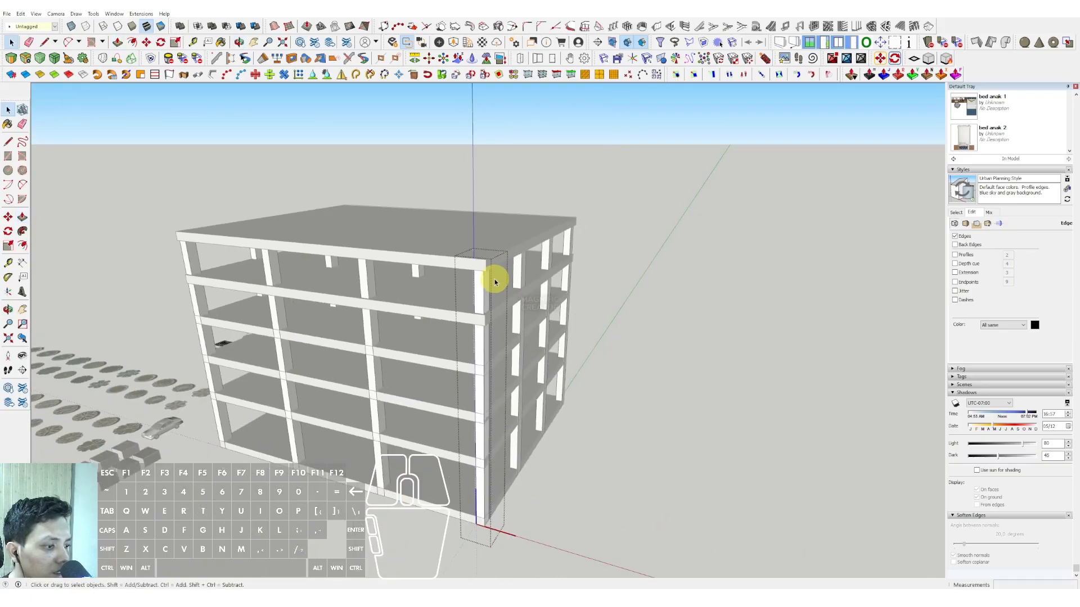
middle_click_drag(495, 279, 480, 392)
middle_click_drag(518, 429, 471, 465)
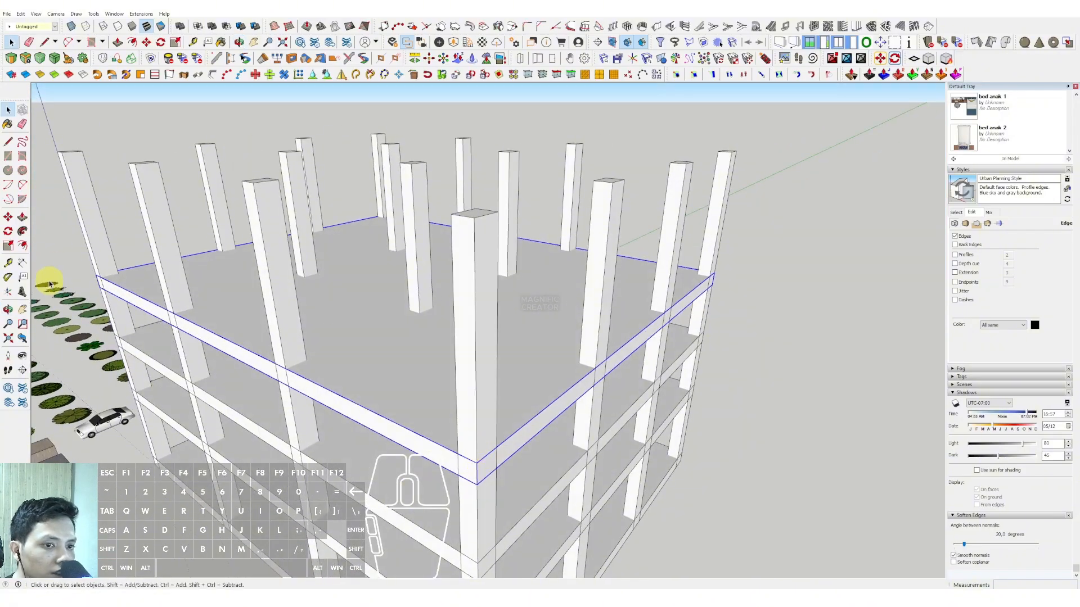
left_click_drag(478, 485, 477, 462)
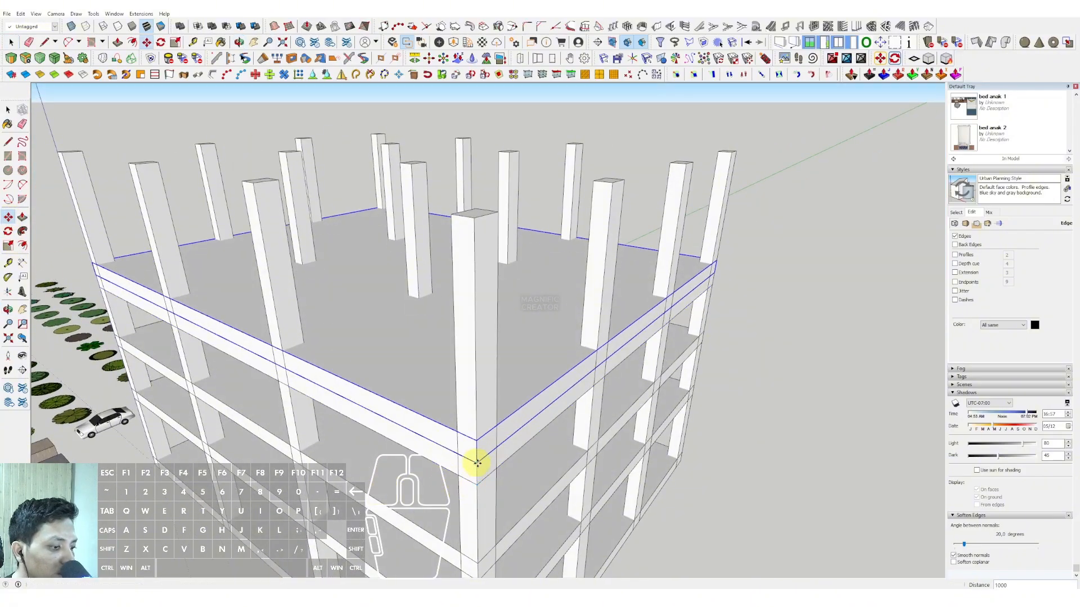
left_click(475, 451)
type("400")
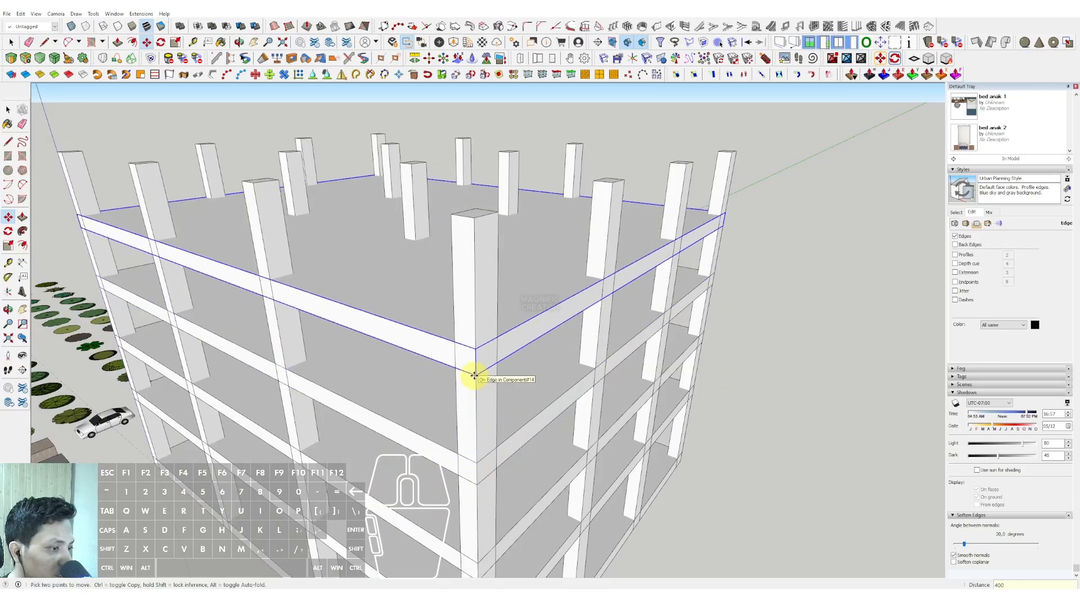
type("0")
key("Return")
left_click(475, 340)
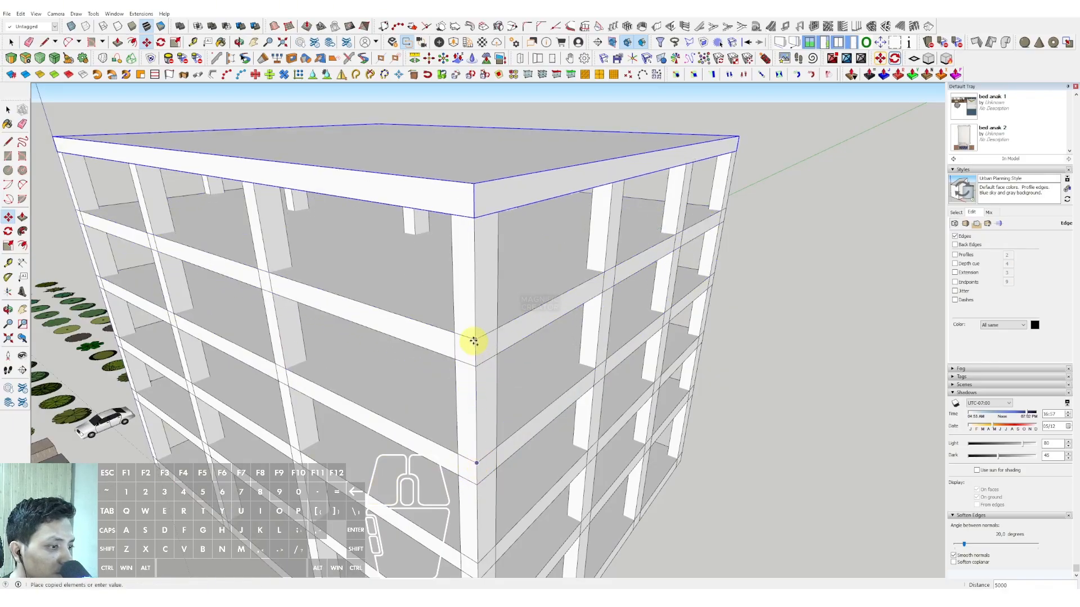
key("space")
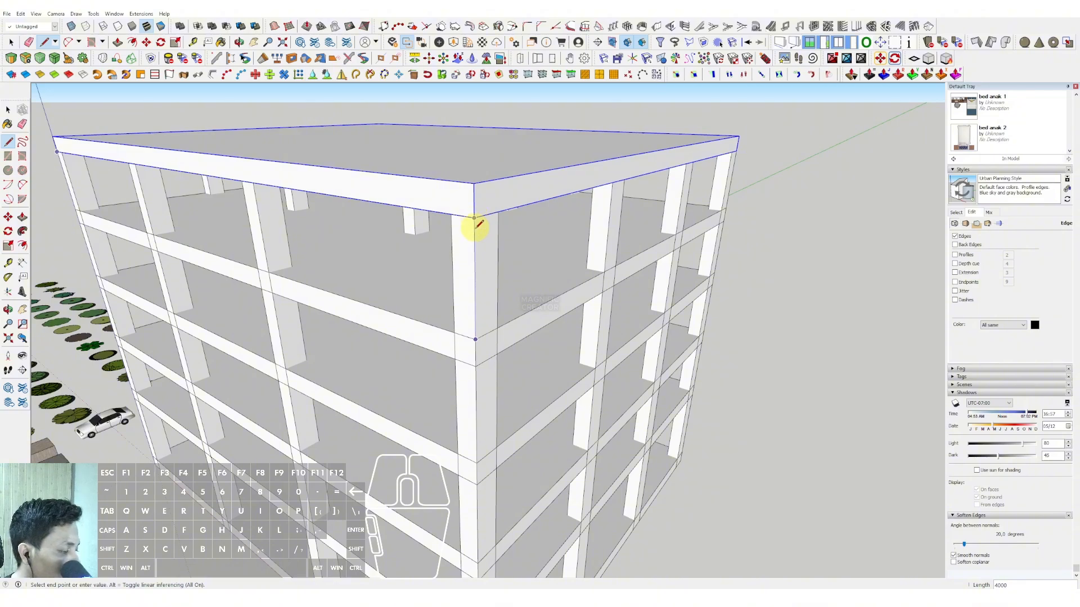
Step: Draw a rectangle on the ground floor slab covering one corner bay between the columns
scroll(476, 225, "down", 5)
middle_click_drag(484, 352, 554, 278)
scroll(425, 445, "up", 5)
scroll(490, 454, "up", 3)
key("r")
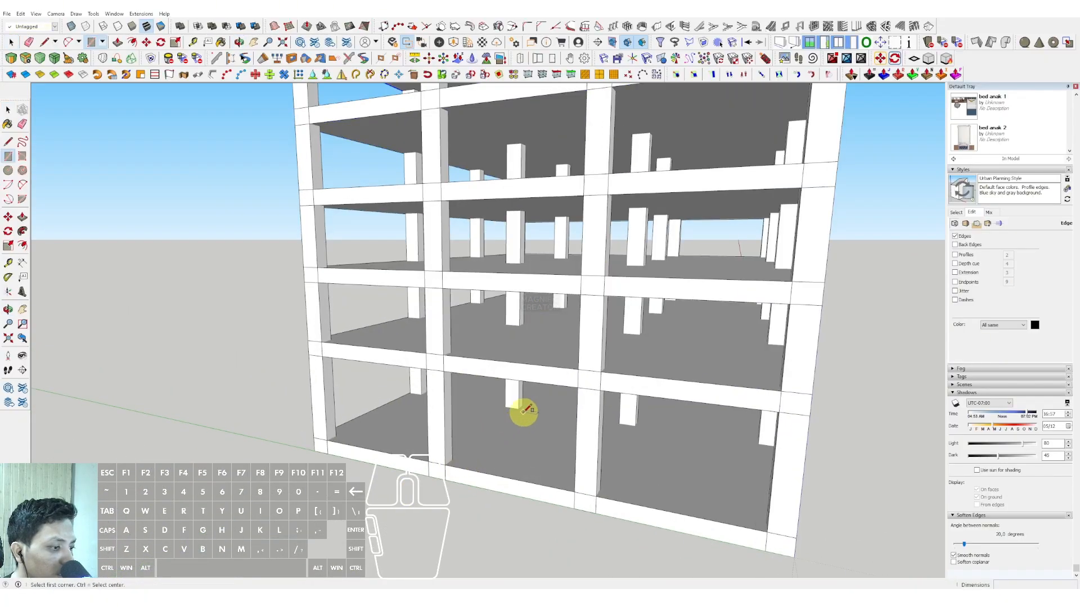
left_click(525, 403)
scroll(348, 429, "up", 2)
left_click(304, 439)
Step: Extrude the corner bay rectangle up through all floors to above the roof, and make the resulting core block a group
key("space")
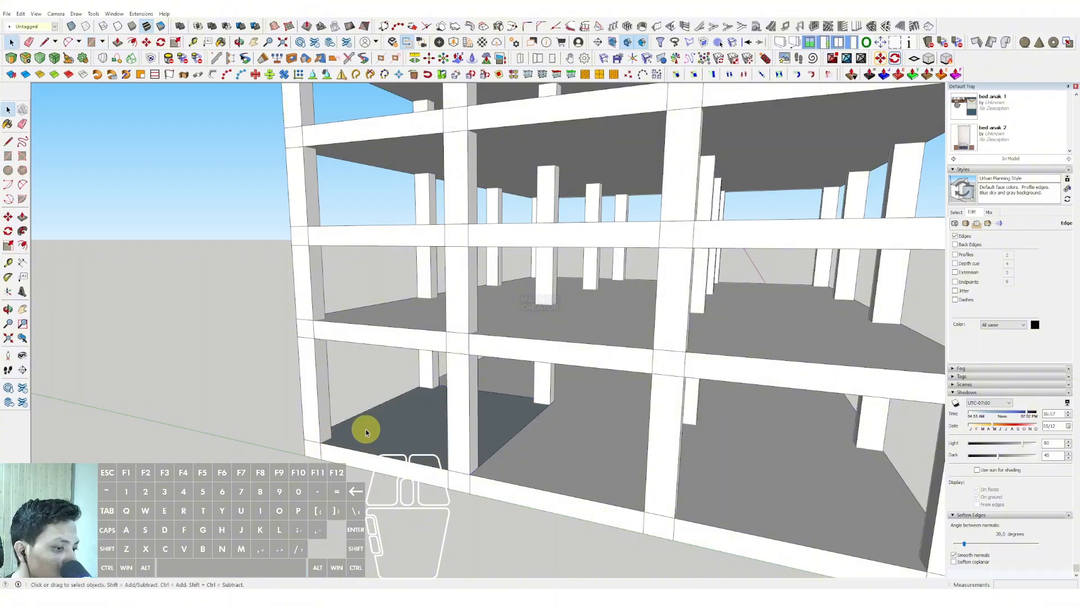
left_click(384, 414)
scroll(407, 344, "down", 3)
middle_click_drag(373, 438, 203, 394)
left_click(389, 147)
key("space")
left_click(407, 169)
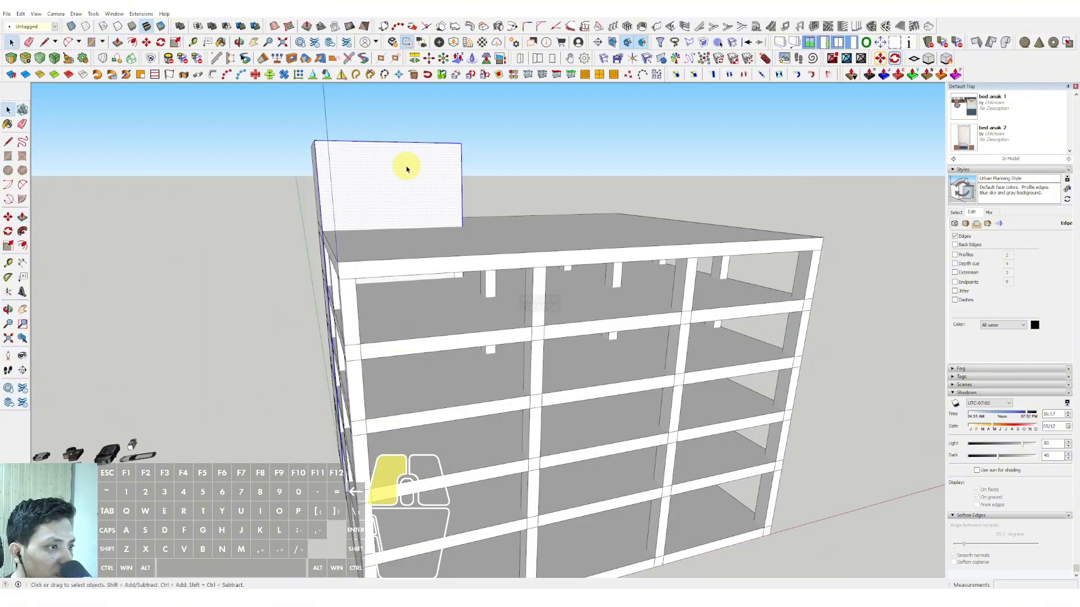
right_click(407, 169)
left_click(436, 240)
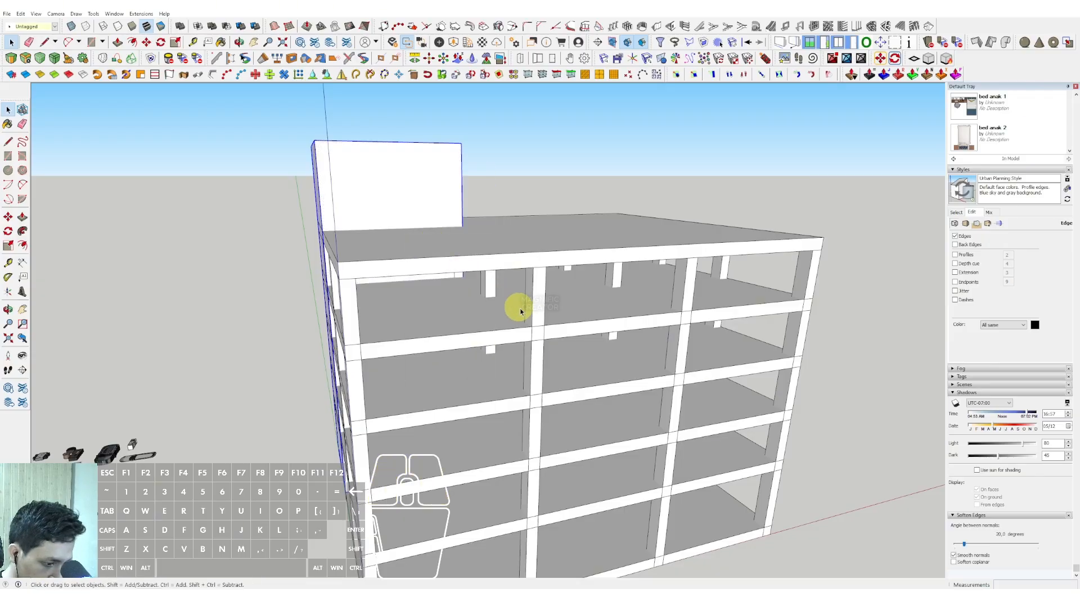
Step: Move the core block along the red axis into the middle bay, aligned with the column below the roof edge
middle_click_drag(505, 402, 396, 483)
middle_click_drag(512, 237, 450, 245)
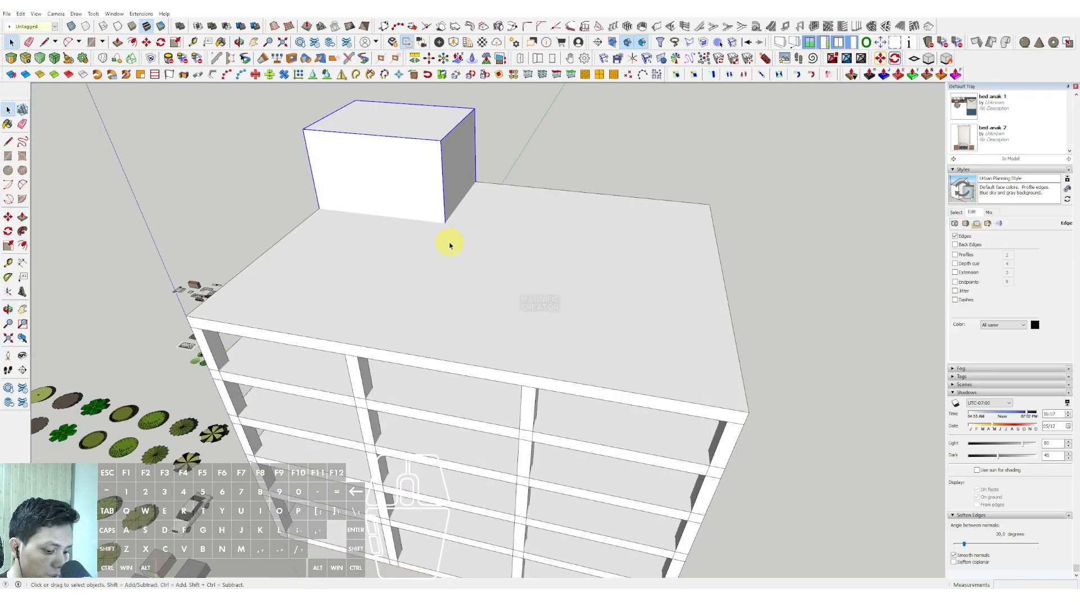
left_click(446, 222)
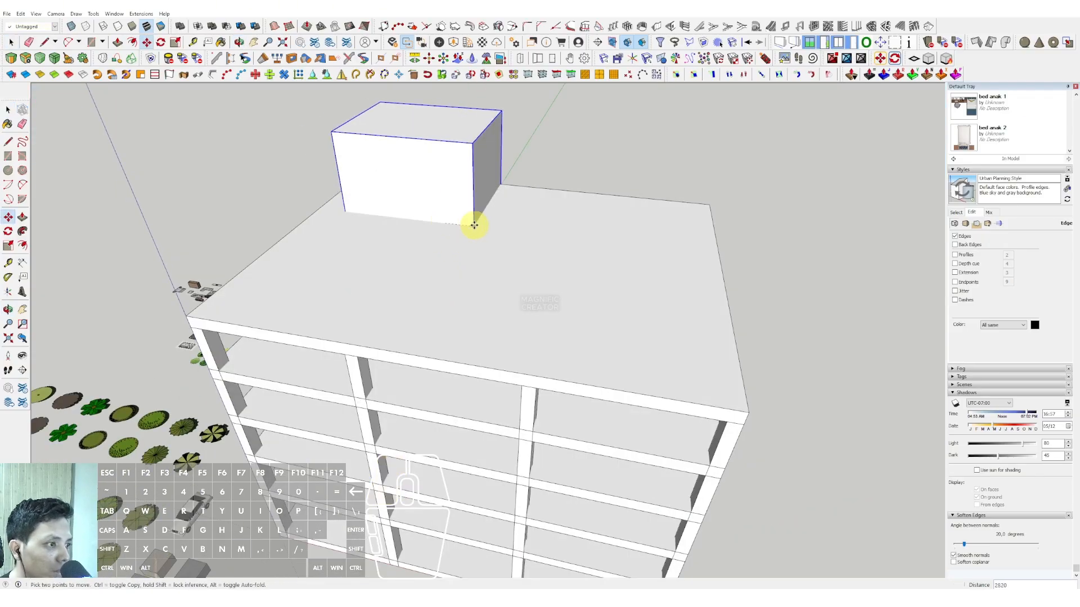
left_click(535, 388, "shift")
key("space")
Step: Select the whole building and relocate it to open ground away from the origin
scroll(465, 337, "down", 6)
middle_click_drag(651, 326, 589, 346)
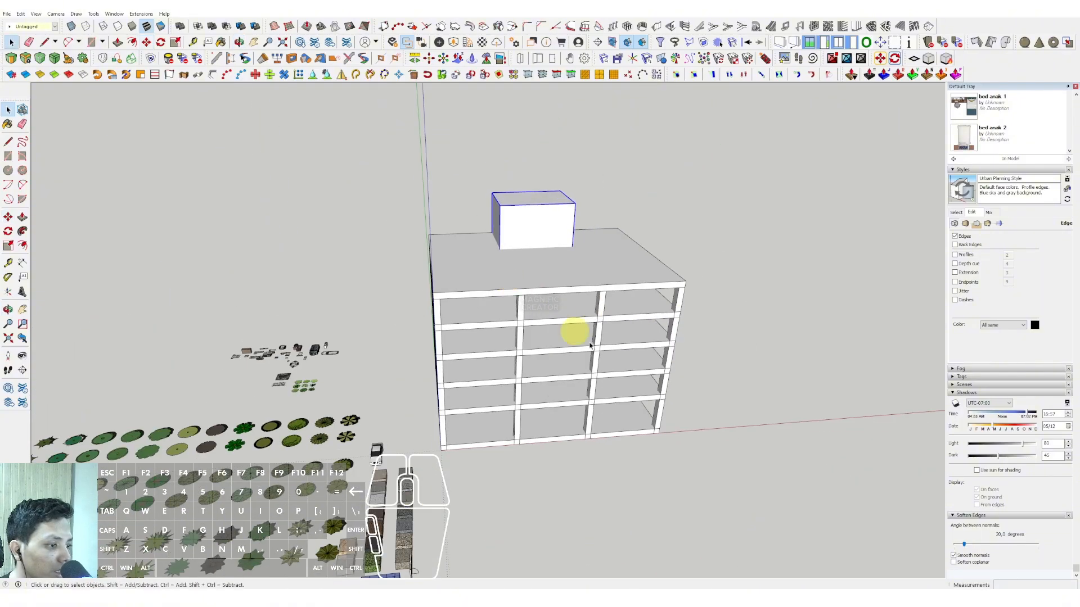
left_click_drag(434, 186, 436, 186)
middle_click_drag(569, 270, 603, 193)
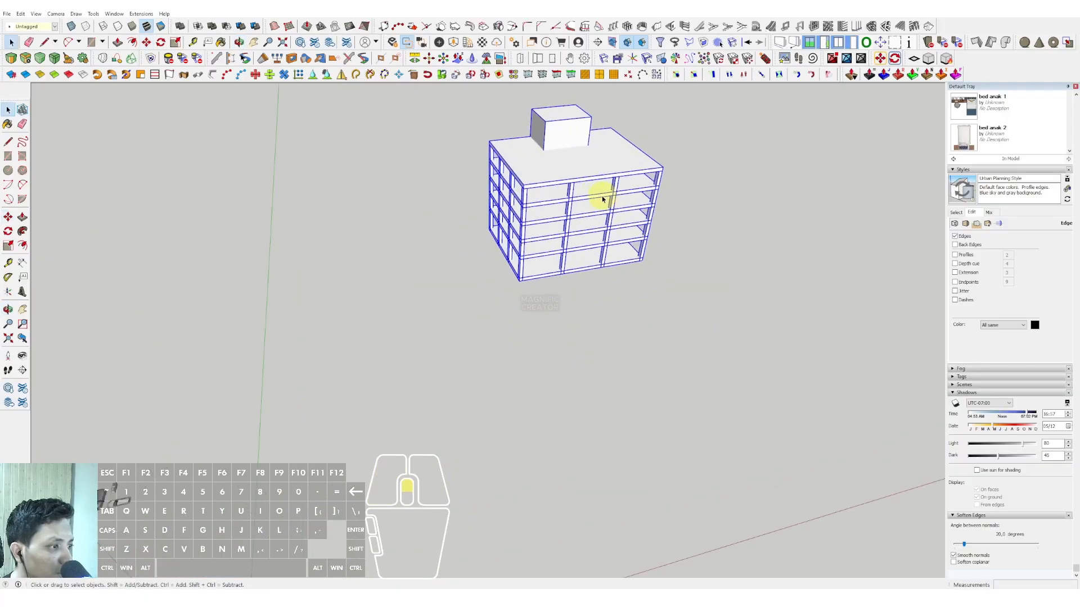
Step: Make the ground floor slab component unique from the upper slabs
scroll(506, 345, "up", 5)
middle_click_drag(520, 385, 622, 521)
right_click(627, 501)
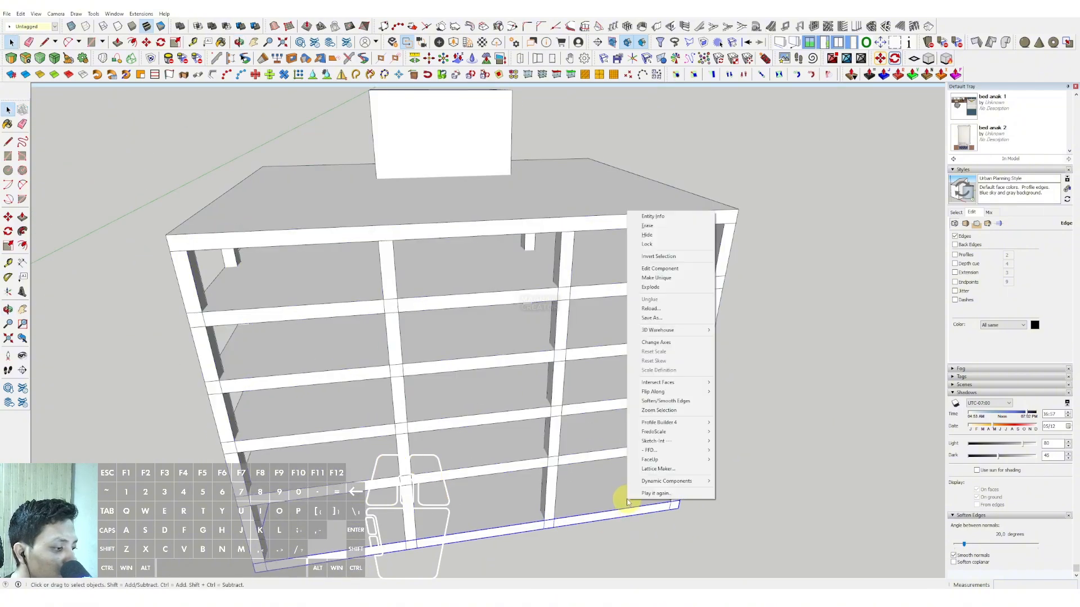
left_click(663, 278)
Step: Edit the upper slab component and offset its top face outline outward by 500
middle_click_drag(663, 278, 560, 314)
scroll(638, 291, "up", 2)
left_click(646, 285)
triple_click(559, 314)
scroll(574, 304, "up", 2)
key("f")
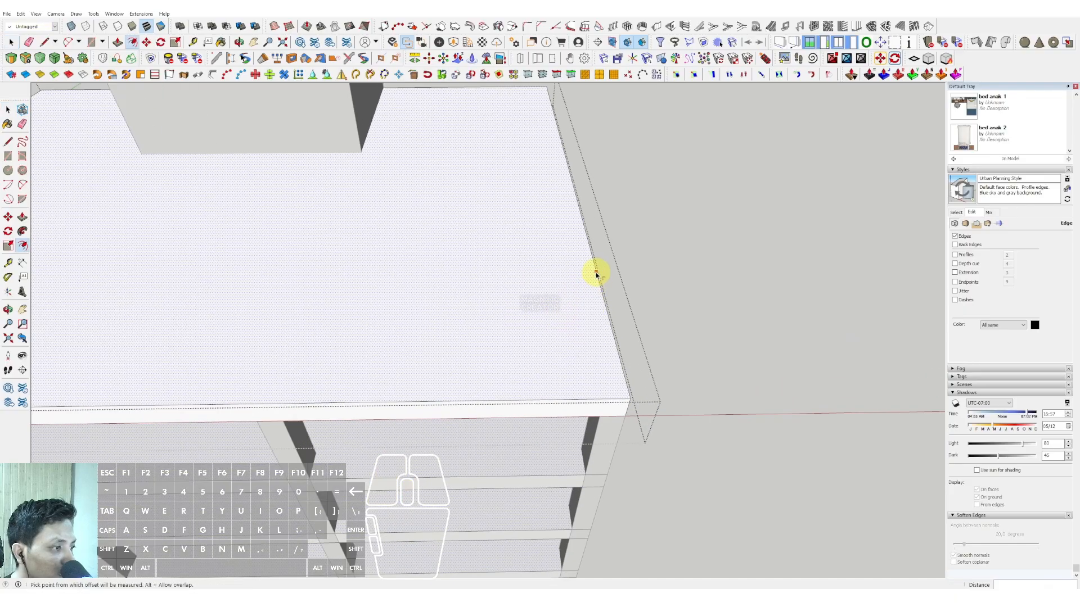
type("500")
key("Return")
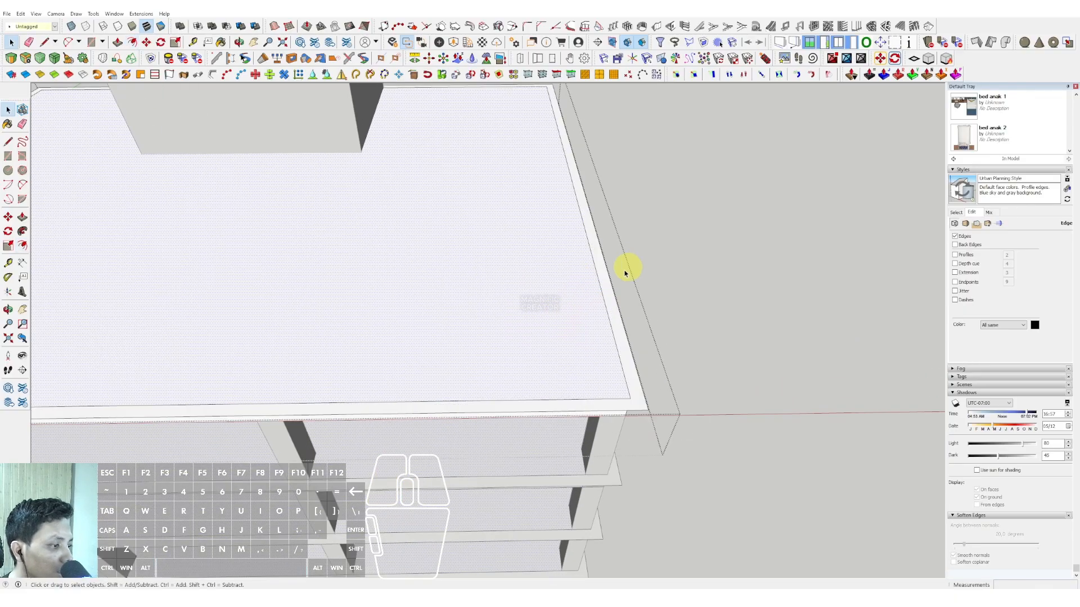
Step: Thicken the offset rim of the upper slab component from its underside into a thin projecting ledge, and finish editing the component
middle_click_drag(624, 274, 506, 185)
scroll(528, 292, "up", 1)
middle_click_drag(530, 292, 543, 154)
scroll(567, 241, "up", 3)
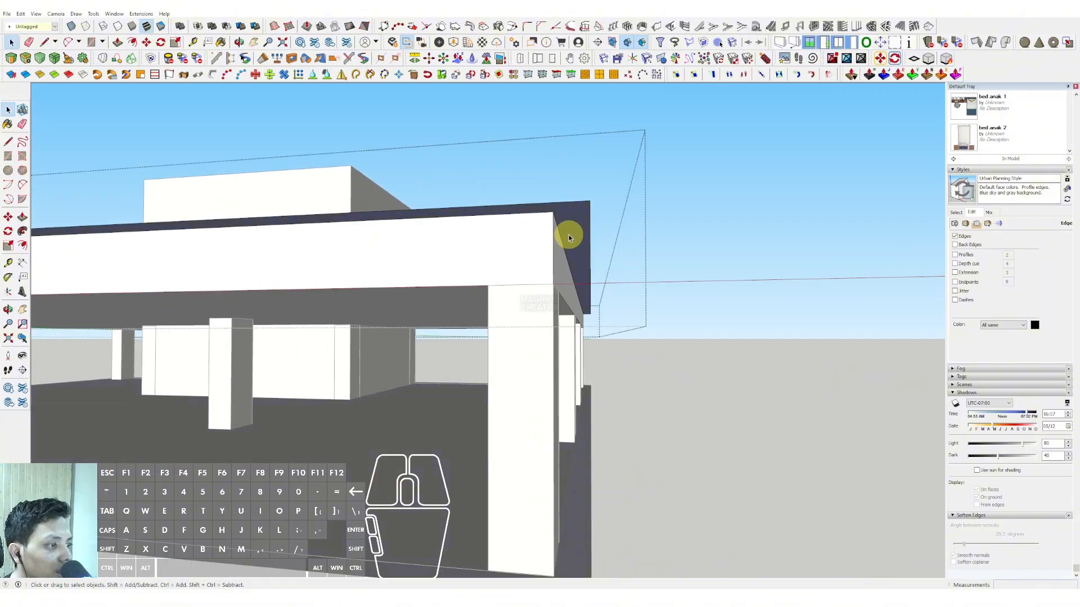
key("p")
left_click(569, 237)
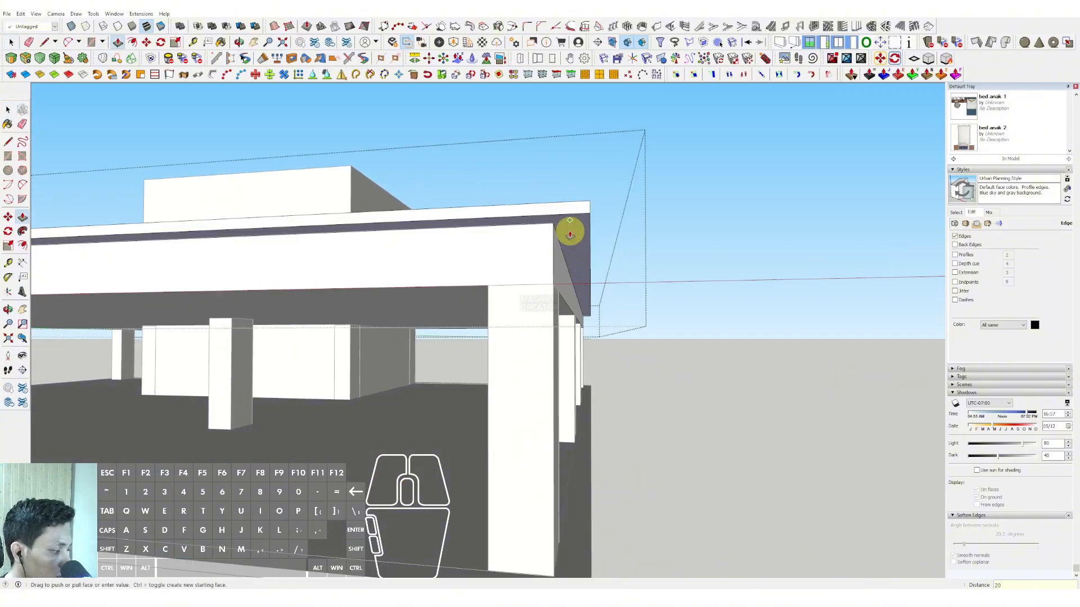
key("Return")
key("space")
scroll(578, 234, "down", 5)
left_click(733, 252)
scroll(590, 272, "down", 4)
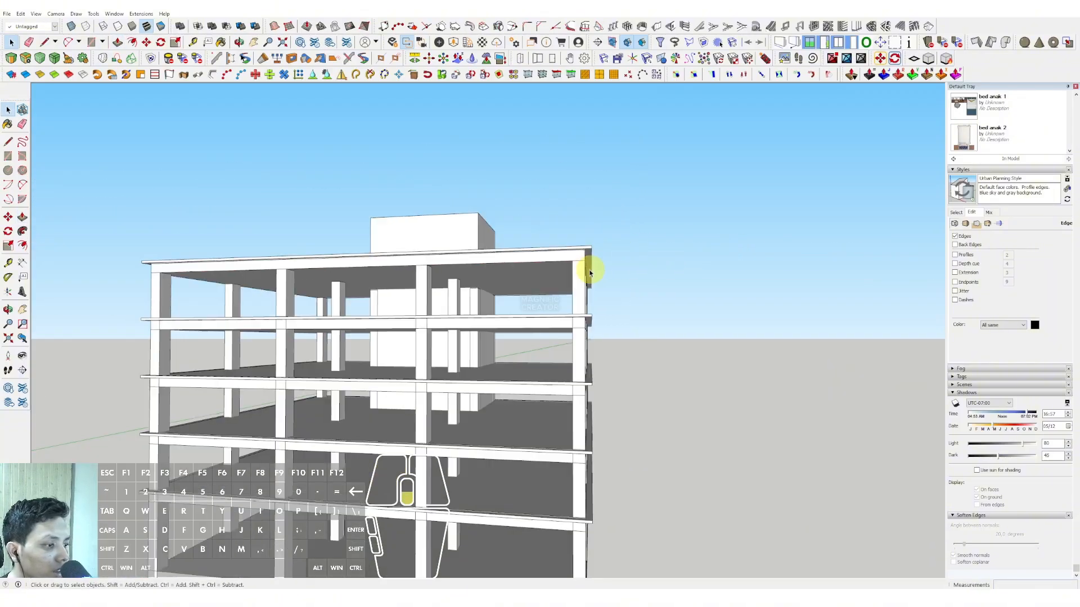
Step: Draw a rectangle over the full outline of the roof slab from corner to opposite corner
middle_click_drag(480, 229, 475, 387)
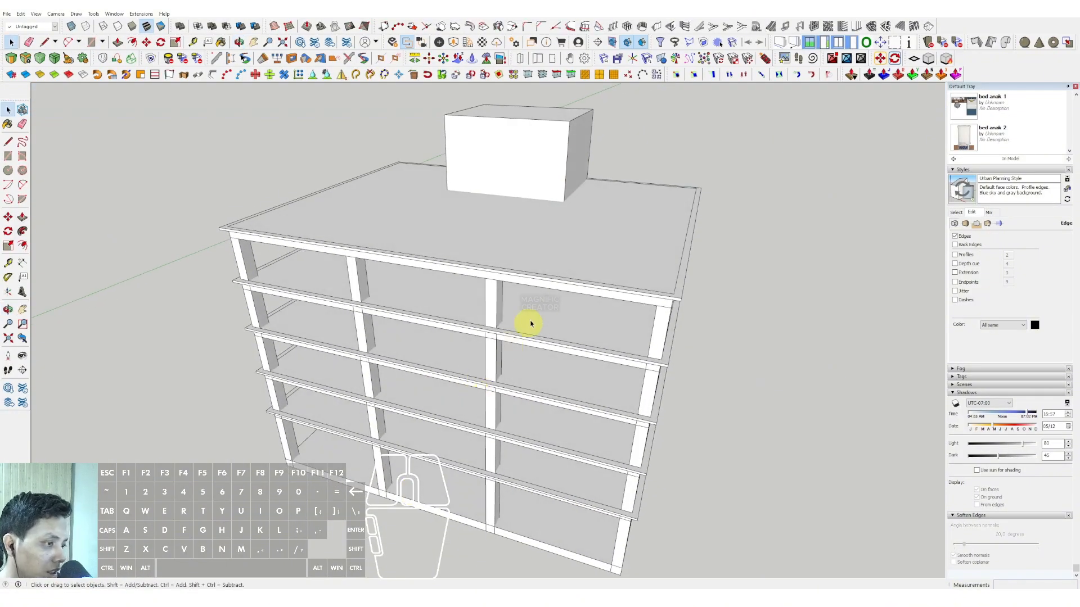
middle_click_drag(553, 170, 484, 365)
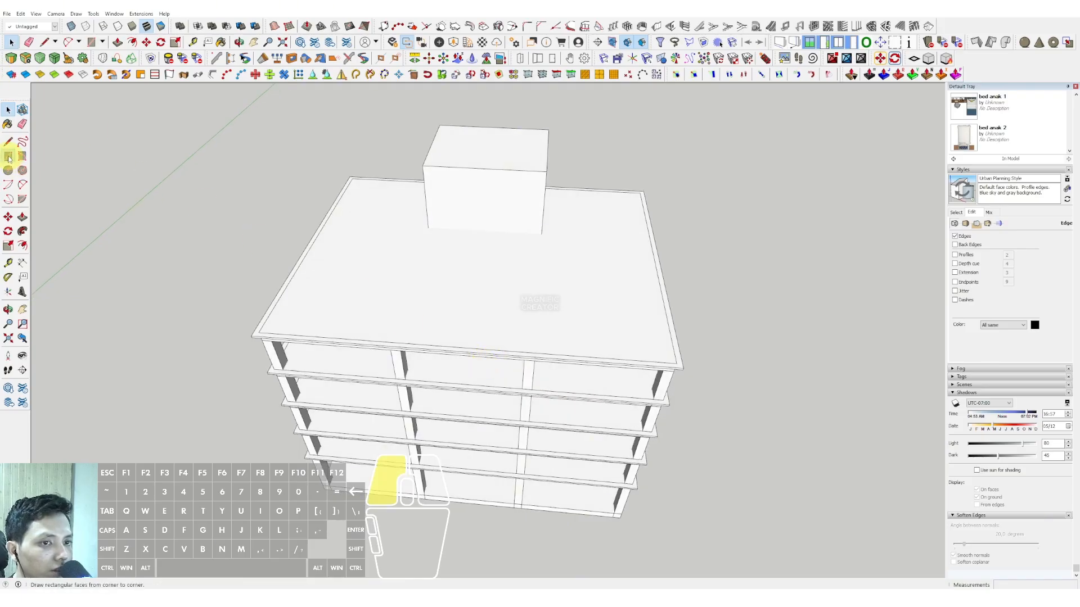
scroll(707, 338, "up", 3)
scroll(699, 376, "down", 5)
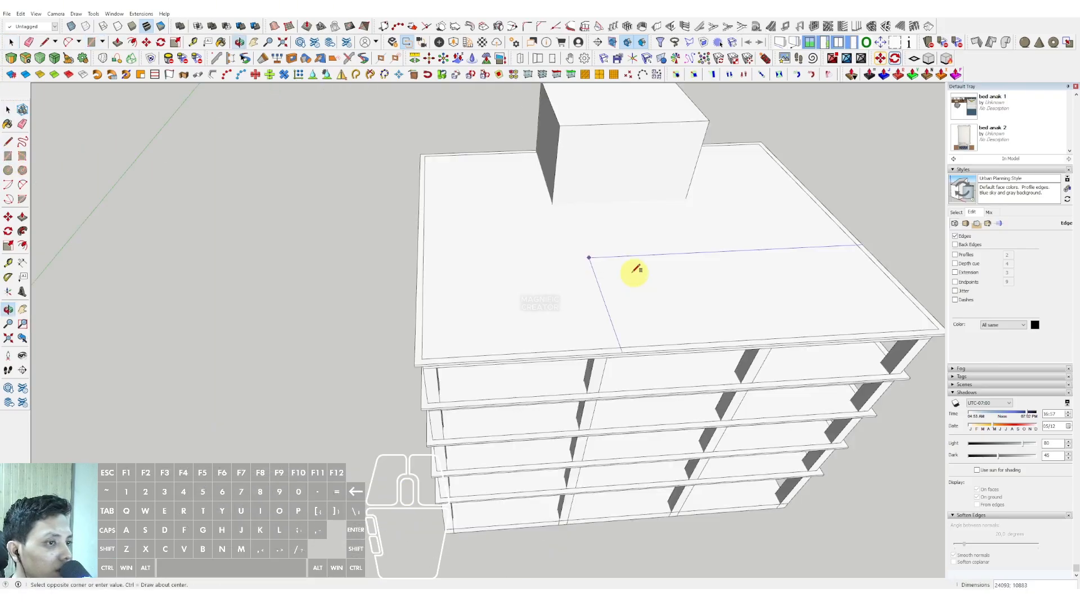
scroll(421, 158, "up", 5)
middle_click_drag(429, 169, 512, 217)
Step: Extrude the roof rectangle down to the underside of the lowest upper slab, enclosing the upper floors
key("p")
middle_click_drag(543, 293, 538, 132)
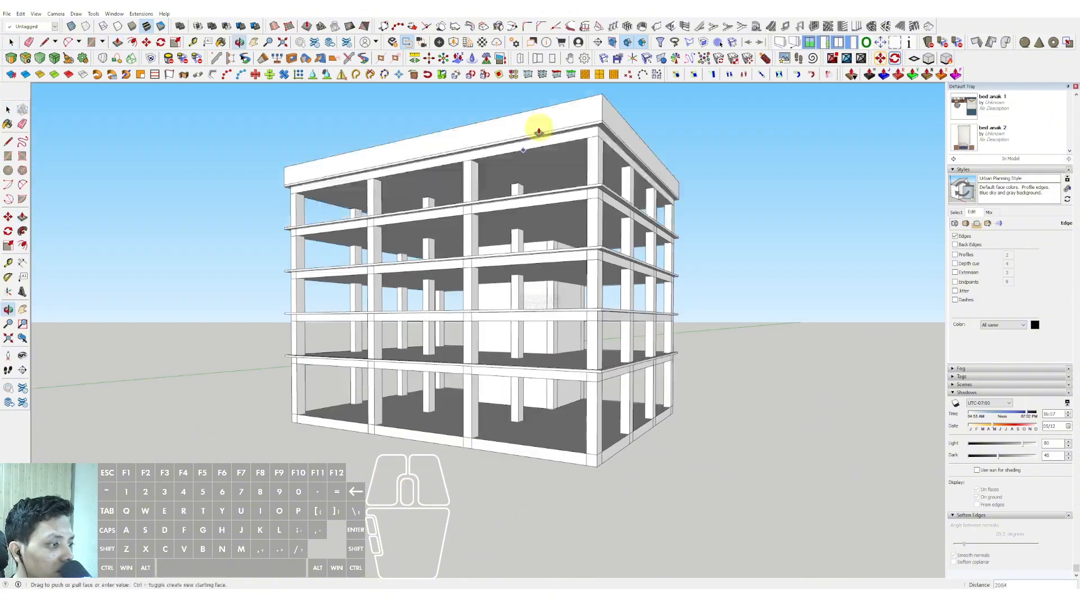
middle_click_drag(610, 224, 611, 172)
scroll(613, 301, "up", 3)
left_click(613, 352)
key("space")
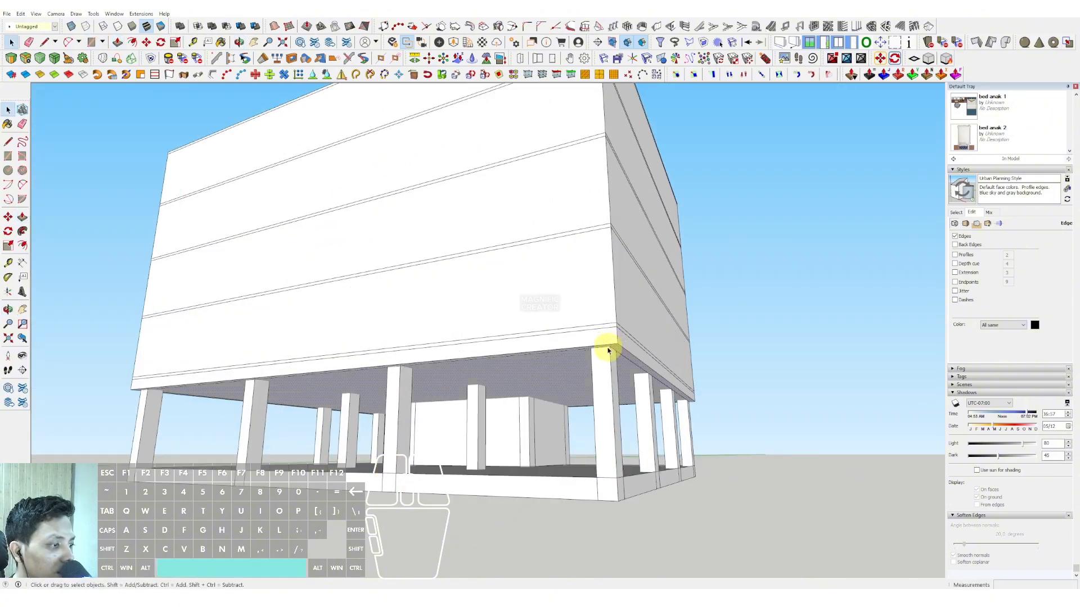
Step: Raise the top face of the enclosing block by 2500 with Push/Pull
scroll(607, 349, "down", 5)
middle_click_drag(591, 424, 578, 281)
left_click(578, 274)
scroll(595, 235, "up", 2)
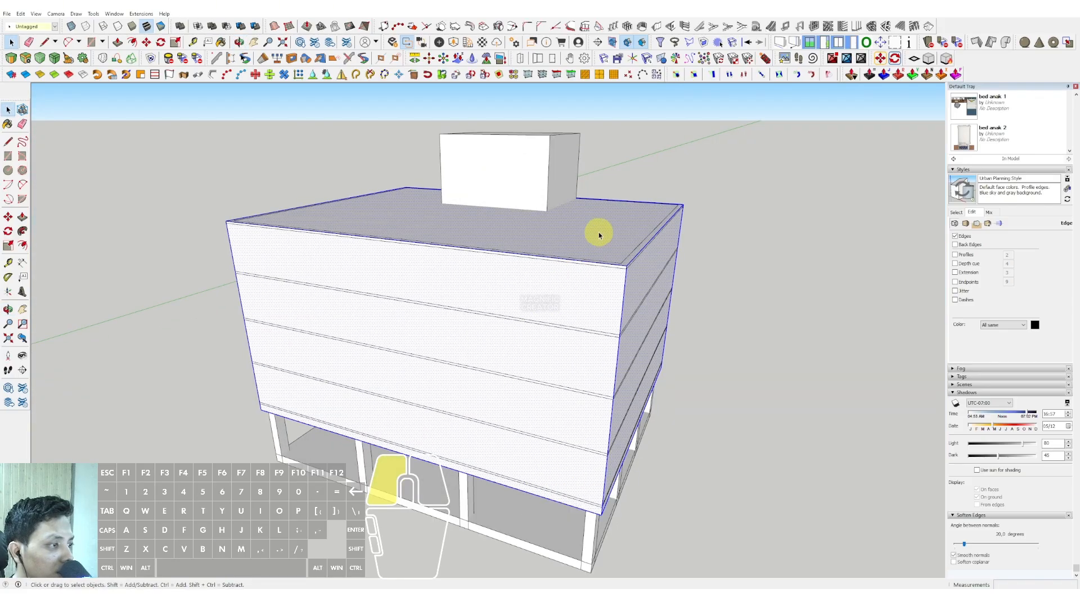
key("p")
left_click(602, 224)
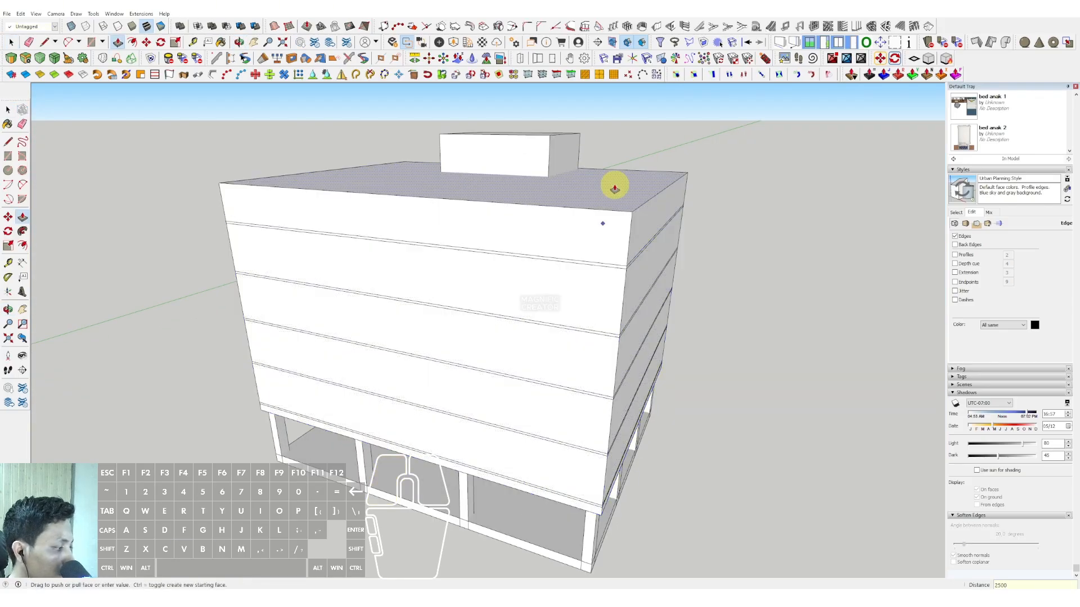
type("2500")
key("Return")
key("space")
Step: Select all connected geometry of the enclosing block and make it a group
triple_click(606, 222)
right_click(606, 220)
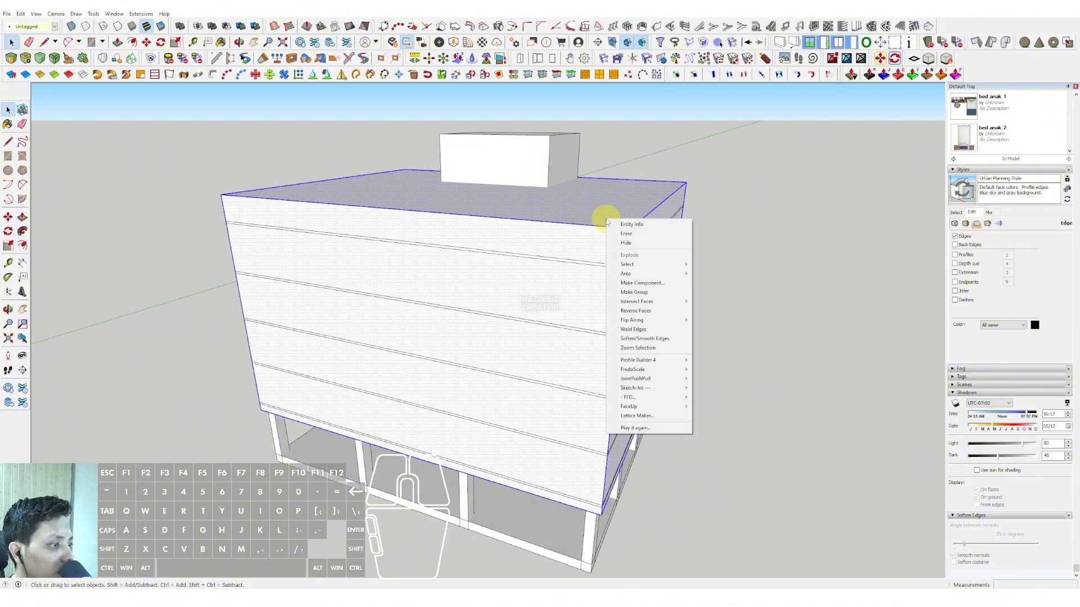
left_click(621, 302)
left_click(618, 293)
Step: Open the enclosing block group for editing and delete its top and bottom faces, keeping only the four walls
double_click(586, 265)
middle_click_drag(610, 245, 562, 345)
left_click(585, 256)
key("e")
key("i")
left_click(545, 365)
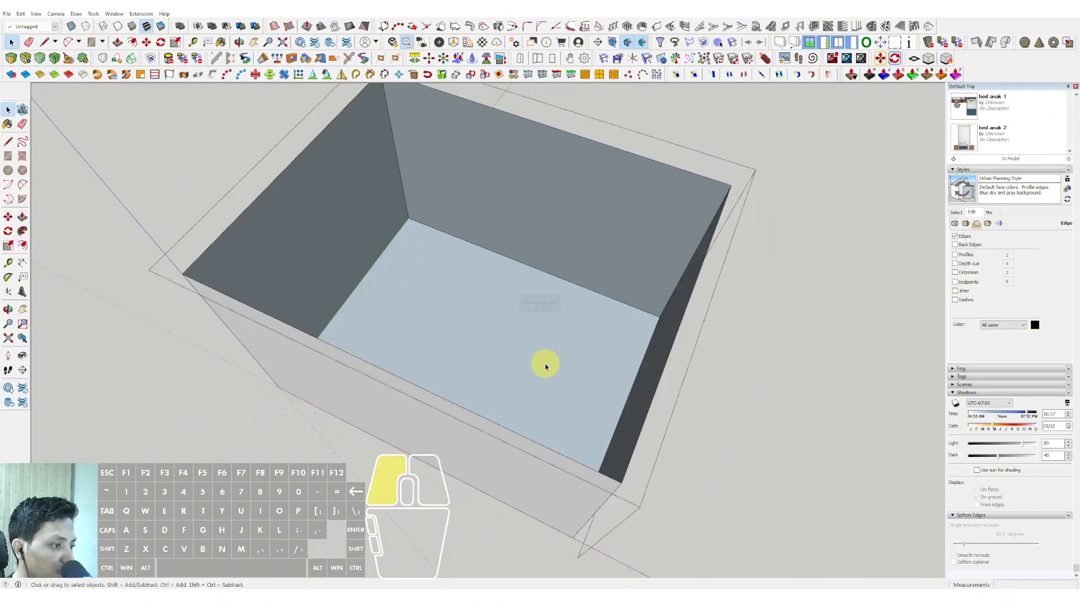
key("e")
Step: Copy the vertical edges at one end across to the opposite end, dividing both long facade walls into 9 equal panels
scroll(541, 350, "down", 2)
middle_click_drag(607, 461, 595, 405)
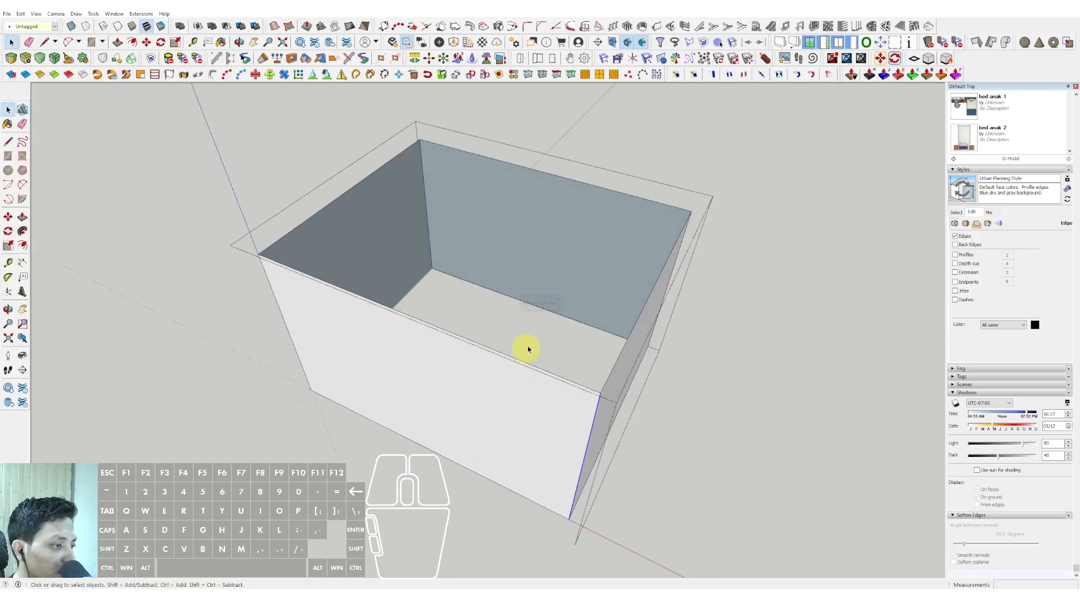
middle_click_drag(528, 350, 599, 264, "shift")
scroll(493, 386, "up", 1)
middle_click_drag(494, 386, 529, 403, "shift")
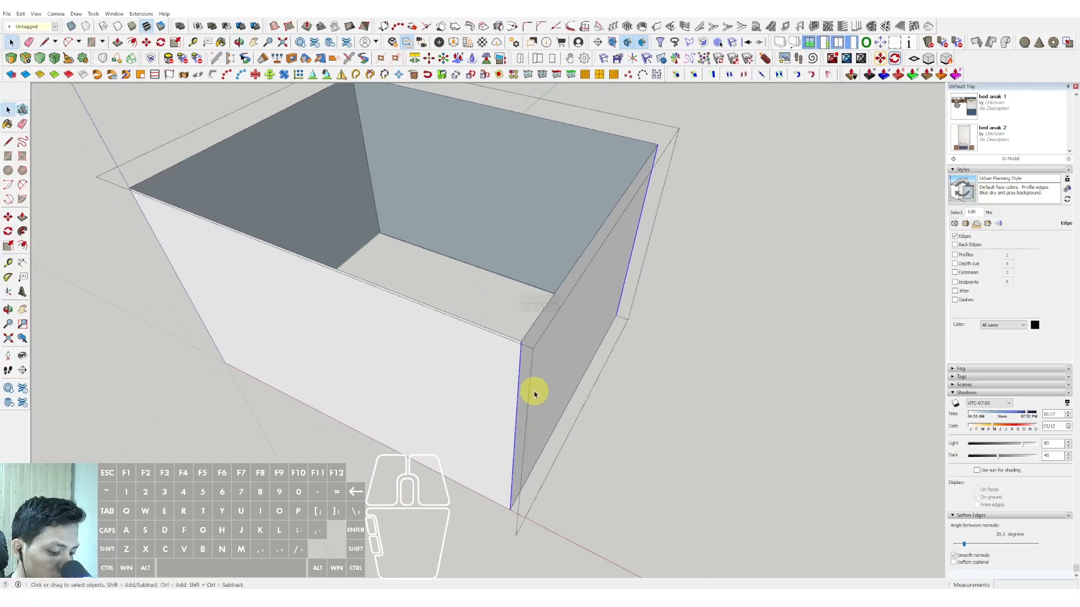
key("m")
key("ctrl")
left_click(518, 374)
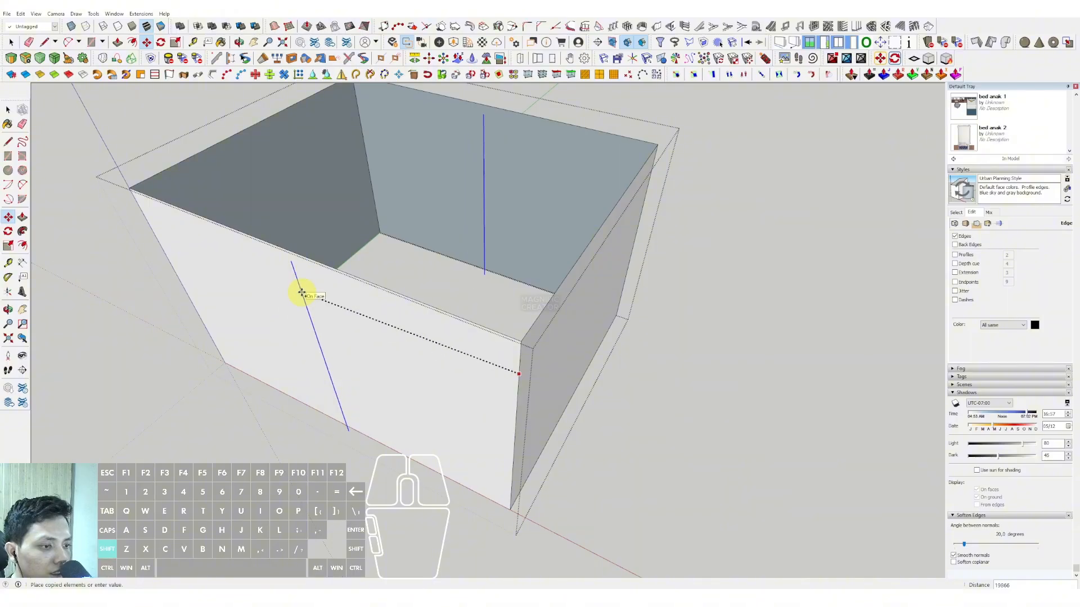
left_click(138, 200)
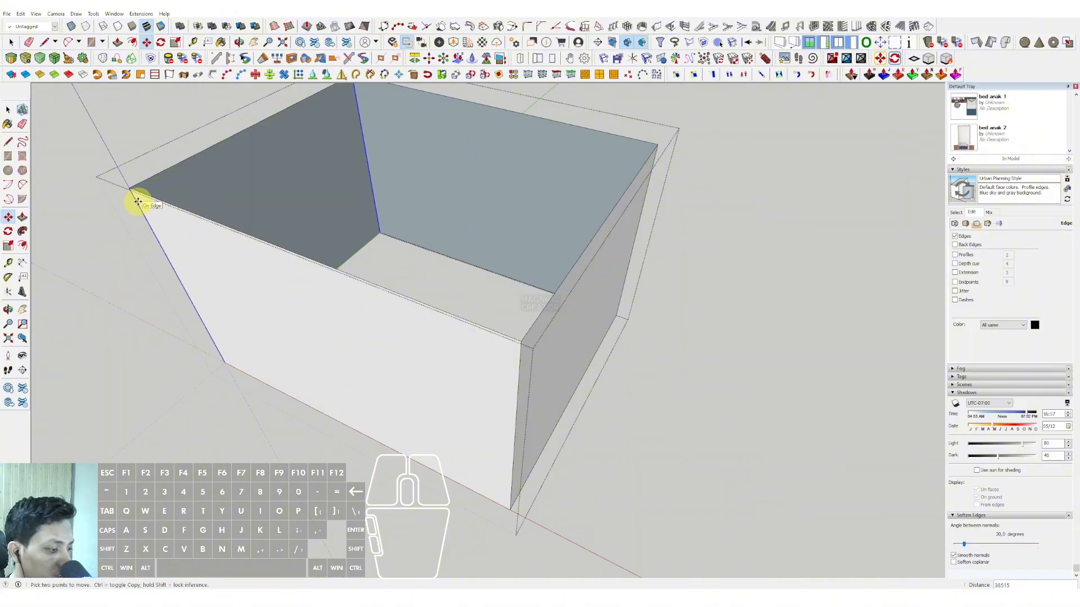
type("9/")
key("Return")
key("space")
Step: Copy the vertical corner edges across the two short facade walls, dividing them into 8 equal panels
middle_click_drag(140, 202, 524, 411)
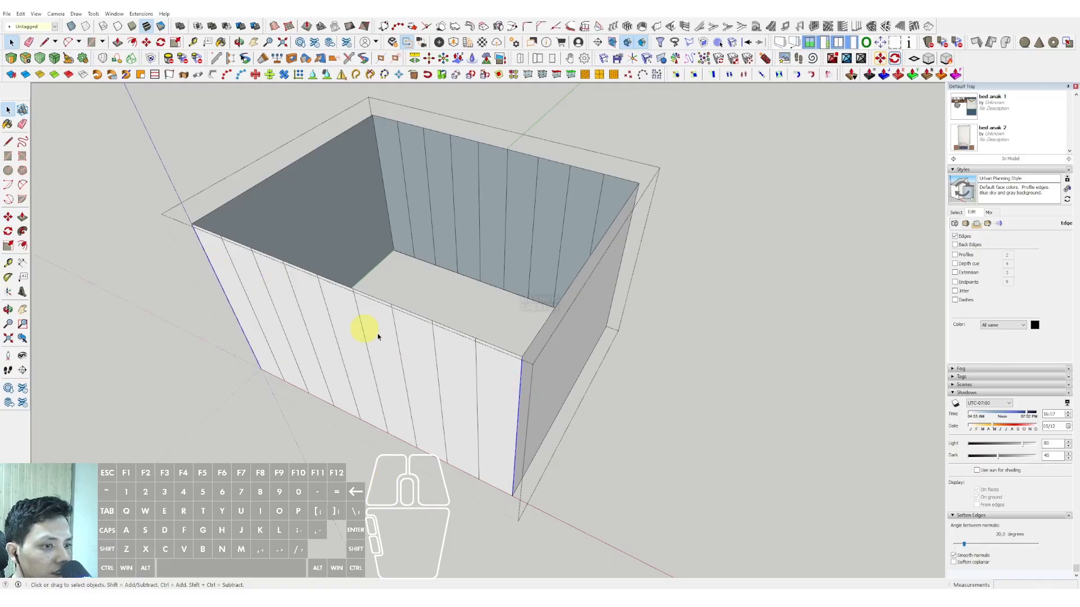
middle_click_drag(378, 336, 495, 403)
key("m")
key("ctrl")
left_click(488, 393)
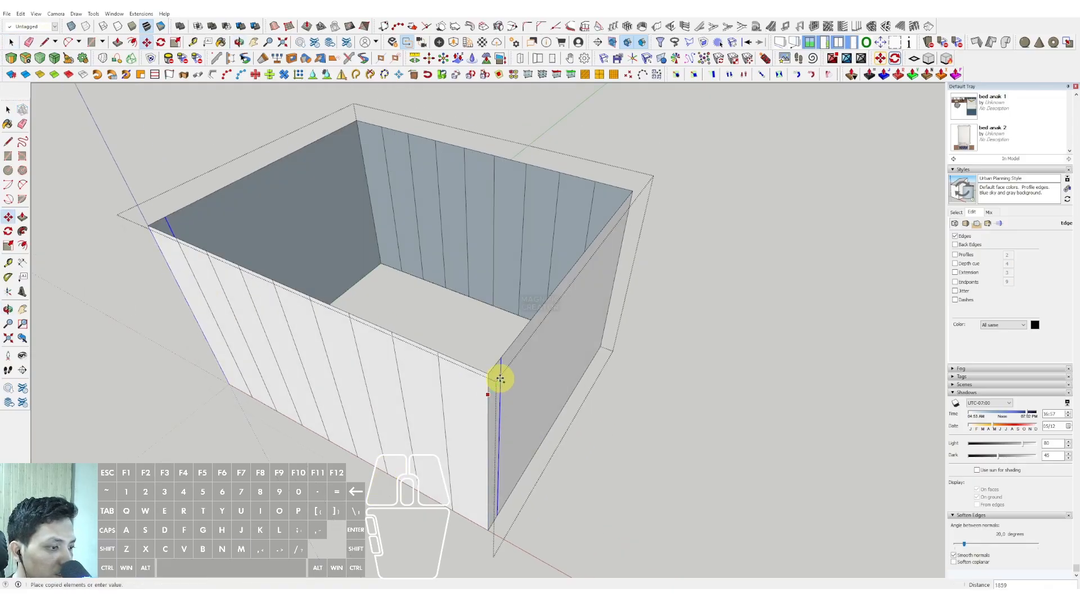
key("shift")
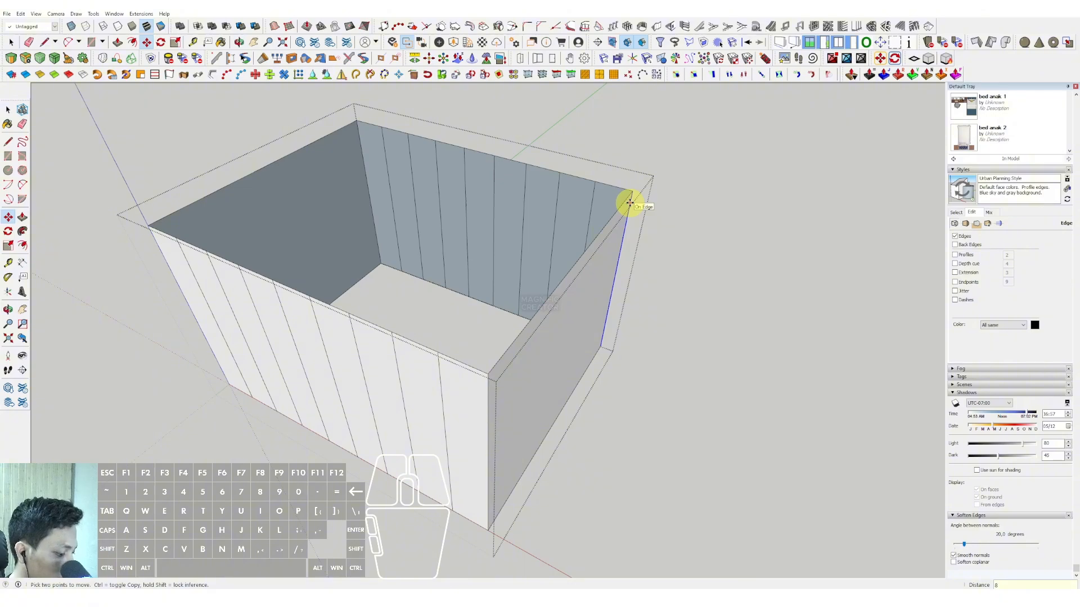
type("8/")
key("Return")
key("space")
Step: Copy the facade's top edge loop down to its bottom corner, dividing all four walls into 4 equal rows
scroll(584, 264, "down", 4)
middle_click_drag(565, 329, 585, 260)
left_click(669, 233)
middle_click_drag(669, 233, 581, 270)
left_click(582, 263)
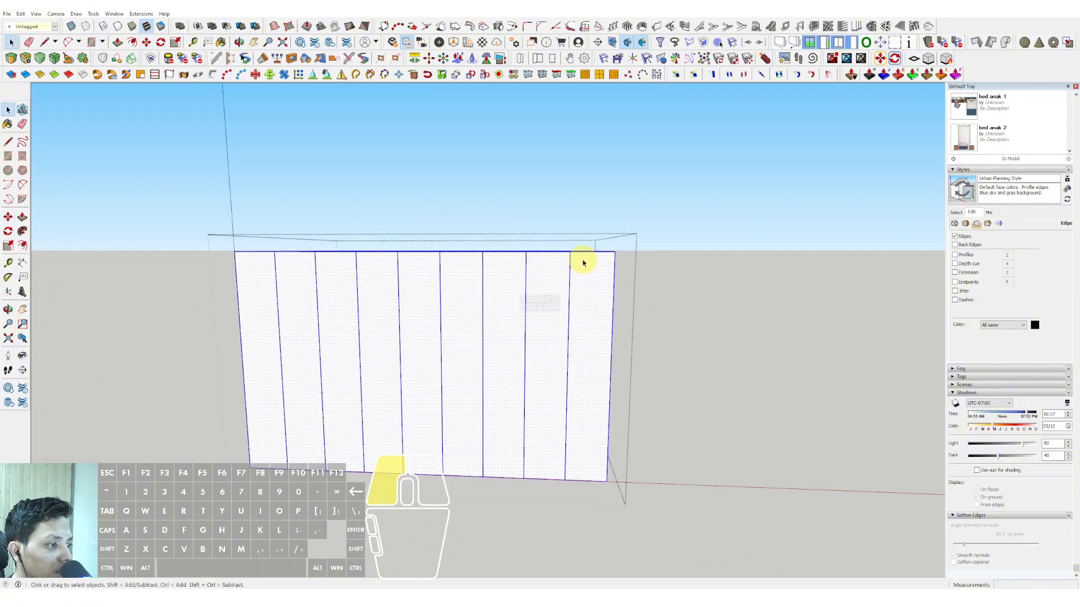
left_click_drag(143, 221, 654, 290)
scroll(573, 302, "up", 2)
middle_click_drag(562, 303, 516, 343)
key("m")
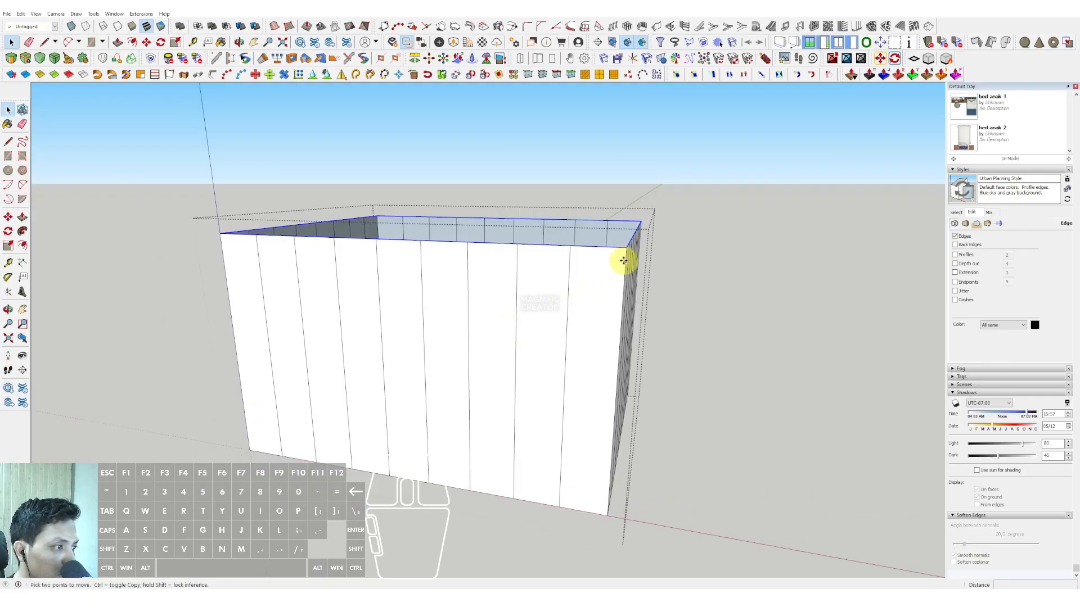
left_click(625, 248)
key("ctrl")
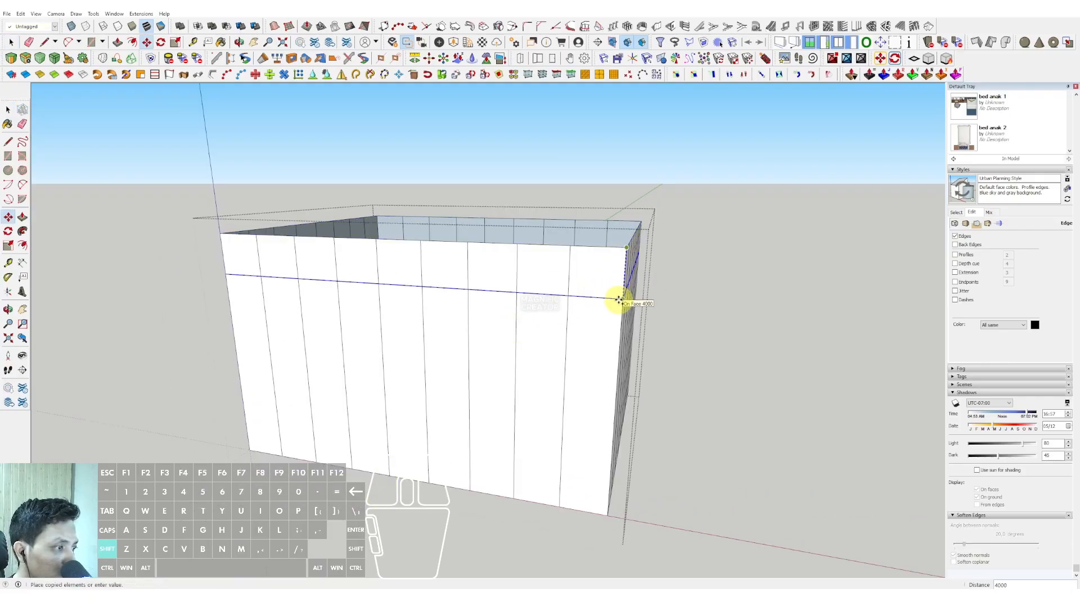
left_click(607, 515, "shift")
type("4/")
key("Return")
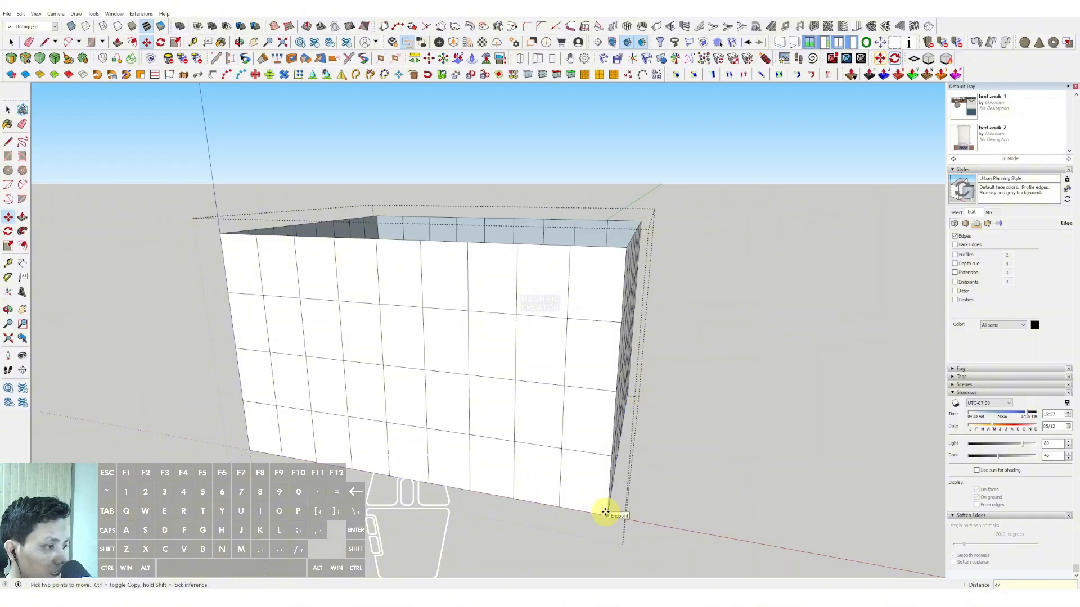
Step: Leave the facade group and paint it with Translucent Glass Blue from the Glass and Mirrors materials
middle_click_drag(610, 511, 571, 379)
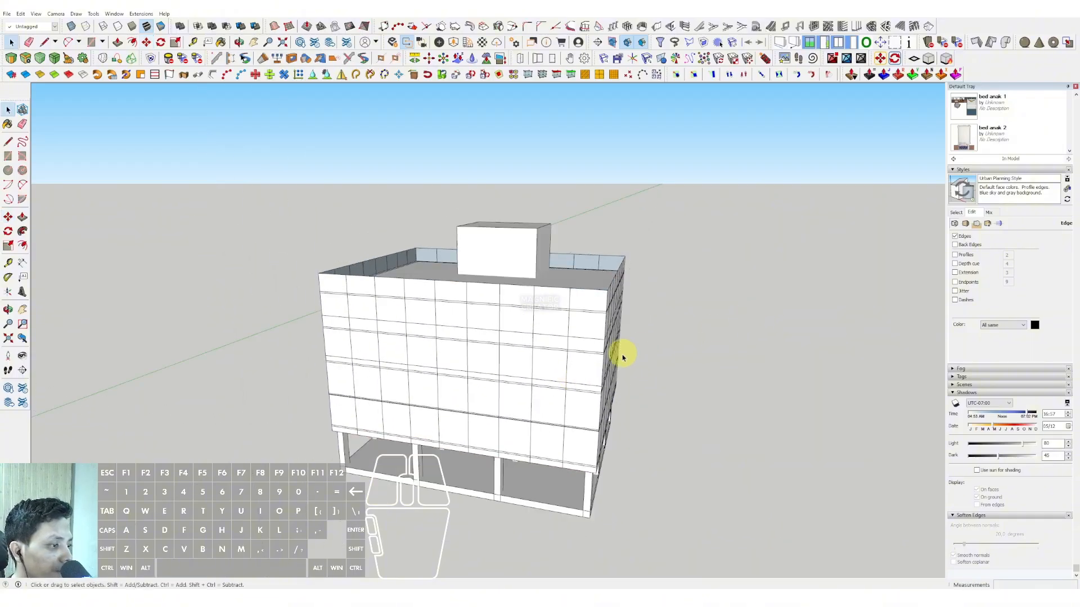
middle_click_drag(619, 354, 787, 254)
key("space")
left_click(956, 212)
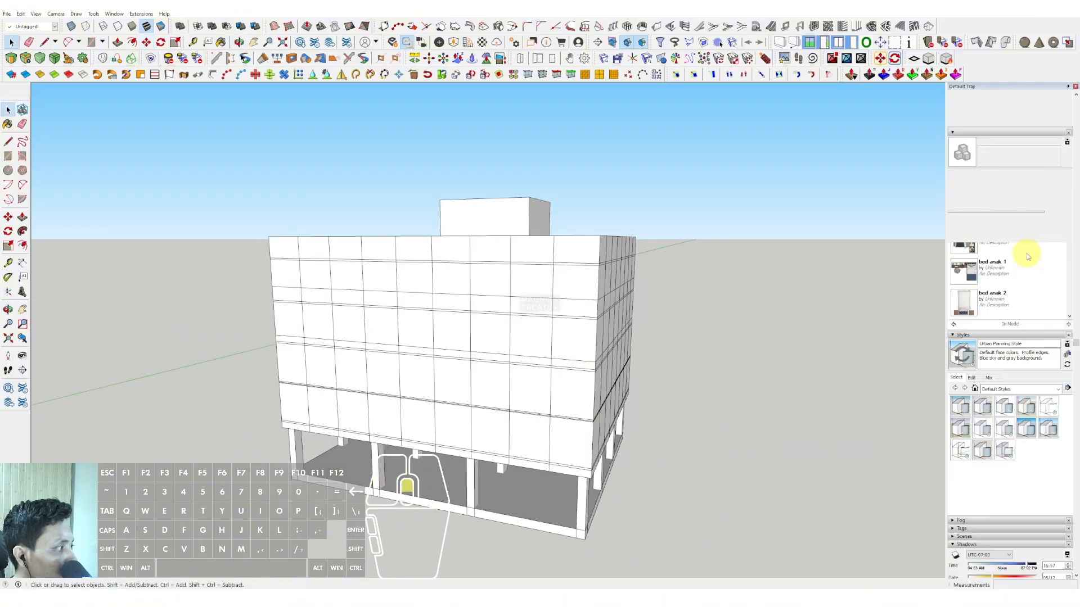
scroll(1024, 253, "up", 10)
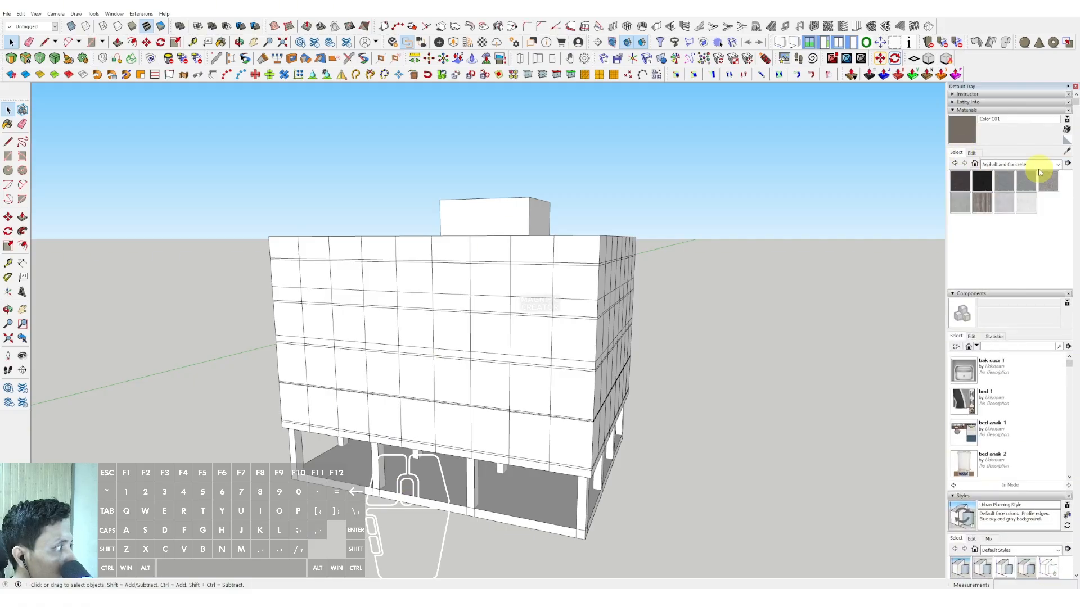
left_click(1056, 164)
left_click(1000, 208)
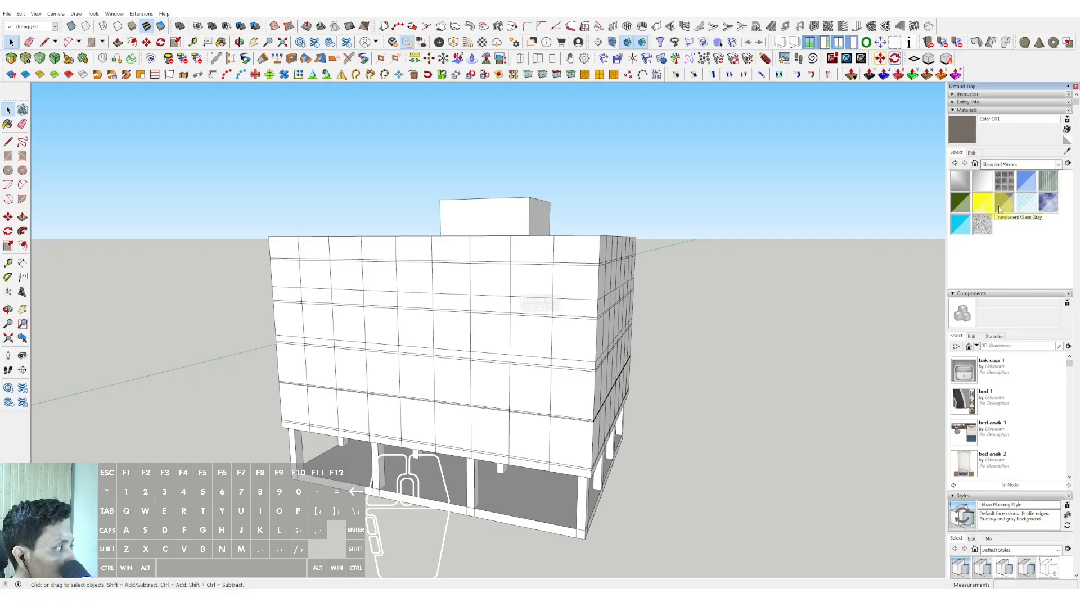
left_click(1026, 179)
left_click(573, 284)
Step: Draw a rectangle over the ground-floor slab between its opposite outer corners
mouse_move(574, 284)
middle_mouse_down()
mouse_move(561, 321)
mouse_move(593, 424)
mouse_move(681, 411)
mouse_move(366, 438)
mouse_move(427, 436)
middle_mouse_up()
scroll(660, 373, "up", 3)
scroll(660, 373, "up", 5)
scroll(366, 439, "up", 2)
scroll(336, 420, "up", 2)
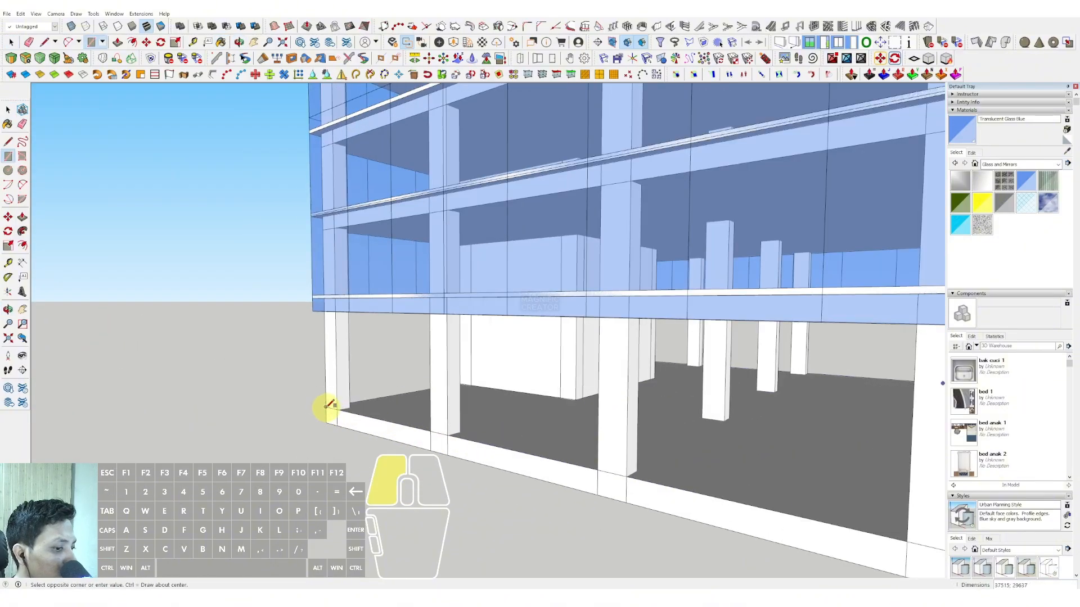
left_click(326, 407)
scroll(327, 408, "down", 3)
middle_click_drag(692, 439, 636, 444)
key("space")
Step: Extrude the ground-floor rectangle up to the underside of the structure above with Push/Pull
scroll(636, 443, "up", 1)
double_click(623, 438)
scroll(624, 439, "up", 2)
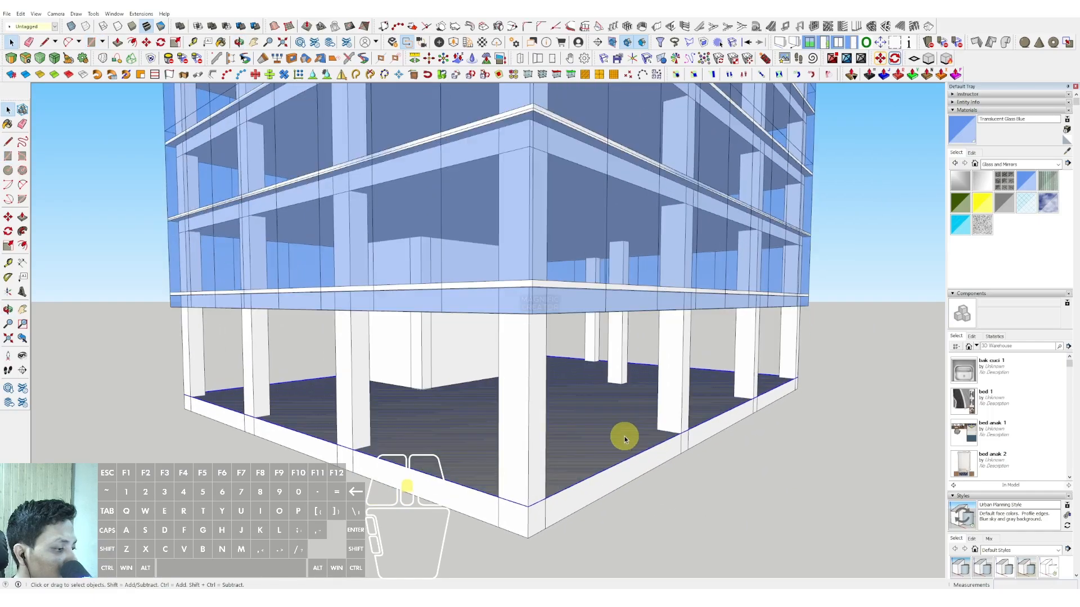
key("v")
left_click(633, 426)
middle_click_drag(663, 362, 682, 322)
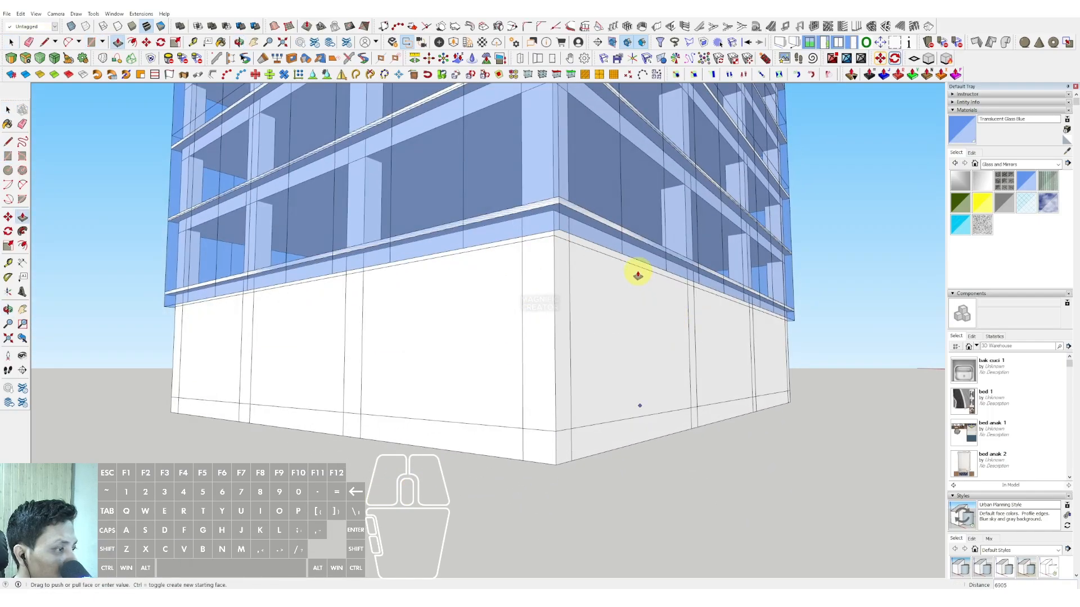
left_click(633, 267)
key("space")
Step: Group all connected geometry of the ground-floor block and open the group for editing
middle_click_drag(634, 268, 513, 332)
triple_click(572, 326)
right_click(573, 325)
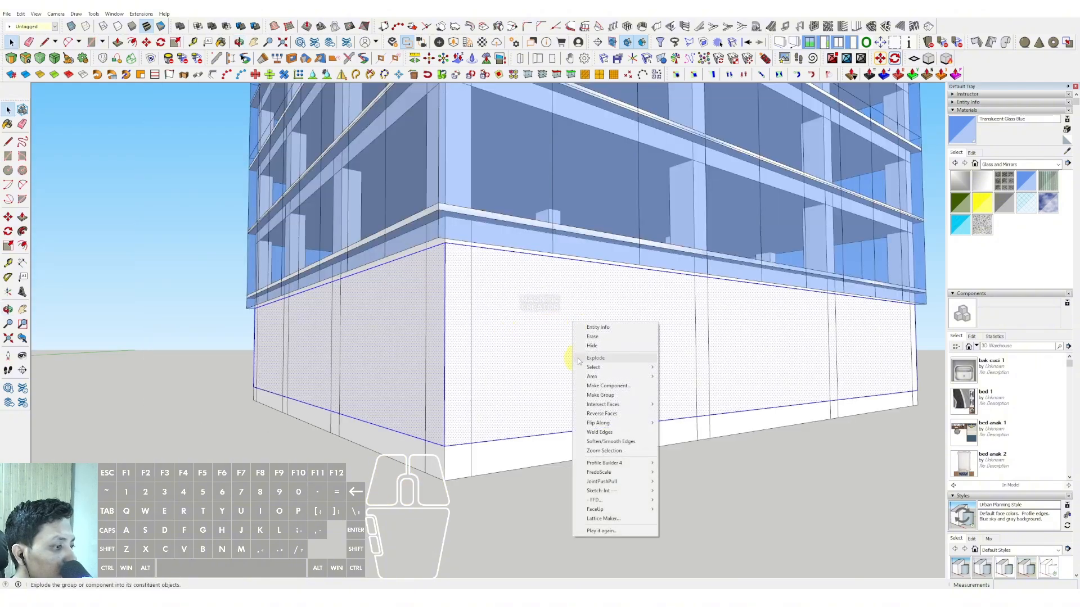
left_click(600, 395)
double_click(570, 343)
Step: Offset the outline of the ground-floor block's top face inward by about 450
middle_click_drag(673, 338, 657, 310)
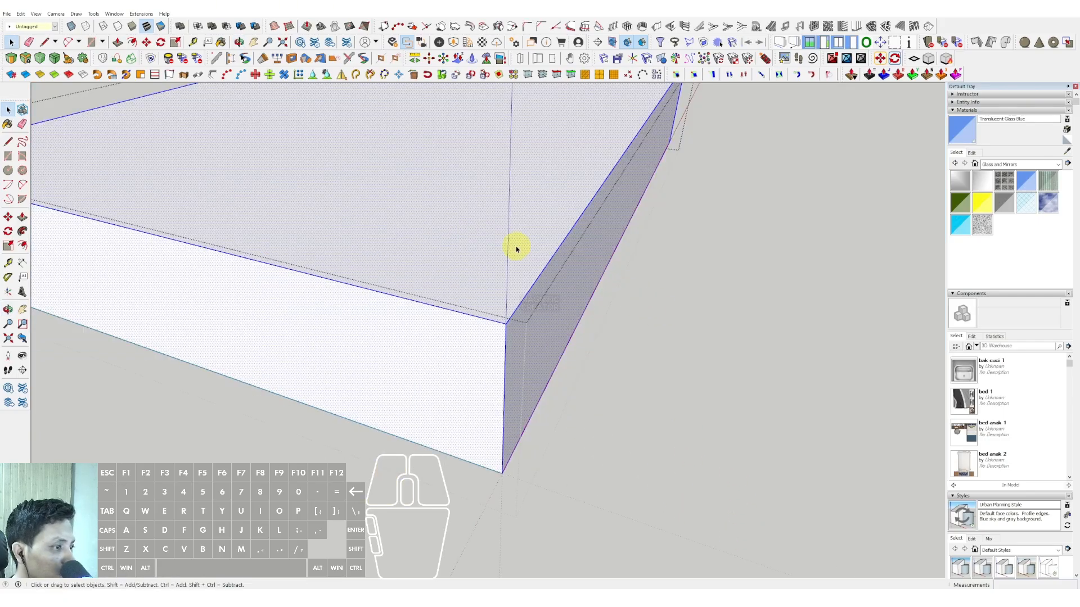
scroll(519, 248, "up", 1)
double_click(523, 248)
key("f")
left_click(555, 248)
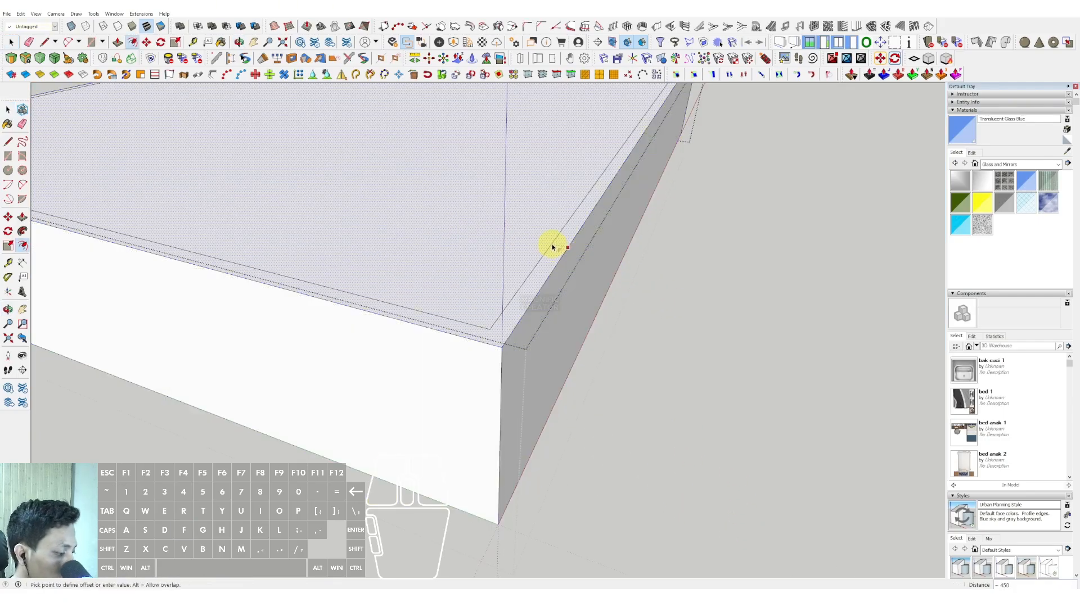
left_click(553, 248)
Step: Push the outer ring of the top face down to the block's base, setting the walls inward
scroll(554, 256, "up", 4)
key("p")
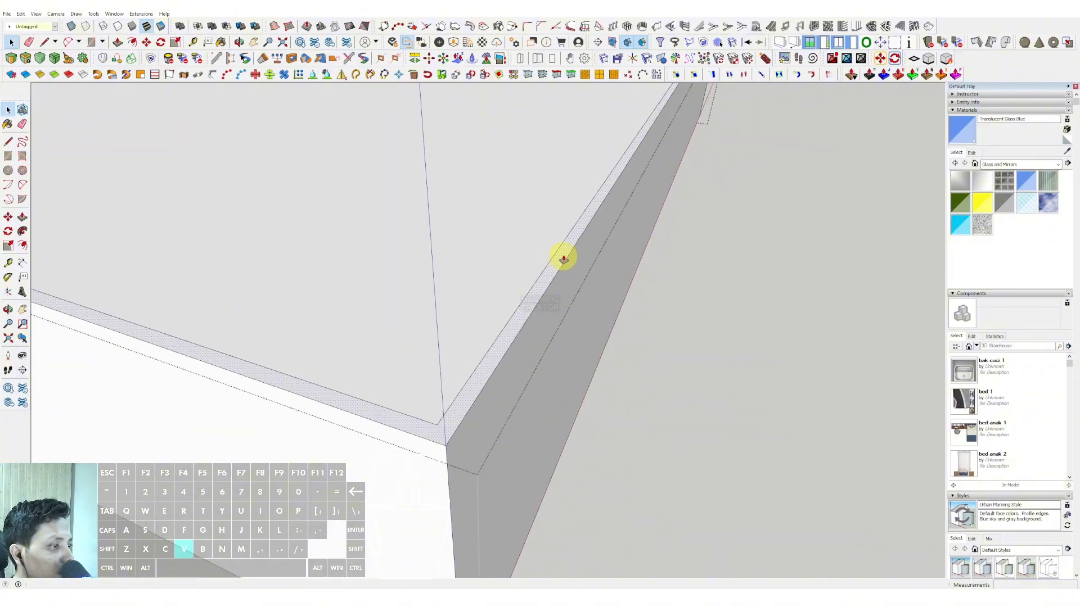
scroll(550, 358, "down", 4)
left_click(523, 441)
key("space")
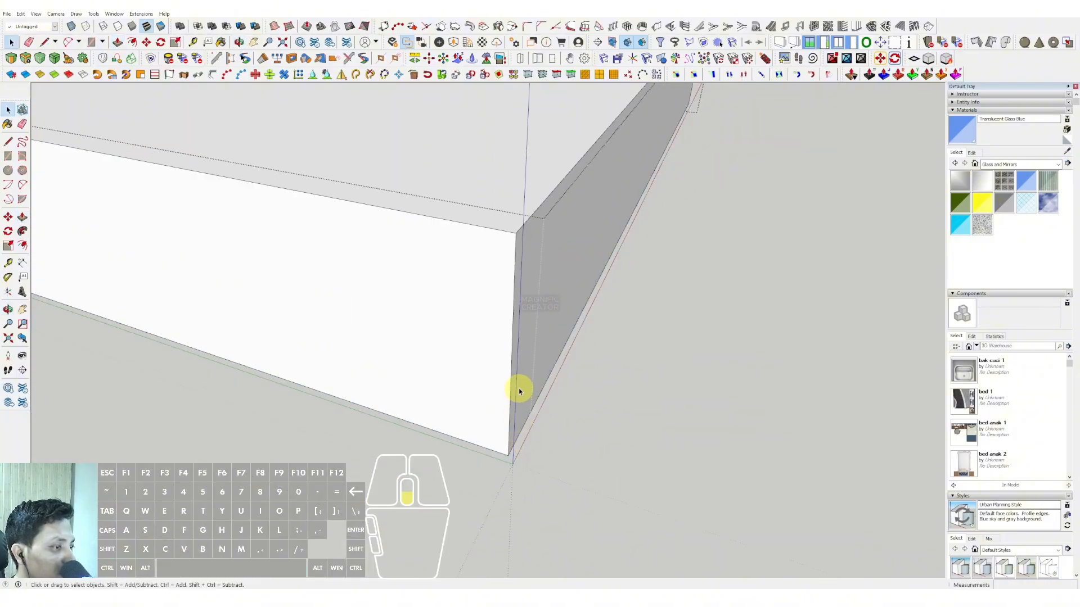
Step: Delete the top and bottom faces of the ground-floor block, keeping only its four walls
scroll(518, 388, "down", 4)
middle_click_drag(548, 309, 555, 293)
left_click(528, 249)
key("Delete")
Step: Copy the vertical end edges across the long ground-floor walls, dividing them into 12 equal panels
middle_click_drag(496, 257, 759, 313)
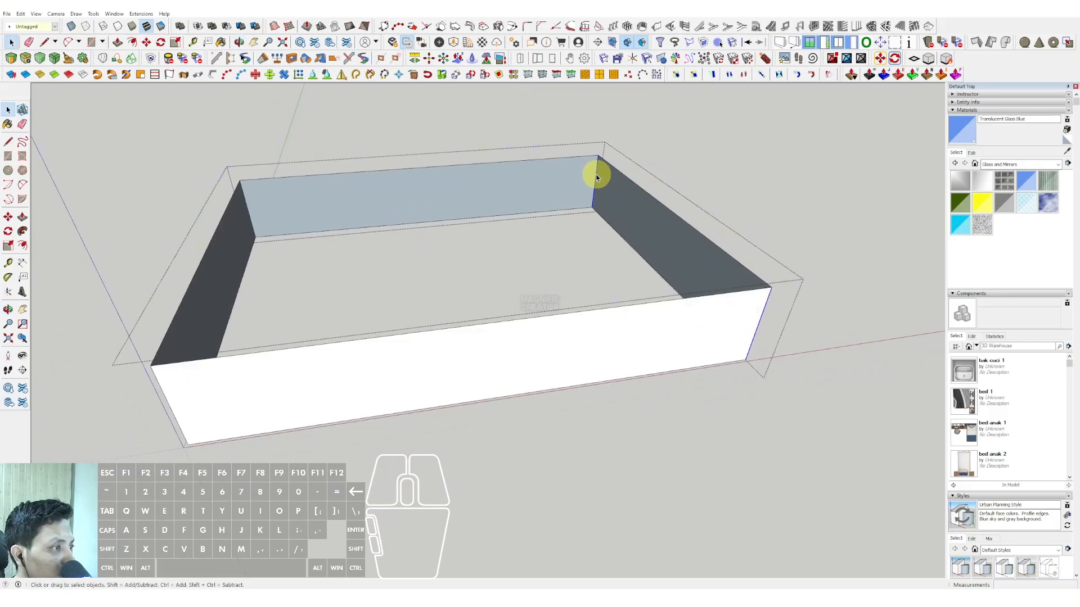
key("m")
left_click(768, 304)
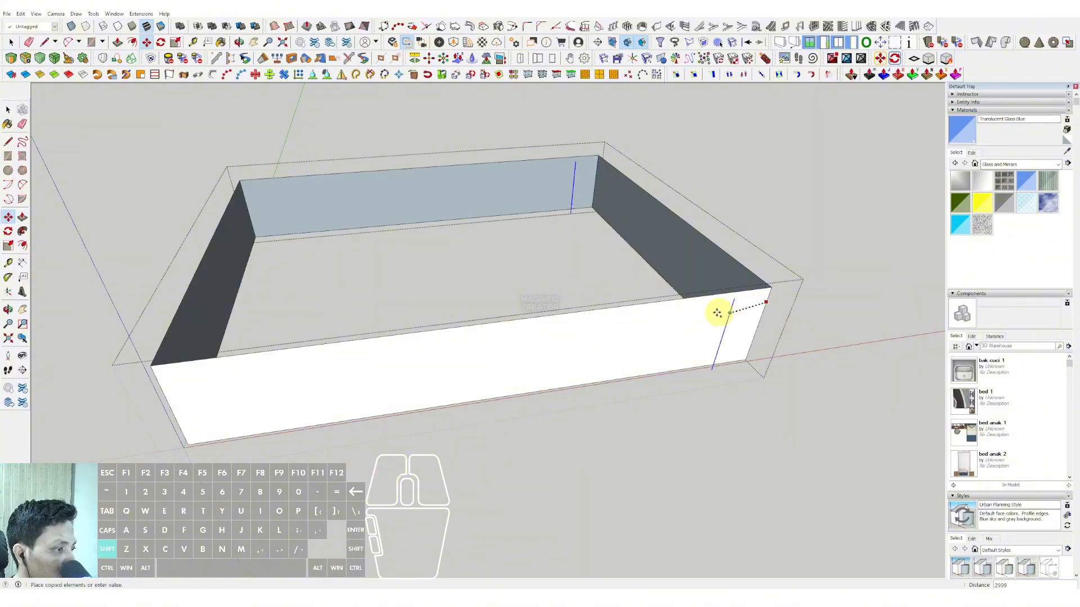
left_click(156, 375)
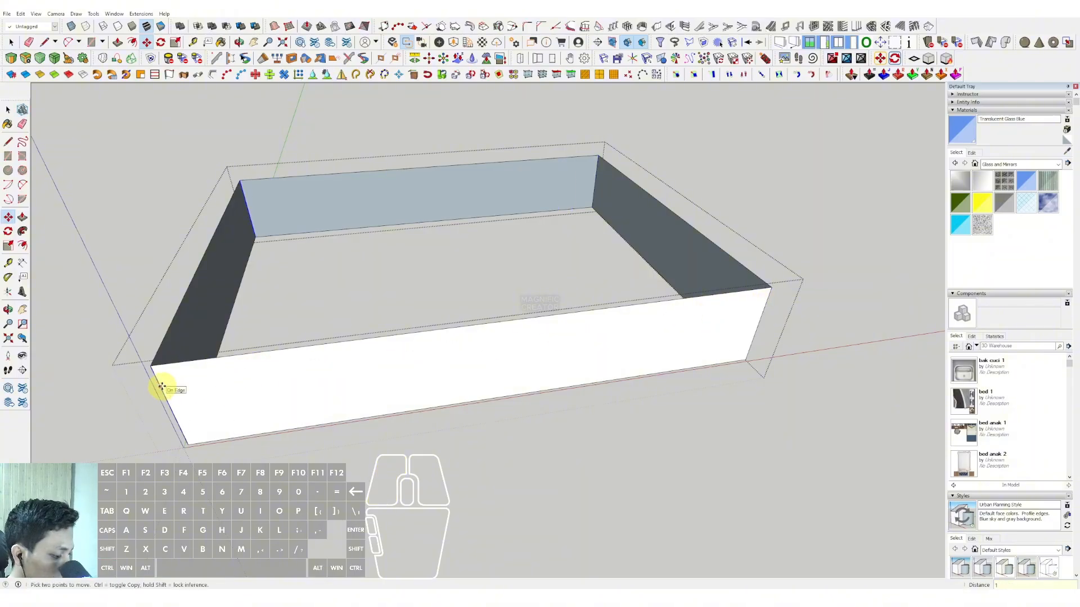
key("Return")
key("space")
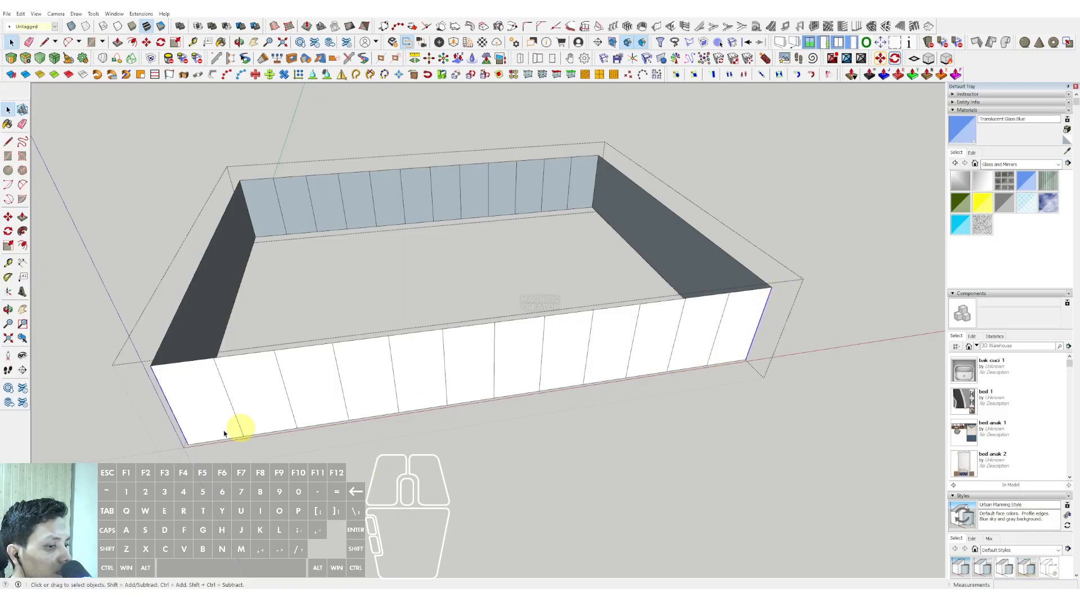
Step: Copy the vertical corner edges across the short ground-floor walls, dividing them into equal panels
middle_click_drag(337, 405, 521, 436)
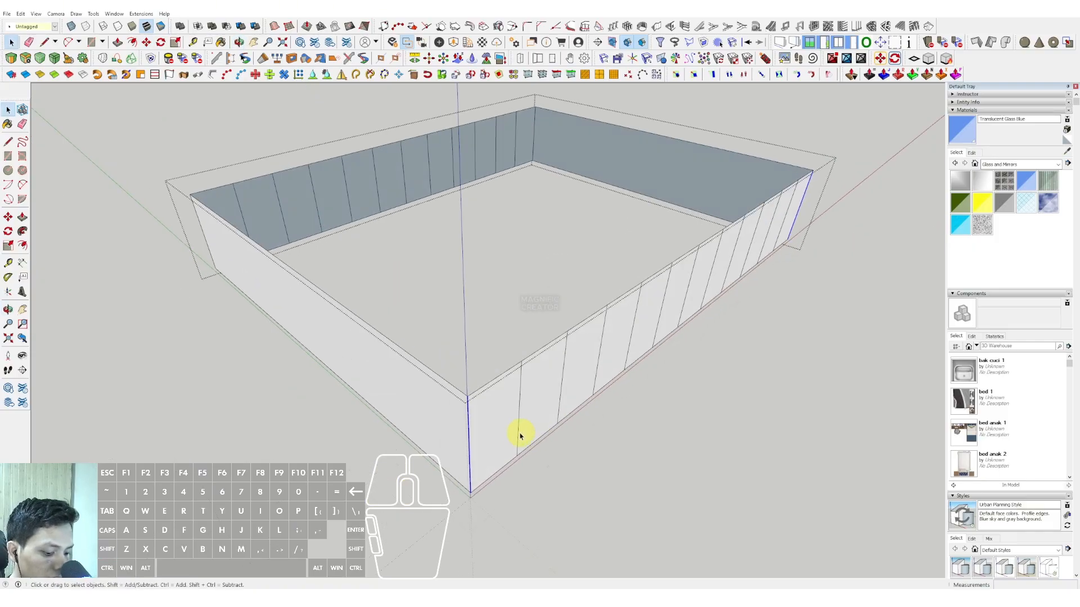
left_click(470, 399)
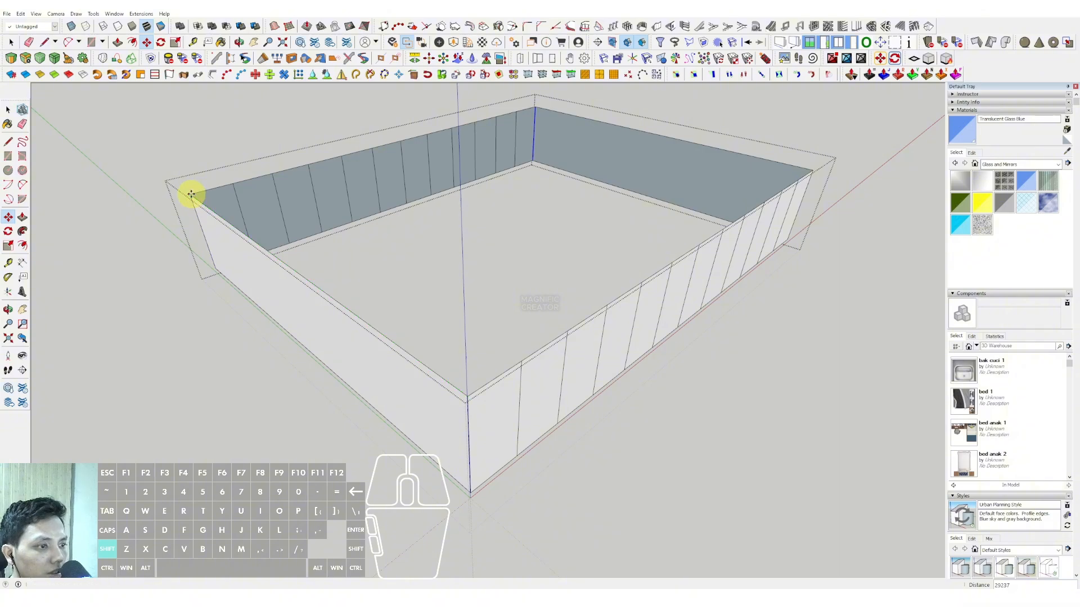
key("space")
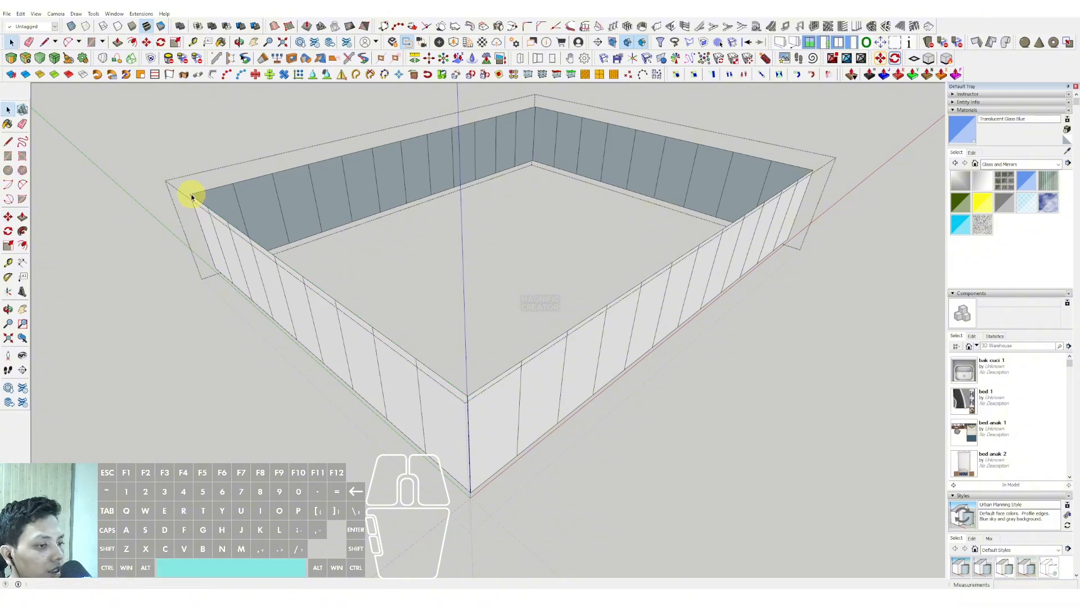
Step: Leave the ground-floor wall group and paint it with Translucent Glass Blue
middle_click_drag(188, 192, 816, 241)
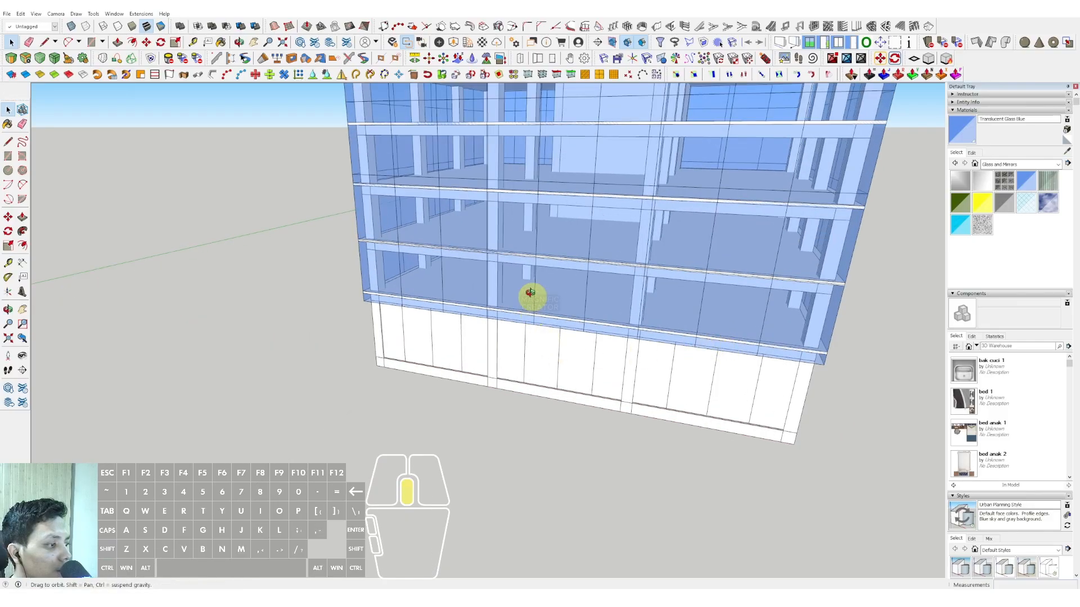
middle_click_drag(531, 296, 731, 214)
left_click(961, 130)
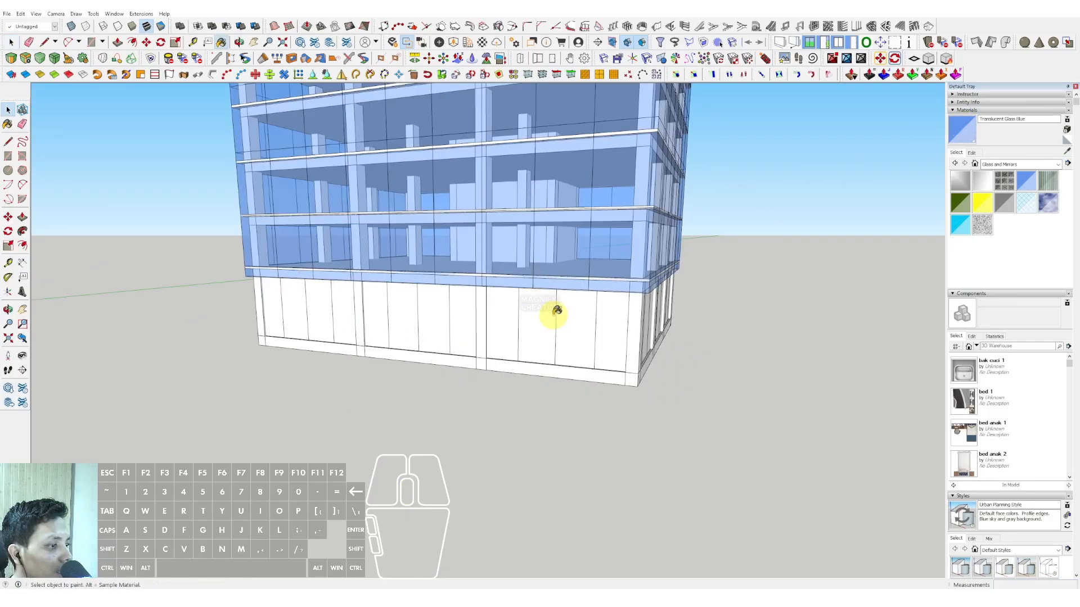
scroll(553, 308, "up", 2)
left_click(490, 342)
Step: Open the top slab for editing and offset the outer border of its upper face inward by 200
middle_click_drag(479, 347, 572, 309)
scroll(569, 311, "down", 2)
mouse_move(537, 340)
middle_mouse_down("shift")
mouse_move(528, 348)
mouse_move(559, 465)
middle_mouse_up("shift")
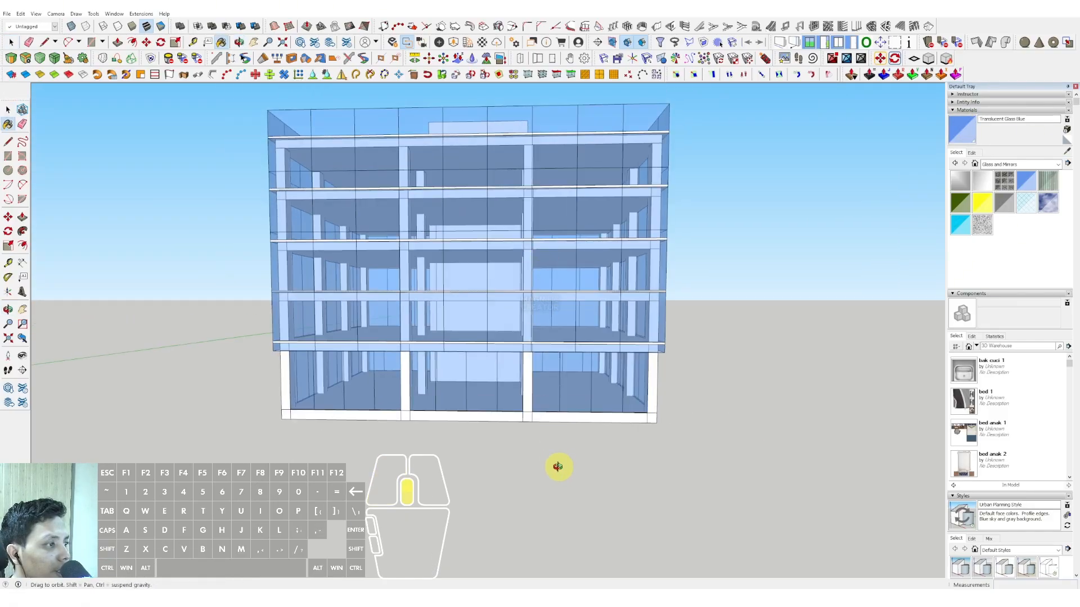
scroll(588, 323, "up", 5)
key("space")
double_click(599, 388)
scroll(600, 389, "up", 3)
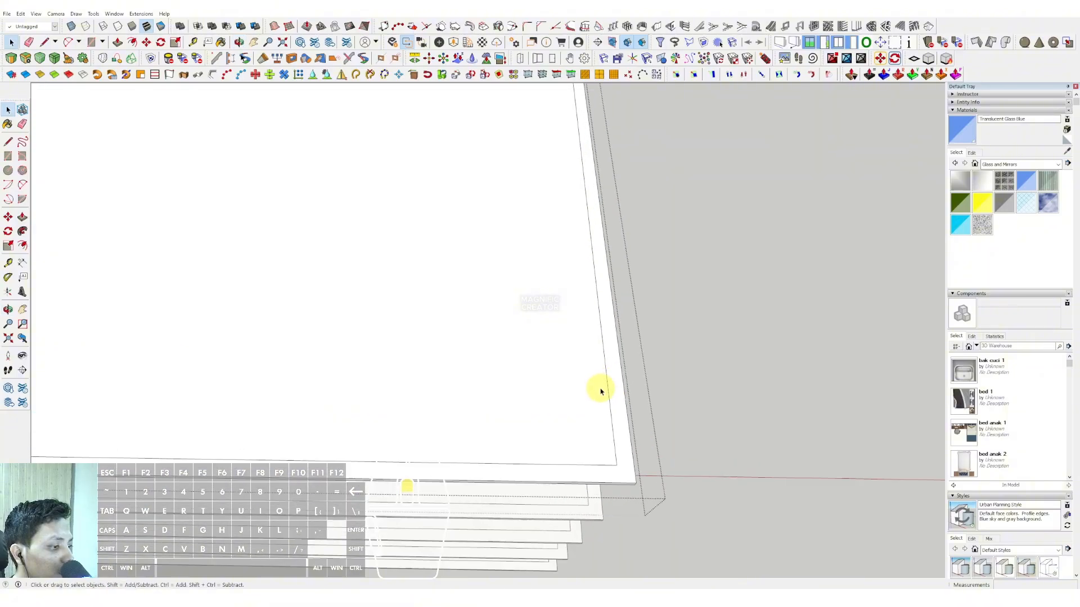
double_click(600, 389)
scroll(600, 390, "up", 2)
left_click(623, 393)
key("f")
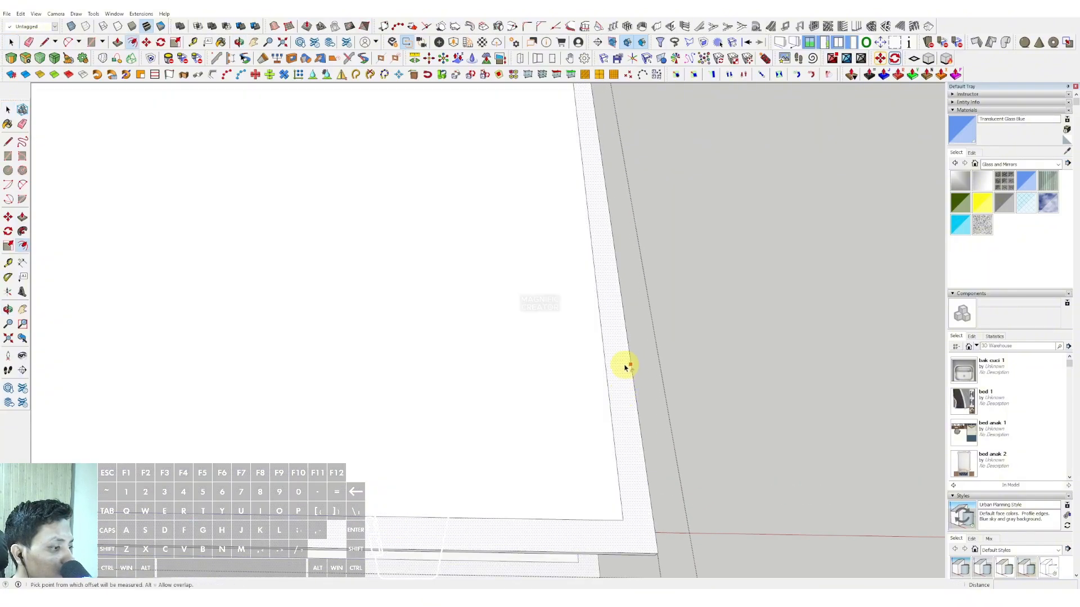
left_click(625, 367)
type("200")
key("Return")
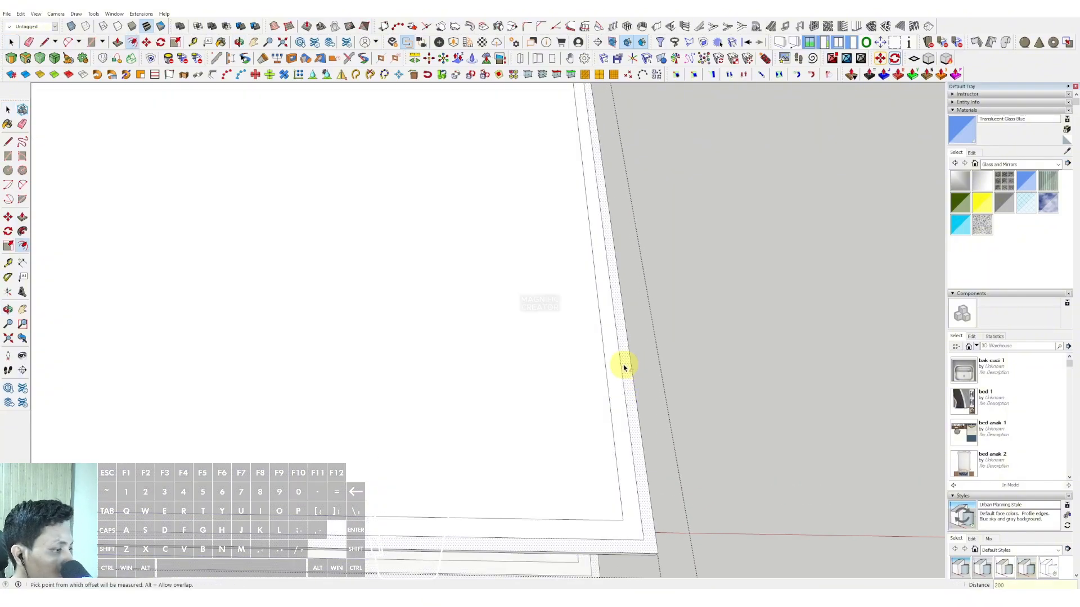
key("space")
Step: Push the outer strip of the slab's upper face downward to trim back the slab edges
middle_click_drag(582, 423, 540, 355)
scroll(542, 391, "up", 2)
key("v")
left_click(539, 340)
left_click(512, 409)
scroll(513, 388, "down", 3)
key("space")
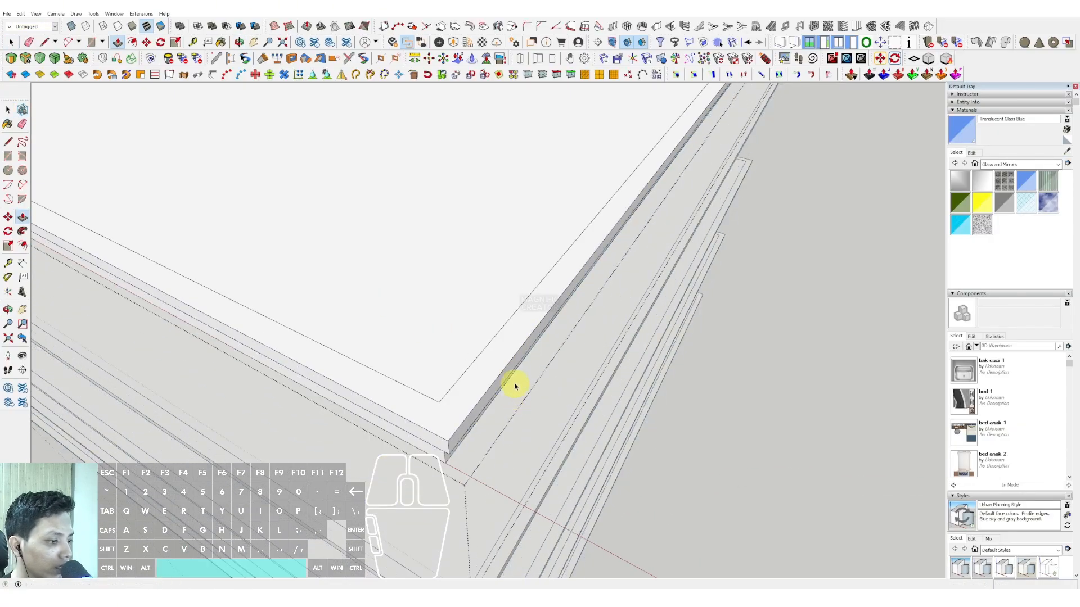
Step: Leave the slab group and draw a rectangle two panels wide and two rows high at the glass facade's upper-left corner
left_click(875, 317)
scroll(640, 392, "down", 5)
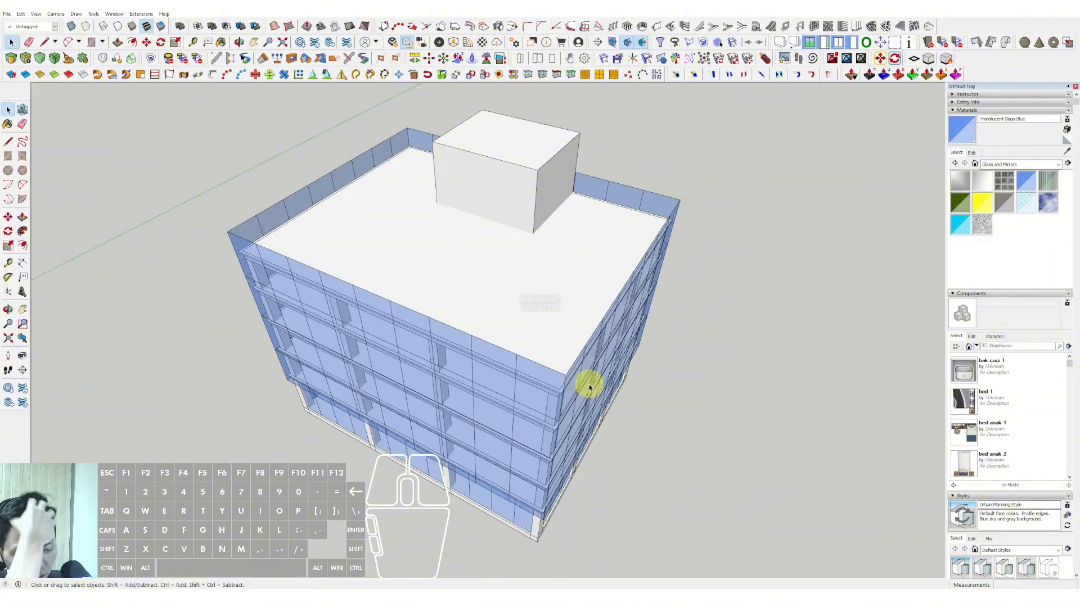
middle_click_drag(573, 411, 532, 297)
scroll(410, 309, "up", 4)
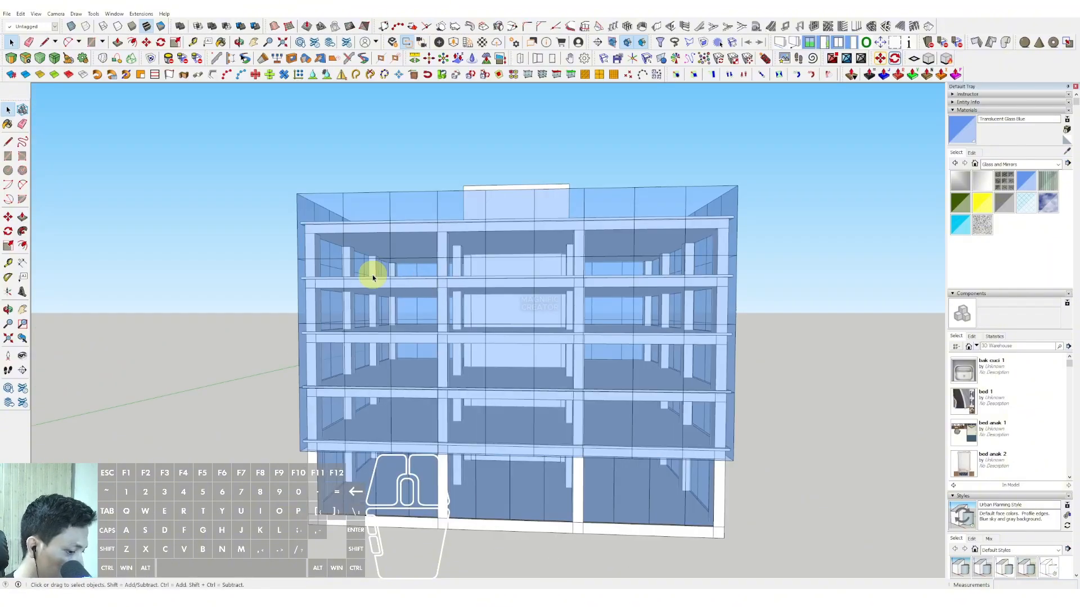
scroll(375, 273, "up", 3)
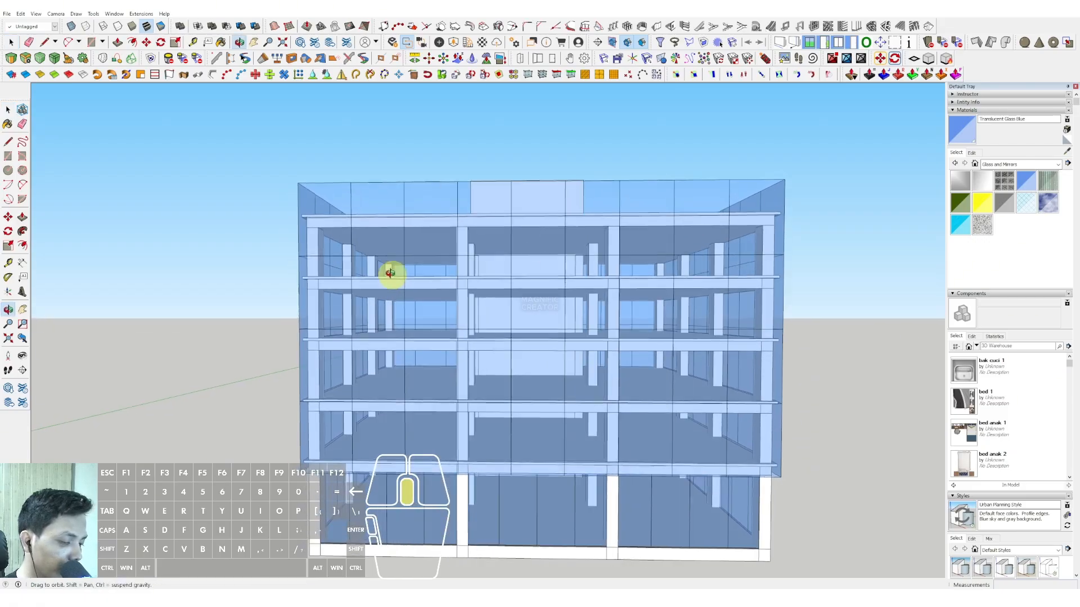
key("r")
left_click(299, 179)
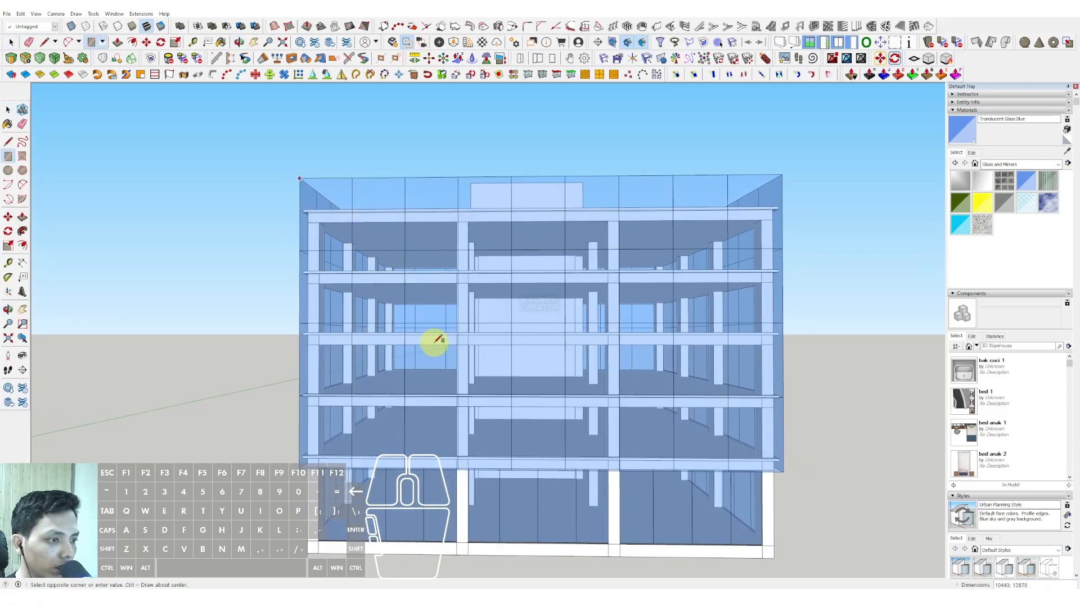
left_click(405, 320)
middle_click_drag(406, 320, 497, 253)
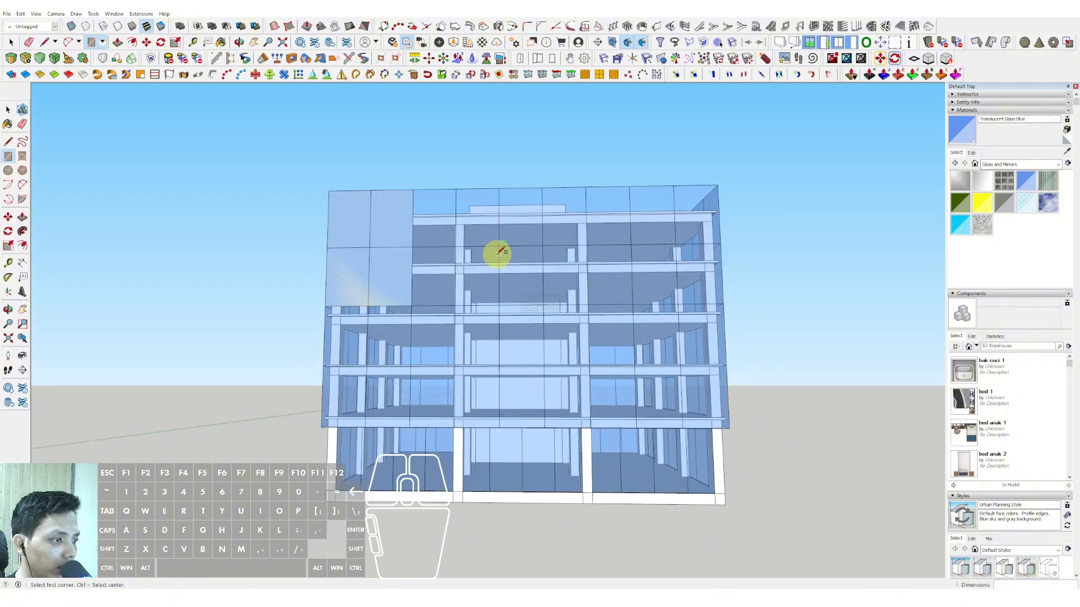
Step: Draw a three-by-two-panel rectangle mid-facade and another about 8559 by 11750 at the lower-right corner of the glass
left_click(456, 246)
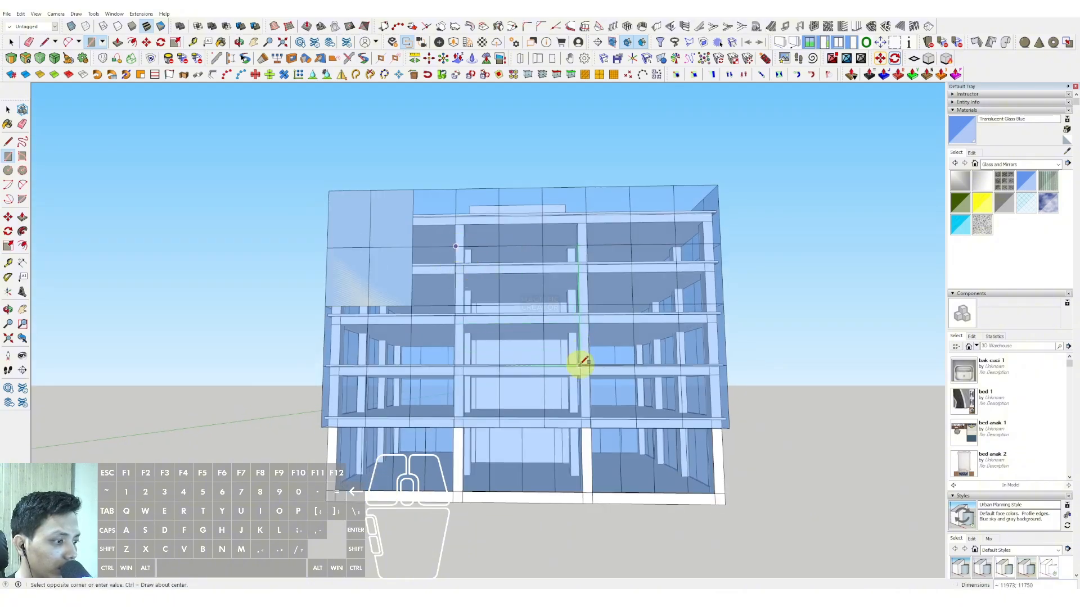
middle_click_drag(582, 363, 711, 366)
left_click(628, 340)
left_click(715, 406)
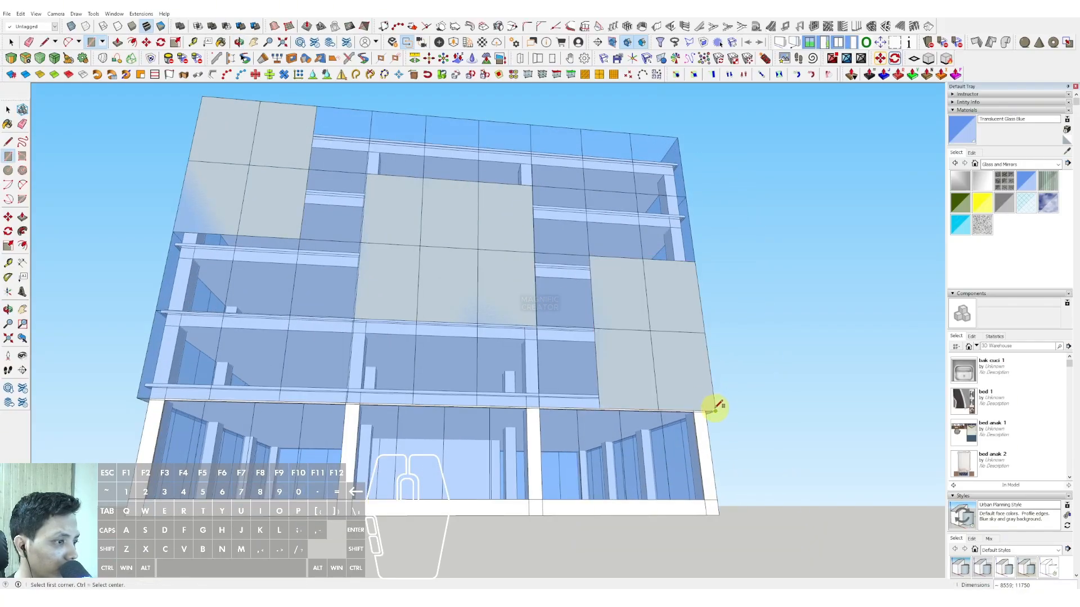
key("space")
Step: Draw a rectangle two panels wide and two rows high on the adjoining facade, one panel in from the shared corner
scroll(508, 289, "down", 3)
middle_click_drag(496, 284, 329, 326)
middle_click_drag(550, 315, 438, 315)
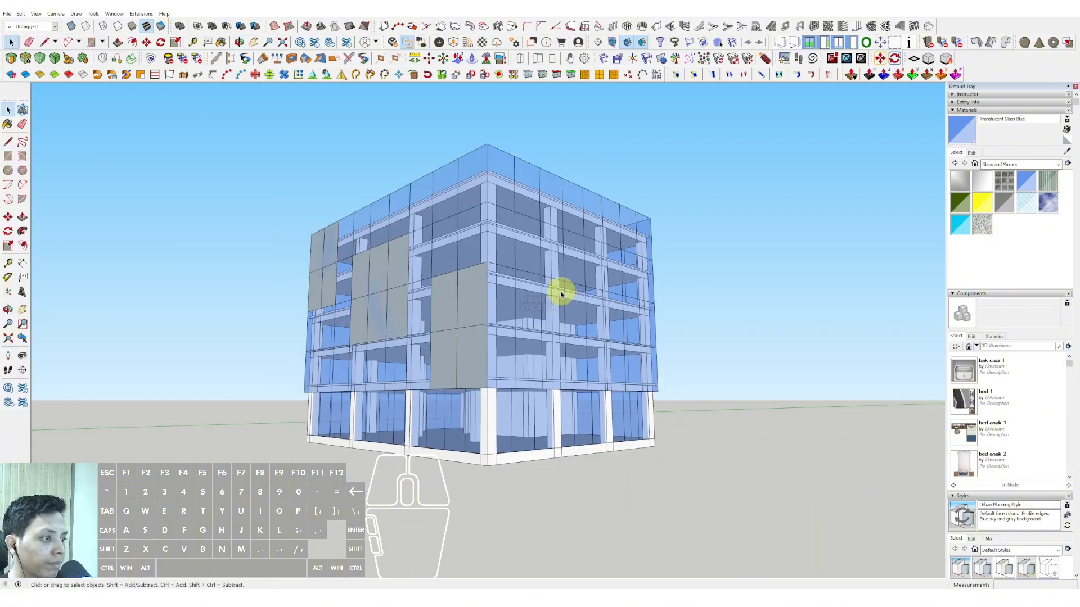
scroll(560, 293, "up", 1)
scroll(529, 253, "up", 1)
key("r")
left_click(497, 183)
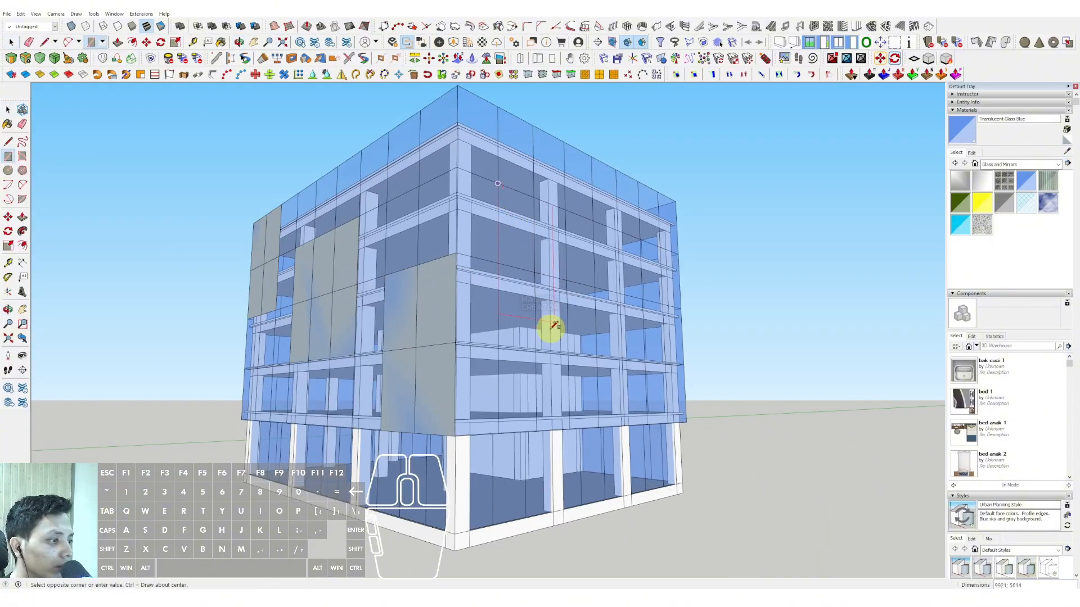
left_click(566, 354)
Step: Add two rectangles to the adjoining facade: about 15120 by 5950 at its far edge, and one two panels wide hanging from the top edge
middle_click_drag(569, 350, 568, 281)
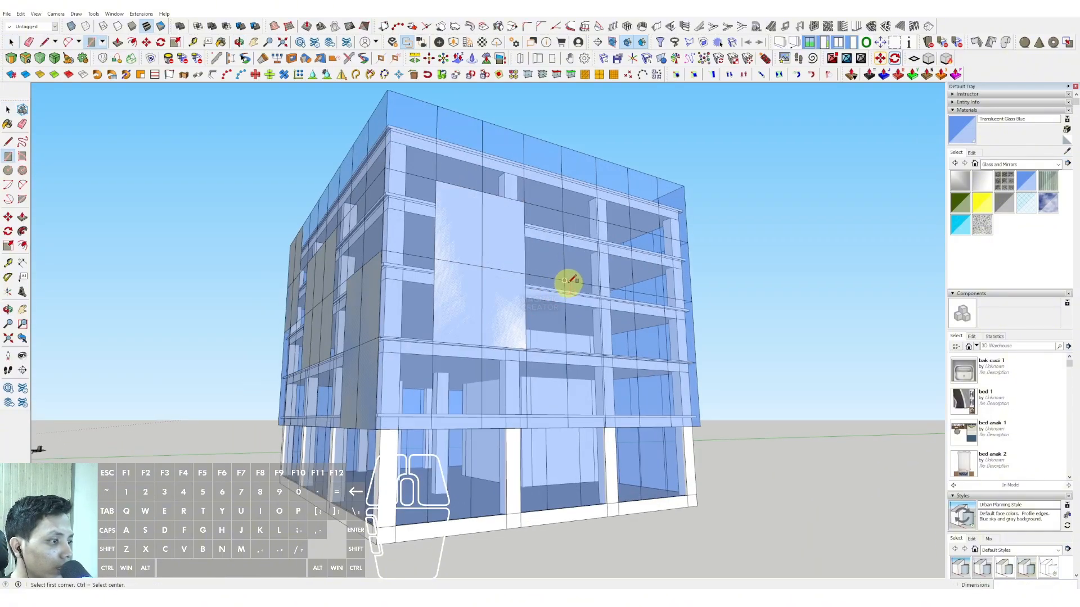
left_click(697, 363)
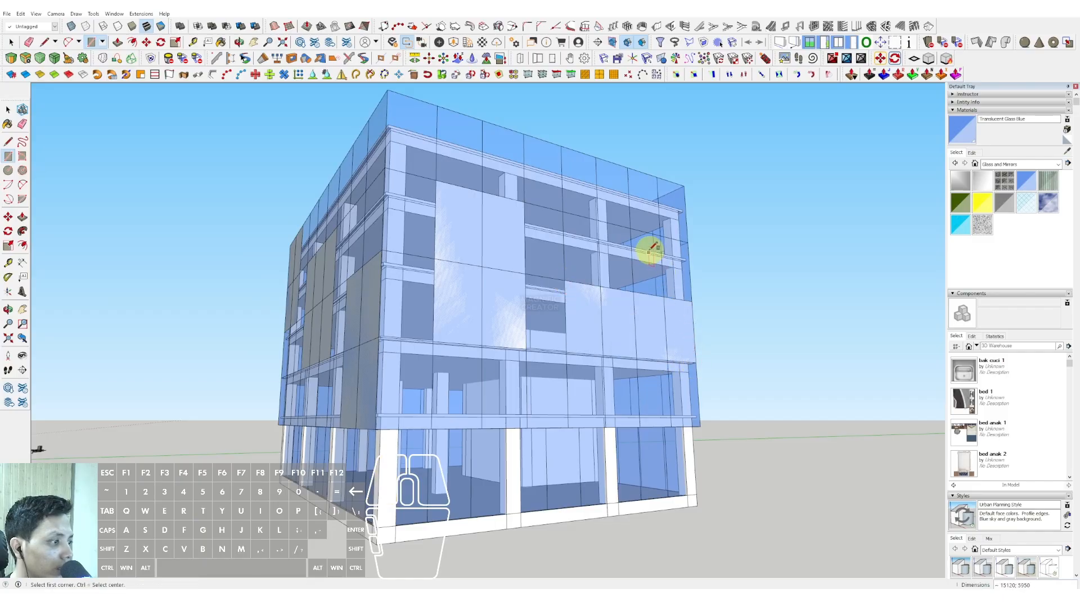
middle_click_drag(646, 253, 653, 308)
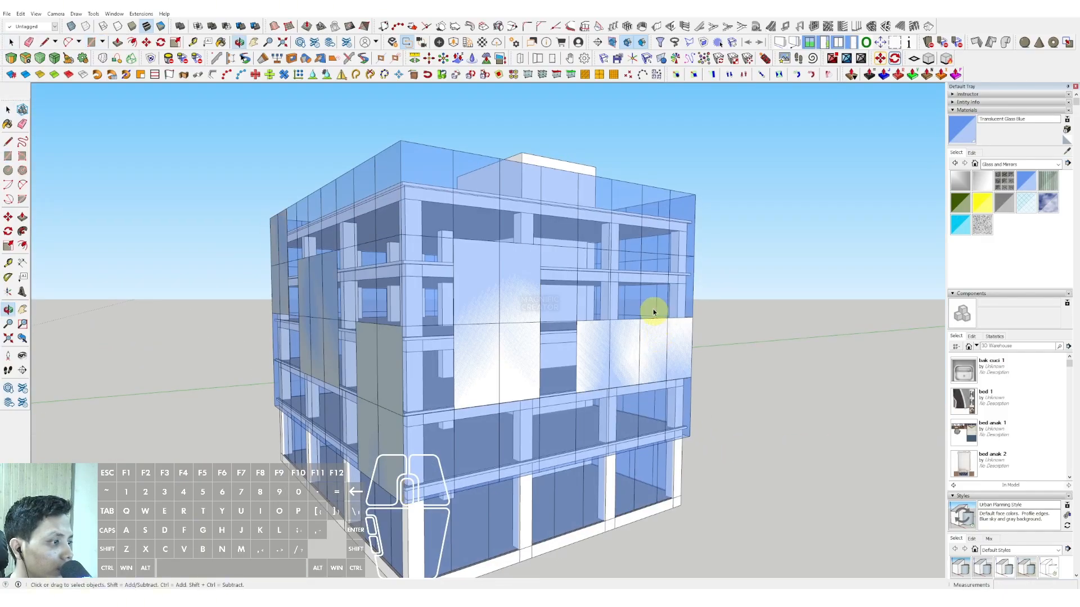
left_click(577, 173)
left_click(643, 277)
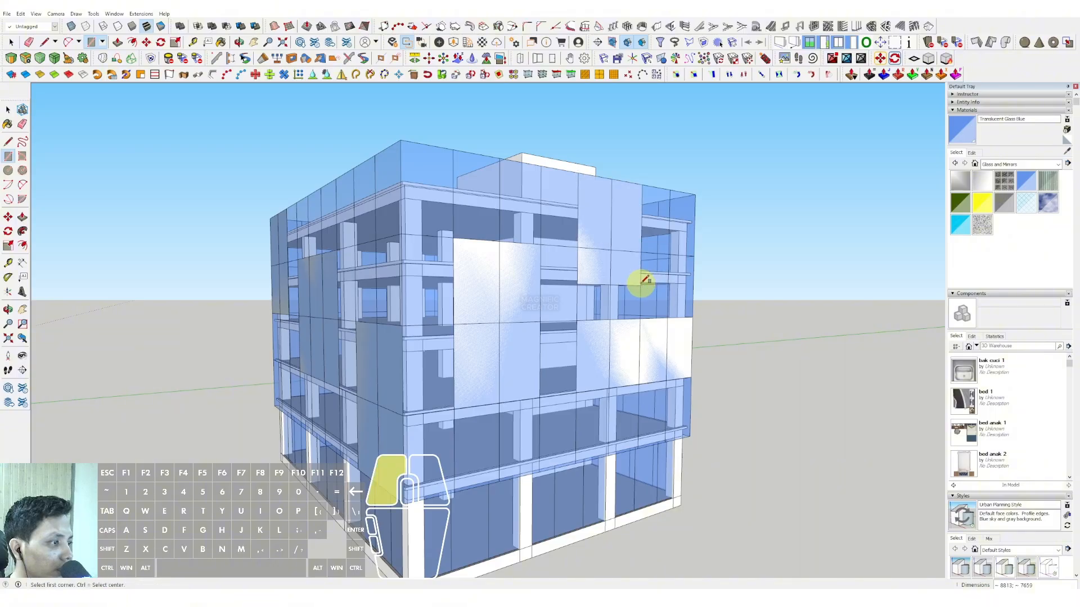
Step: Push/Pull the upper-left corner rectangle on the first facade outward by 1000
middle_click_drag(638, 284, 389, 310)
scroll(414, 285, "up", 10)
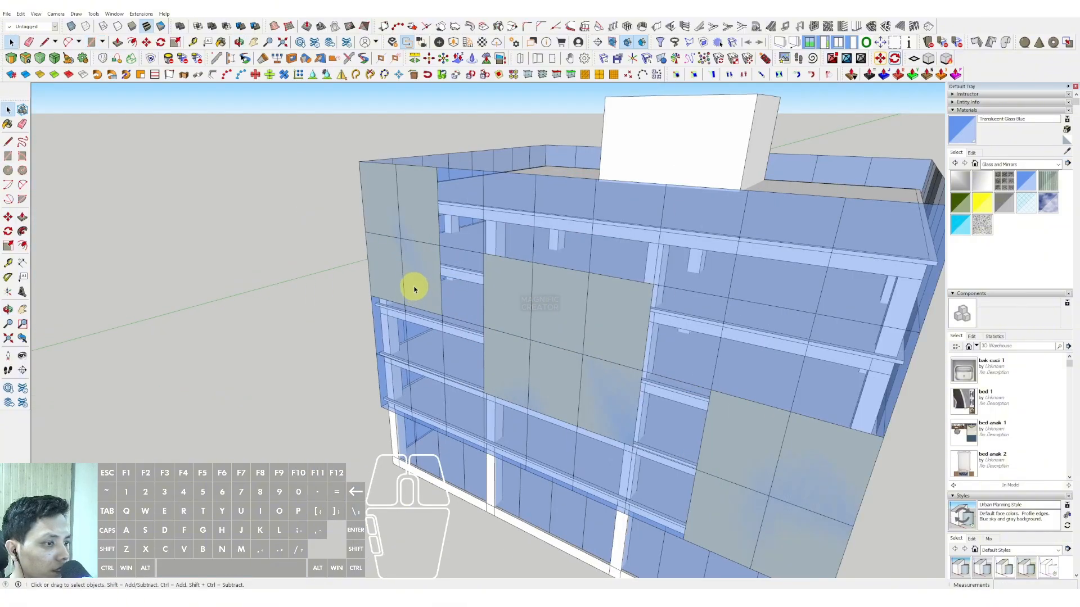
key("p")
left_click(426, 249)
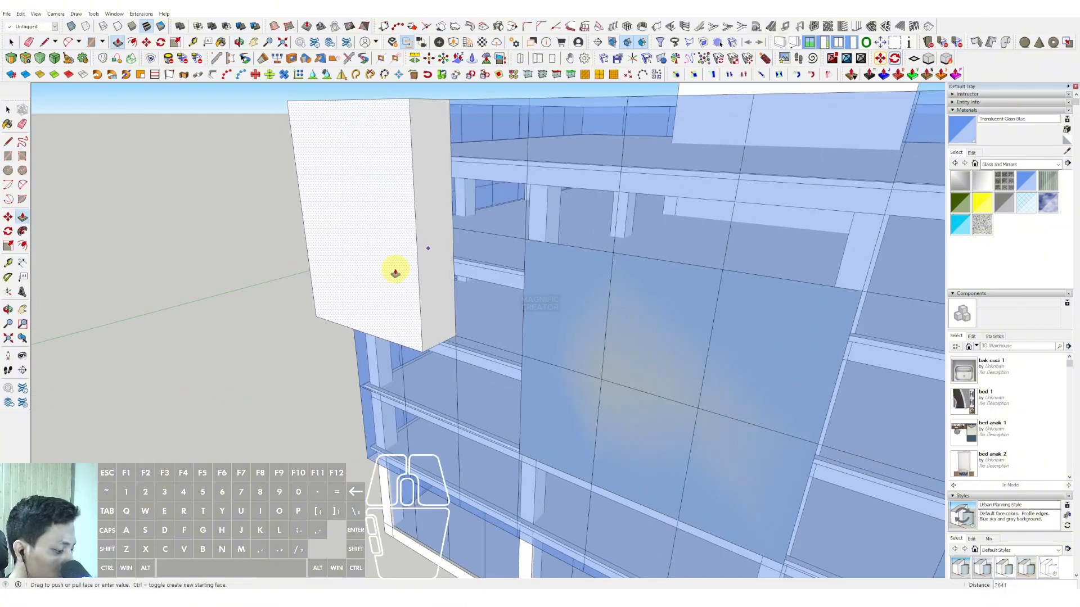
type("10")
key("Return")
key("space")
scroll(399, 264, "down", 5)
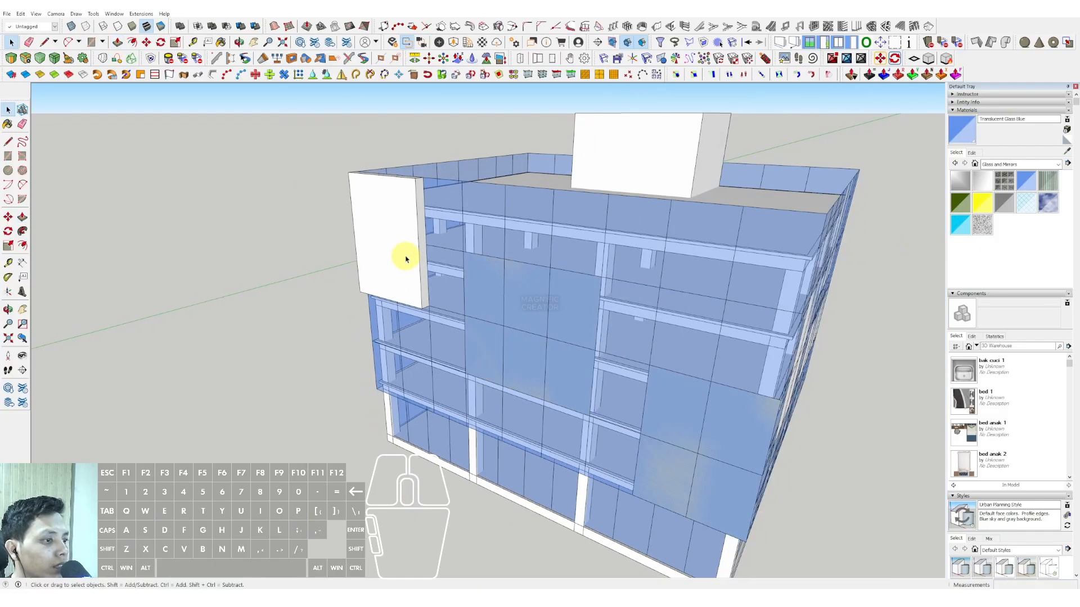
Step: Offset the border of the projecting block's front face inward to outline a frame
middle_click_drag(416, 285, 522, 301)
scroll(487, 270, "up", 4)
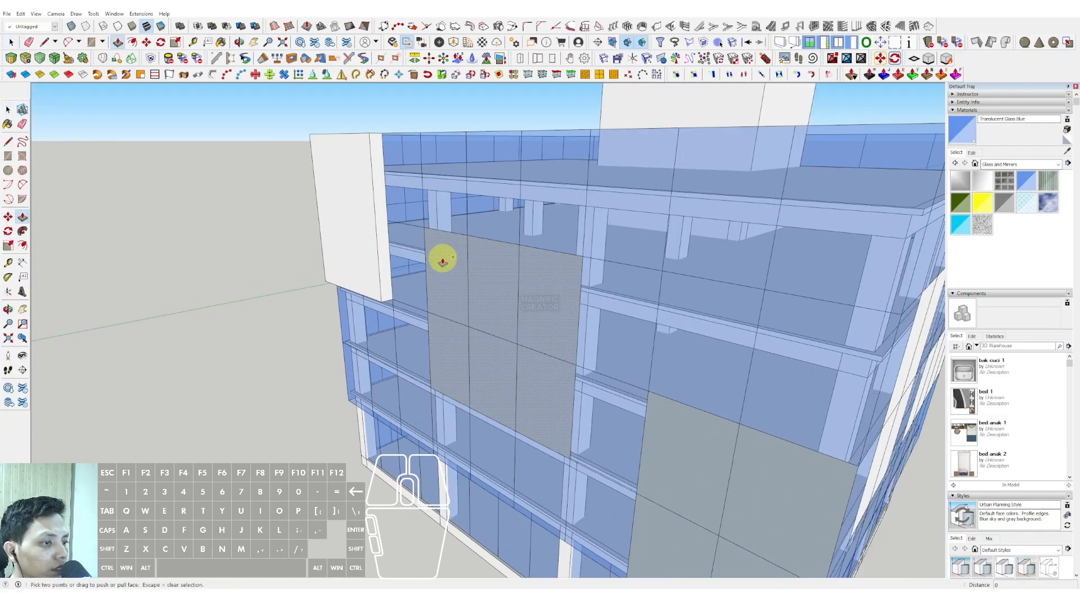
middle_click_drag(444, 255, 489, 265)
scroll(492, 277, "up", 3)
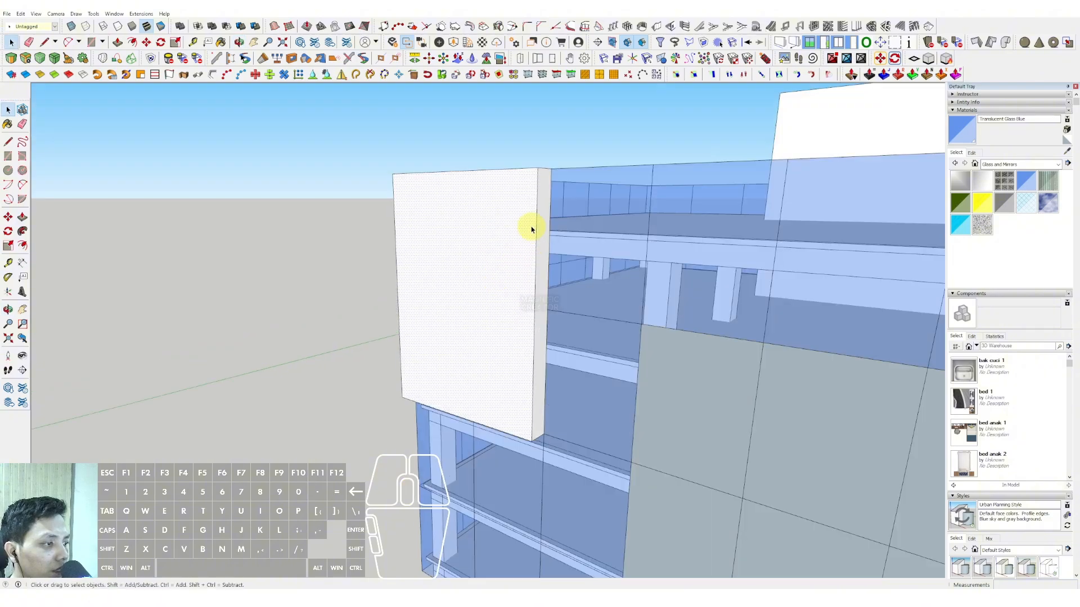
left_click(531, 222)
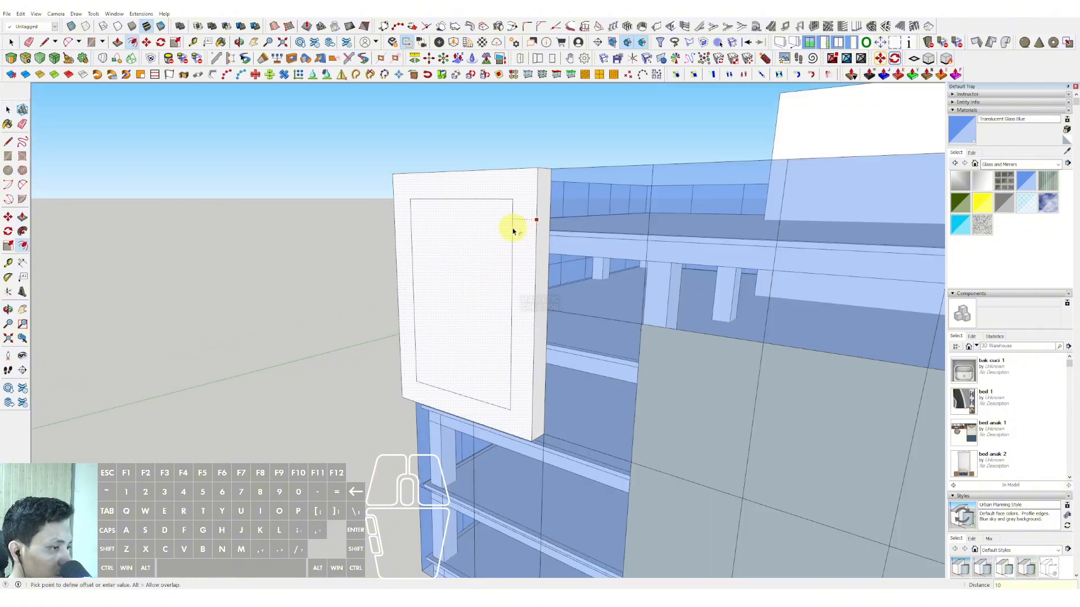
key("Return")
Step: Push the block's inner face back by 1000 to cut it through into an open frame
key("space")
left_click(470, 281)
key("p")
left_click(477, 246)
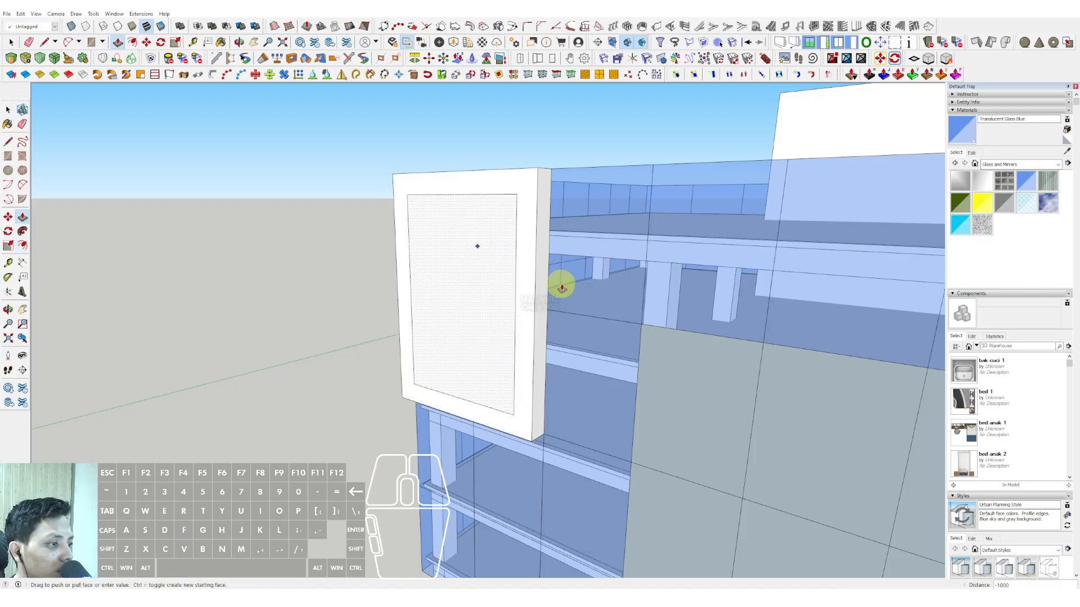
left_click(560, 285)
key("space")
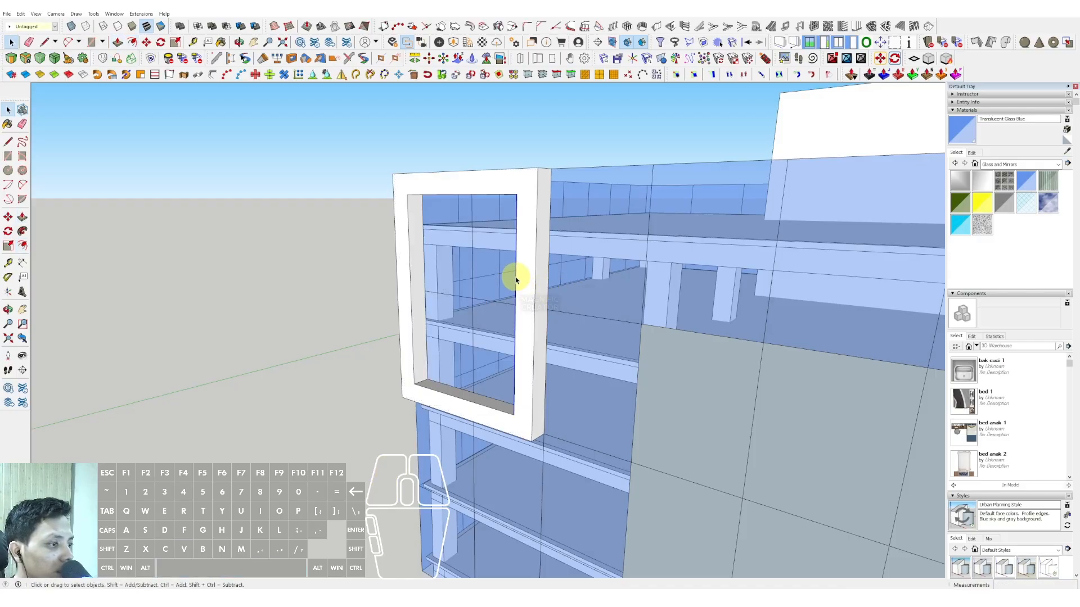
middle_click_drag(516, 280, 414, 339)
left_click(409, 341)
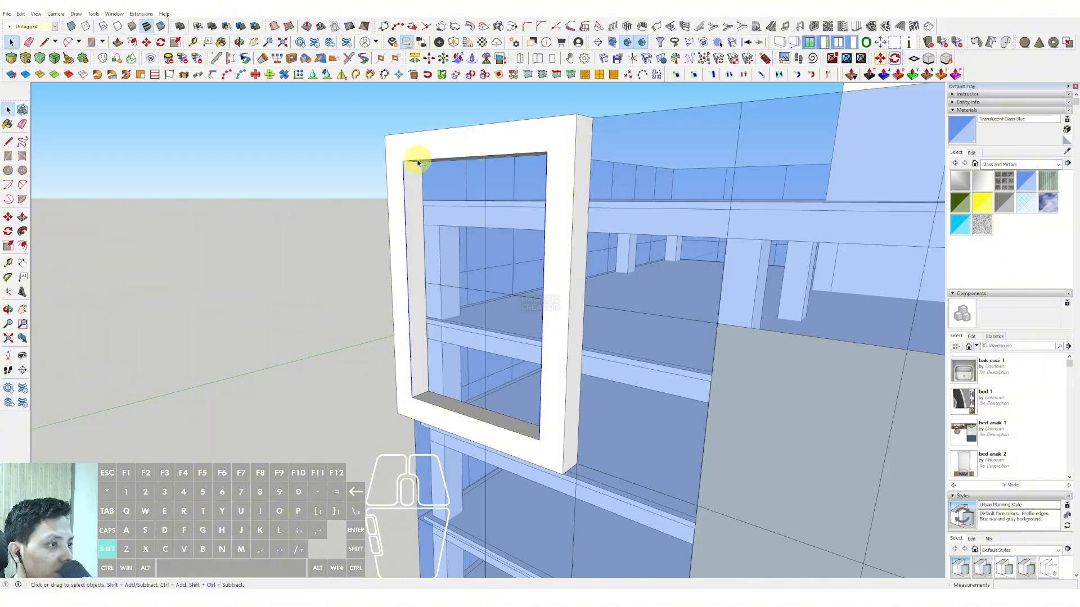
left_click(424, 401, "shift")
scroll(424, 402, "up", 3)
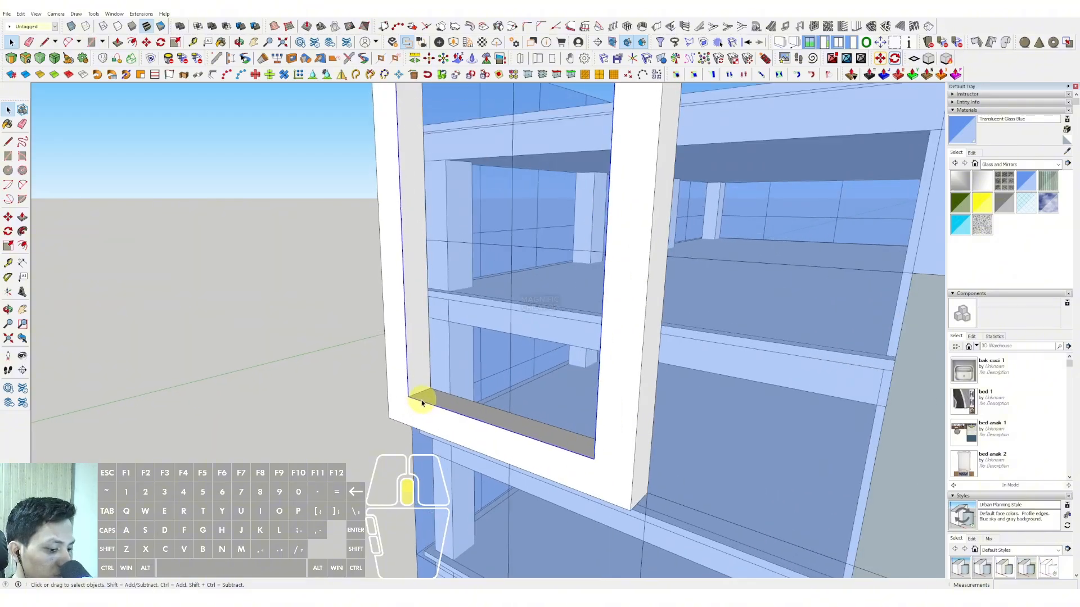
middle_click_drag(424, 402, 404, 399)
scroll(403, 399, "up", 2)
key("m")
left_click(404, 396)
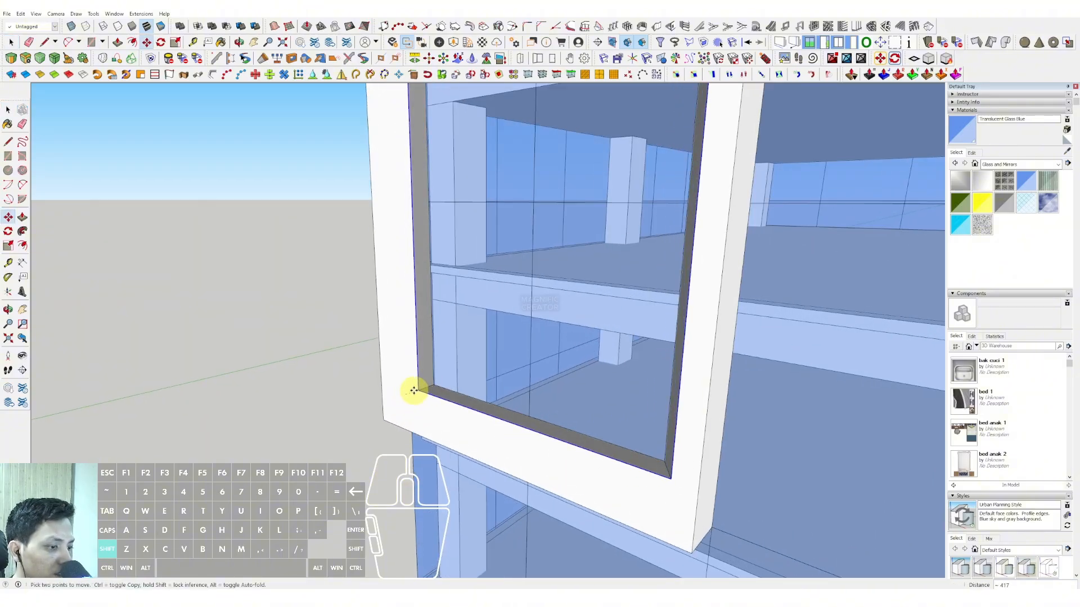
key("space")
Step: Move the opening's left front edge outward so that side of the frame splays
scroll(405, 389, "down", 3)
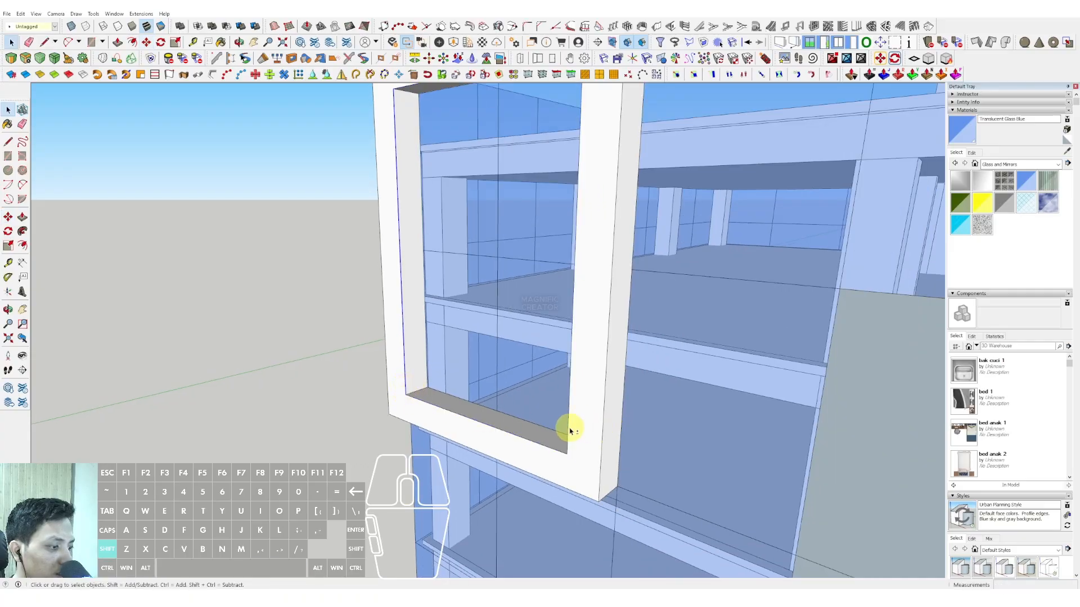
middle_click_drag(428, 397, 432, 419)
scroll(430, 418, "up", 2)
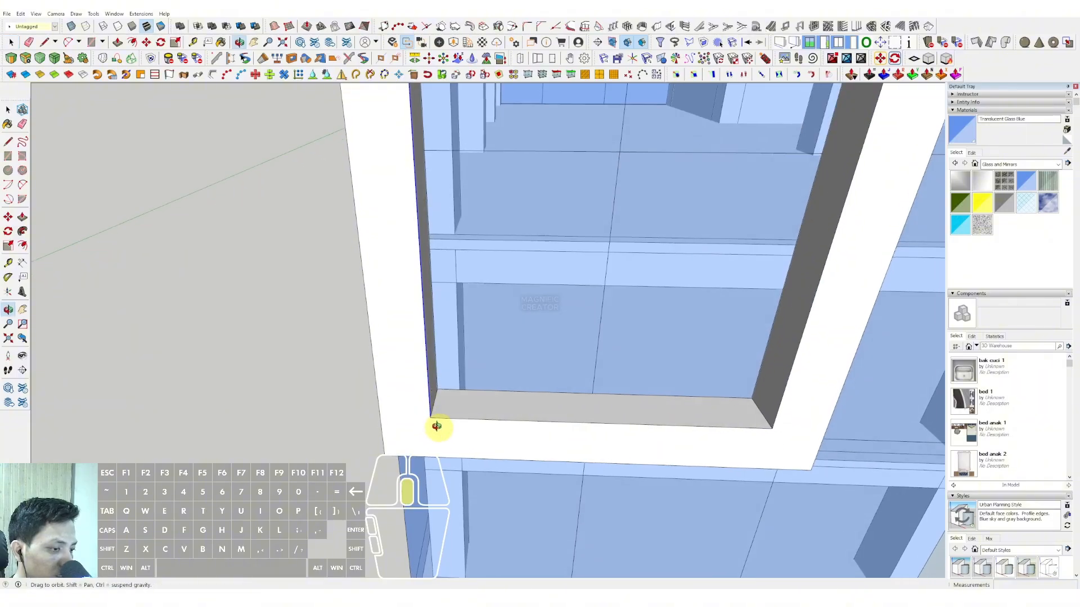
left_click(430, 418)
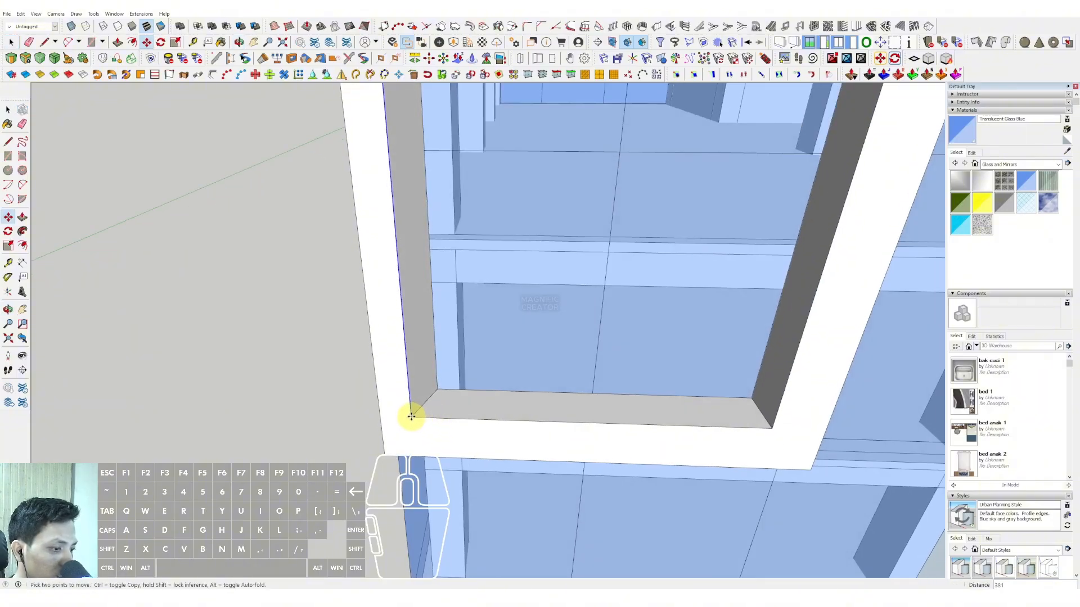
left_click(411, 416)
key("space")
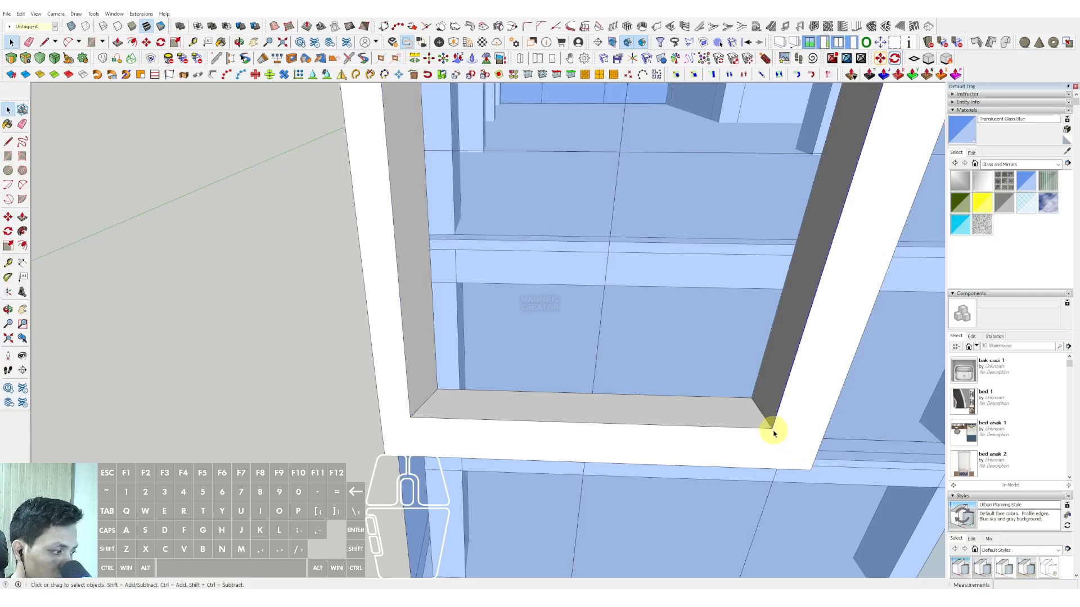
Step: Move the opening's right front edge outward to splay the opposite side of the frame
key("m")
left_click(773, 427)
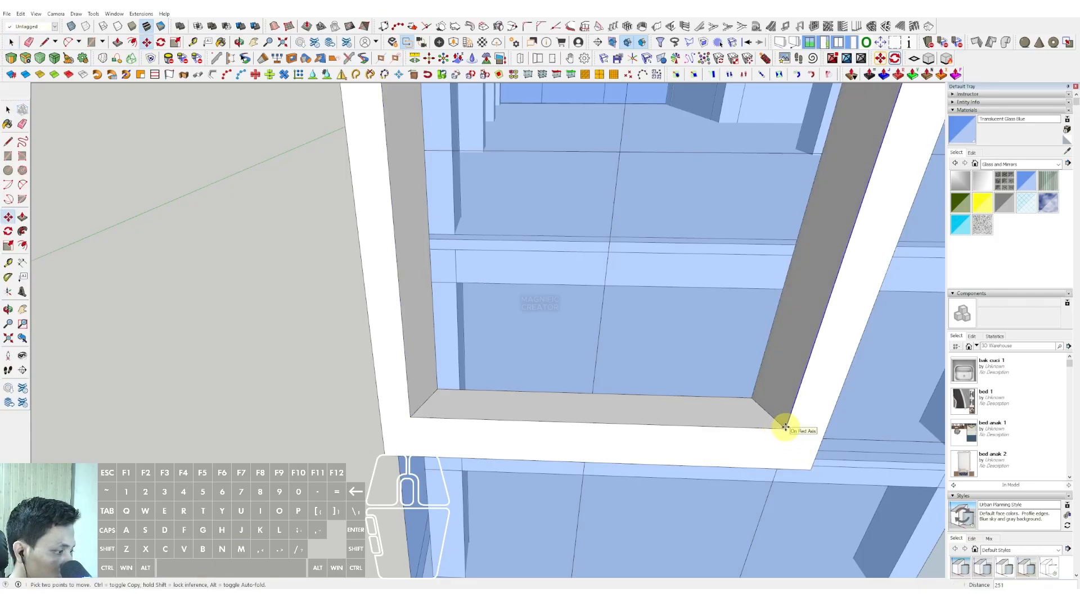
left_click(785, 428)
key("space")
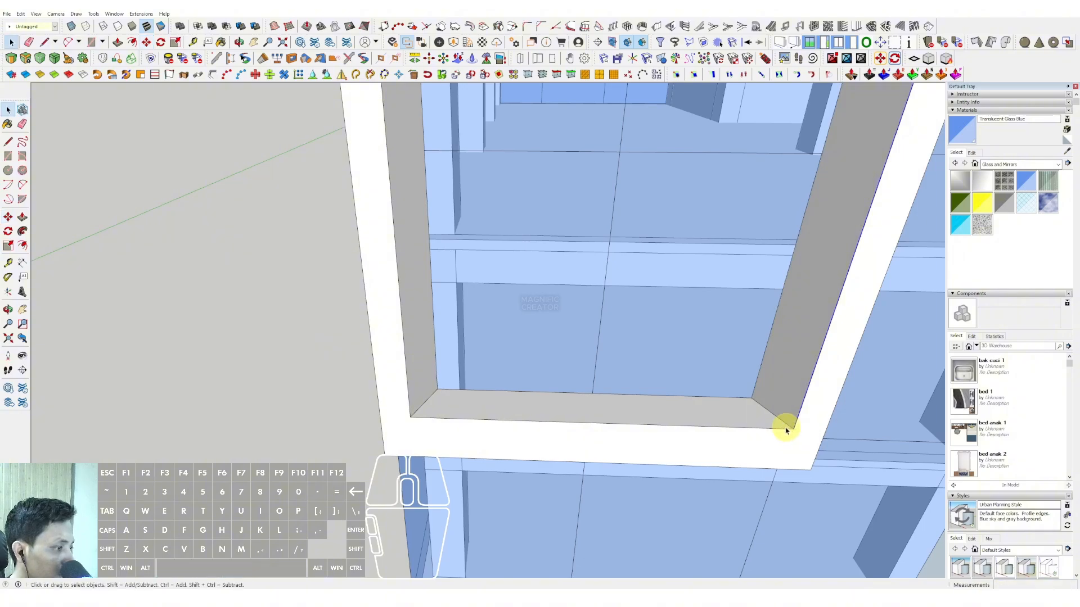
Step: Move the opening's right rear edge inward by 1500 to widen the slanted reveal
left_click(760, 367)
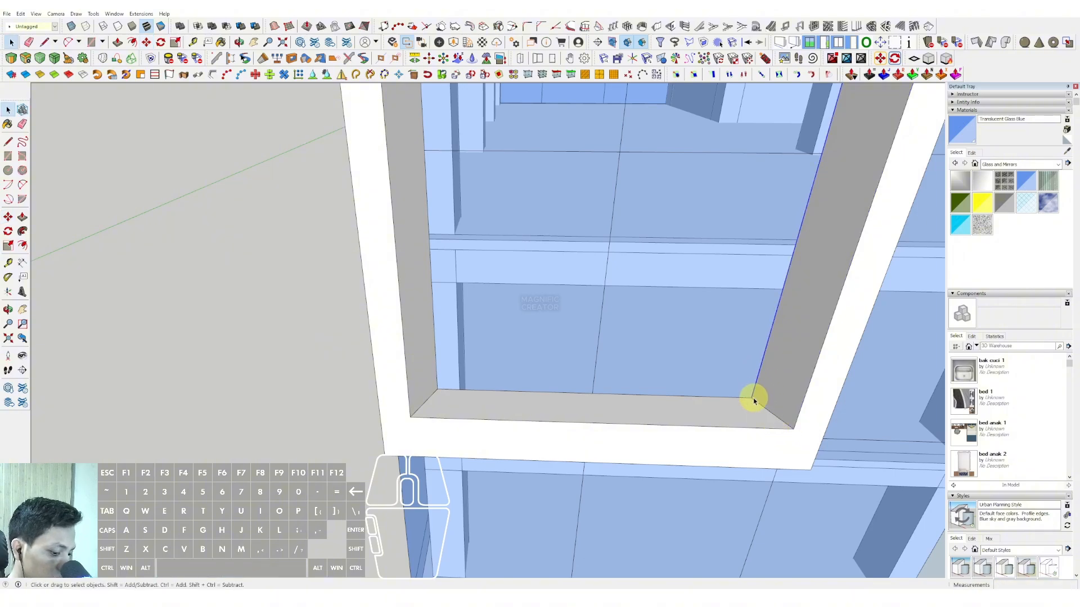
key("m")
left_click(752, 398)
scroll(730, 397, "down", 1)
key("shift")
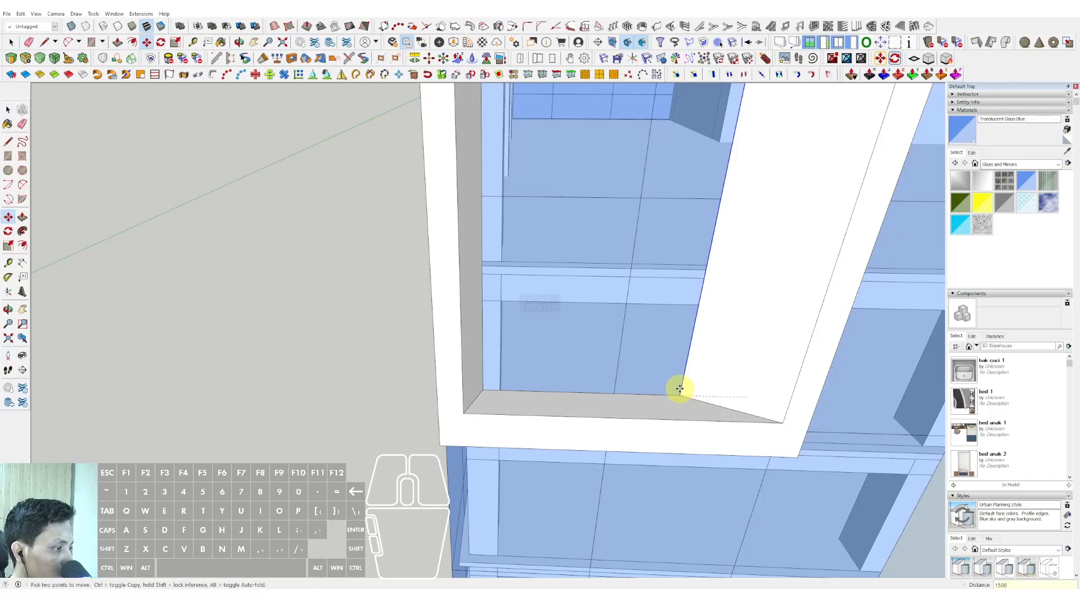
key("Return")
key("space")
Step: Move the opening's upper front edge upward to splay the top of the frame
scroll(675, 397, "down", 4)
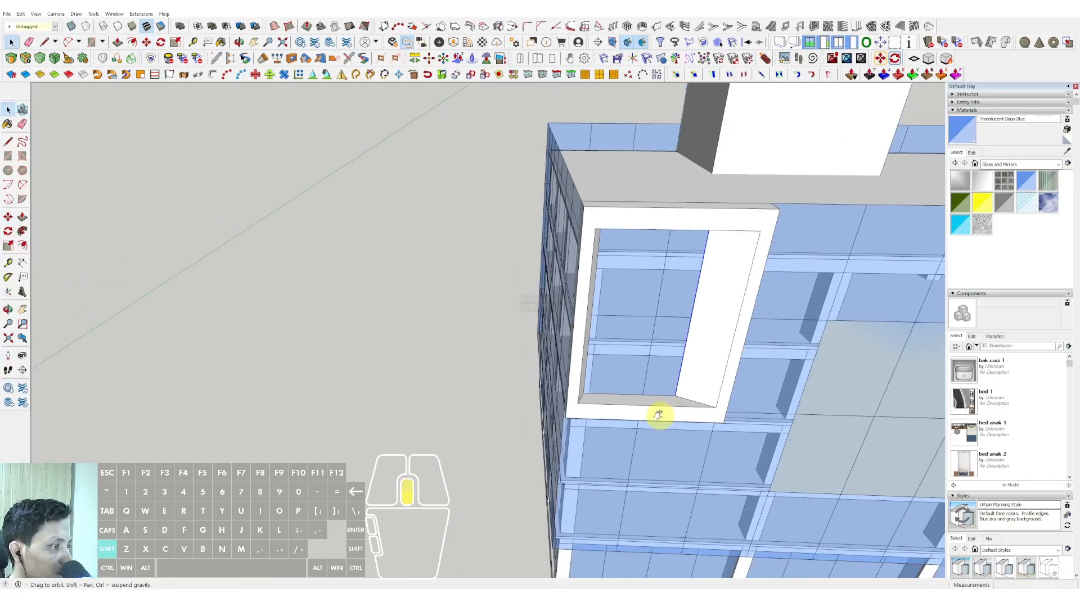
middle_click_drag(659, 416, 501, 246)
scroll(537, 194, "up", 1)
middle_click_drag(542, 182, 493, 297, "shift")
scroll(482, 225, "down", 1)
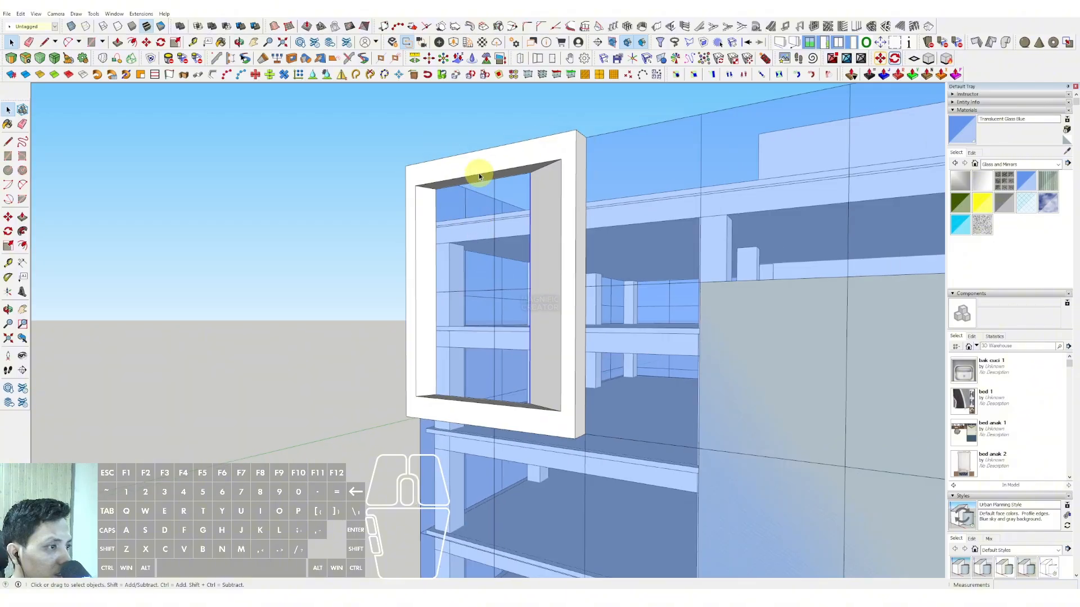
left_click(480, 174)
scroll(540, 165, "up", 2)
key("m")
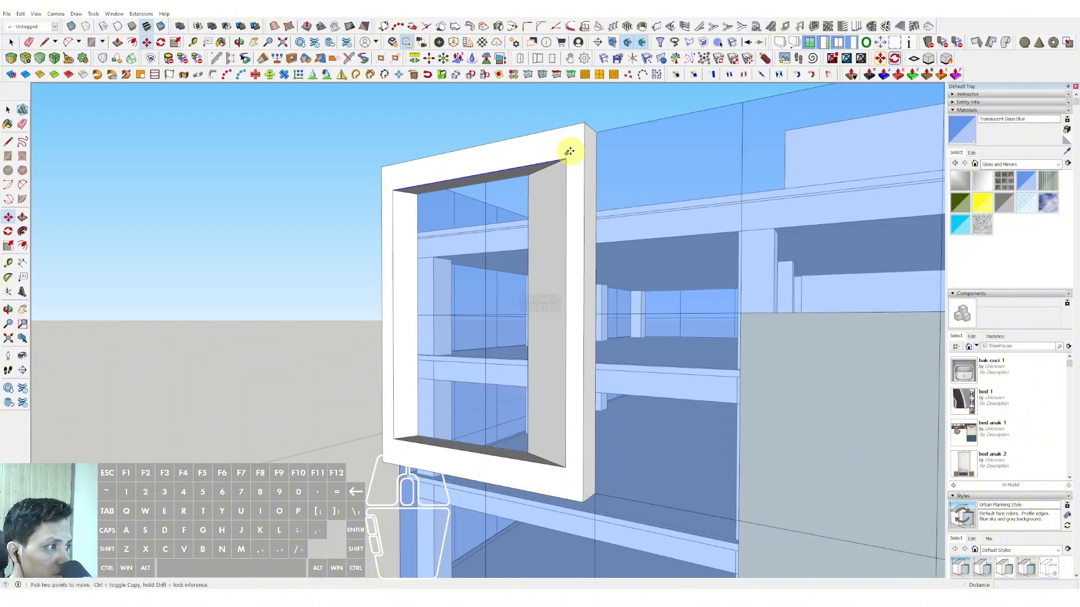
left_click(566, 155)
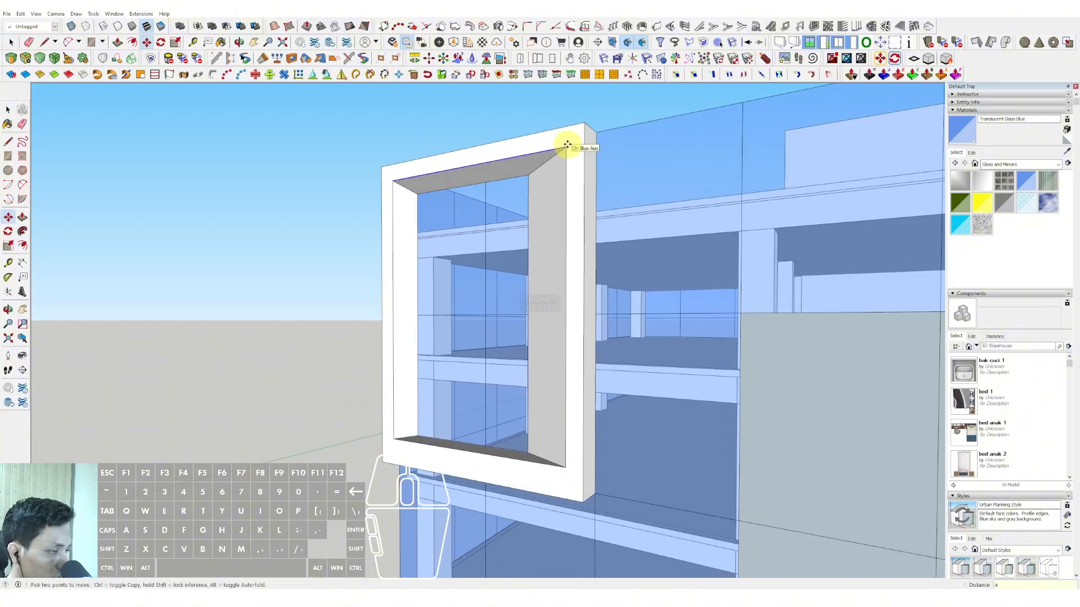
key("Return")
key("space")
Step: Move the opening's lower front edge down by 400 to splay the bottom of the frame
middle_click_drag(502, 456, 518, 453)
left_click(520, 446)
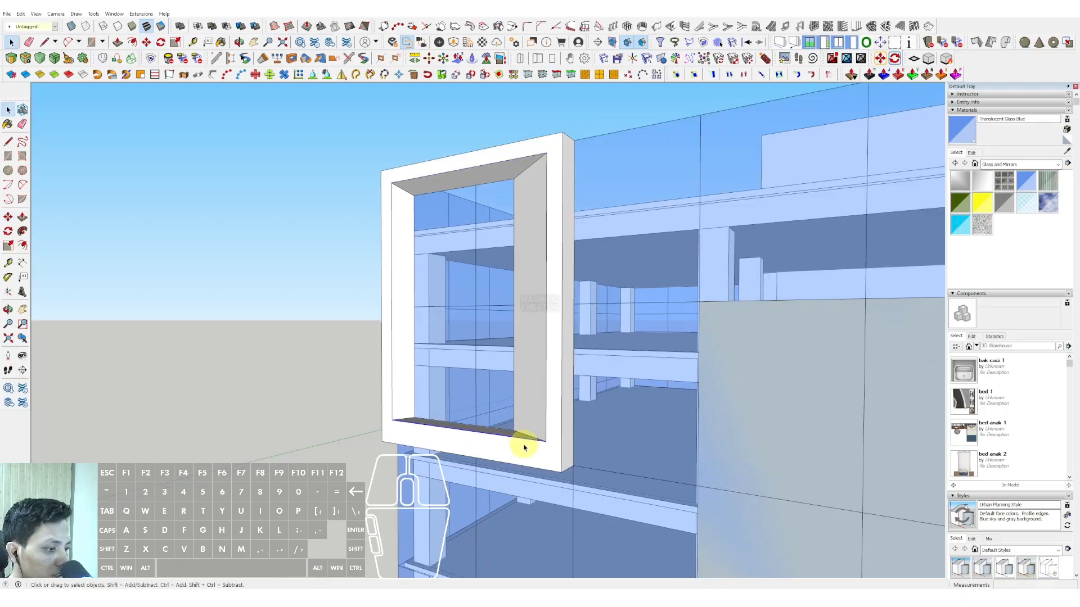
scroll(526, 447, "up", 2)
key("m")
left_click(540, 446)
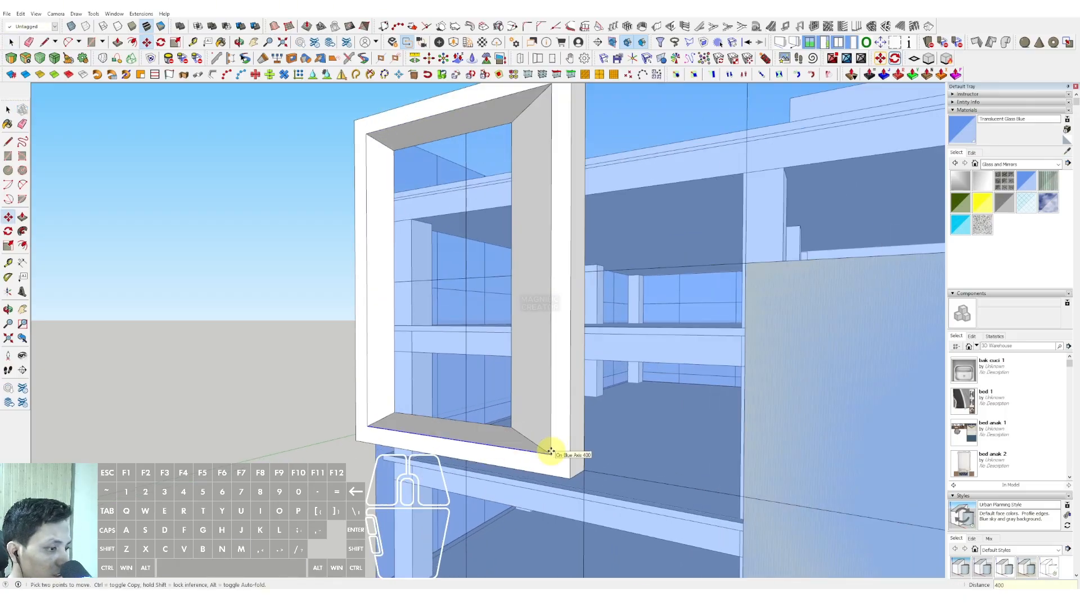
key("Return")
key("space")
Step: Raise the opening's lower rear edge to steepen the sloping sill of the frame
scroll(549, 450, "down", 2)
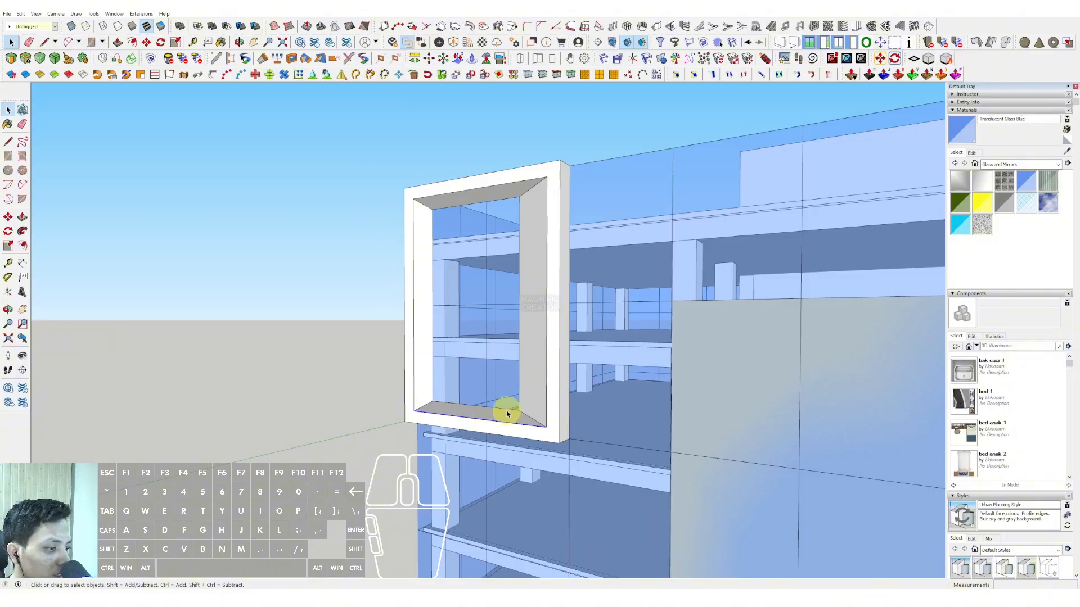
scroll(506, 413, "up", 2)
key("m")
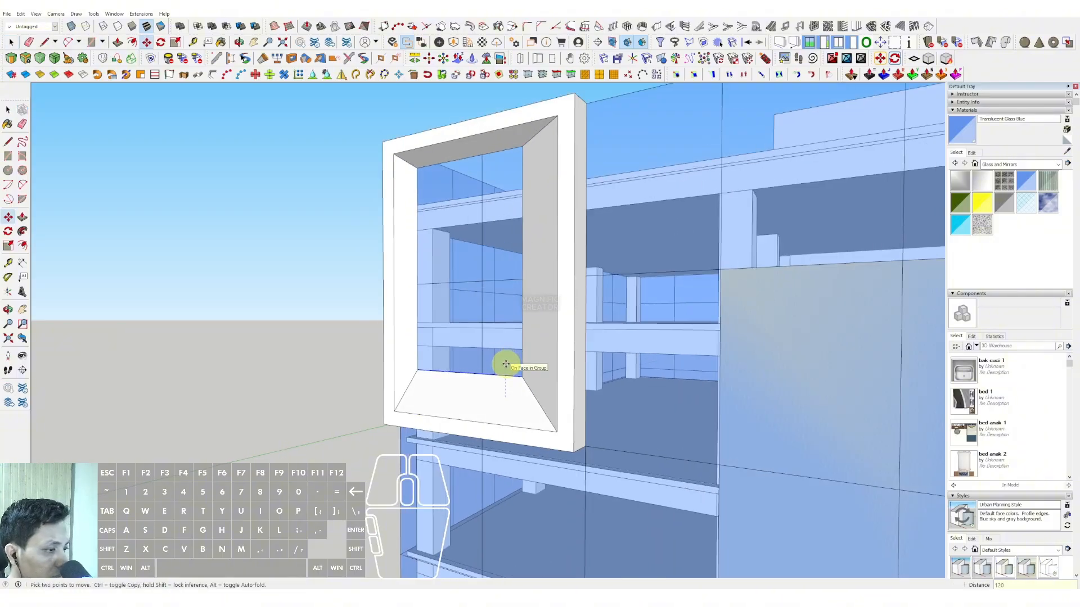
key("space")
Step: Select all the geometry of the splayed frame and make it a group
scroll(518, 270, "down", 3)
left_click(540, 213)
right_click(542, 210)
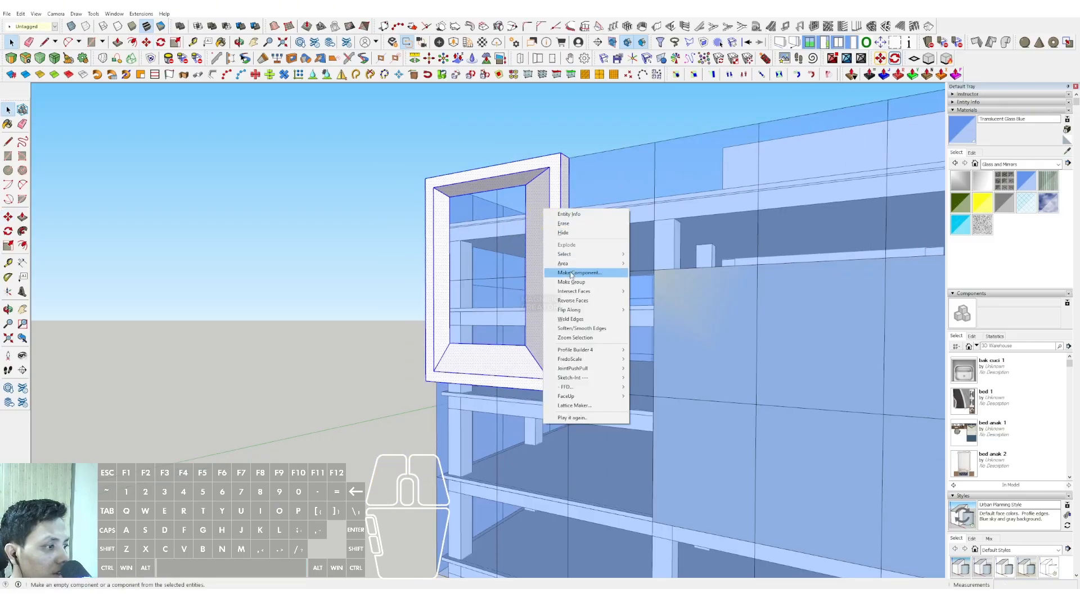
left_click(571, 281)
Step: Delete the two opaque grey panel areas from the facade that carries the splayed frame
scroll(528, 265, "down", 5)
middle_click_drag(557, 286, 523, 243)
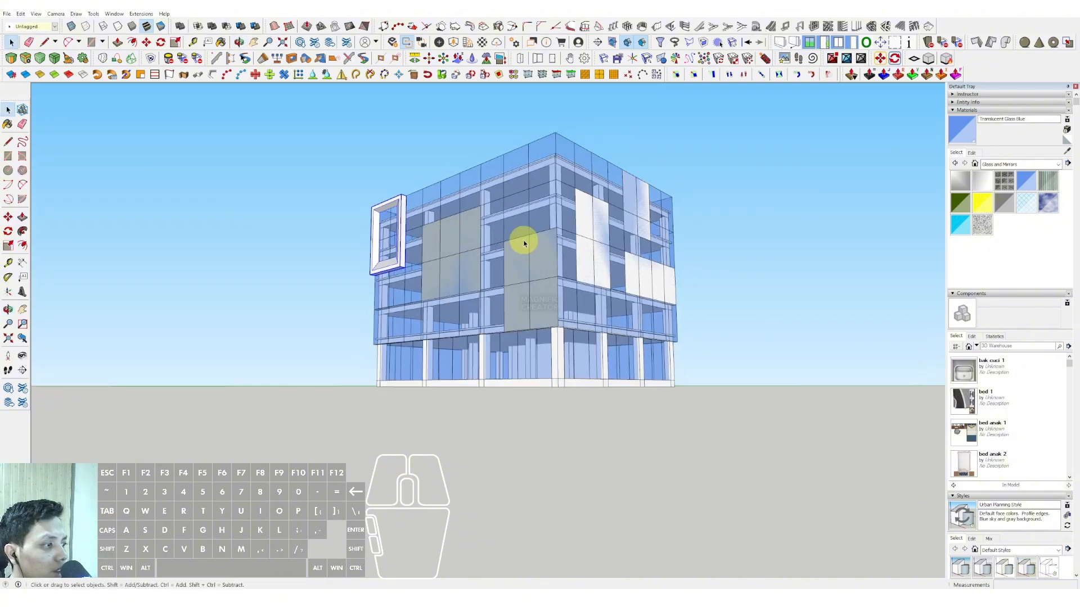
scroll(524, 243, "up", 2)
scroll(388, 292, "up", 3)
middle_click_drag(388, 292, 515, 307)
left_click(544, 285)
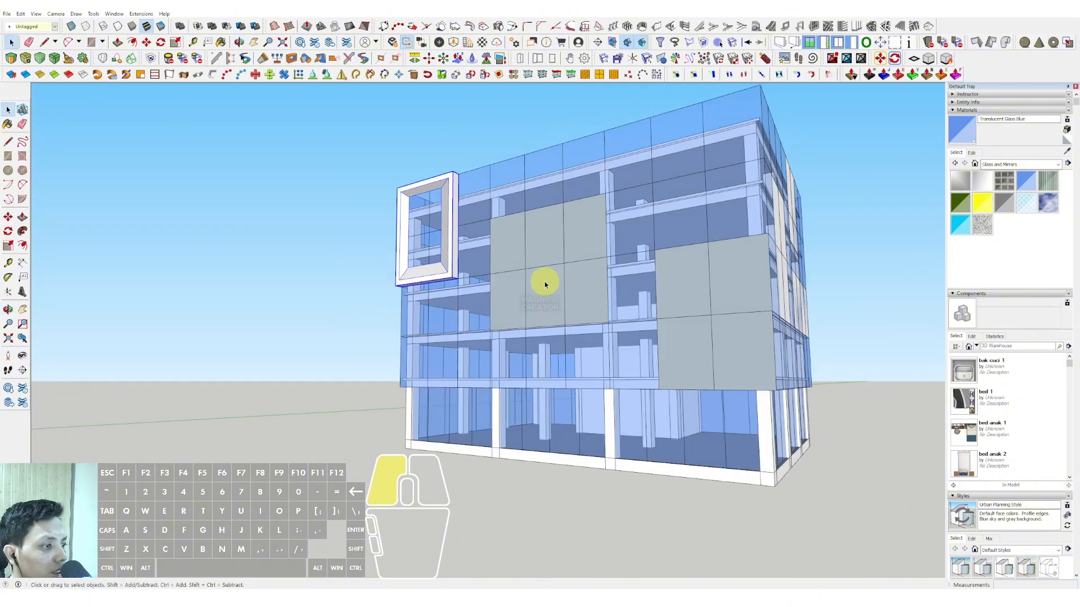
left_click(682, 297)
key("Delete")
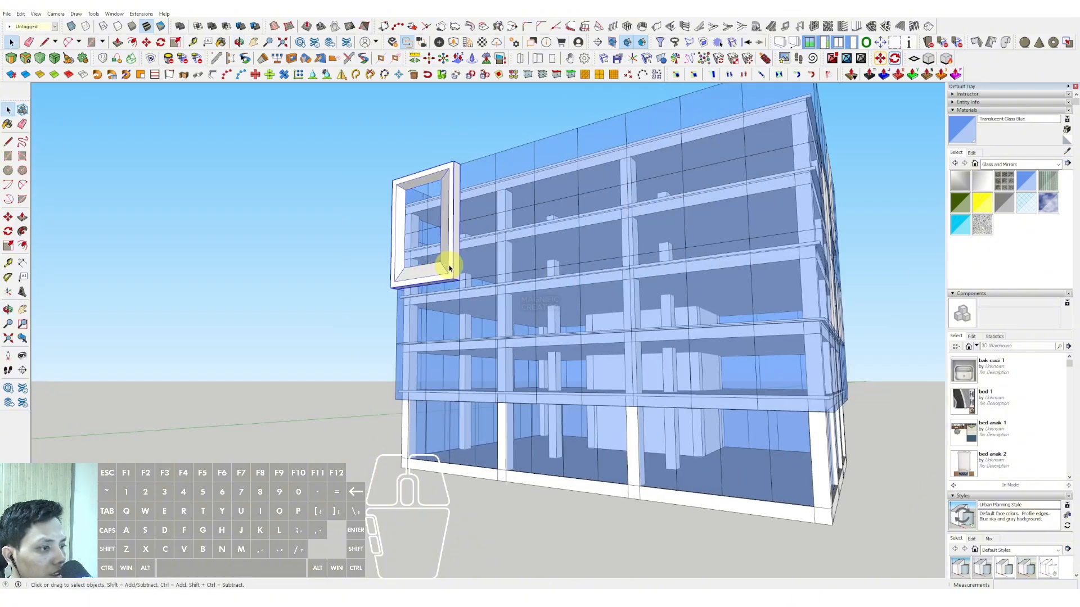
Step: Copy the splayed frame to the middle of the same facade, lower than the original
middle_click_drag(457, 264, 463, 262)
left_click(456, 289, "ctrl")
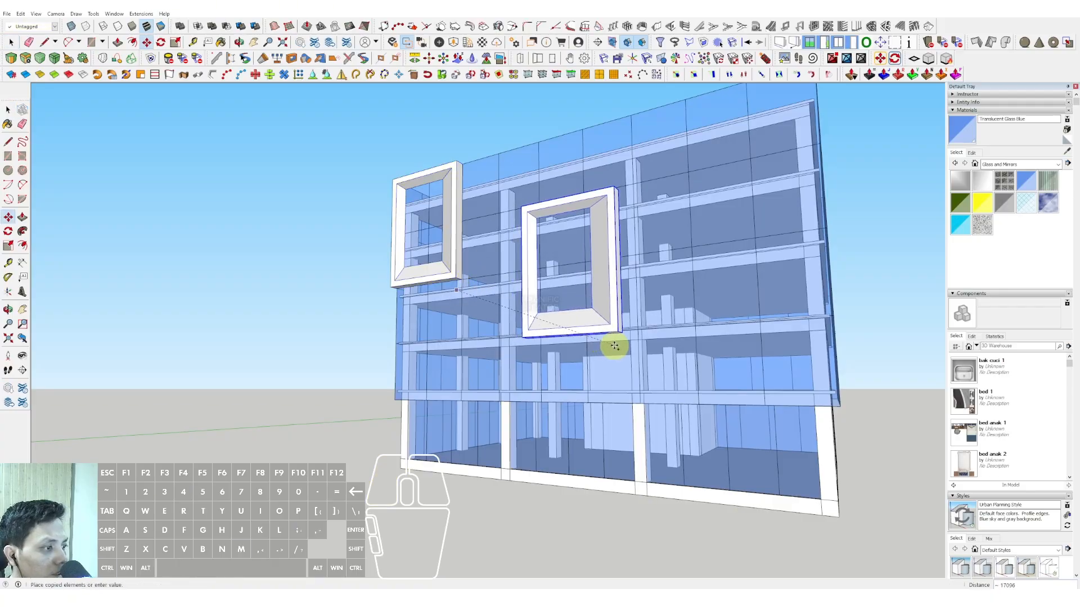
left_click(618, 349)
key("space")
Step: Flip the copied middle frame along its group's red axis to mirror its splay
scroll(517, 234, "up", 3)
middle_click_drag(518, 234, 707, 287)
right_click(706, 288)
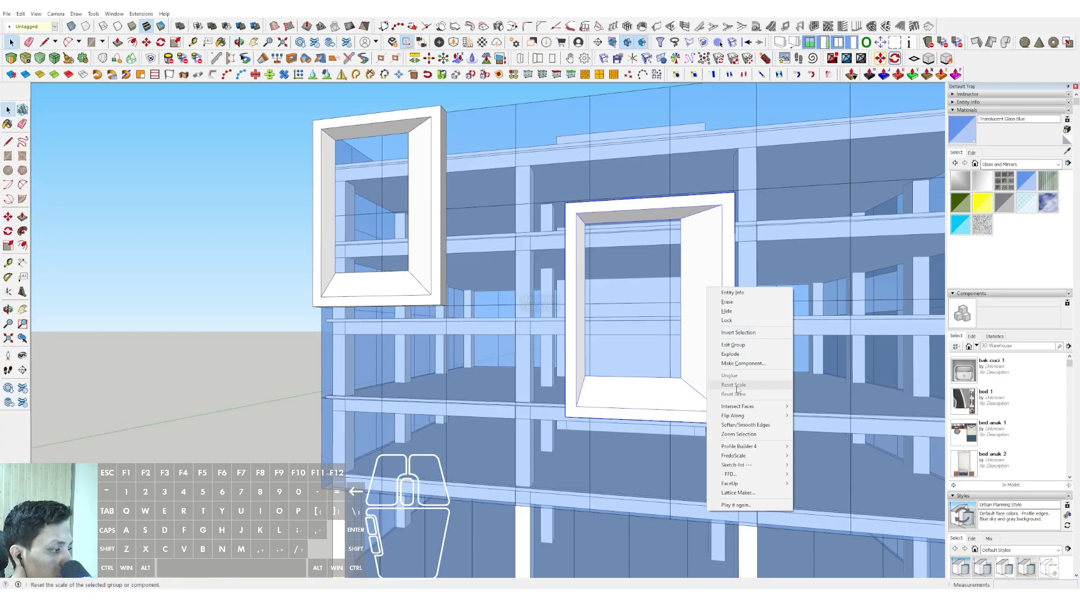
left_click(816, 429)
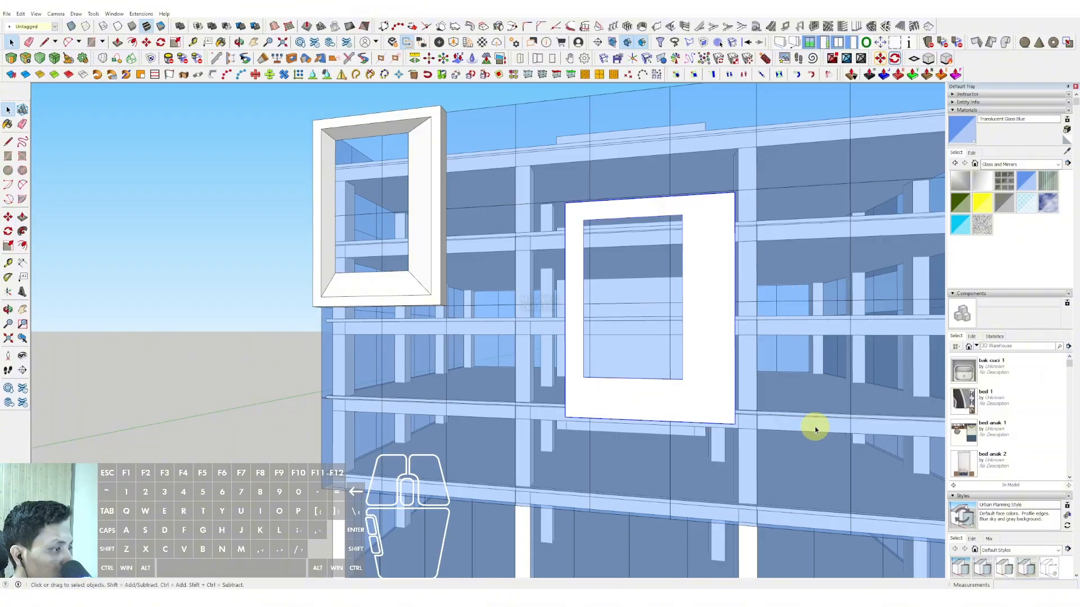
right_click(712, 270)
left_click(818, 407)
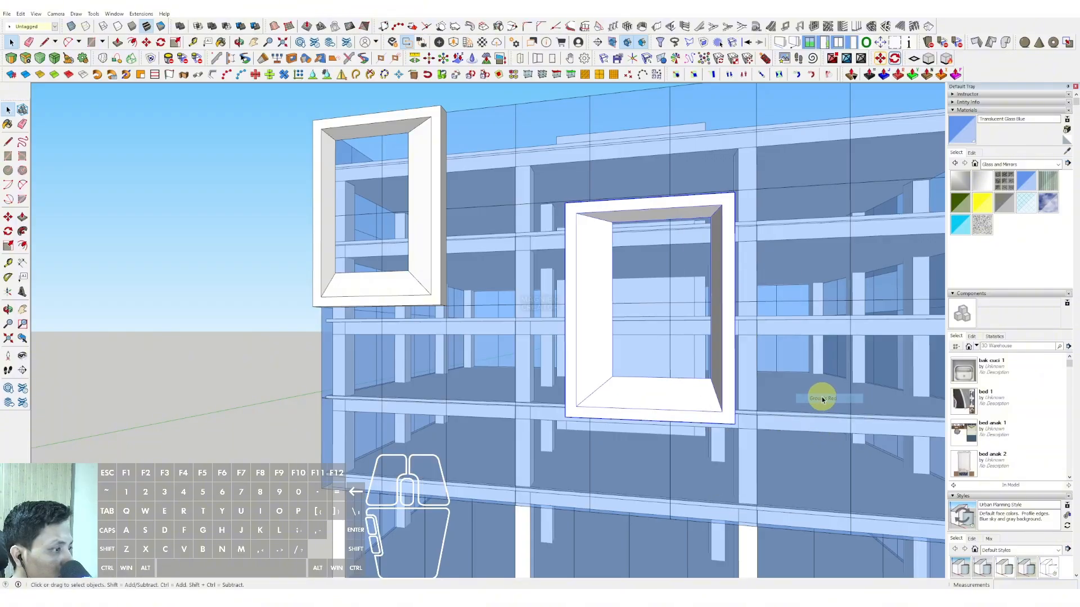
Step: Open the middle frame group and move its left side outward by about 3276 to widen it
middle_click_drag(819, 397, 651, 313)
double_click(589, 344)
scroll(588, 344, "up", 2)
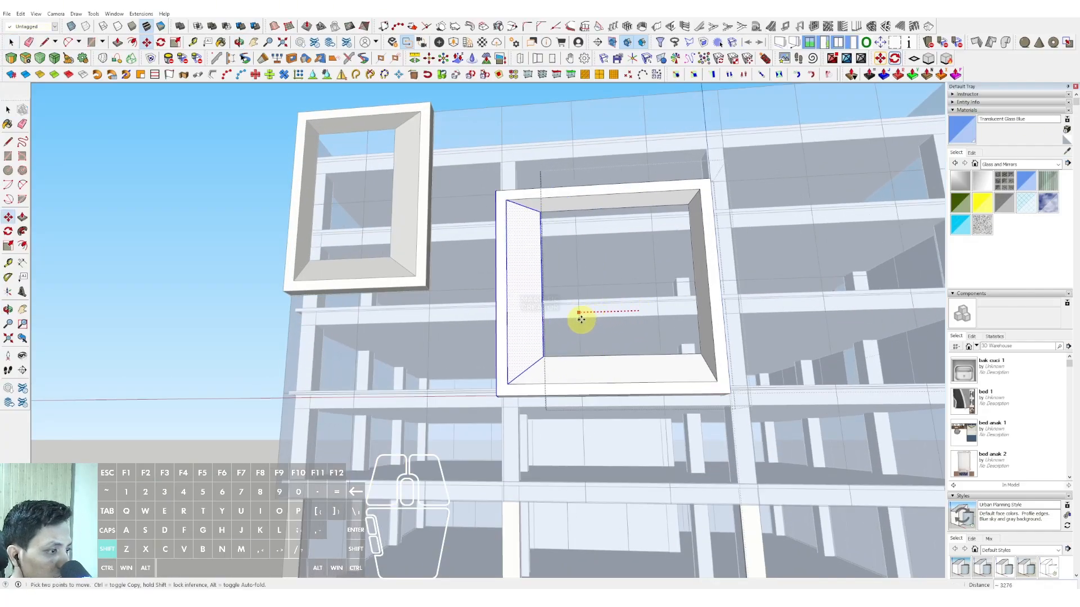
left_click(580, 319, "shift")
key("space")
Step: Move the middle frame's bottom side downward to make the frame taller, and leave the group
scroll(573, 321, "down", 2)
middle_click_drag(574, 322, 529, 353)
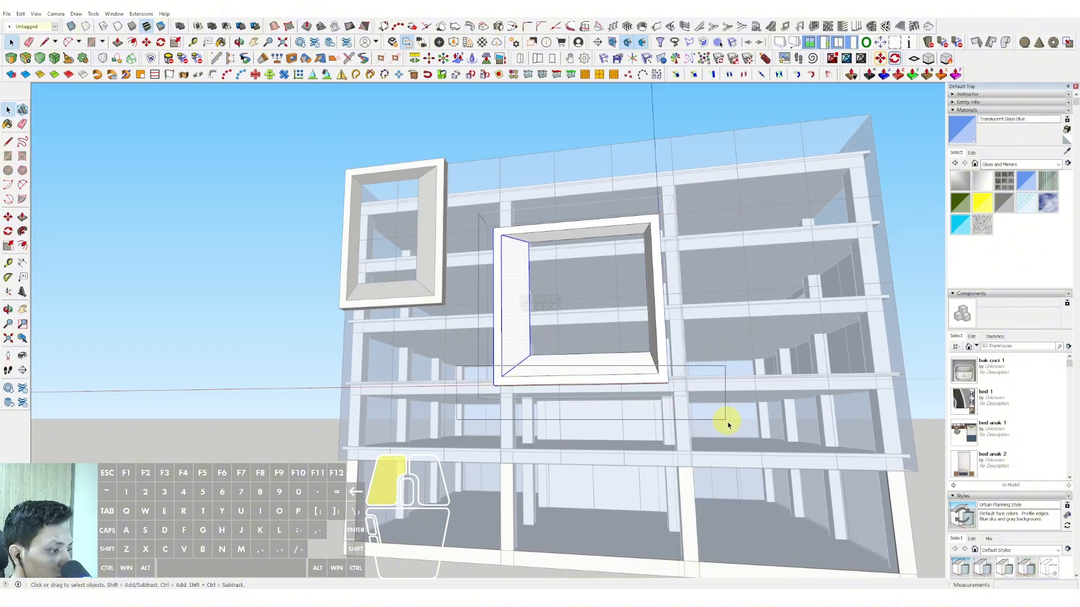
left_click_drag(727, 425, 728, 424)
scroll(643, 383, "up", 2)
left_click(634, 421)
left_click(639, 482, "shift")
key("space")
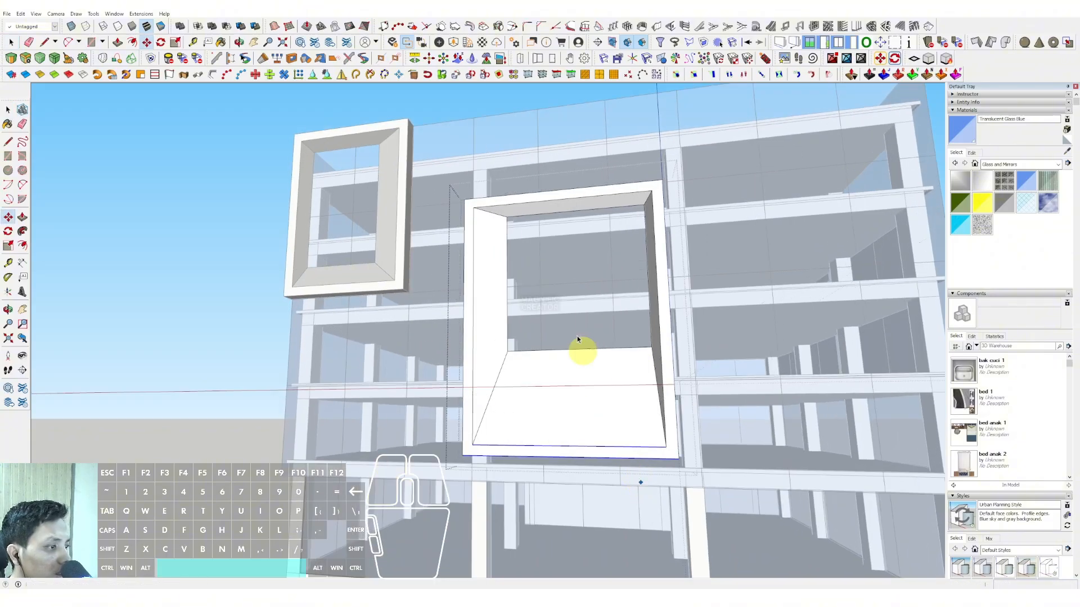
scroll(581, 349, "down", 3)
left_click(288, 260)
Step: Copy the original corner frame to the lower right part of the same facade
middle_click_drag(615, 309, 489, 325)
scroll(432, 307, "up", 3)
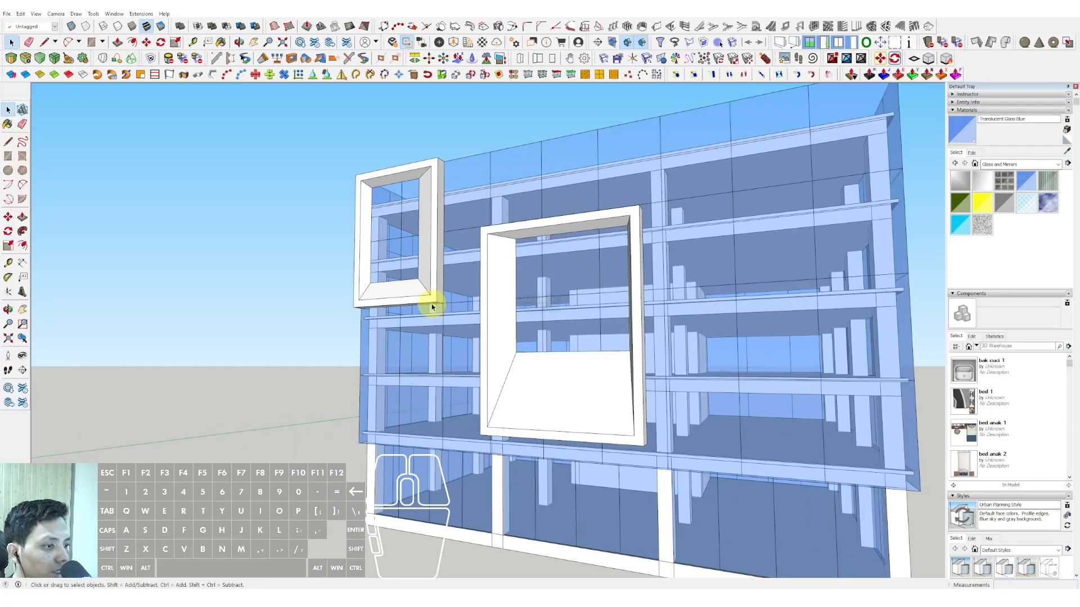
left_click(426, 317)
key("ctrl")
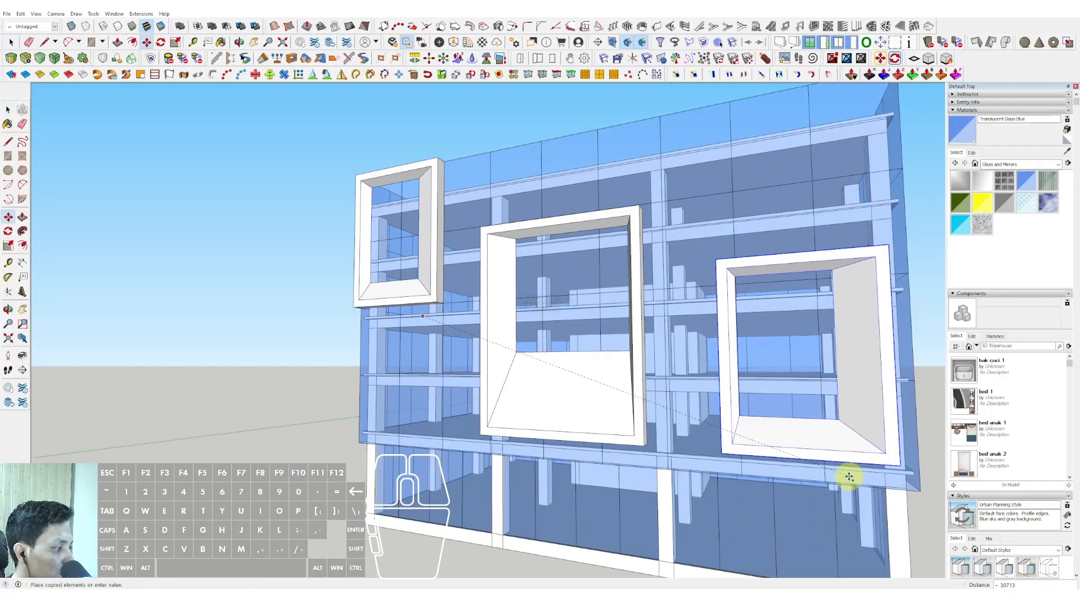
scroll(731, 394, "down", 2)
middle_click_drag(731, 394, 647, 315)
key("space")
Step: Flip the new lower right frame along its group's red axis
scroll(610, 322, "up", 1)
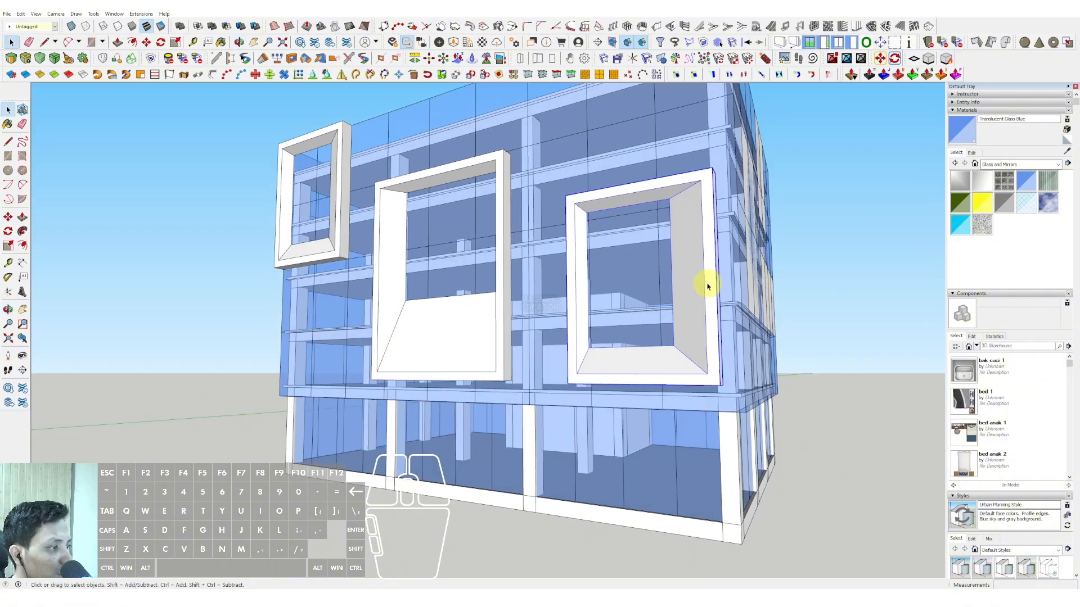
scroll(697, 278, "up", 2)
right_click(695, 277)
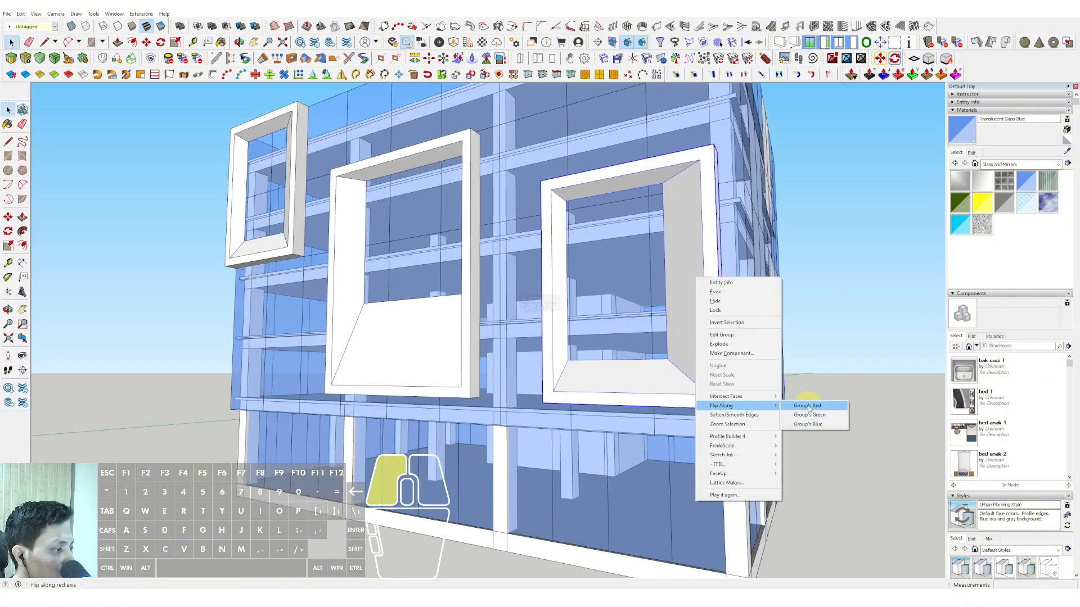
left_click(808, 407)
Step: Open the lower right frame group and move its top side down to shorten the frame
middle_click_drag(717, 340, 690, 263)
double_click(650, 222)
triple_click(743, 249)
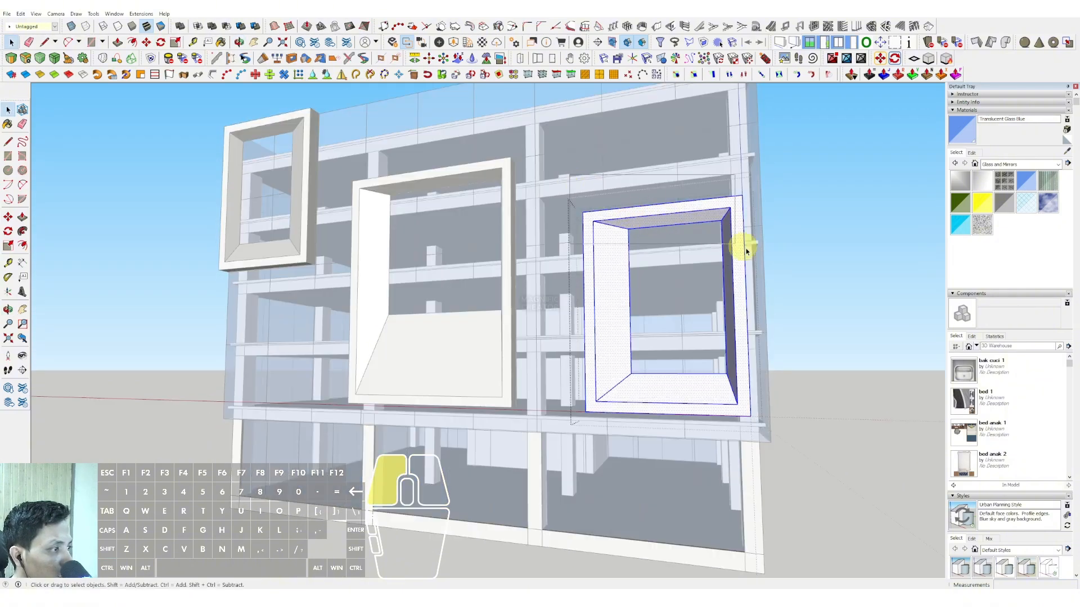
left_click_drag(746, 252, 760, 263)
scroll(695, 259, "up", 1)
key("m")
left_click(681, 233)
key("shift")
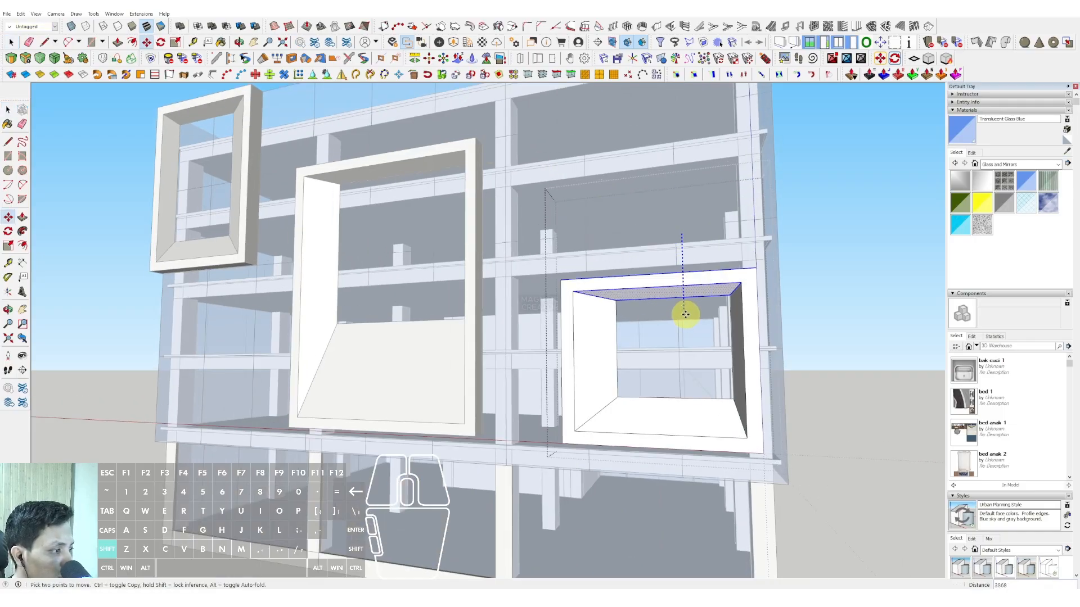
left_click(685, 316)
scroll(617, 340, "down", 3)
key("space")
Step: Move the lower right frame's bottom side down by about 1200, and leave the group
middle_click_drag(619, 389, 654, 354)
scroll(654, 353, "up", 2)
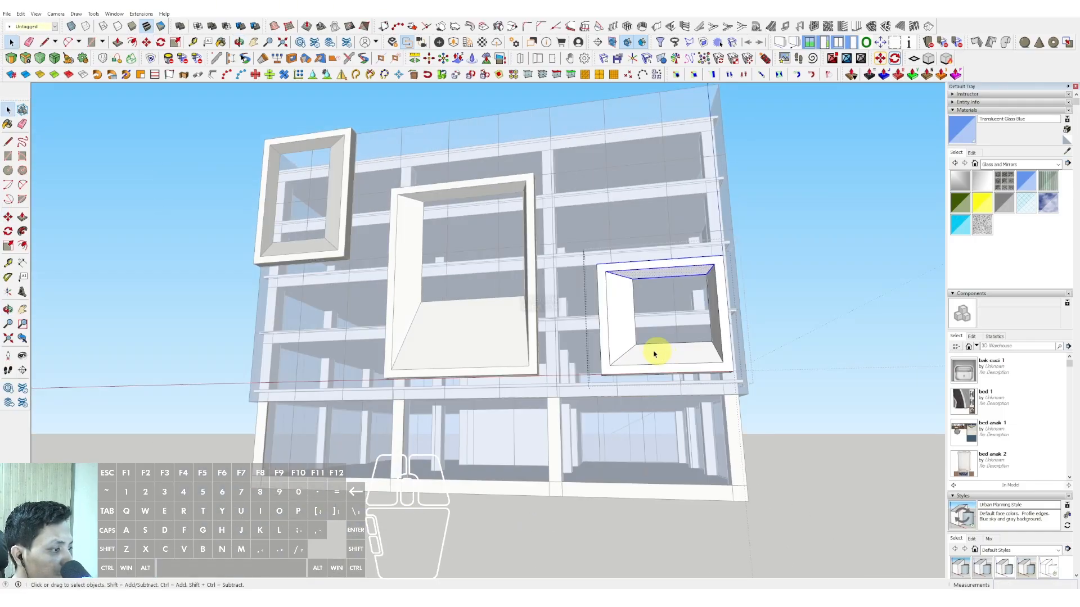
left_click_drag(569, 329, 826, 434)
scroll(624, 383, "up", 2)
middle_click_drag(625, 373, 586, 352)
key("m")
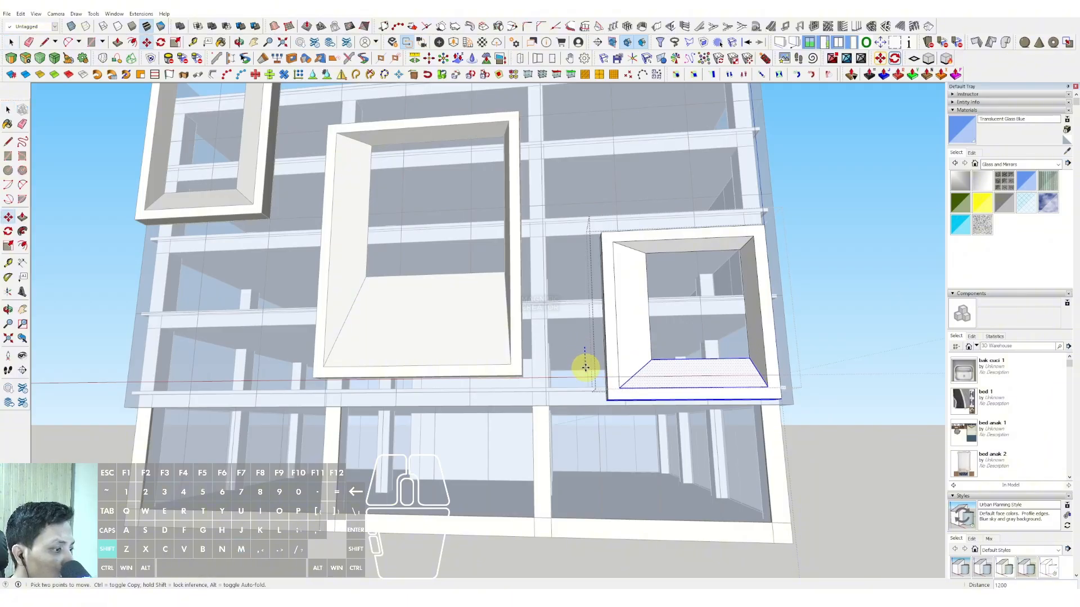
key("space")
scroll(583, 369, "down", 3)
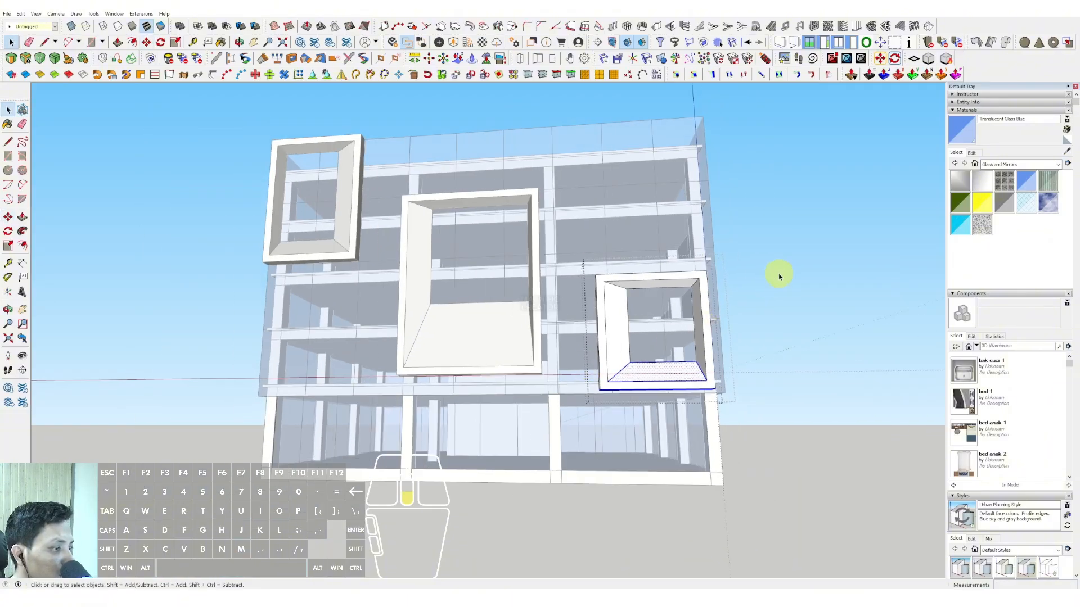
left_click(778, 275)
Step: Open the middle frame group and raise its bottom side to shorten the frame
scroll(536, 349, "up", 1)
triple_click(537, 351)
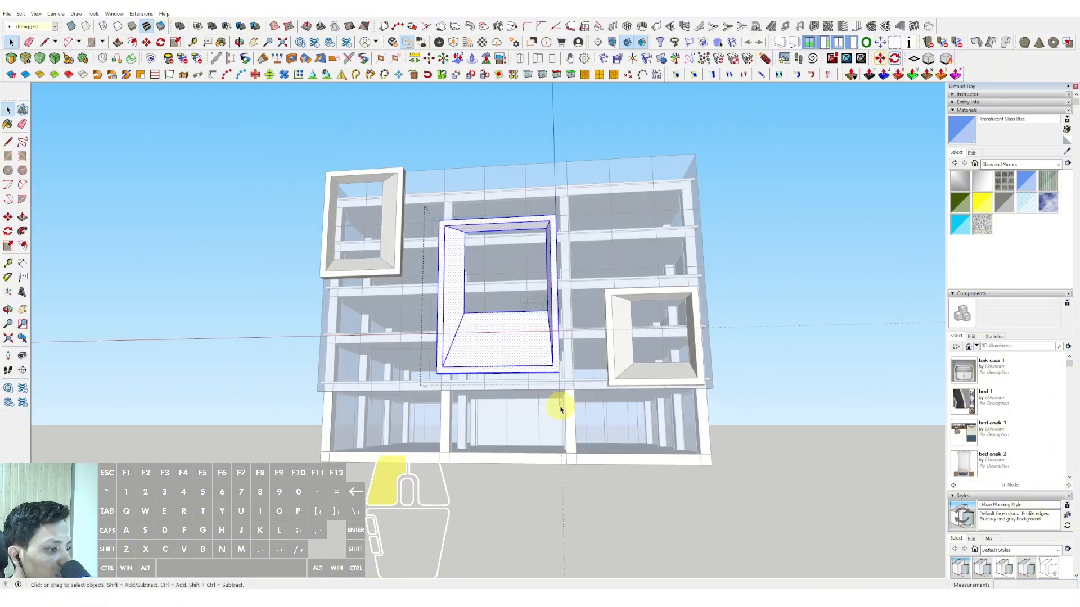
left_click_drag(560, 409, 561, 407)
scroll(571, 355, "up", 2)
key("m")
left_click(581, 340)
key("space")
scroll(581, 336, "down", 4)
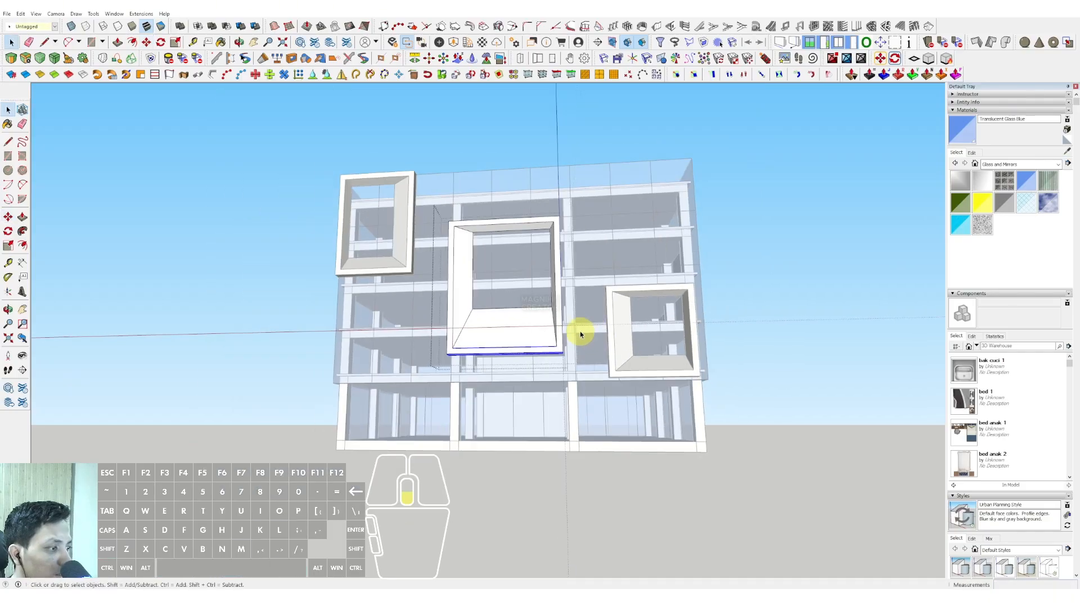
left_click(796, 250)
Step: Copy the original corner frame to the roof corner where this facade meets the adjacent side facade
middle_click_drag(714, 258, 453, 298)
scroll(614, 268, "up", 1)
middle_click_drag(617, 269, 405, 365, "shift")
scroll(289, 290, "up", 2)
scroll(406, 367, "up", 1)
middle_click_drag(408, 324, 415, 354)
scroll(414, 354, "up", 1)
middle_click_drag(341, 270, 345, 304)
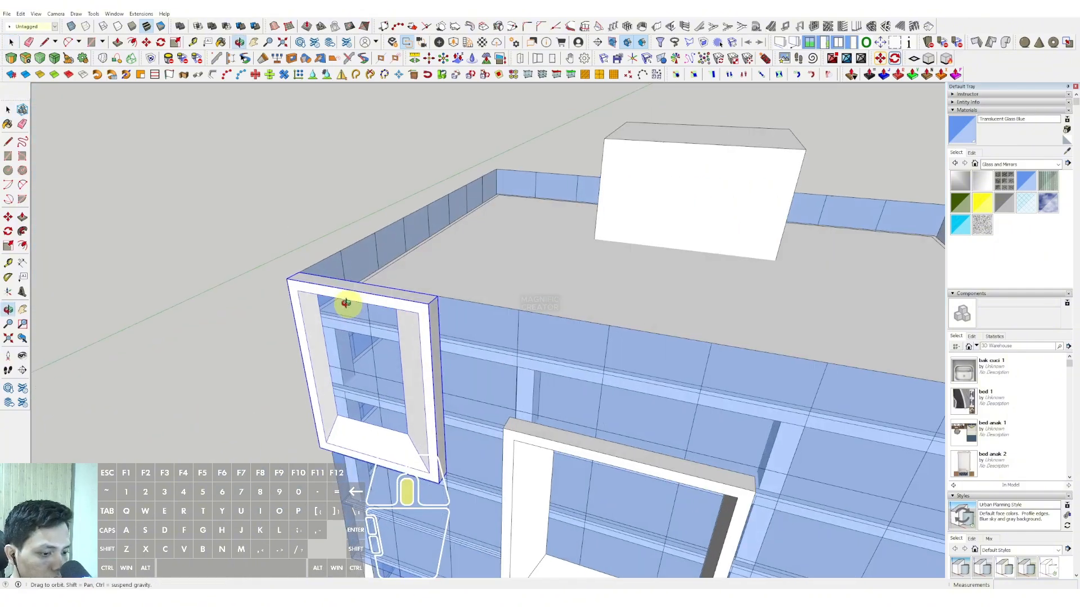
scroll(287, 269, "up", 4)
key("m")
left_click(308, 278)
scroll(344, 291, "down", 4)
middle_click_drag(540, 343, 186, 231, "shift")
middle_click_drag(422, 282, 346, 354)
scroll(496, 376, "up", 2)
left_click(496, 377)
Step: Rotate the copied frame 90 degrees about the building corner so it lies against the side facade
key("q")
scroll(487, 379, "up", 1)
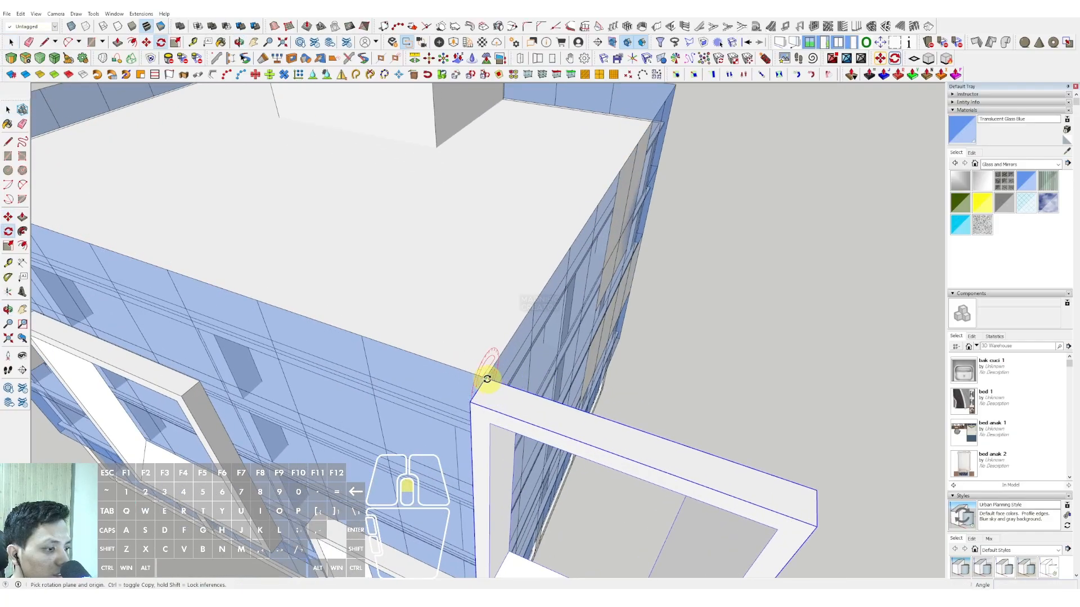
left_click(509, 387)
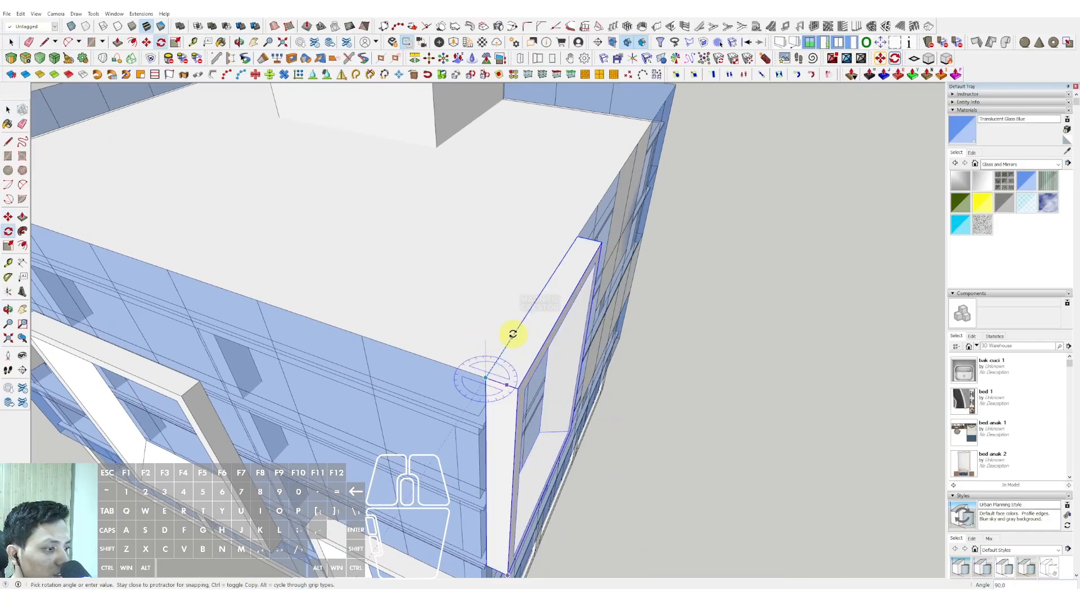
left_click(513, 335)
key("space")
Step: Shift the rotated frame slightly on the side facade, away from the building corner
scroll(496, 337, "down", 3)
scroll(478, 333, "down", 3)
middle_click_drag(491, 337, 501, 303)
scroll(468, 262, "up", 1)
left_click(457, 242)
left_click(470, 260)
key("space")
Step: Move the side facade frame's bottom side down by about 2767 to make it taller
scroll(471, 261, "down", 2)
scroll(490, 266, "up", 1)
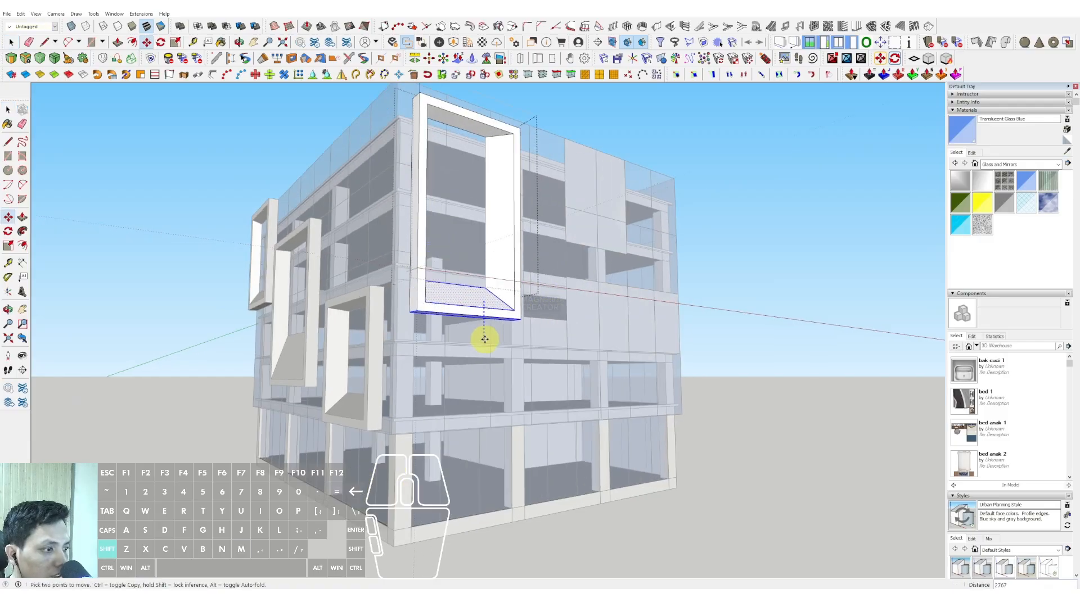
key("space")
Step: Copy the tall side facade frame about 12438 along the same facade, away from the building corner
scroll(640, 321, "down", 2)
left_click(609, 316)
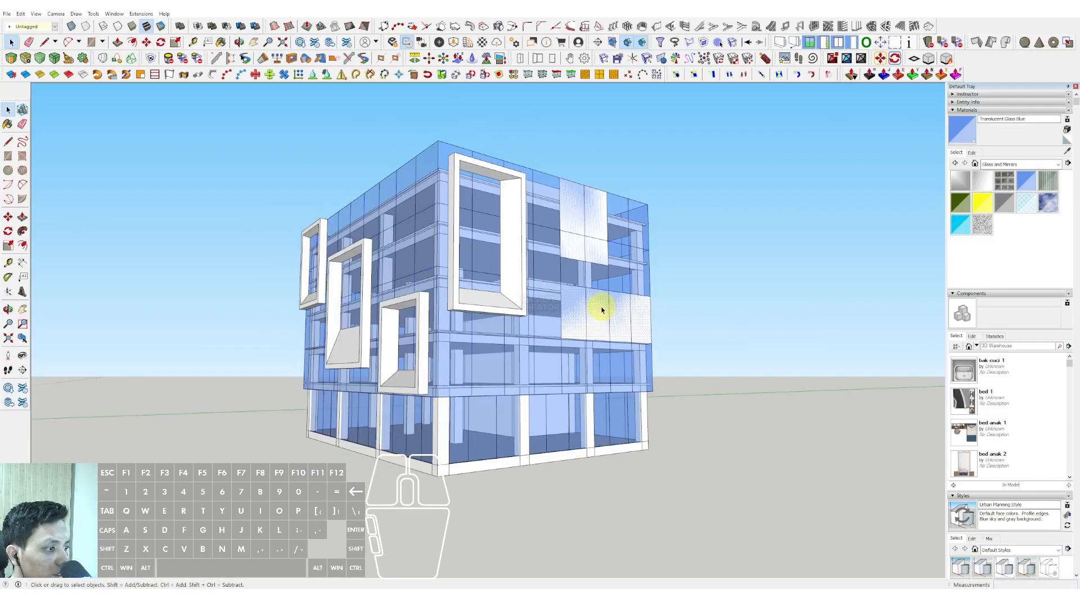
left_click(501, 300)
scroll(502, 299, "up", 1)
middle_click_drag(499, 300, 478, 324)
key("m")
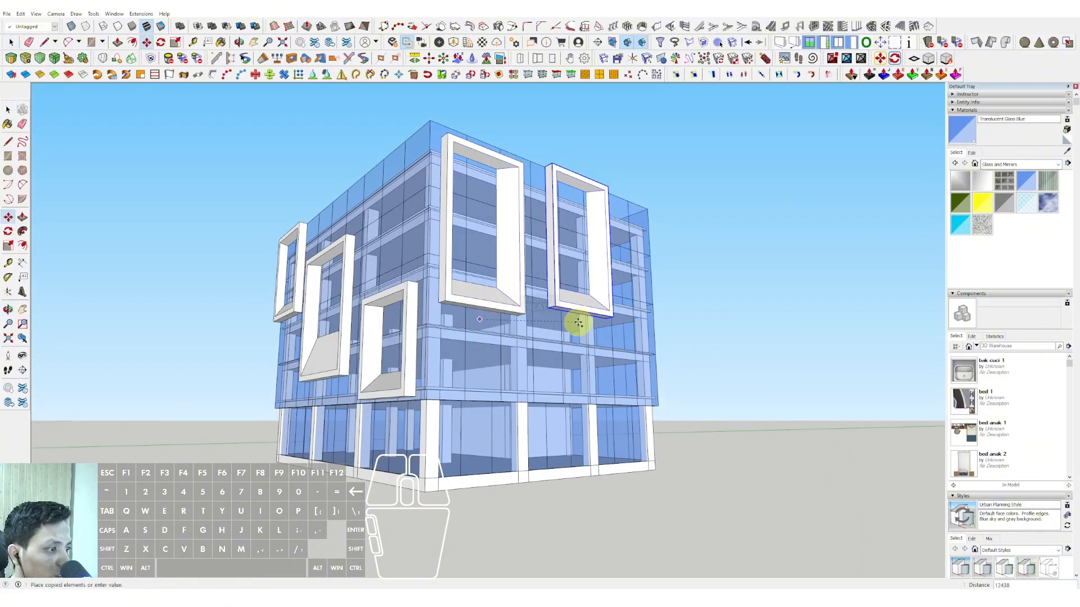
left_click(578, 323)
key("space")
Step: Lower the top side of the copied frame to make it shorter than the tall frame
scroll(597, 218, "up", 3)
triple_click(596, 216)
left_click_drag(645, 217, 646, 218)
scroll(552, 219, "up", 2)
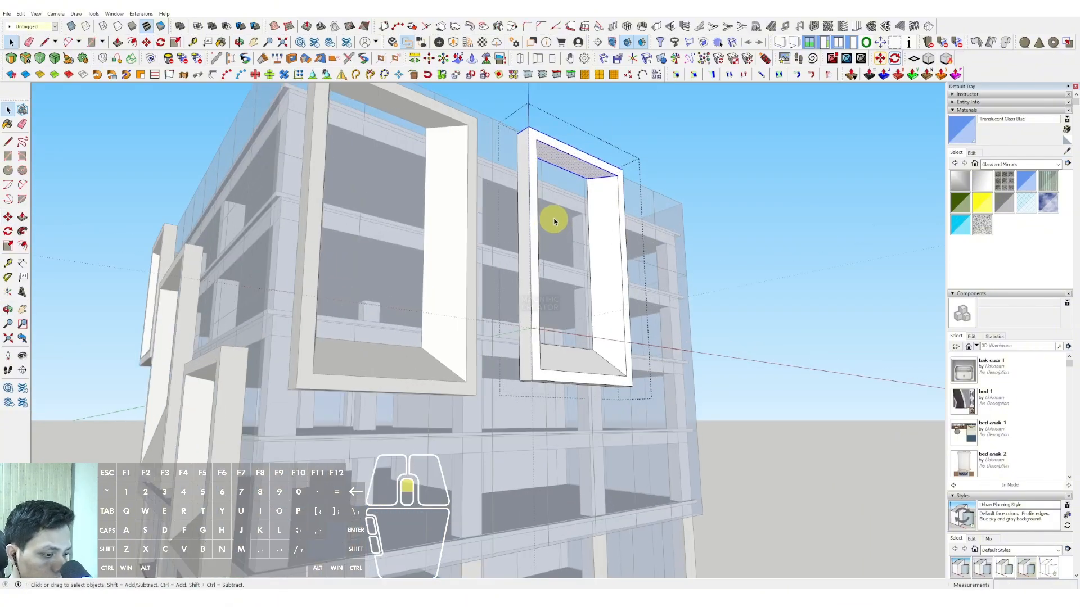
key("m")
left_click(556, 202)
left_click(562, 275, "shift")
key("space")
scroll(568, 285, "down", 5)
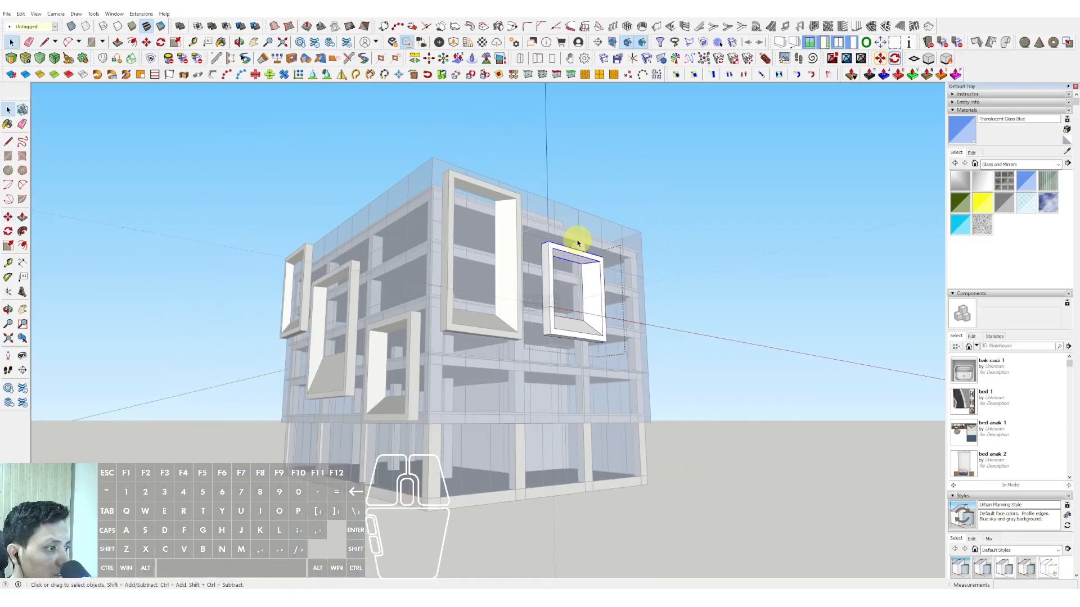
Step: Move the copied frame's far vertical side outward by about 3564 to widen it
left_click_drag(578, 239, 624, 381)
scroll(602, 346, "up", 6)
key("m")
left_click(581, 360)
left_click(620, 360, "shift")
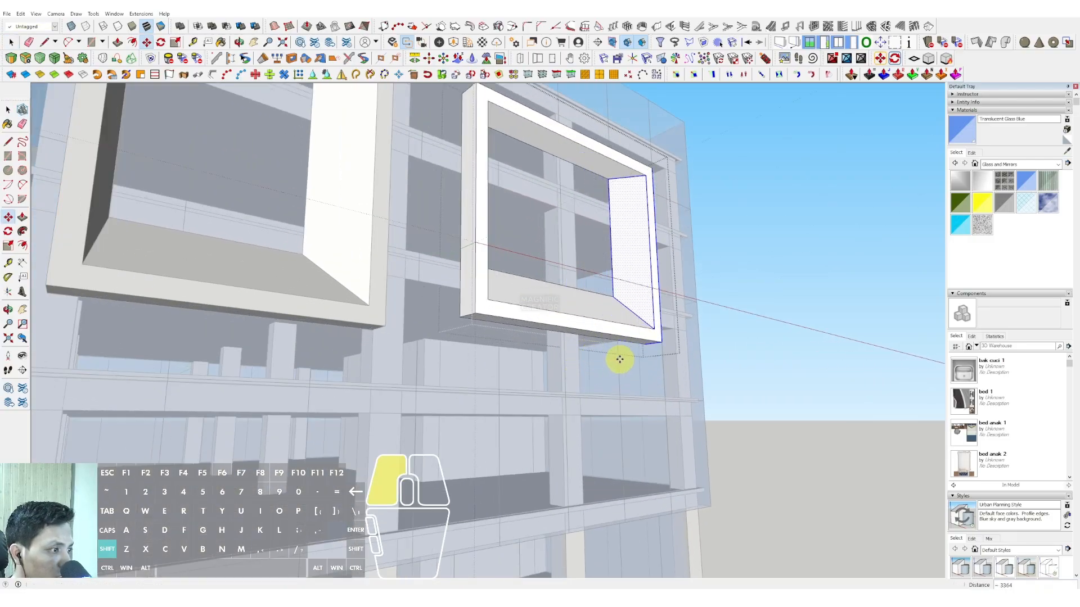
key("space")
scroll(584, 341, "down", 5)
left_click(815, 272)
scroll(534, 315, "down", 1)
Step: Copy the wide side facade frame straight down so it overlaps the original's lower part
middle_click_drag(546, 309, 545, 331)
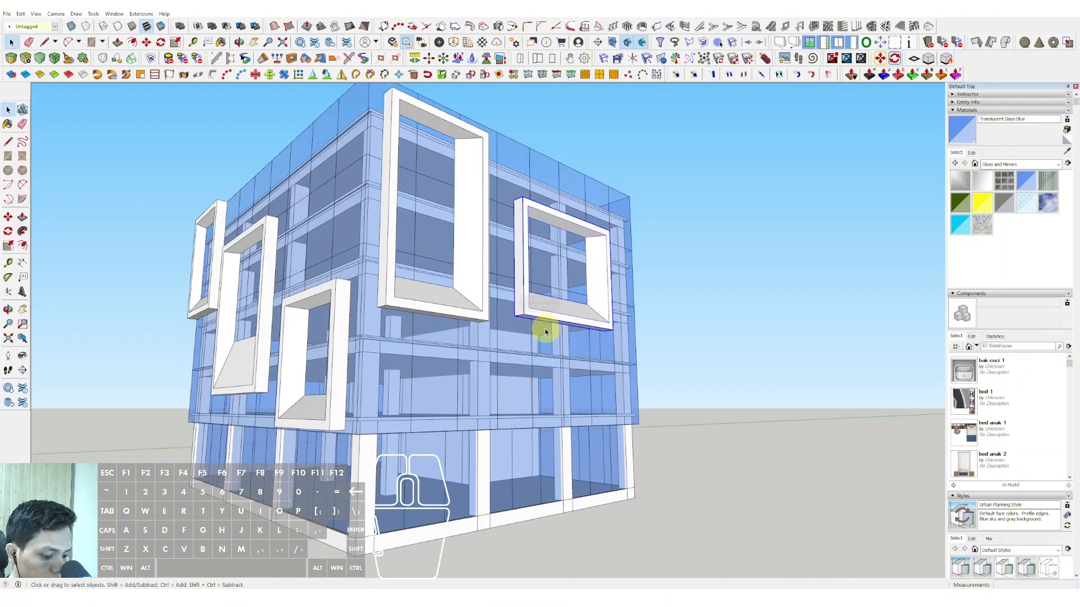
left_click(551, 333, "ctrl")
left_click(549, 414, "ctrl")
scroll(549, 331, "up", 2)
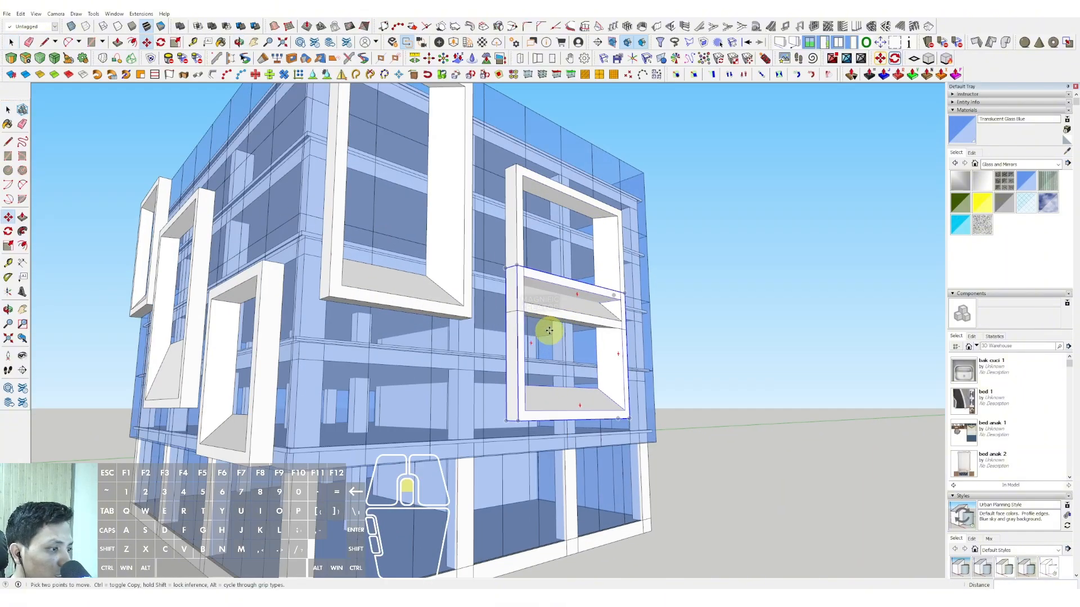
Step: Flip the lower frame copy along the group's red axis
key("space")
scroll(599, 369, "up", 2)
right_click(610, 350)
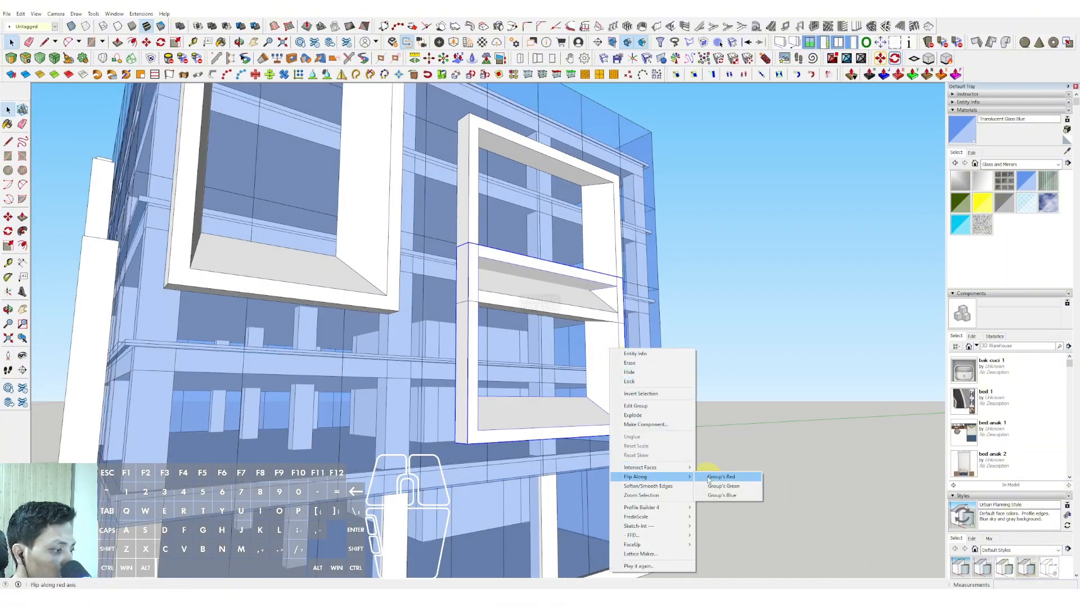
left_click(707, 479)
scroll(634, 410, "down", 5)
Step: Move the lower frame's top side down by about 3662 to make it a low horizontal frame
double_click(502, 333)
left_click_drag(456, 250, 669, 339)
scroll(477, 309, "up", 2)
key("m")
left_click(470, 281)
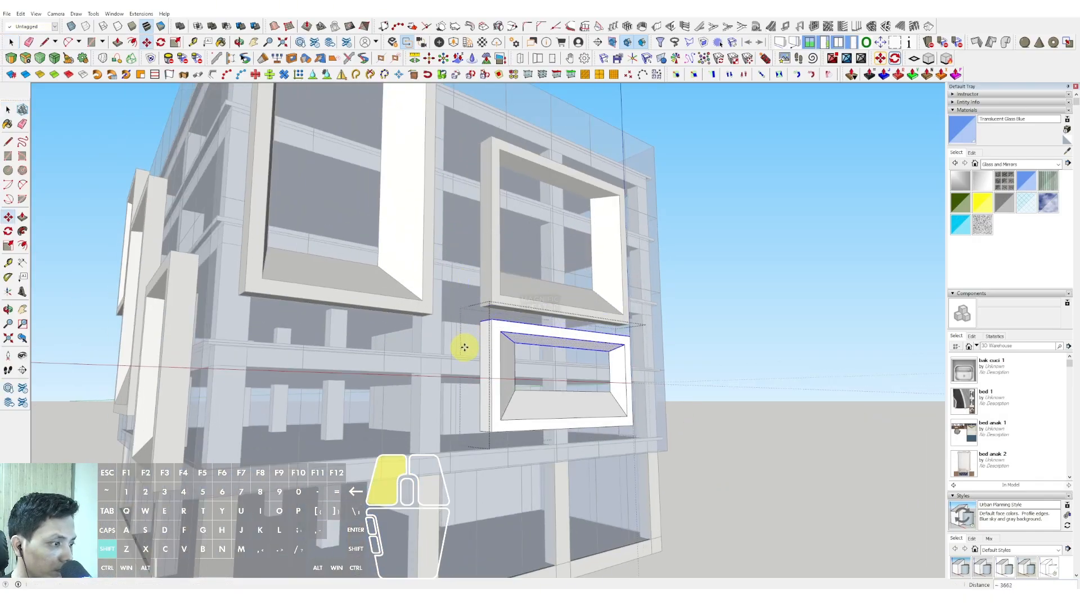
left_click(464, 348, "shift")
key("space")
Step: Move the lower frame's far vertical side toward the facade's far edge to widen the frame
scroll(468, 339, "down", 3)
middle_click_drag(543, 354, 405, 325)
scroll(452, 336, "up", 1)
left_click_drag(460, 299, 551, 467)
scroll(513, 348, "up", 3)
key("m")
left_click(514, 304)
left_click(576, 309, "shift")
key("space")
Step: Move the lower frame's other vertical side inward to narrow the frame, and leave the group
scroll(409, 317, "down", 2)
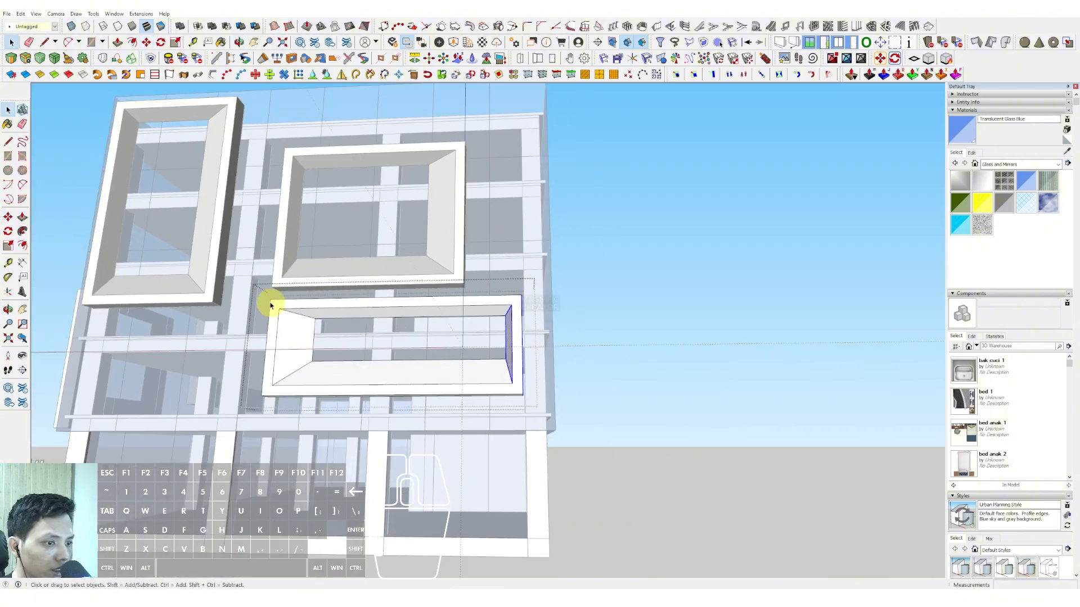
left_click_drag(242, 286, 366, 442)
scroll(339, 333, "up", 2)
key("m")
left_click(334, 339)
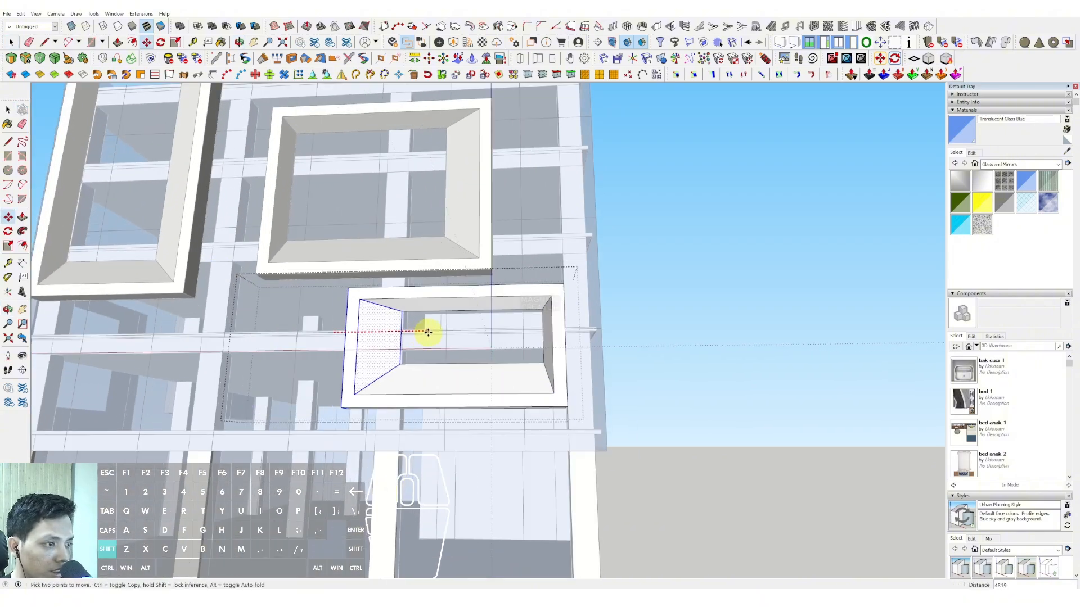
left_click(428, 331, "shift")
key("space")
scroll(429, 329, "down", 3)
scroll(589, 311, "down", 1)
left_click(682, 281)
Step: Raise the bottom side of the upper wide frame to leave more space above the lower frame
scroll(476, 280, "up", 1)
left_click(461, 280)
triple_click(455, 279)
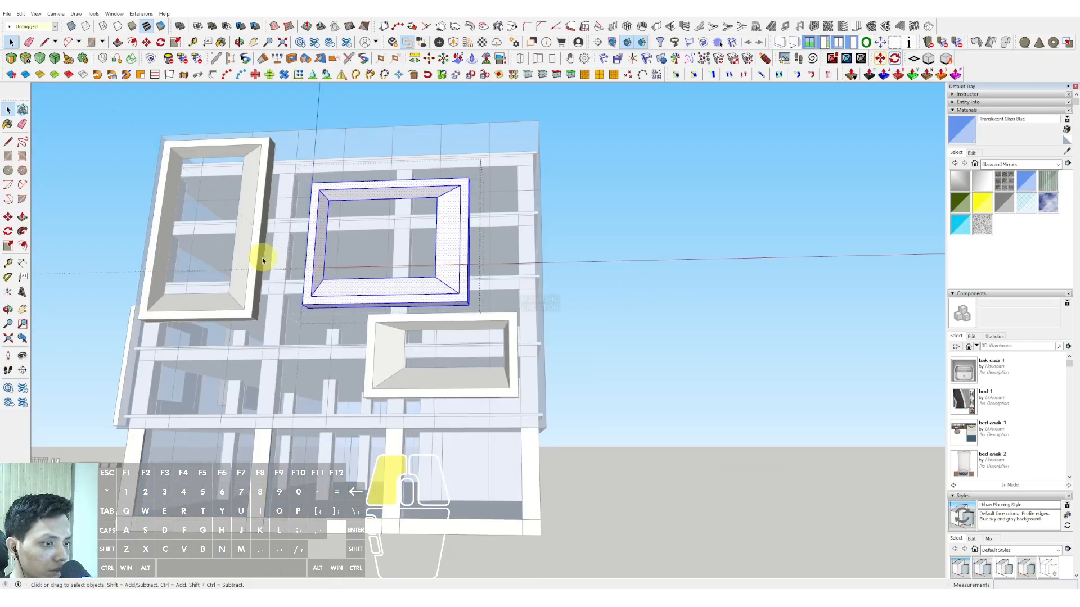
left_click_drag(261, 266, 485, 328)
left_click(494, 280)
left_click(497, 255, "shift")
key("space")
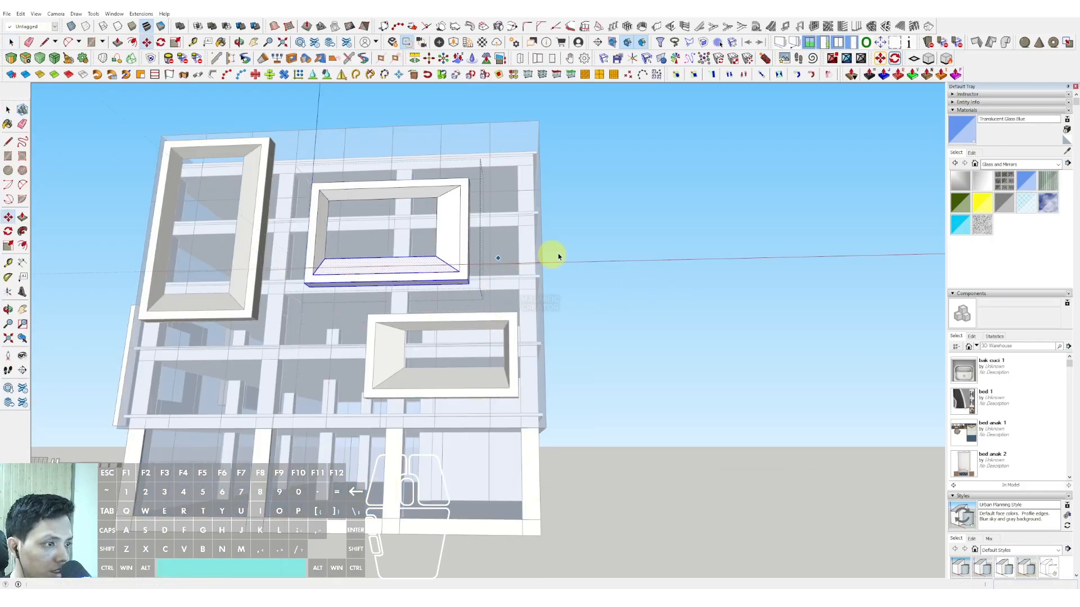
left_click(638, 235)
Step: Paint all six facade frames with the orange Color C04 from the Colors collection
middle_click_drag(383, 253, 451, 308)
scroll(433, 313, "up", 4)
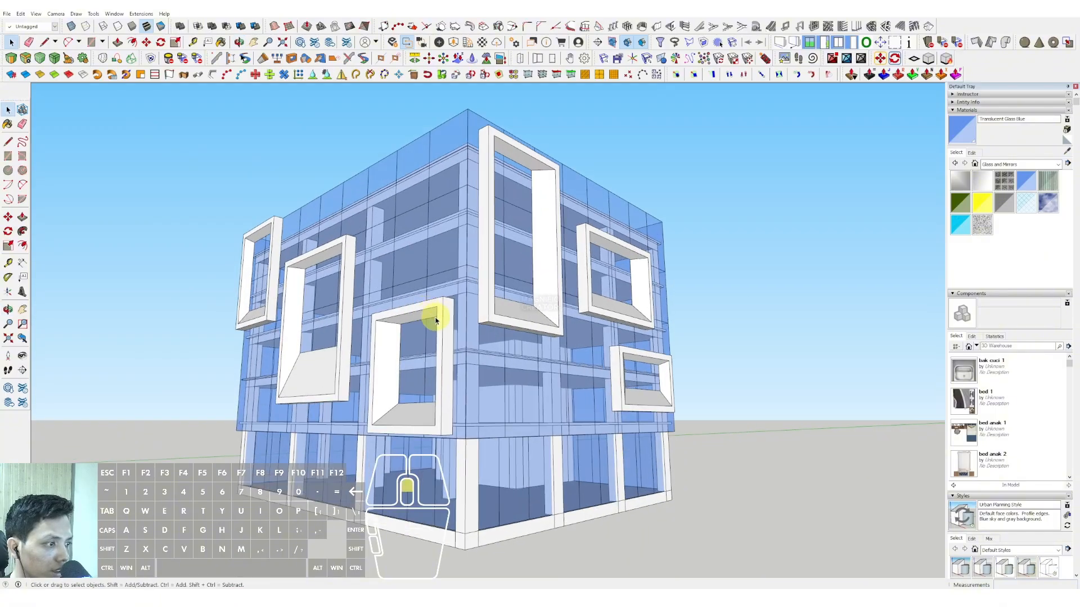
key("space")
left_click(1057, 165)
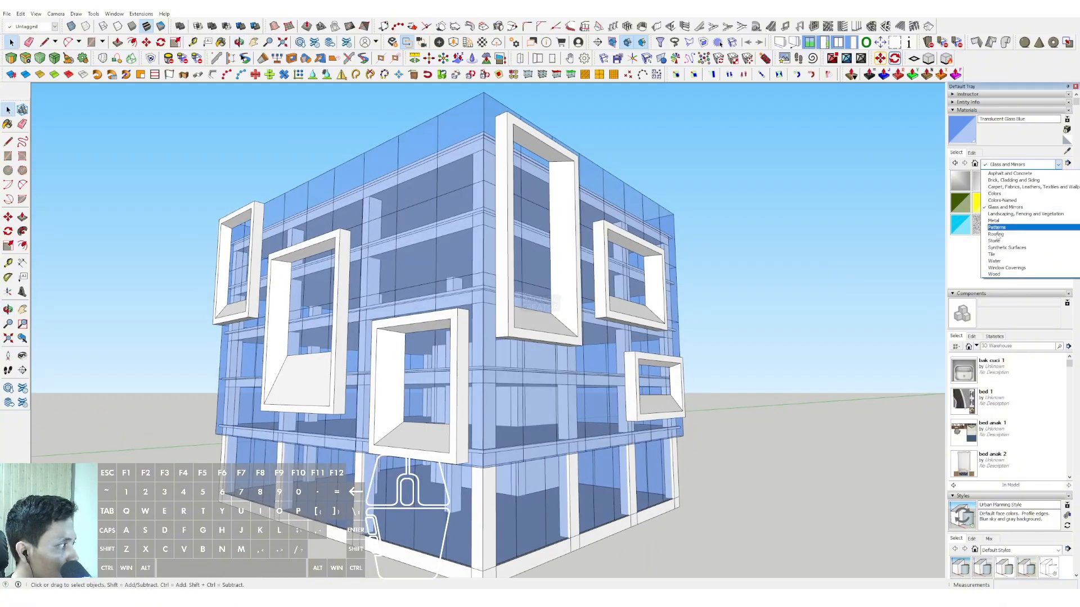
left_click(995, 194)
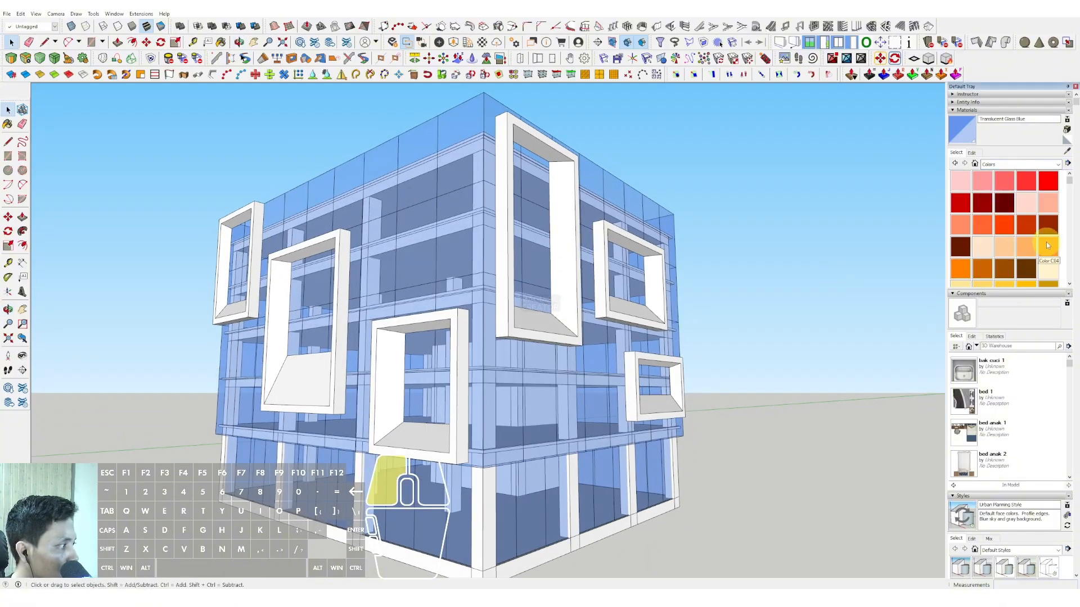
left_click(557, 295)
left_click(627, 298)
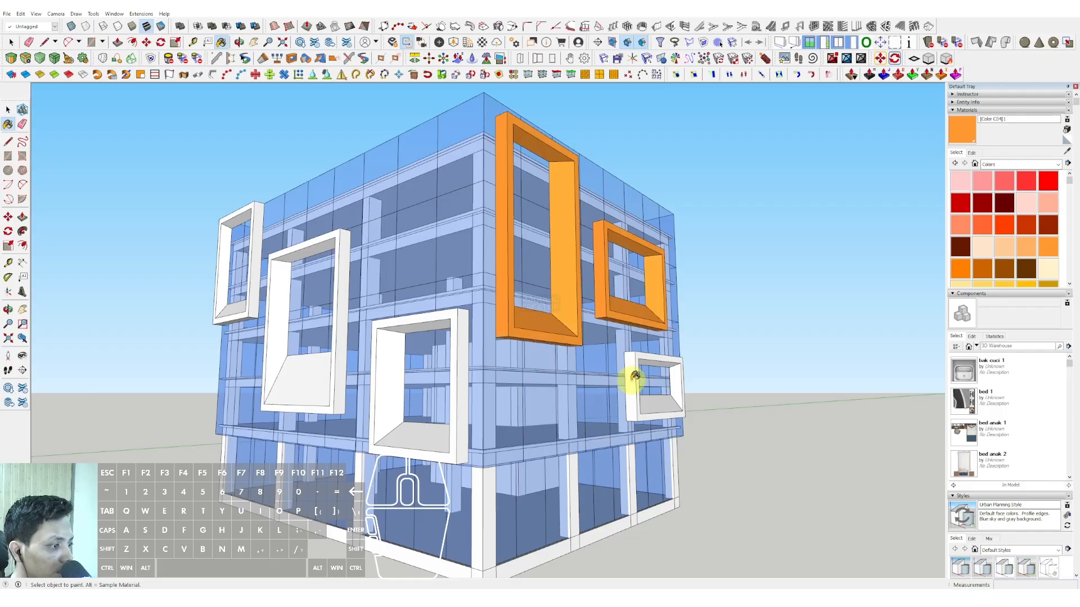
left_click(458, 404)
left_click(342, 393)
left_click(253, 298)
Step: Paint the bottom and top inner faces of the tall corner frame with dark grey Color M06
middle_click_drag(379, 285, 416, 262)
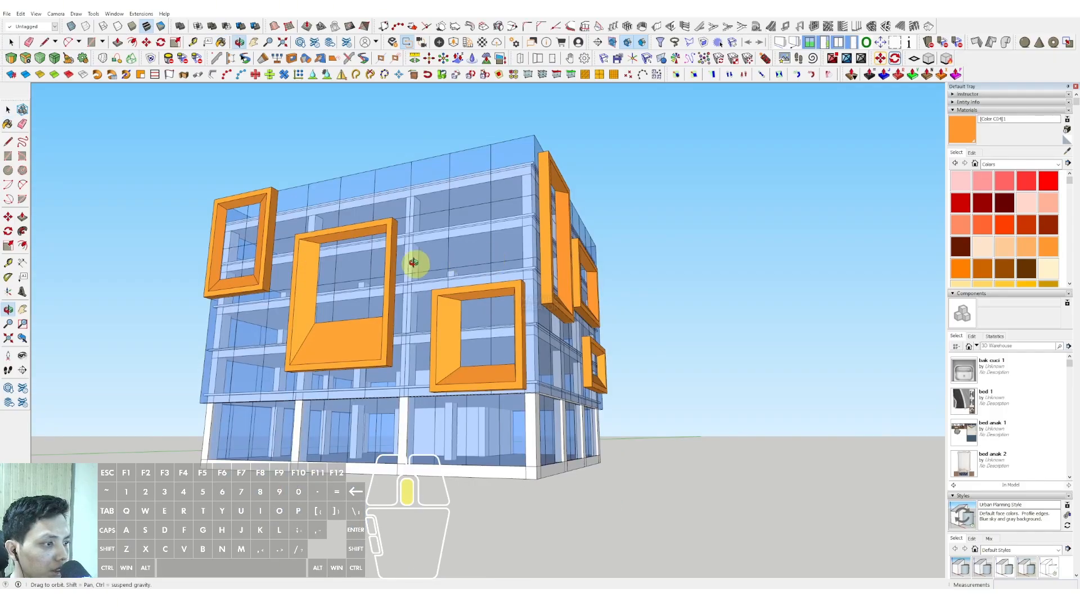
key("space")
middle_click_drag(618, 298, 529, 297)
scroll(1005, 225, "down", 8)
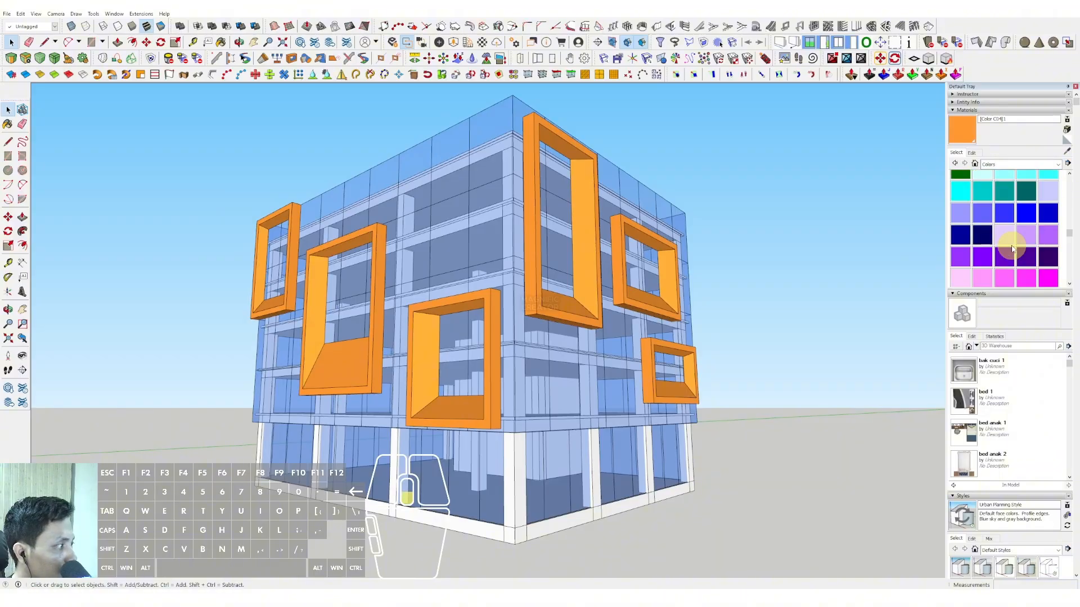
scroll(1005, 236, "down", 2)
middle_click_drag(598, 291, 588, 294)
key("space")
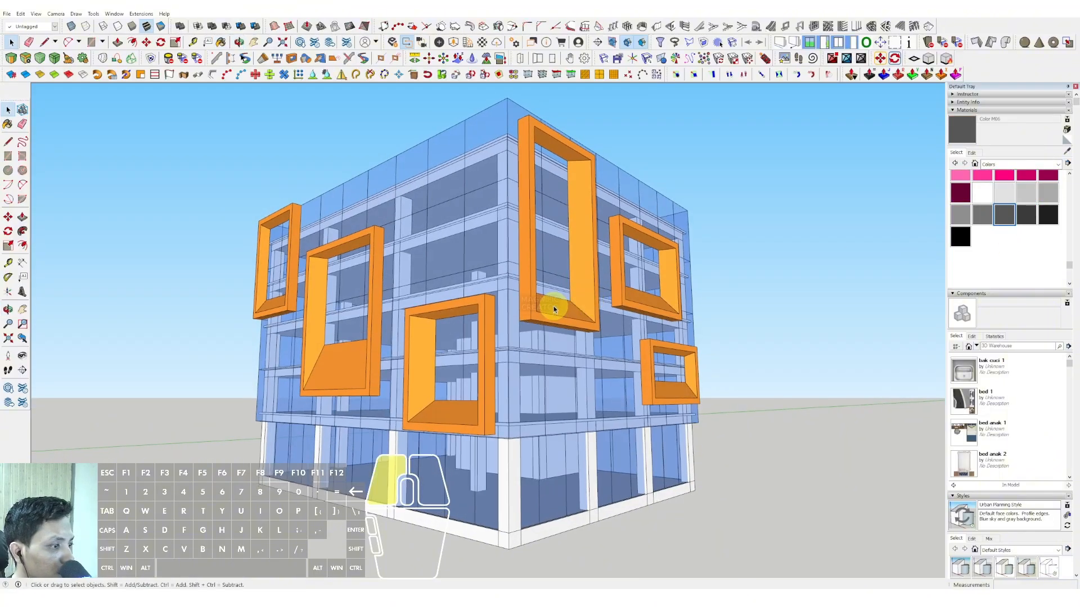
double_click(554, 309)
key("b")
left_click(564, 309)
scroll(568, 156, "up", 2)
scroll(571, 163, "down", 2)
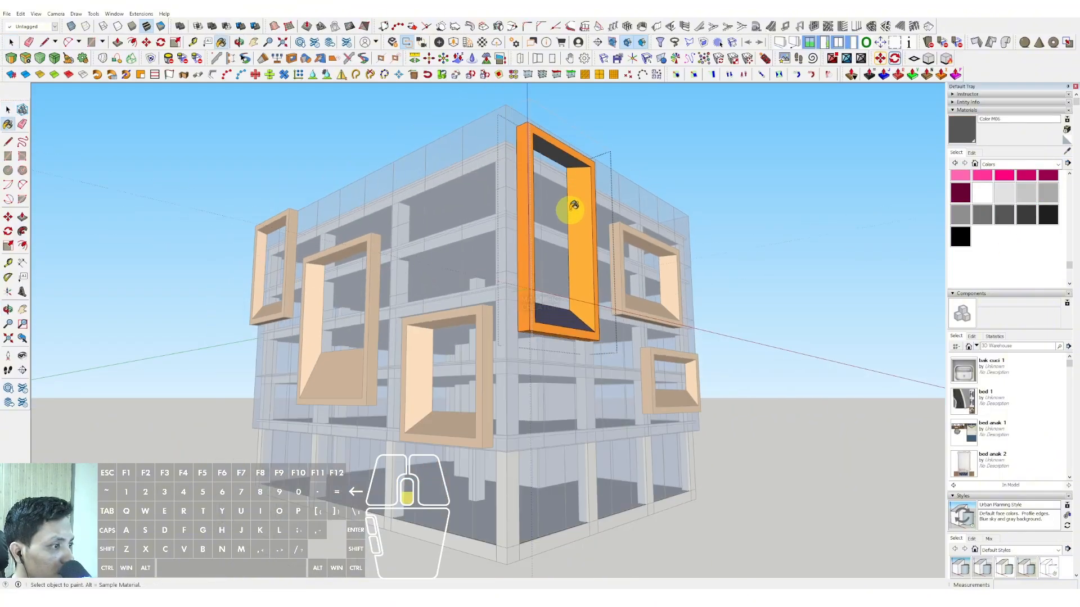
Step: Paint both vertical inner faces of the upper wide side facade frame with Color M06
double_click(635, 311)
scroll(647, 311, "up", 2)
mouse_move(648, 311)
middle_mouse_down()
mouse_move(592, 291)
mouse_move(578, 273)
mouse_move(459, 268)
middle_mouse_up()
double_click(632, 273)
left_click(629, 272)
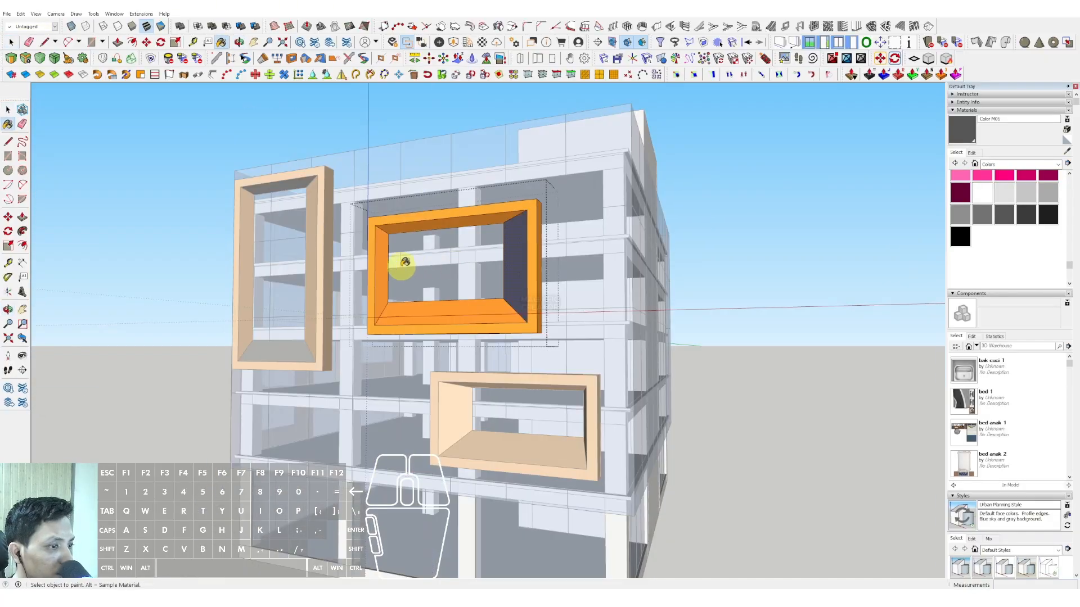
left_click(379, 265)
key("space")
scroll(501, 269, "down", 2)
left_click(769, 248)
Step: Paint the bottom and top inner faces of the low horizontal side facade frame with Color M06
scroll(482, 424, "up", 3)
scroll(482, 424, "up", 1)
double_click(494, 415)
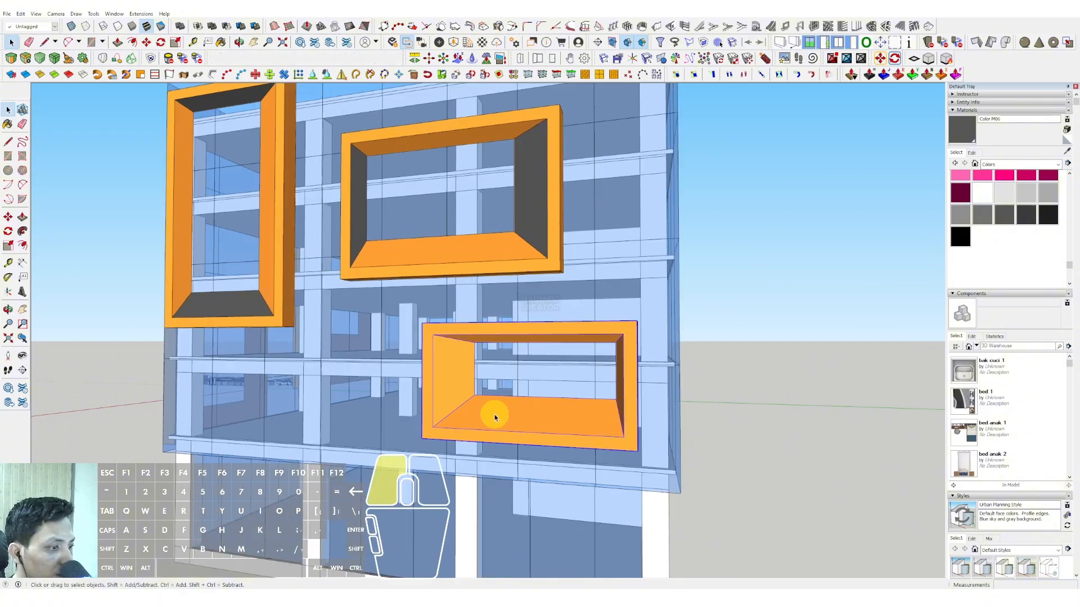
left_click(520, 419)
key("b")
left_click(523, 419)
middle_click_drag(523, 418, 537, 343)
left_click(540, 287)
key("space")
scroll(539, 286, "down", 3)
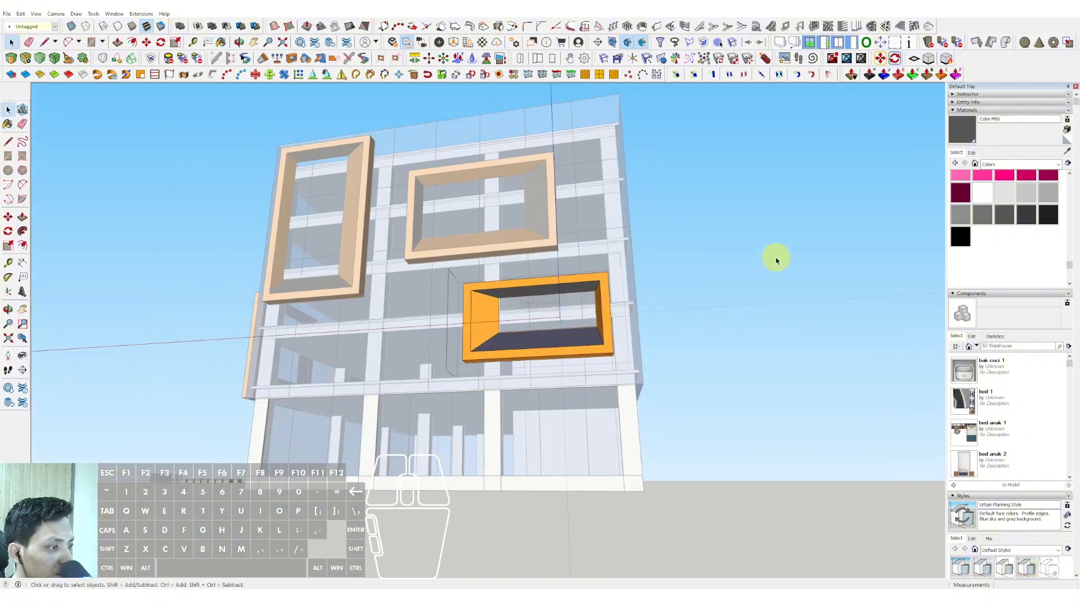
left_click(777, 258)
Step: Paint both vertical inner faces of the lowest frame on the adjacent main facade with Color M06
middle_click_drag(490, 250, 573, 258)
scroll(432, 231, "up", 1)
mouse_move(432, 230)
middle_mouse_down("shift")
mouse_move(432, 282)
mouse_move(620, 270)
mouse_move(622, 289)
mouse_move(549, 344)
mouse_move(690, 342)
mouse_move(725, 311)
middle_mouse_up("shift")
double_click(549, 345)
left_click(548, 336)
scroll(691, 342, "up", 1)
left_click(723, 331)
key("space")
scroll(722, 321, "down", 2)
scroll(703, 349, "up", 3)
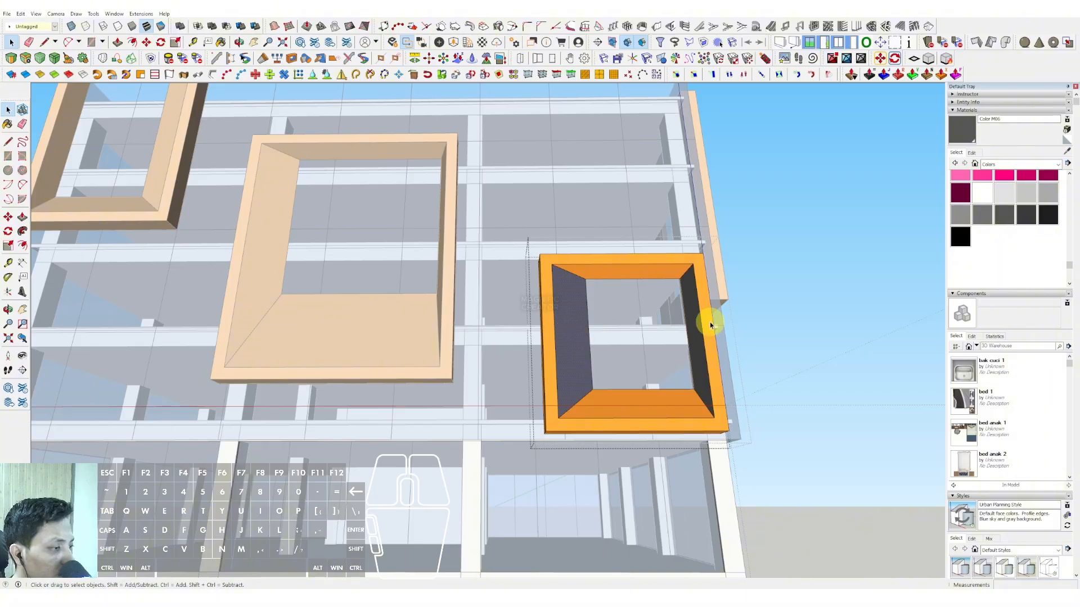
left_click(648, 312)
Step: Paint the bottom and top inner faces of the main facade's large middle frame with Color M06
middle_click_drag(457, 321, 481, 325)
double_click(490, 344)
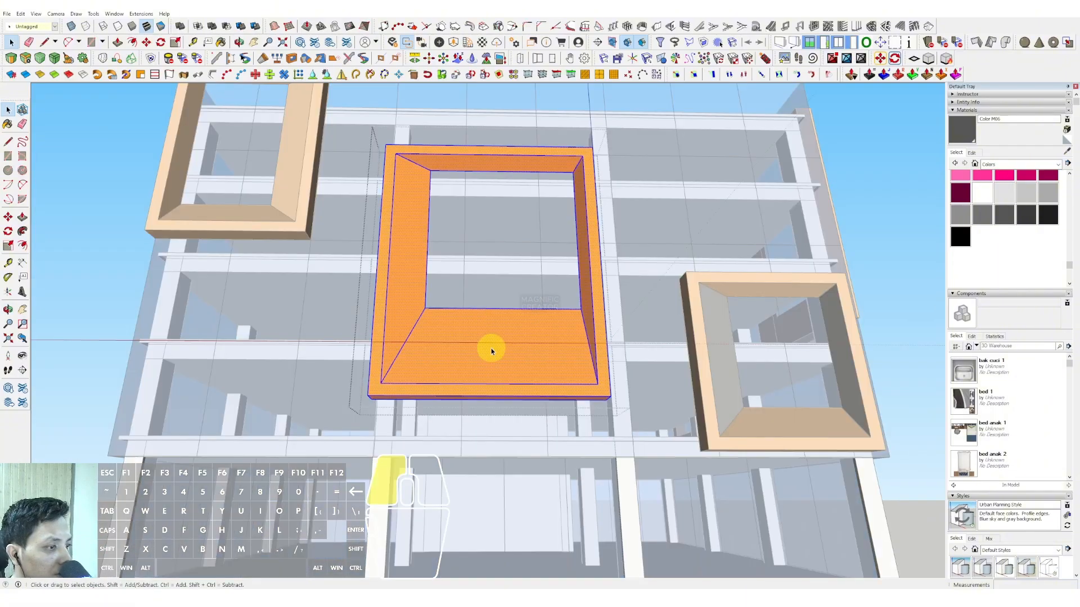
left_click(491, 349)
key("b")
left_click(492, 337)
left_click(492, 162)
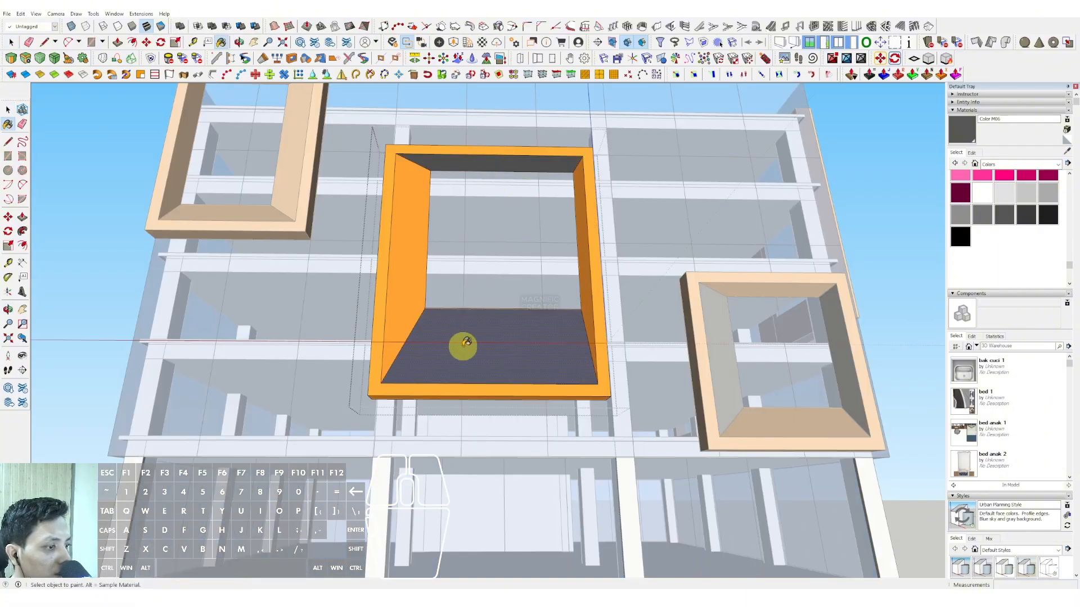
Step: Paint both vertical inner faces of the main facade's uppermost frame with Color M06
scroll(463, 344, "down", 2)
middle_click_drag(537, 355, 646, 368, "shift")
scroll(429, 218, "up", 3)
key("space")
triple_click(436, 229)
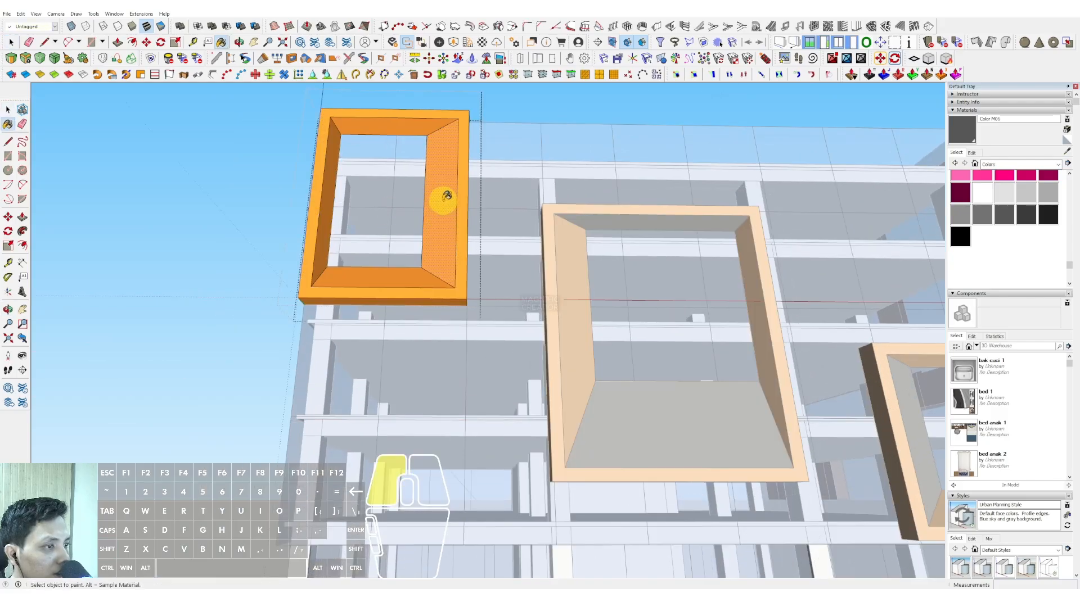
left_click(324, 227)
key("space")
scroll(324, 228, "down", 2)
left_click(188, 258)
Step: Draw a thin horizontal rectangle about 29744 long below the main facade's roof slab, from the building corner to the uppermost frame
scroll(343, 294, "down", 3)
mouse_move(562, 284)
middle_mouse_down()
mouse_move(447, 274)
mouse_move(564, 336)
middle_mouse_up()
scroll(564, 336, "down", 2)
middle_click_drag(415, 349, 513, 244)
scroll(600, 285, "up", 5)
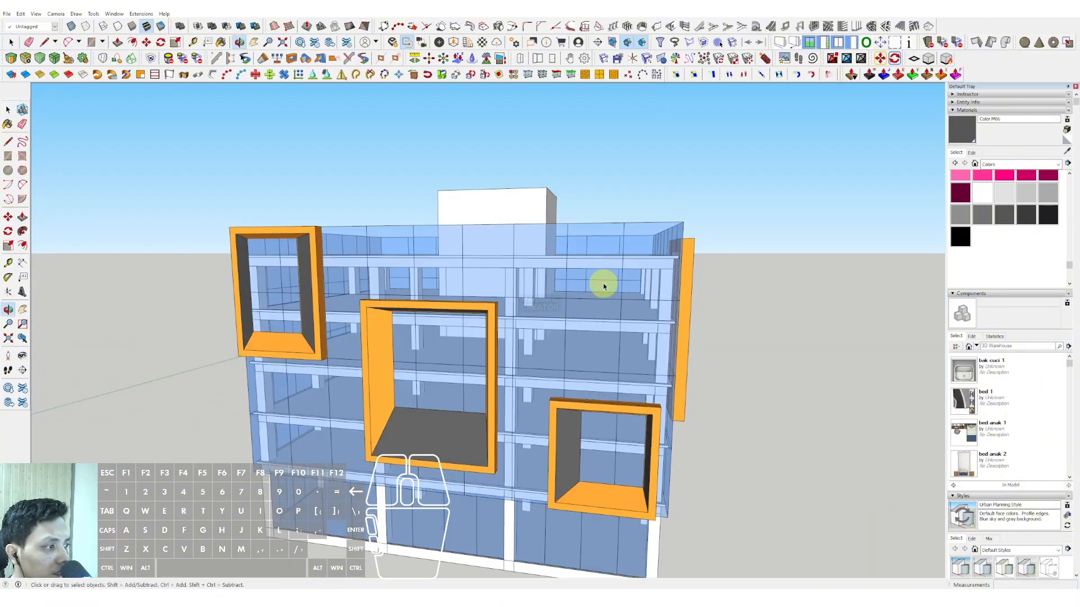
key("r")
scroll(168, 240, "up", 1)
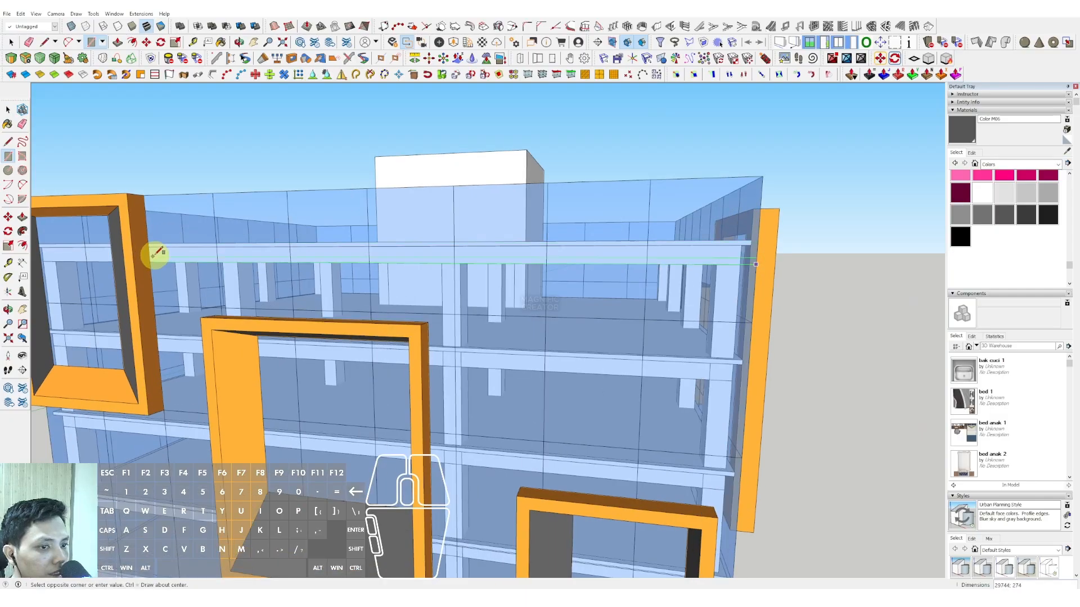
scroll(397, 308, "up", 1)
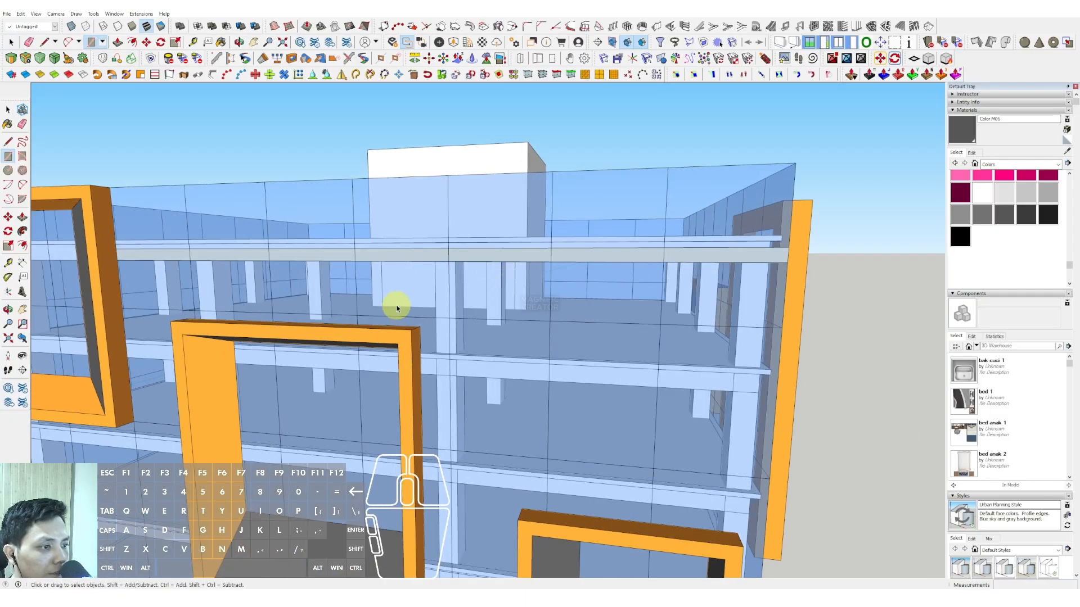
Step: Extrude the thin rectangle outward into a horizontal bar and make the bar a group
middle_click_drag(398, 308, 355, 338)
key("p")
left_click(414, 276)
right_click(424, 278)
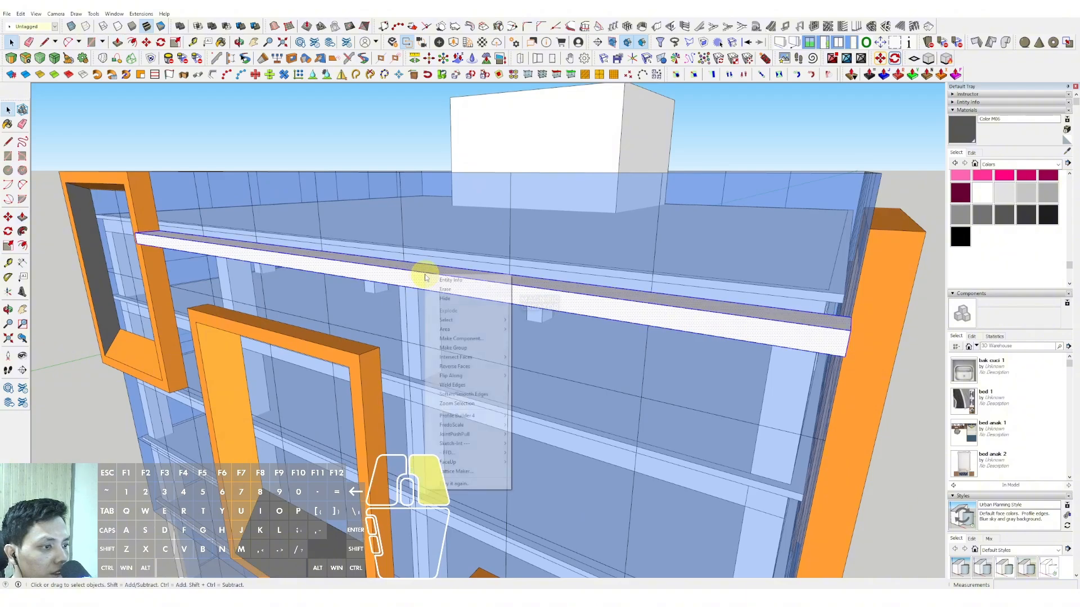
left_click(446, 345)
middle_click_drag(470, 289, 554, 277)
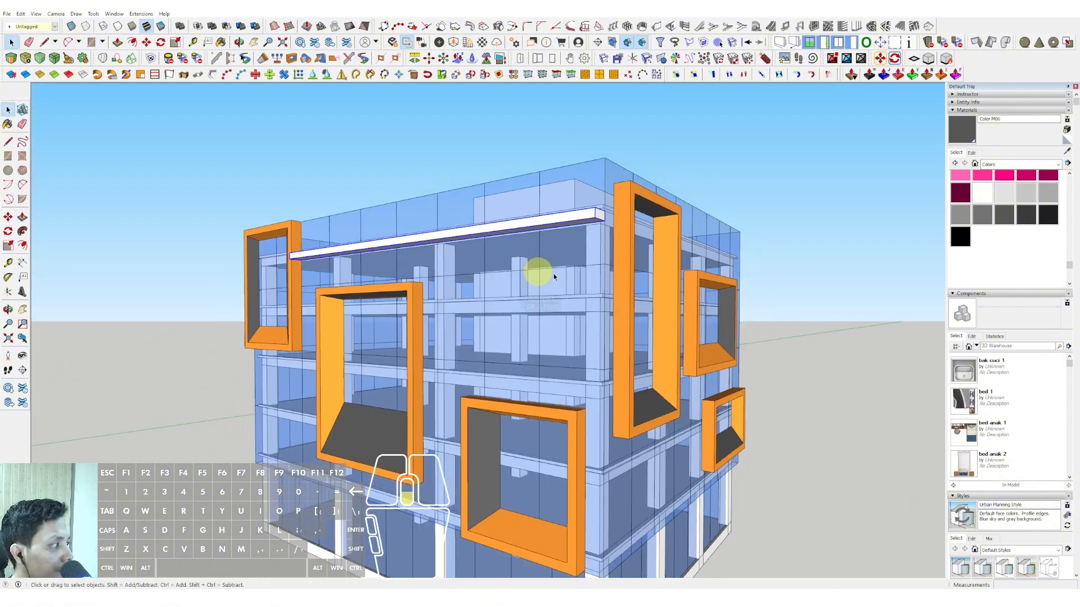
scroll(543, 218, "down", 1)
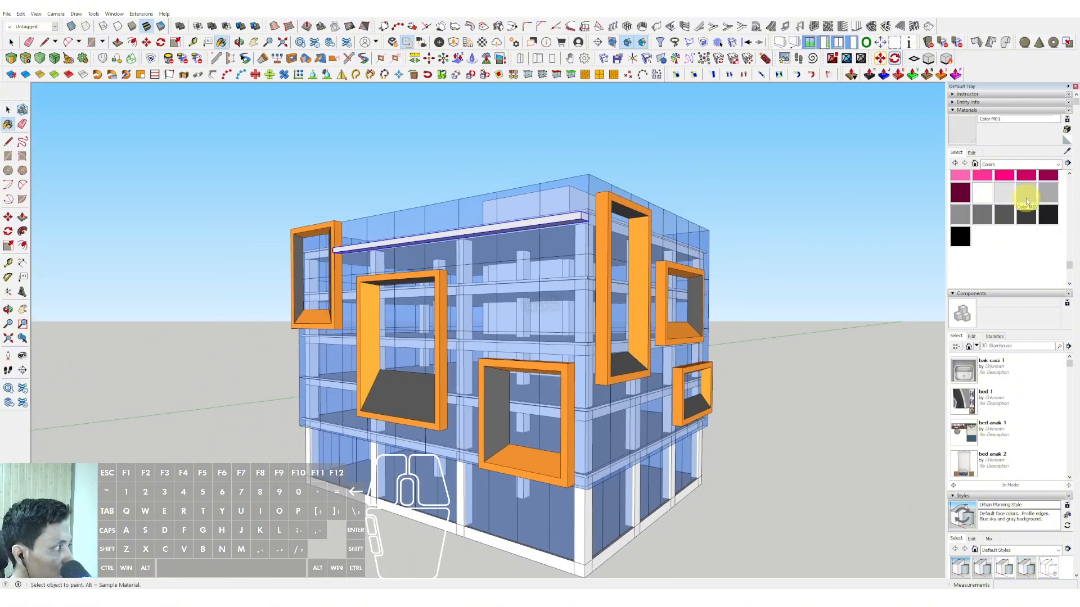
Step: Paint the horizontal bar below the main facade's roof slab with Color M02
left_click(528, 223)
key("space")
scroll(513, 241, "down", 1)
mouse_move(513, 241)
middle_mouse_down()
mouse_move(516, 192)
mouse_move(470, 188)
mouse_move(496, 177)
middle_mouse_up()
scroll(516, 192, "up", 3)
left_click(552, 166)
key("space")
scroll(549, 168, "down", 1)
scroll(475, 190, "down", 2)
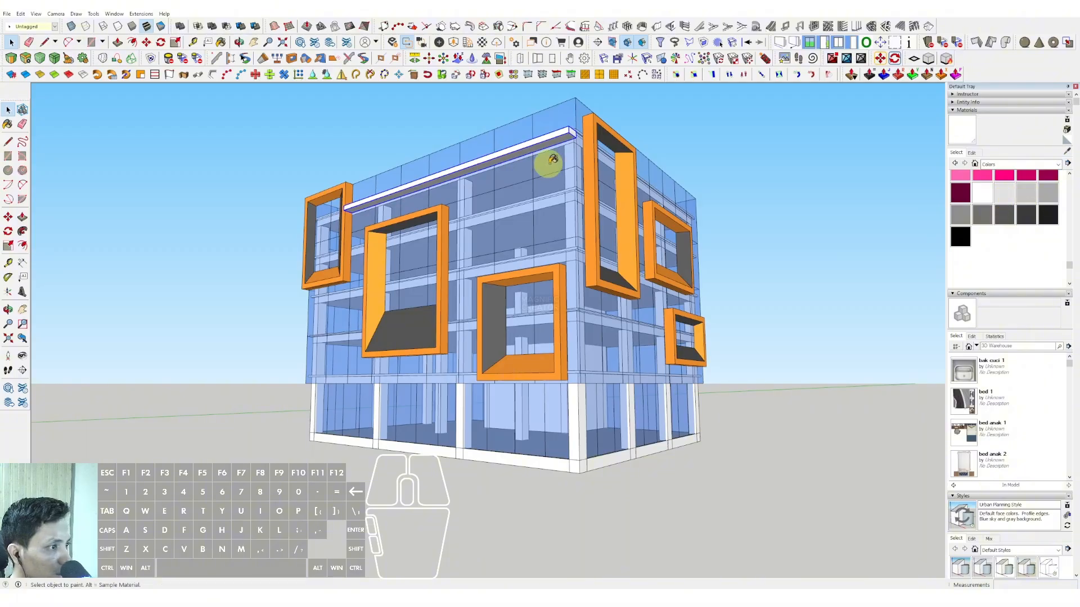
Step: Scale the bar along the blue axis to make it much thinner in height
middle_click_drag(540, 139, 495, 200)
scroll(441, 205, "up", 5)
key("s")
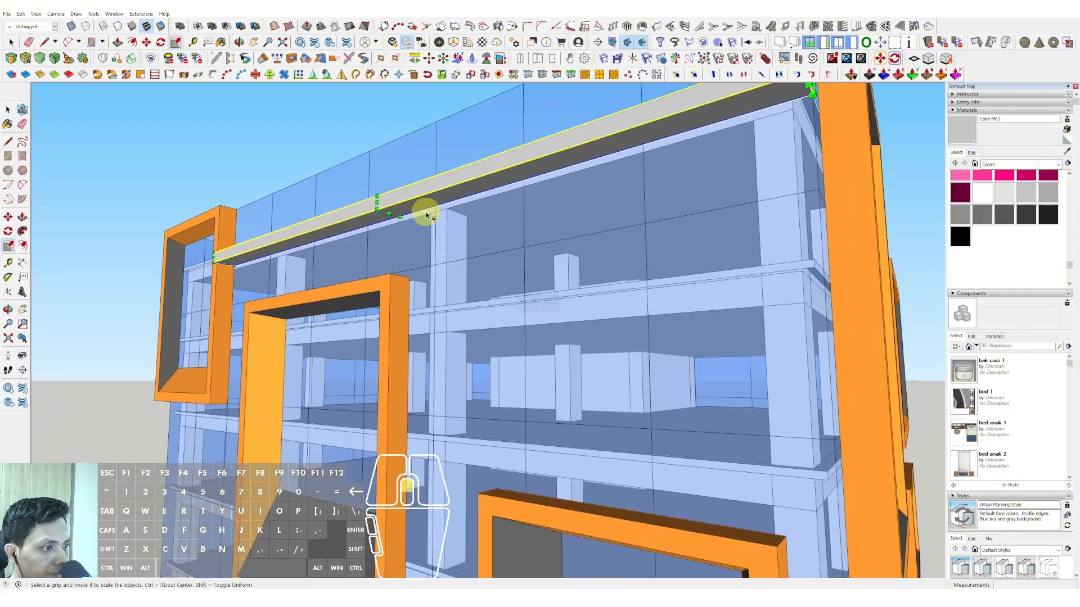
scroll(388, 208, "up", 2)
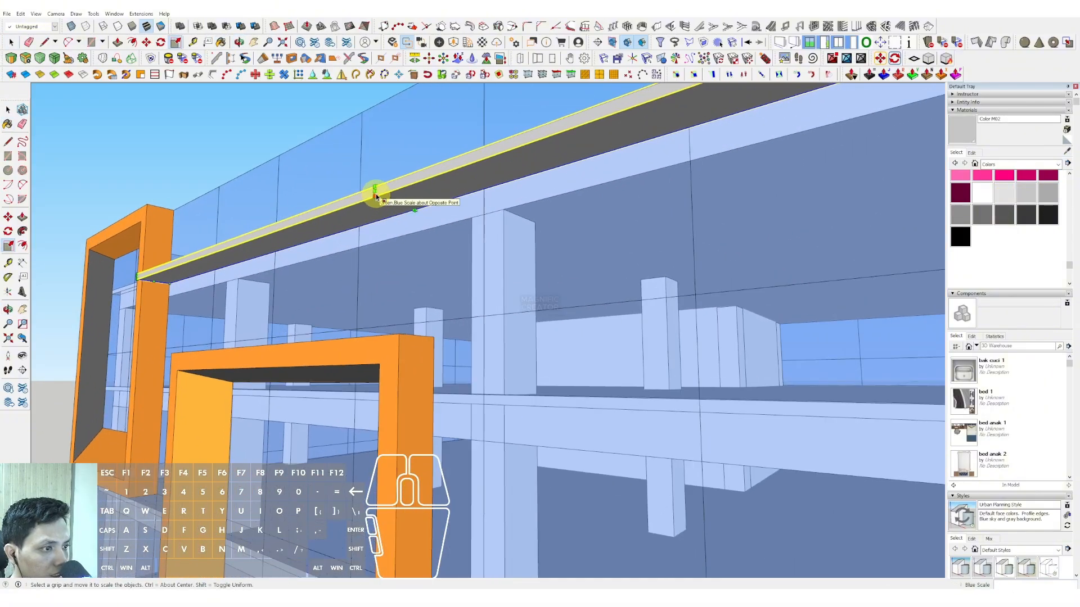
left_click_drag(375, 191, 404, 202)
key("space")
scroll(420, 218, "down", 4)
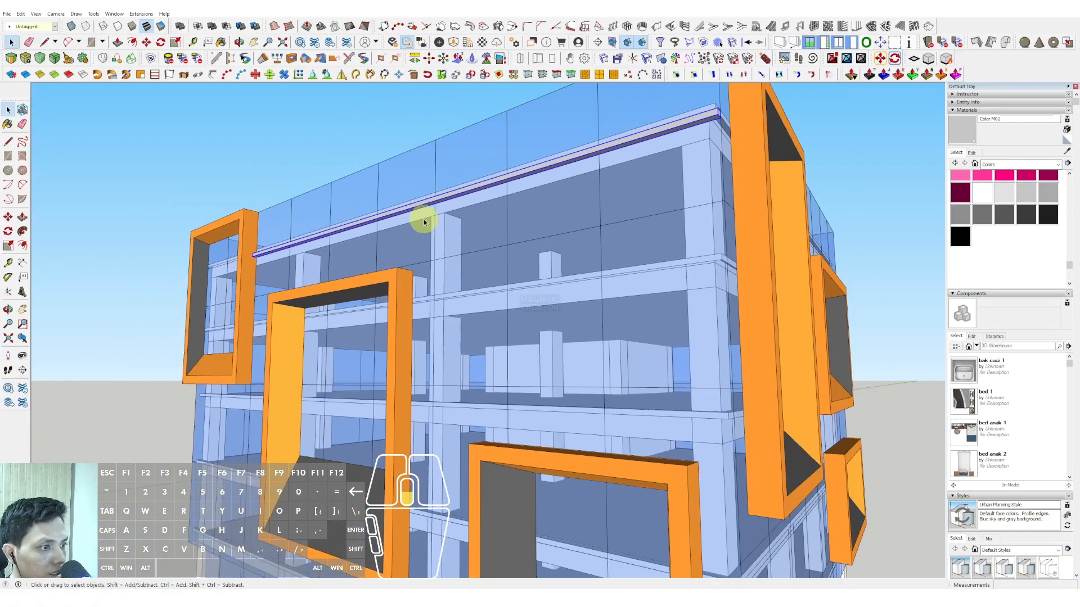
Step: Try copying the bar down to the top of the ground floor and dividing the distance into 15 evenly spaced copies
middle_click_drag(470, 229, 484, 185, "shift")
middle_click_drag(483, 184, 499, 200)
scroll(502, 202, "down", 2)
middle_click_drag(510, 206, 511, 197, "shift")
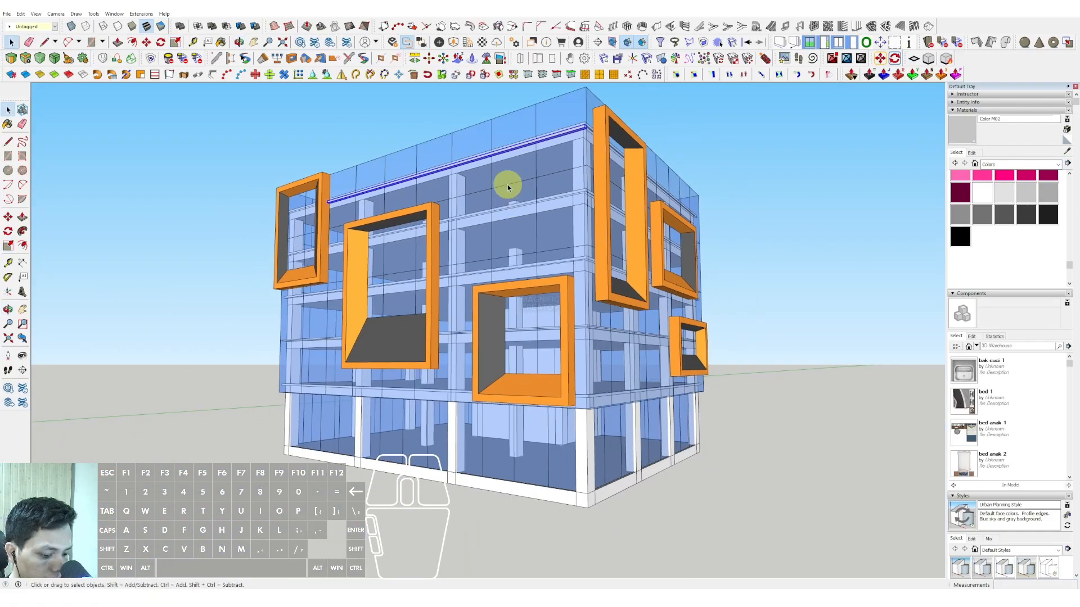
scroll(513, 184, "up", 2)
key("m")
left_click(606, 117)
key("ctrl")
scroll(604, 147, "down", 1)
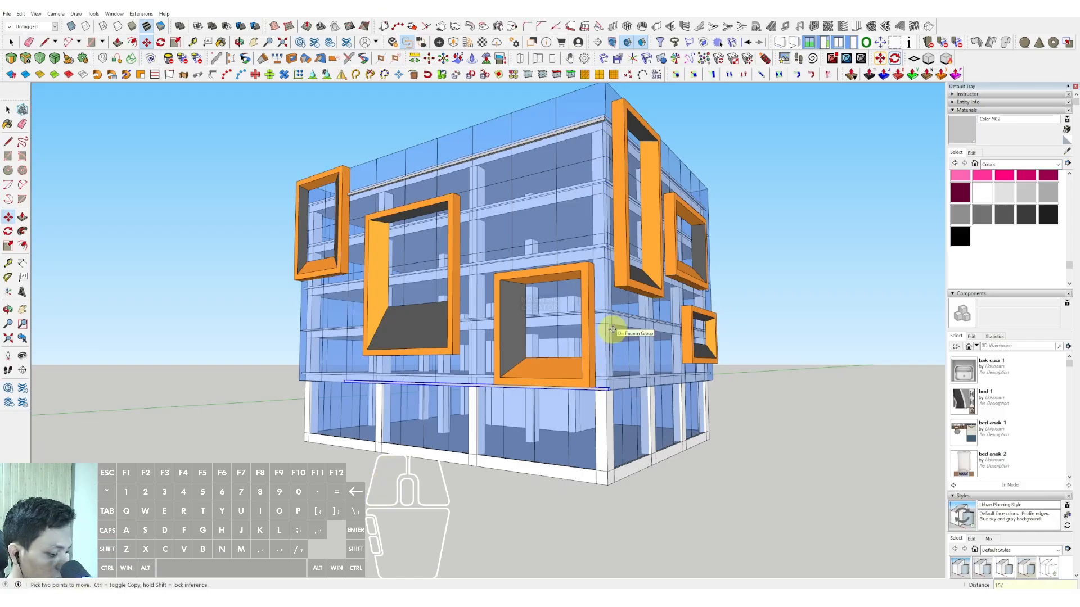
scroll(519, 278, "down", 3)
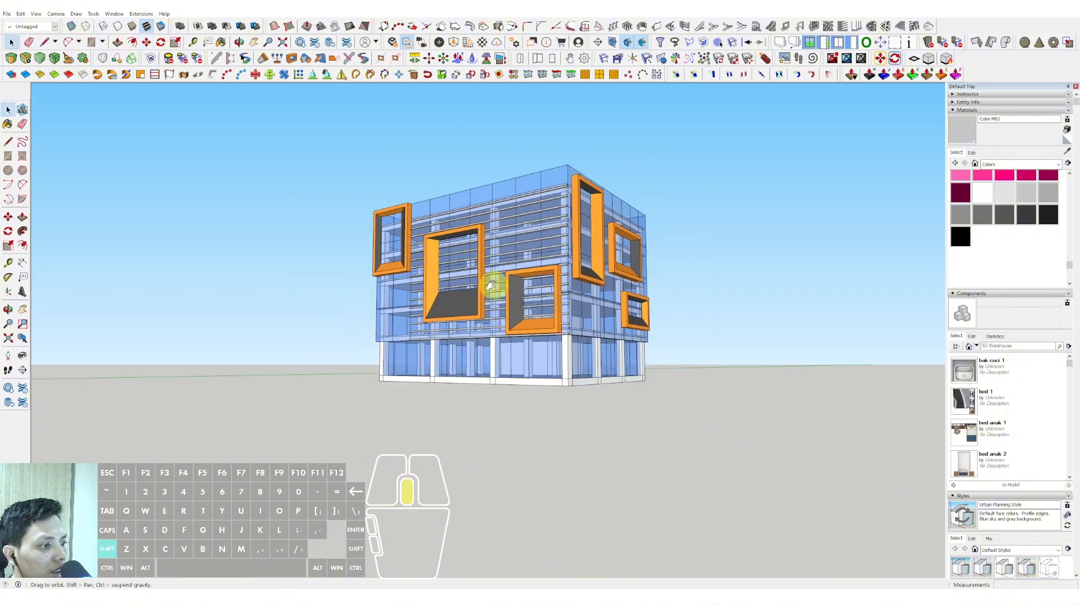
middle_click_drag(489, 282, 389, 279)
key("ctrl+z")
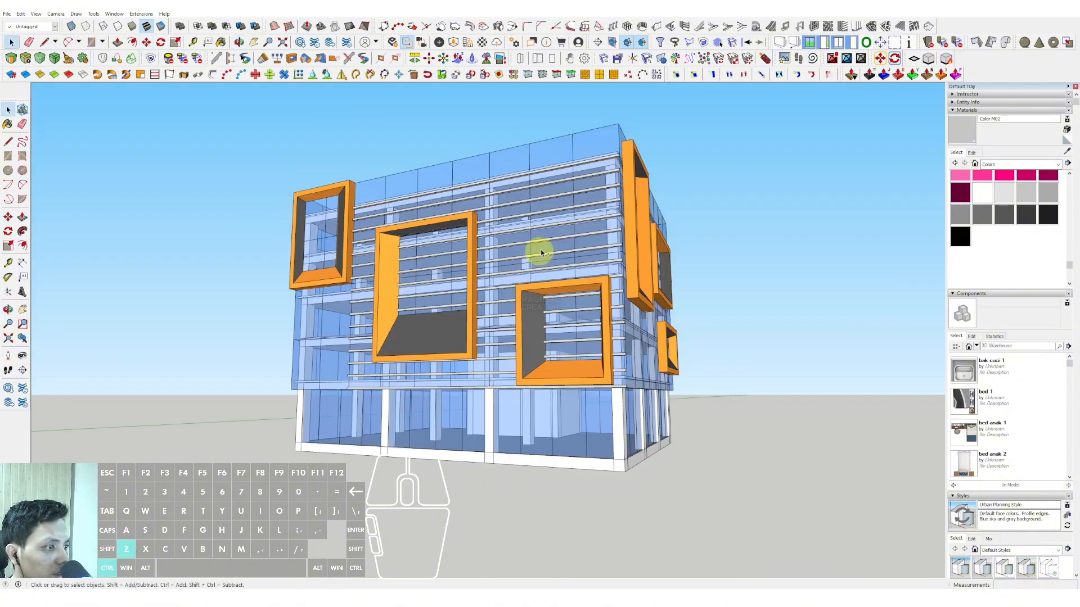
Step: Copy the bar 20344 straight down to the top of the ground-floor corner column and divide the distance into 35 evenly spaced copies
scroll(540, 250, "up", 2)
middle_click_drag(607, 175, 520, 200)
scroll(564, 178, "up", 2)
left_click(564, 140)
scroll(566, 145, "up", 2)
scroll(527, 332, "up", 1)
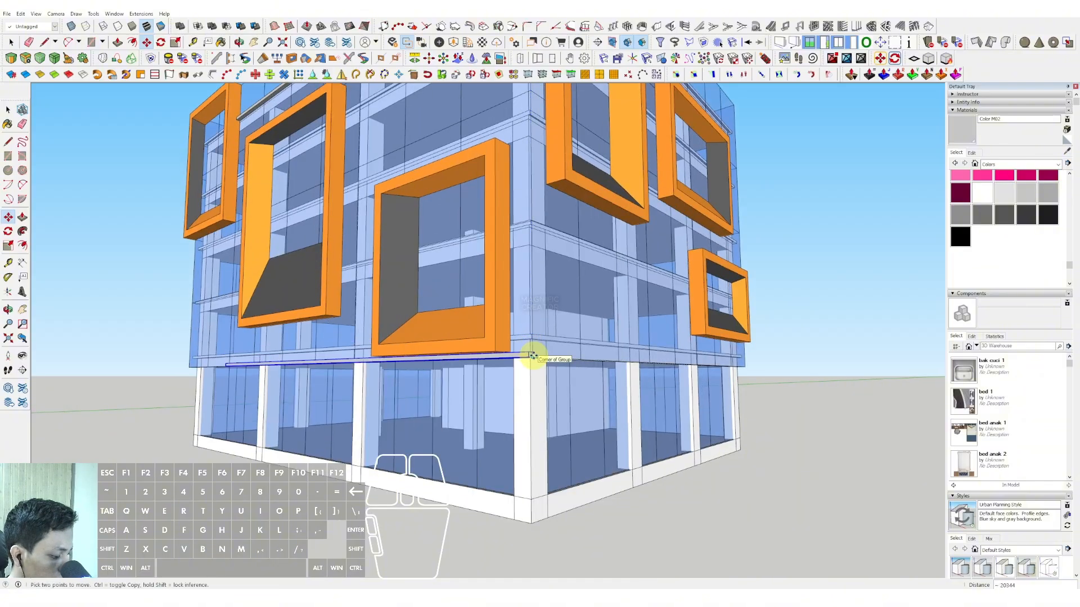
key("Return")
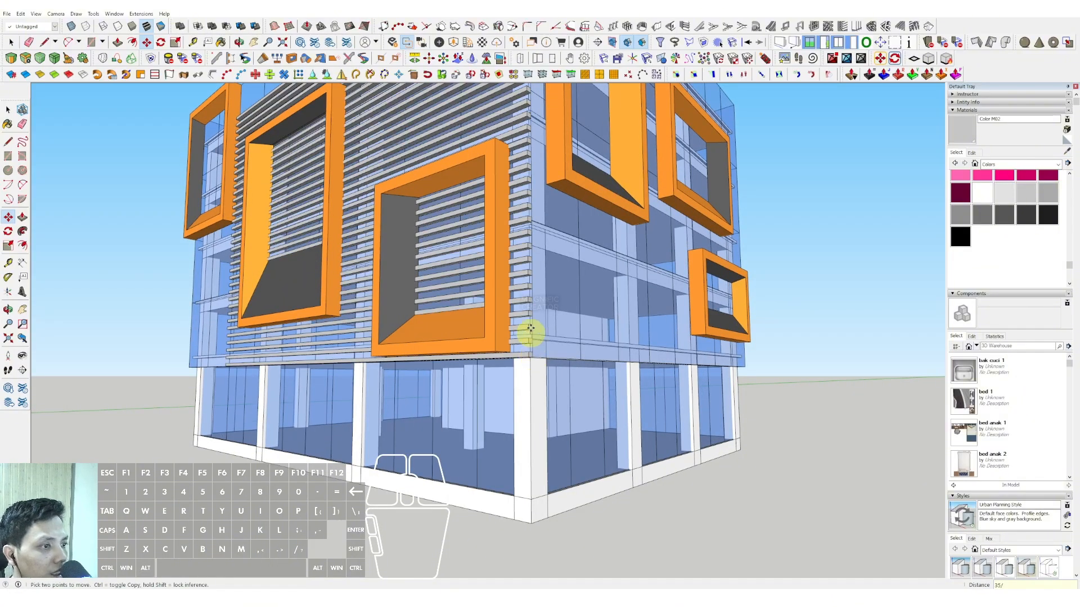
Step: Darken the bars by setting the lightness of Color M02 to 42
scroll(531, 332, "down", 4)
middle_click_drag(461, 331, 402, 279, "shift")
scroll(487, 289, "up", 3)
middle_click_drag(487, 289, 484, 251)
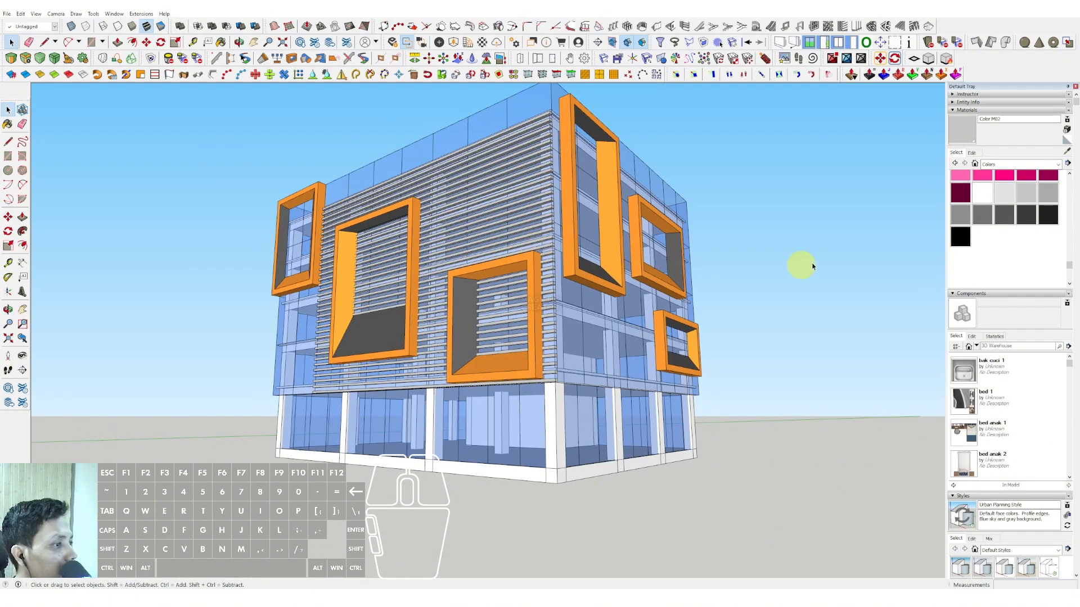
left_click(972, 153)
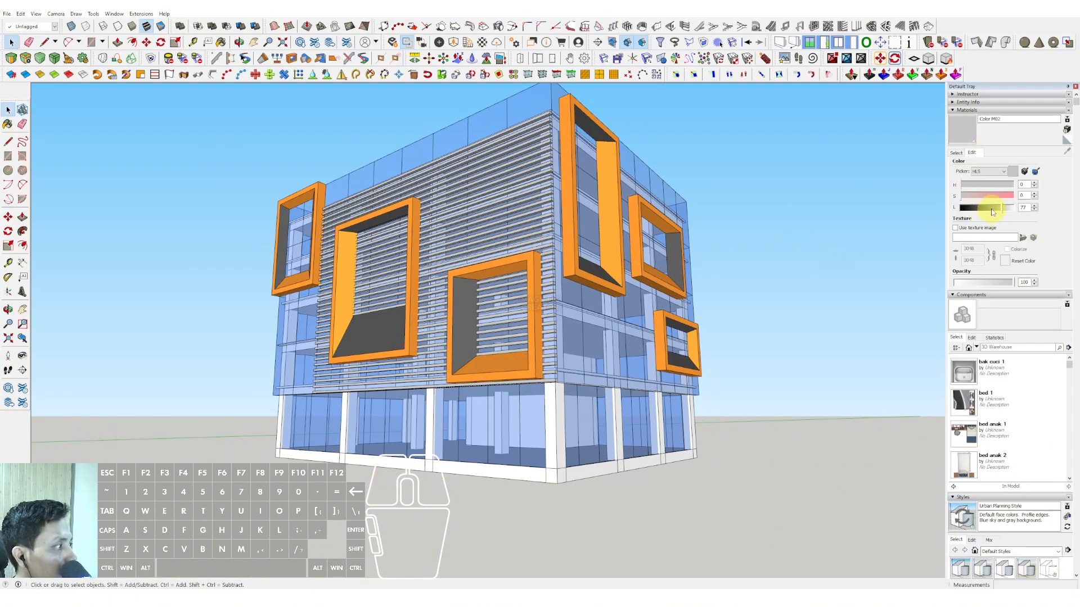
left_click_drag(992, 212, 984, 210)
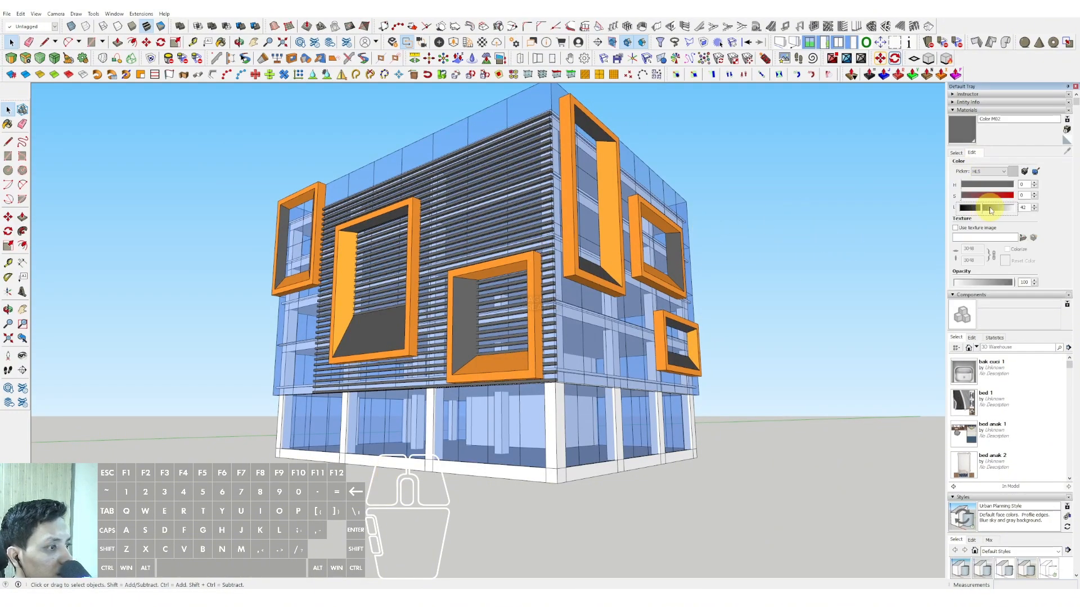
Step: Select all horizontal bars of the main facade at the building corner, from the uppermost to the lowest, and make them one group
middle_click_drag(528, 228, 603, 372)
scroll(568, 301, "up", 2)
middle_click_drag(564, 289, 520, 296)
scroll(568, 298, "up", 6)
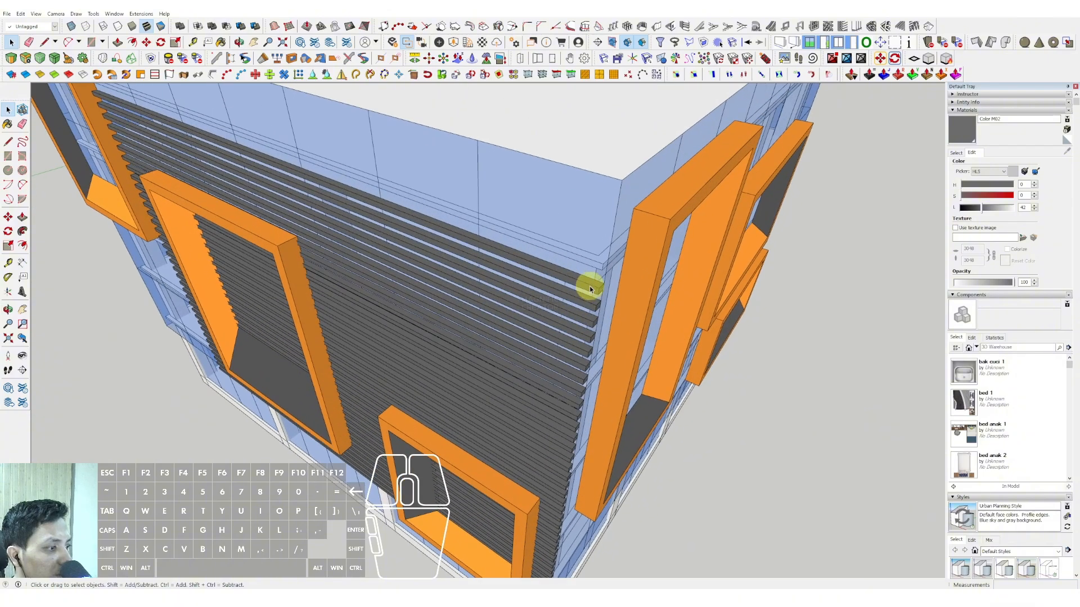
left_click(589, 286)
left_click(591, 309, "shift")
scroll(592, 309, "down", 1)
middle_click_drag(591, 309, 553, 242, "shift")
scroll(553, 242, "up", 1)
left_click(555, 244, "shift")
left_click(556, 263, "shift")
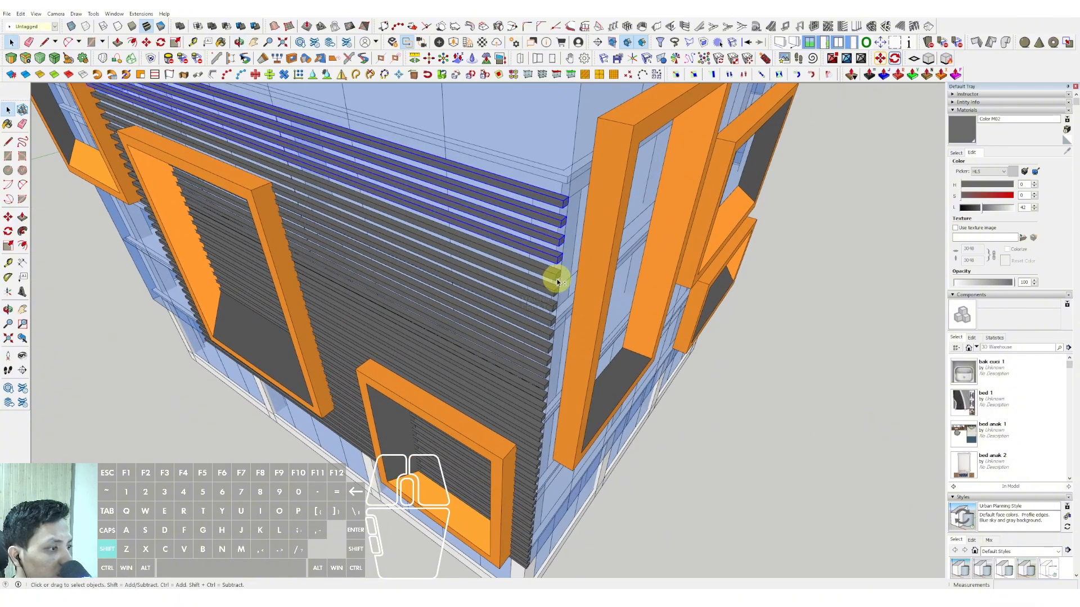
left_click(544, 336, "shift")
left_click(545, 362, "shift")
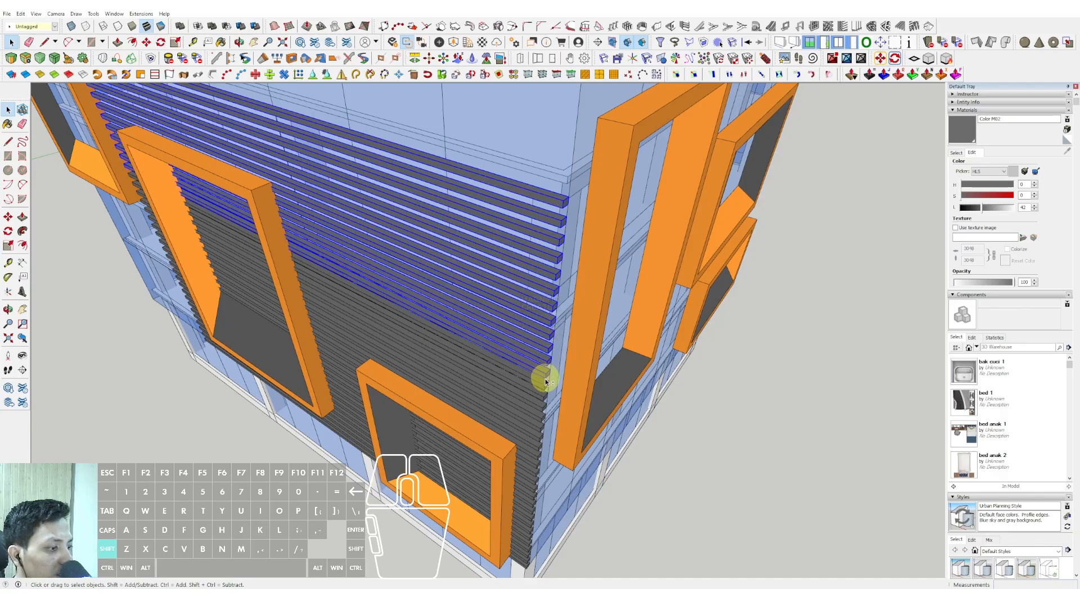
scroll(545, 378, "up", 3)
scroll(542, 419, "down", 3)
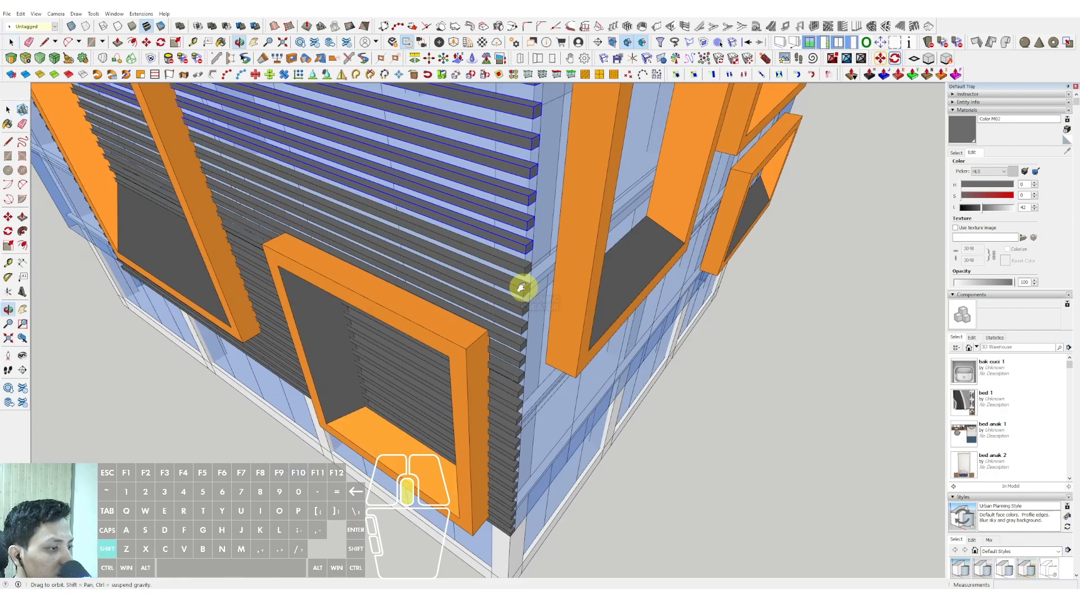
scroll(519, 272, "up", 3)
scroll(523, 329, "up", 2)
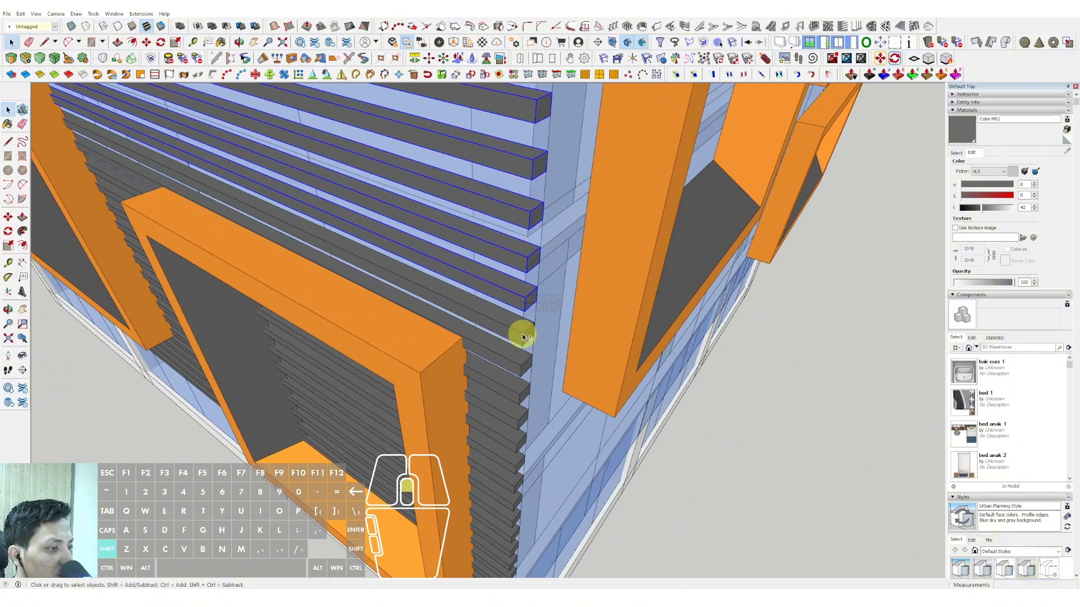
scroll(518, 390, "down", 3)
scroll(514, 380, "up", 2)
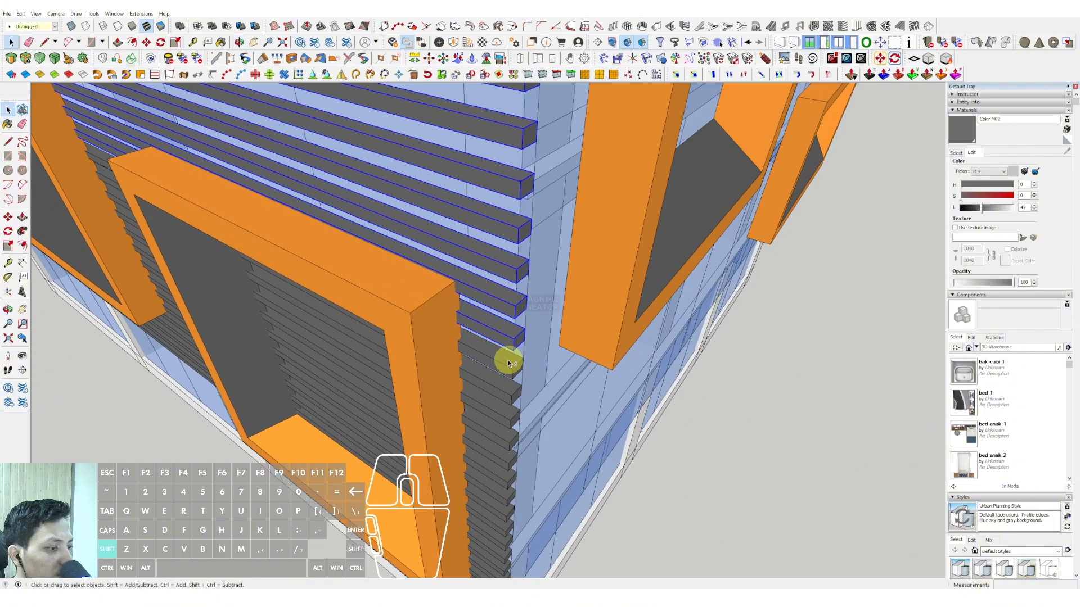
middle_click_drag(513, 419, 527, 336)
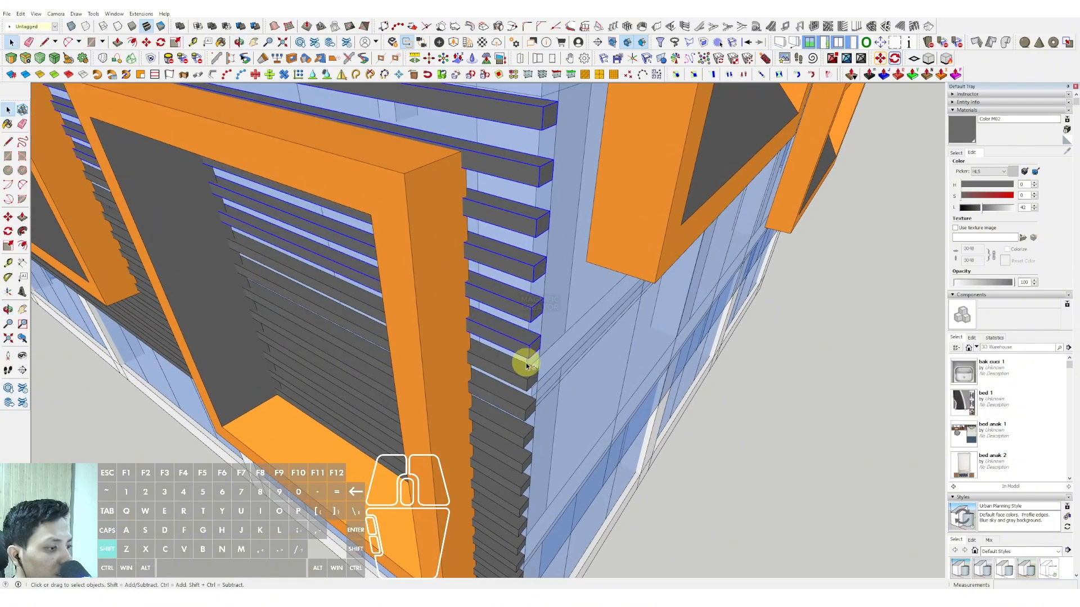
scroll(526, 410, "down", 2, "shift")
middle_click_drag(523, 399, 523, 317, "shift")
scroll(520, 322, "up", 2, "shift")
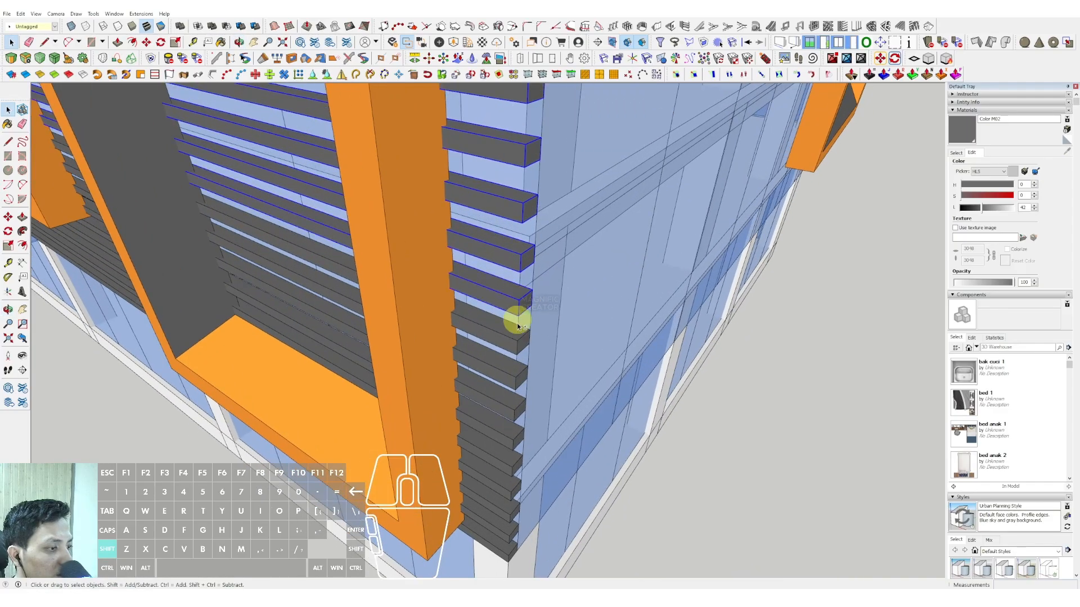
middle_click_drag(515, 364, 514, 377, "shift")
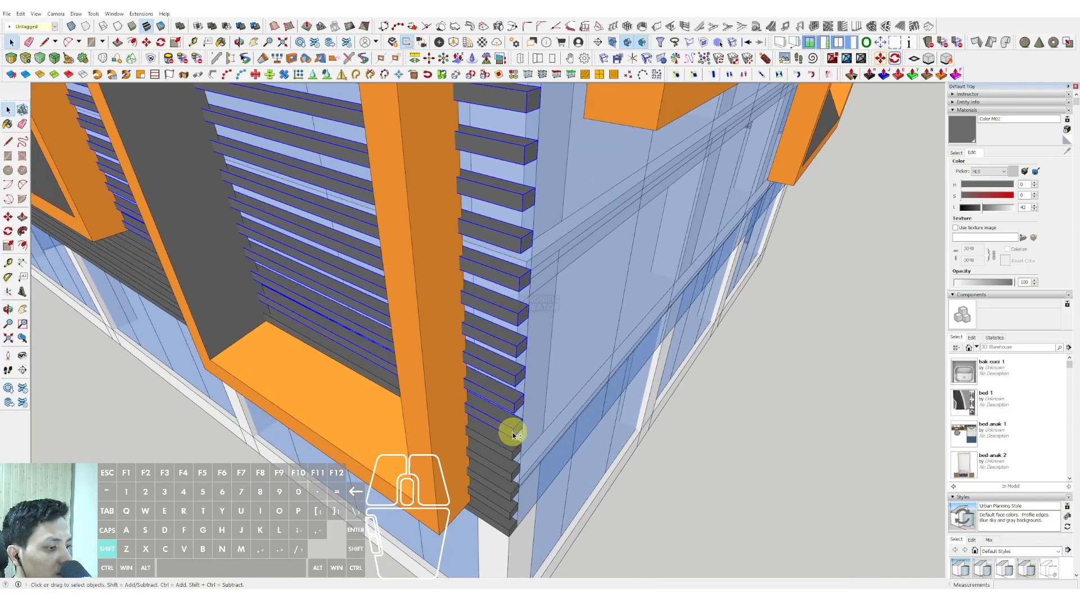
middle_click_drag(512, 479, 528, 385, "shift")
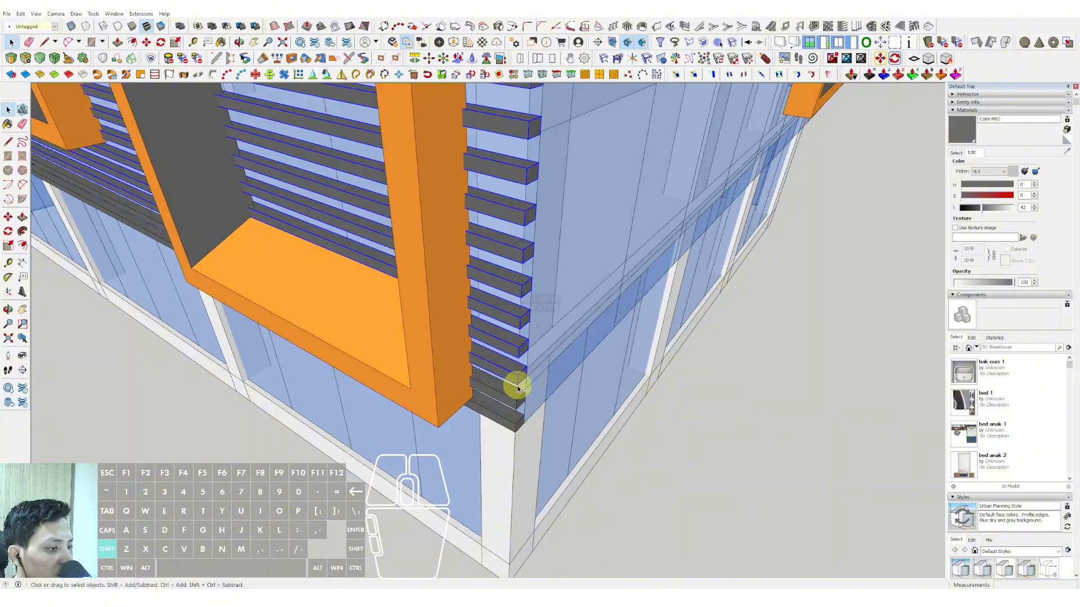
scroll(515, 419, "down", 8)
middle_click_drag(501, 211, 503, 284, "shift")
scroll(508, 238, "up", 5)
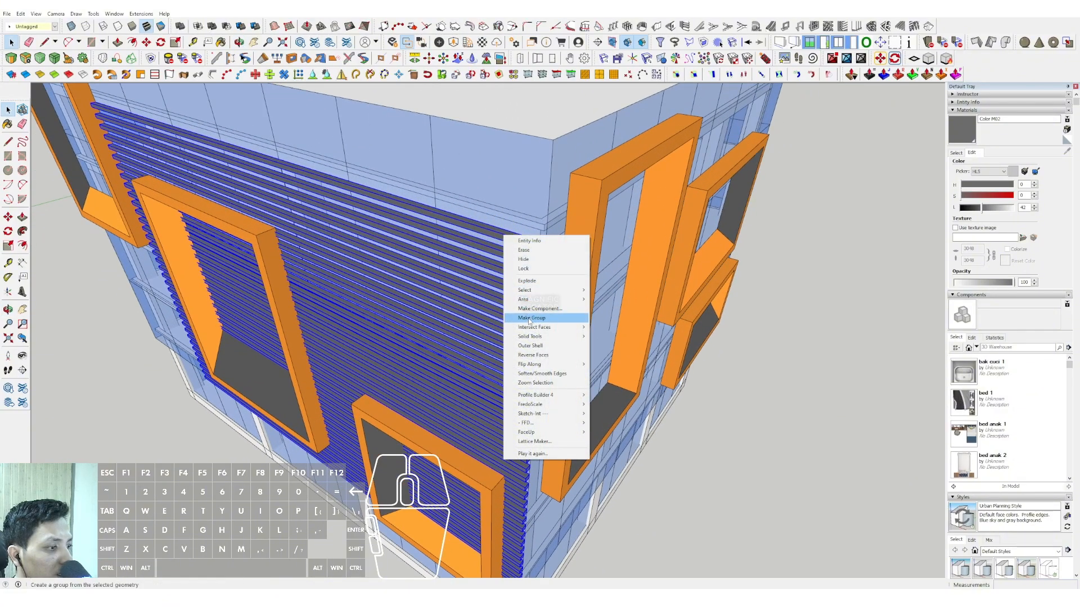
left_click(529, 321)
Step: Rotate a copy of the bar group 90 degrees about the building corner onto the side facade
scroll(521, 279, "down", 4)
middle_click_drag(360, 230, 511, 371)
scroll(418, 259, "up", 3)
scroll(372, 253, "up", 3)
key("m")
scroll(371, 254, "up", 2)
key("q")
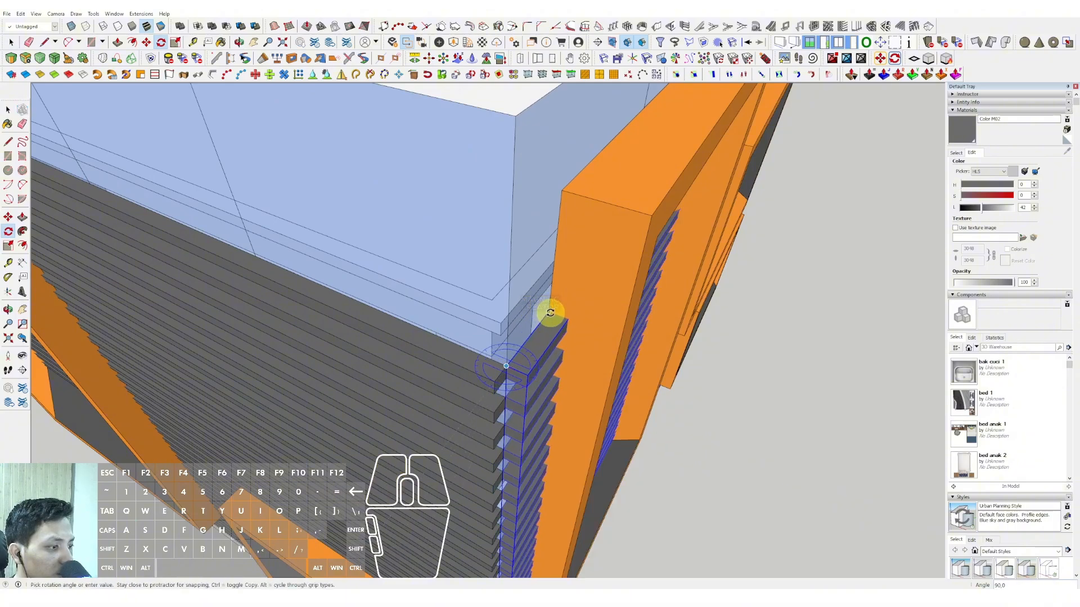
left_click(550, 310)
key("space")
scroll(538, 300, "down", 3)
middle_click_drag(537, 299, 526, 444)
scroll(551, 200, "down", 3)
scroll(523, 310, "down", 2)
scroll(513, 301, "up", 2)
Step: Place Silhouette Man Walking Bag and the walking woman silhouette from the Components Sampler on the ground before the main facade
left_click(976, 346)
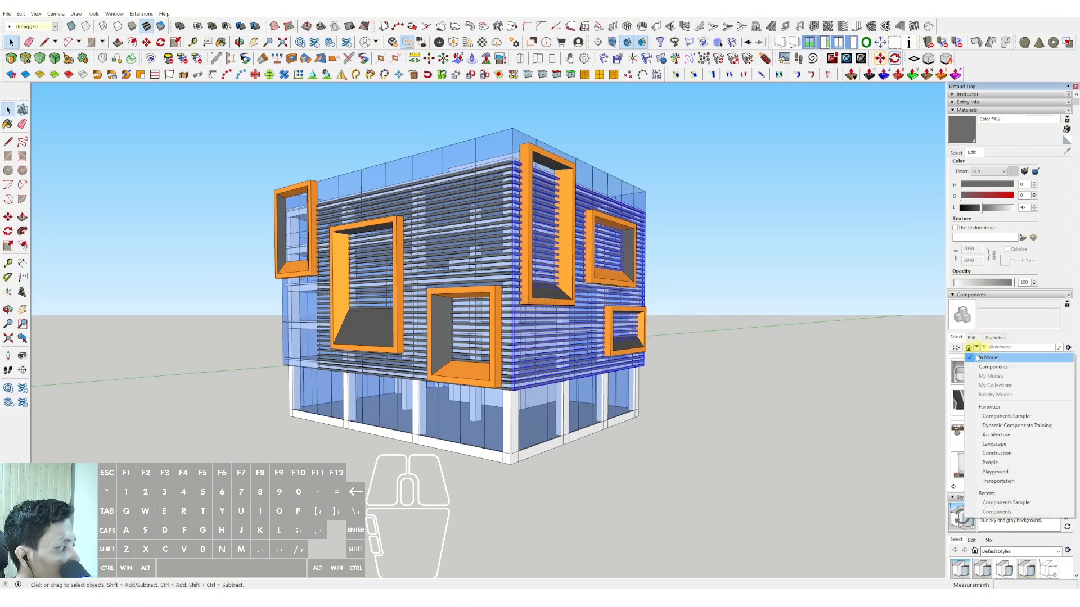
left_click(984, 369)
left_click(968, 374)
scroll(976, 399, "down", 5)
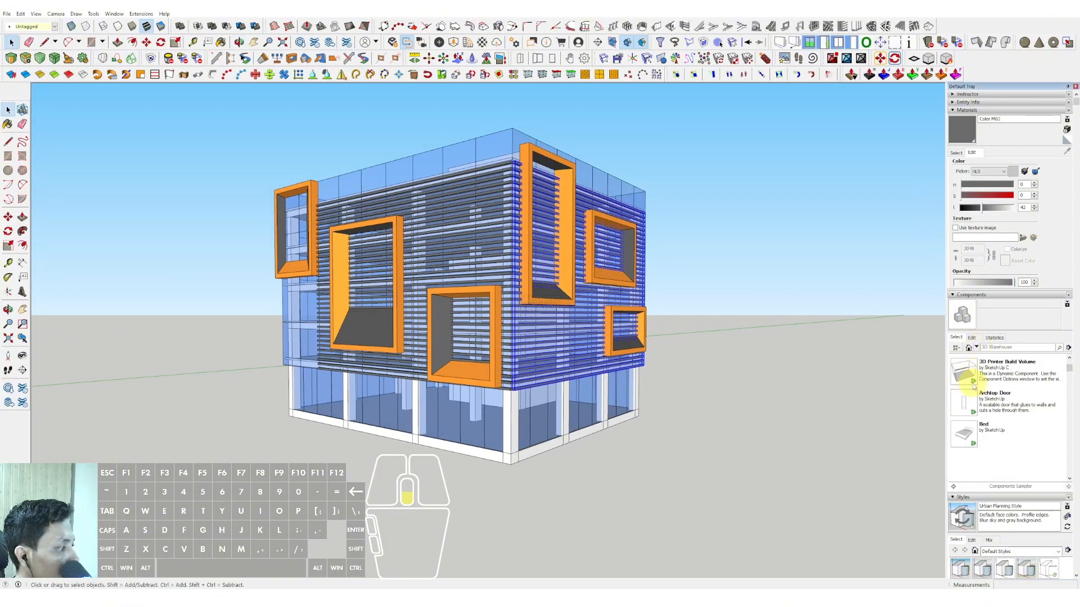
scroll(982, 419, "down", 2)
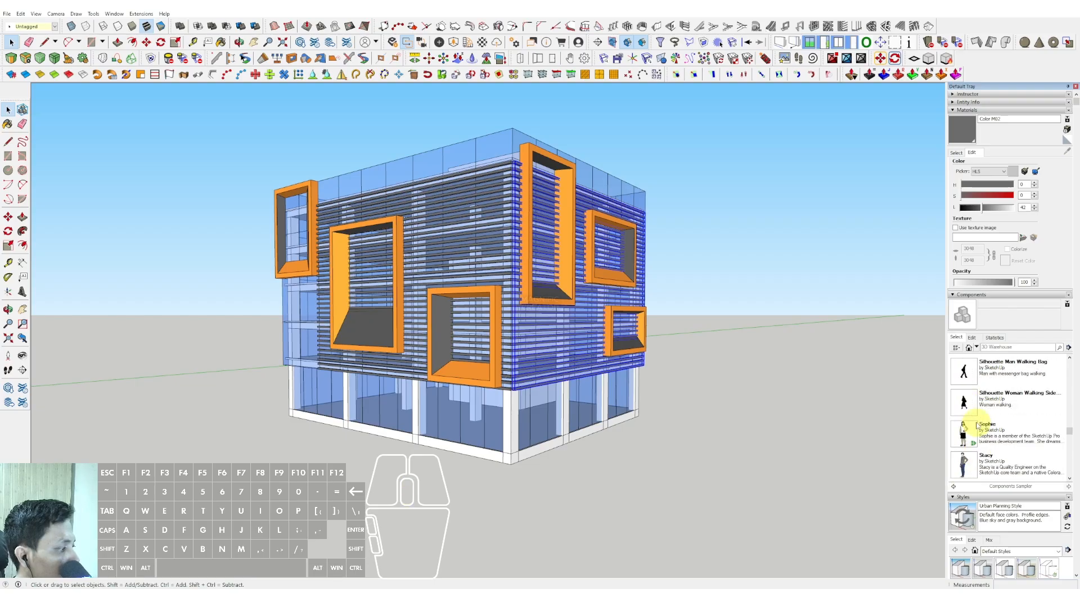
left_click(964, 371)
left_click(420, 462)
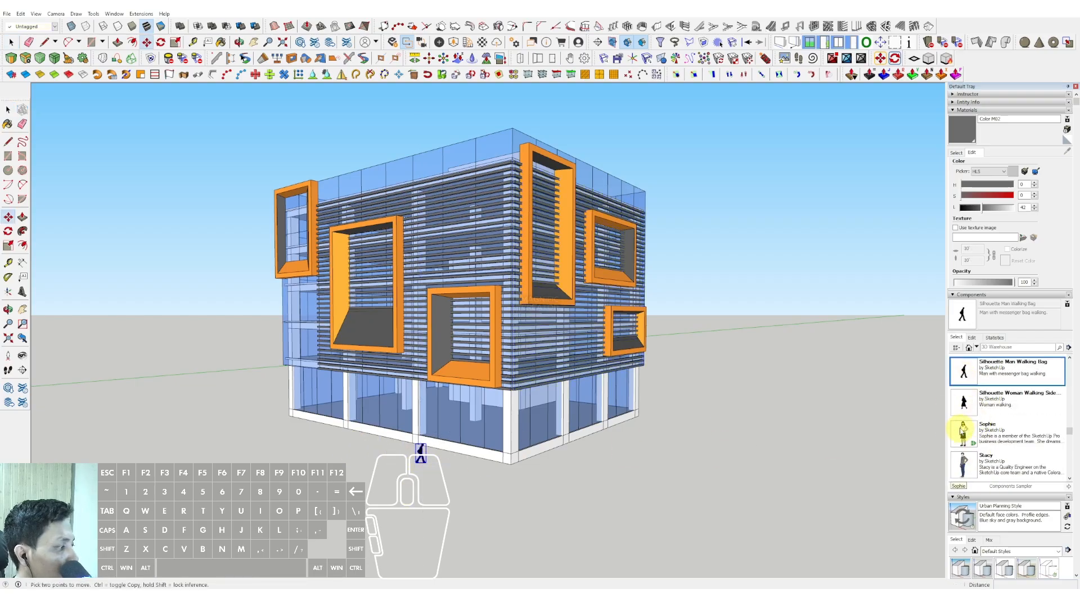
left_click(438, 465)
key("space")
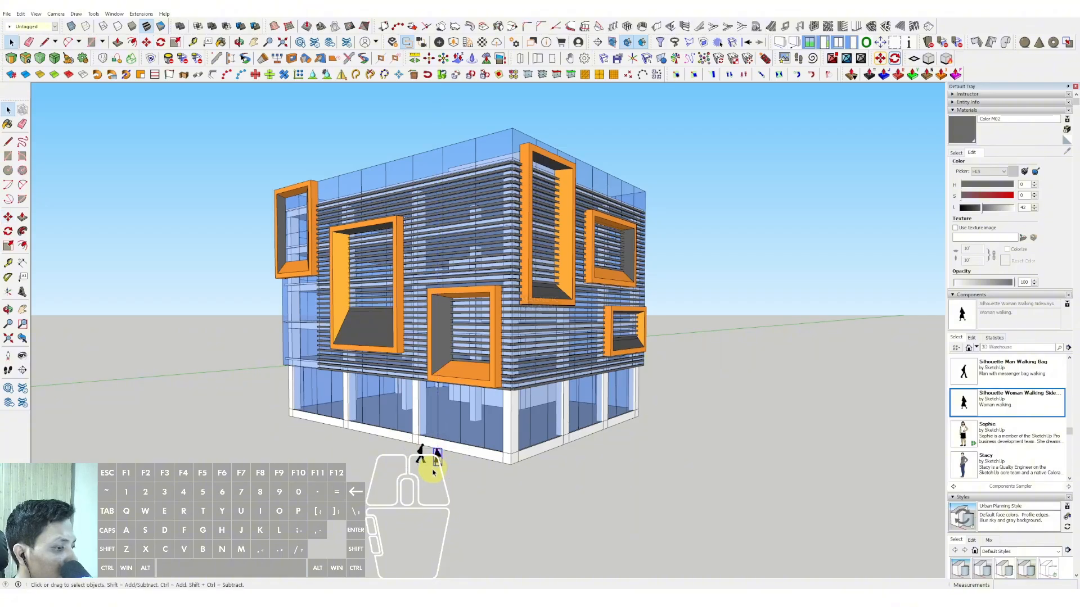
Step: Draw a horizontal strip rectangle on the main facade from the top of the corner column to the next ground-floor column
scroll(447, 452, "up", 6)
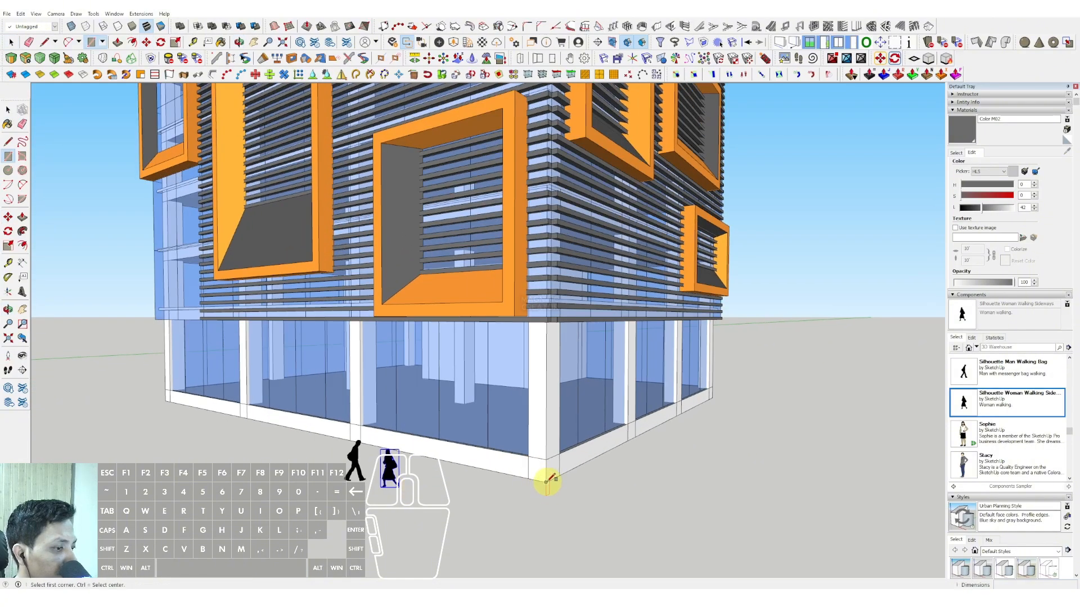
key("r")
left_click(547, 318)
scroll(394, 303, "up", 3)
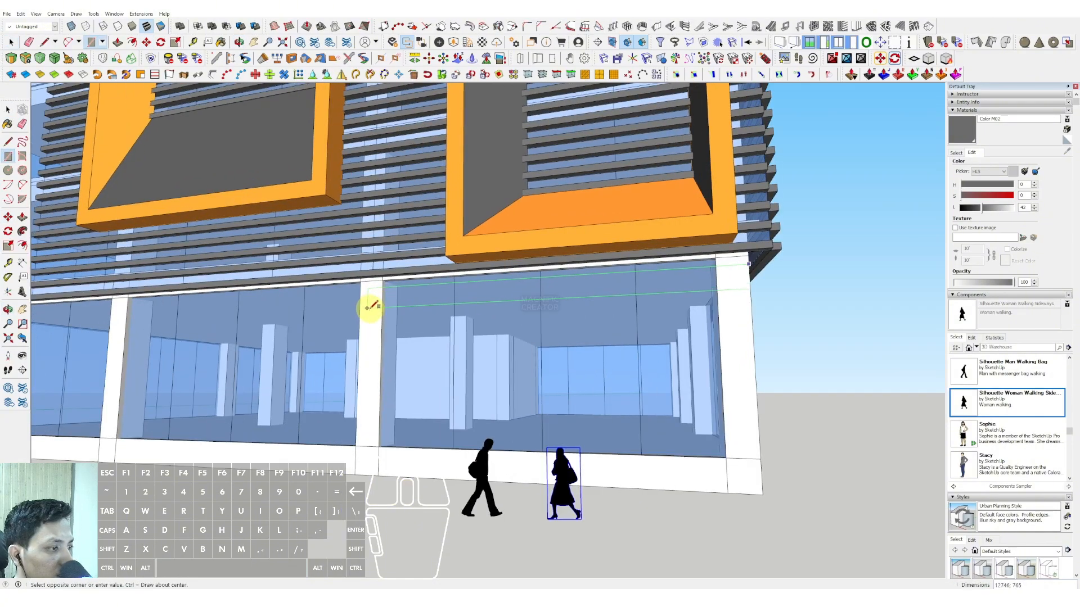
left_click(392, 293)
Step: Extrude the strip rectangle about 6516 outward with Push/Pull to form an entrance canopy
key("p")
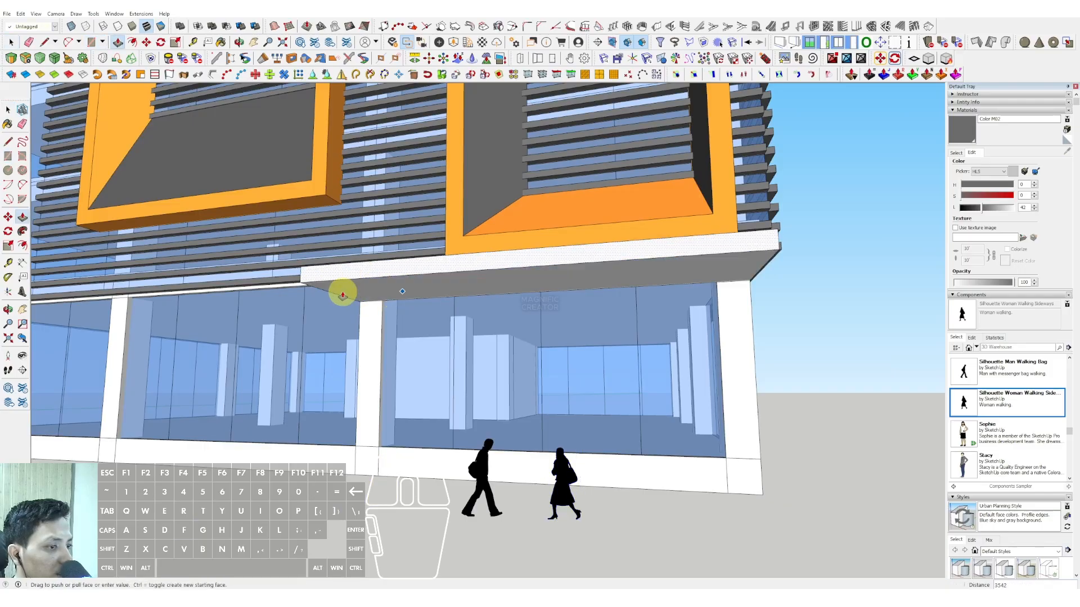
scroll(338, 289, "down", 2)
middle_click_drag(304, 268, 211, 322)
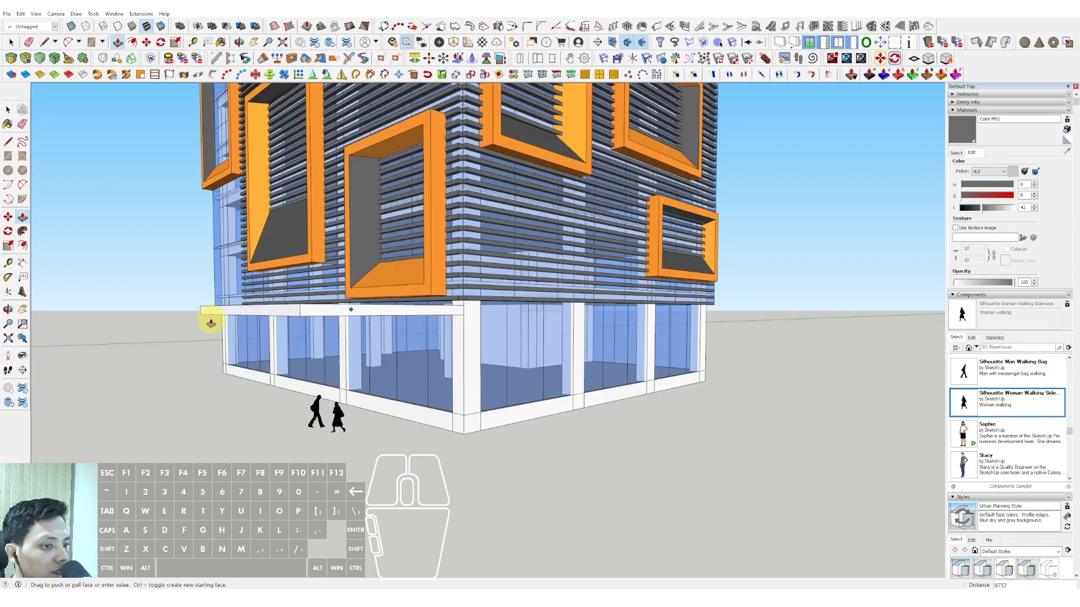
left_click(251, 318)
scroll(362, 309, "up", 1)
middle_click_drag(366, 309, 323, 329)
Step: Make the extruded entrance canopy into a group
key("space")
triple_click(325, 321)
right_click(325, 321)
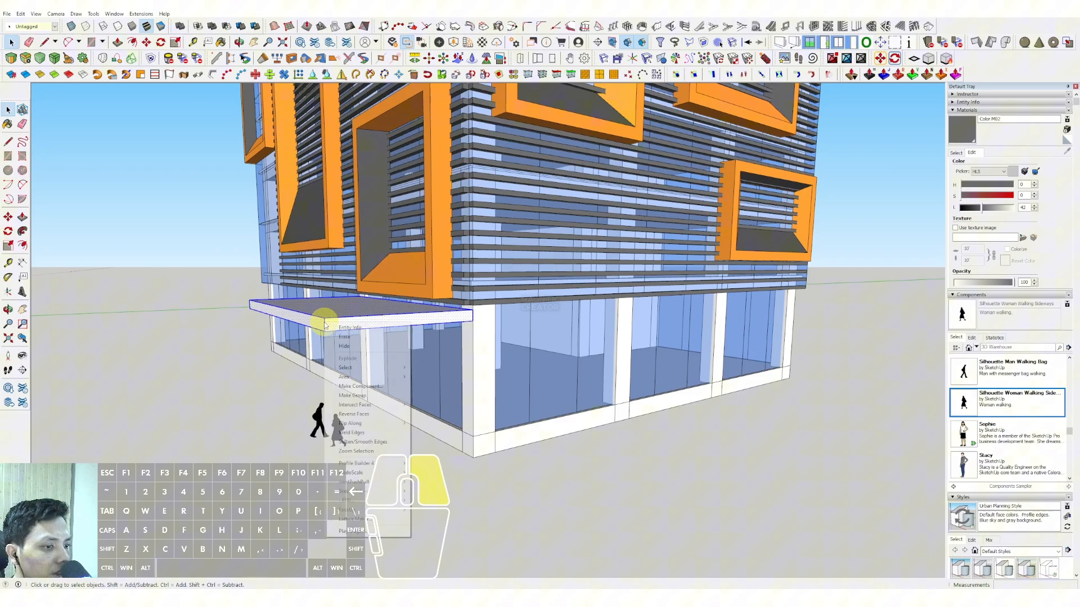
left_click(356, 395)
Step: Sample the orange material from a facade frame and paint the canopy group with it
middle_click_drag(415, 309, 349, 315)
left_click(956, 153)
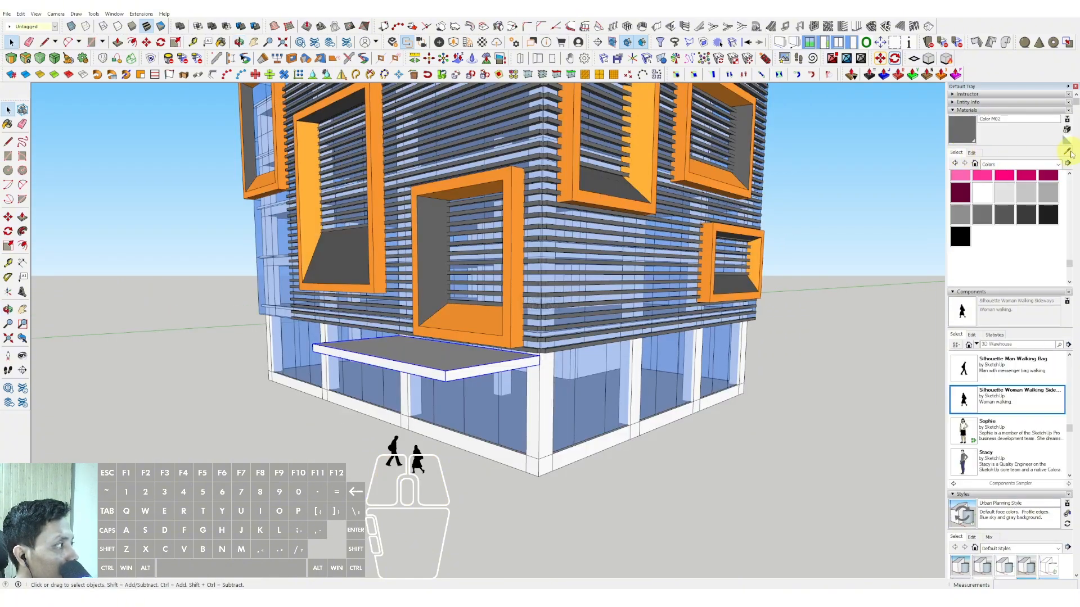
middle_click_drag(512, 236, 525, 332)
left_click(525, 333, "alt")
left_click(448, 456)
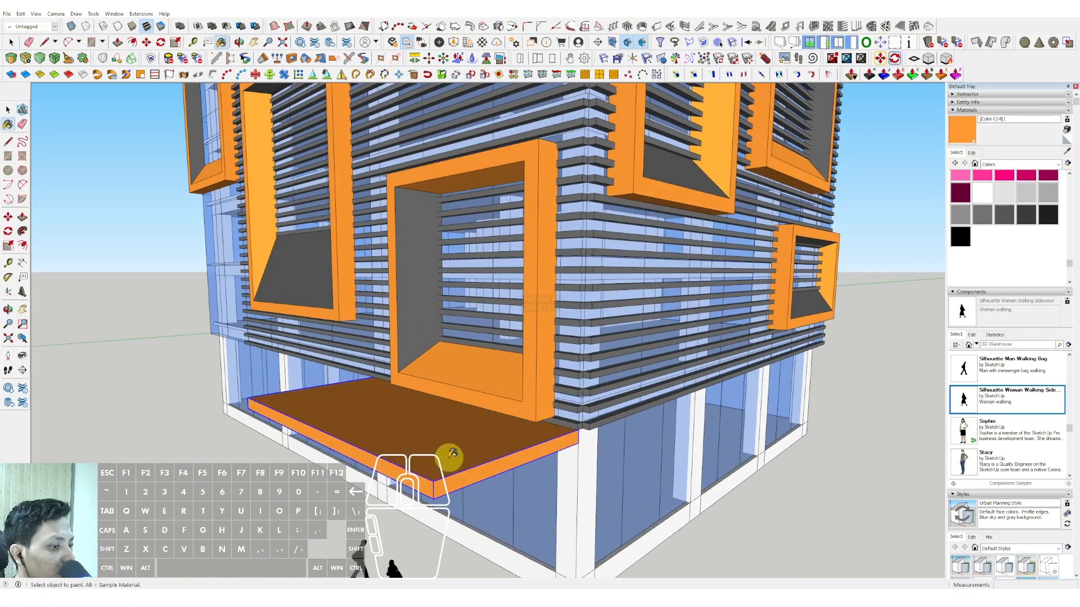
Step: Try an entrance platform: draw a rectangle on the base wall between the corner and next column, and extrude it outward
mouse_move(449, 456)
middle_mouse_down()
mouse_move(501, 352)
mouse_move(378, 373)
mouse_move(472, 363)
mouse_move(533, 477)
middle_mouse_up()
key("r")
scroll(358, 433, "up", 3)
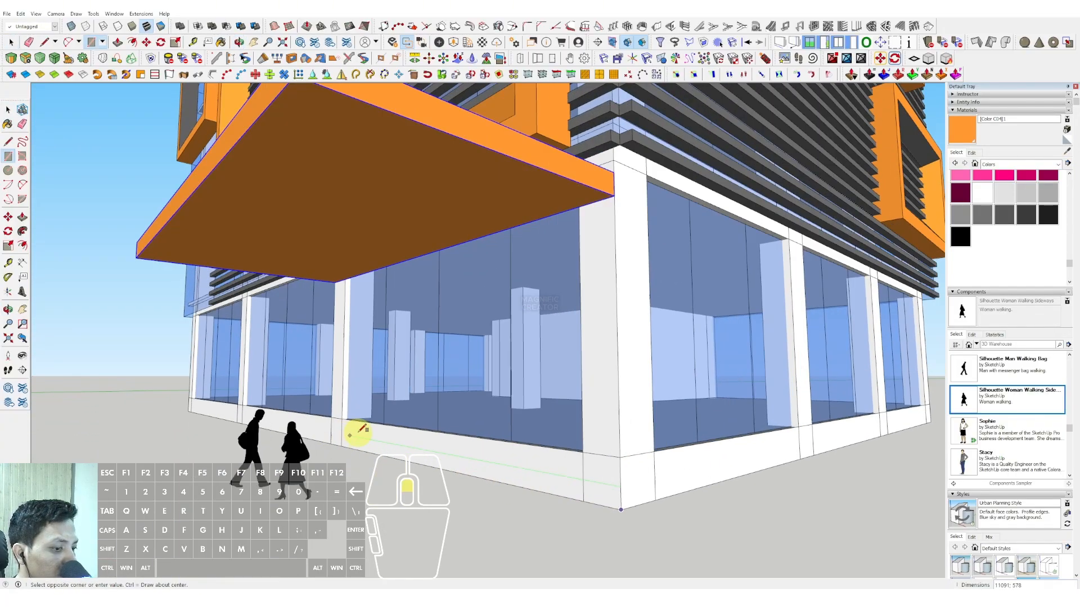
left_click(332, 420)
scroll(475, 463, "down", 3)
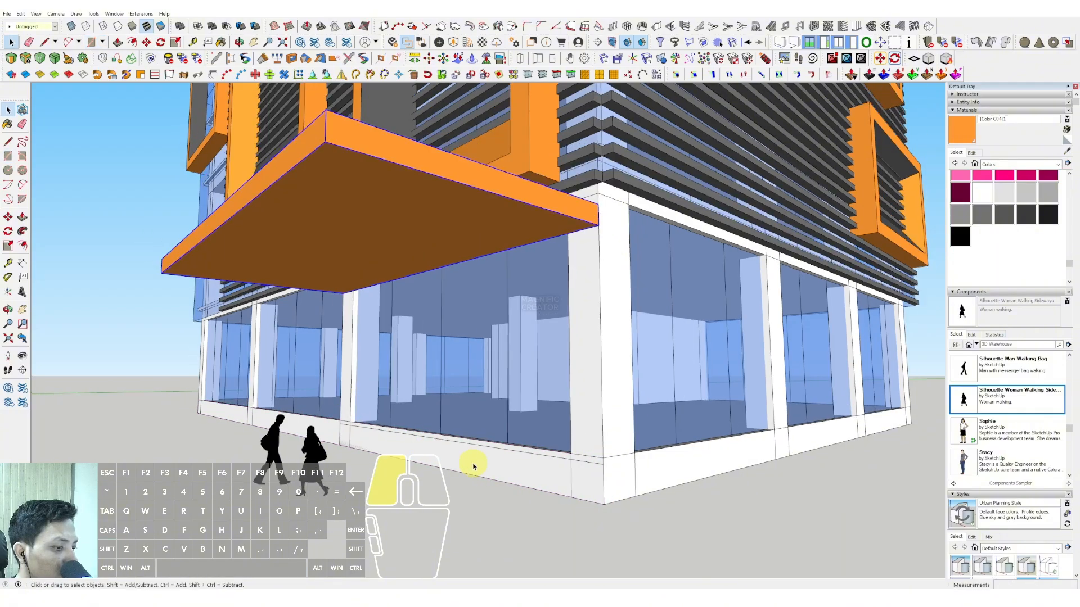
key("p")
scroll(425, 467, "down", 2)
left_click(398, 486)
key("space")
Step: Draw a stepped stair profile with the Line tool on the platform's end face, rising from the ground toward the corner column
scroll(483, 509, "up", 3)
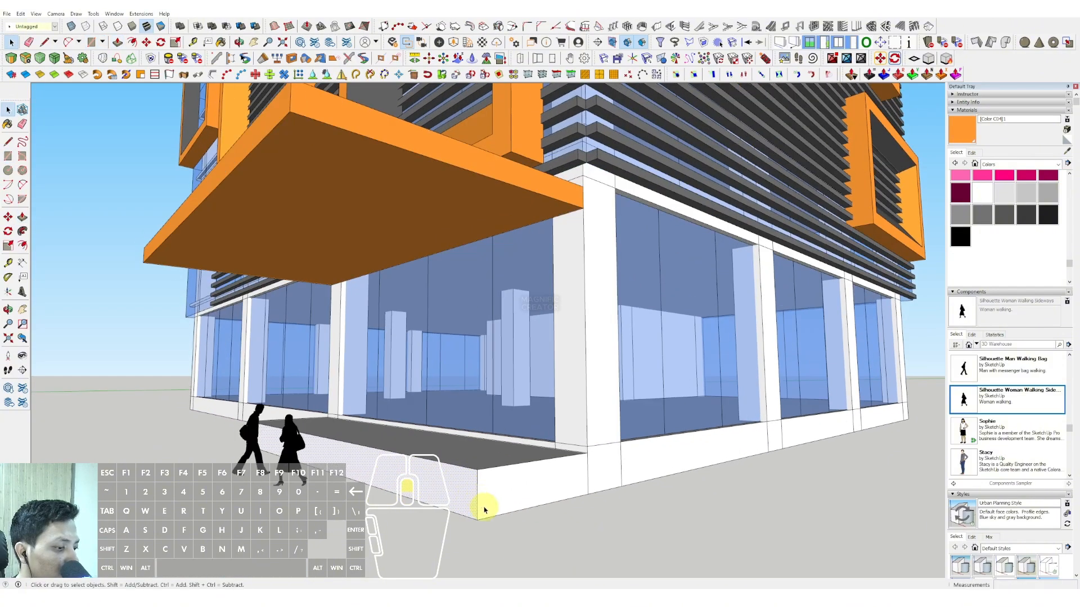
key("d")
scroll(474, 513, "up", 3)
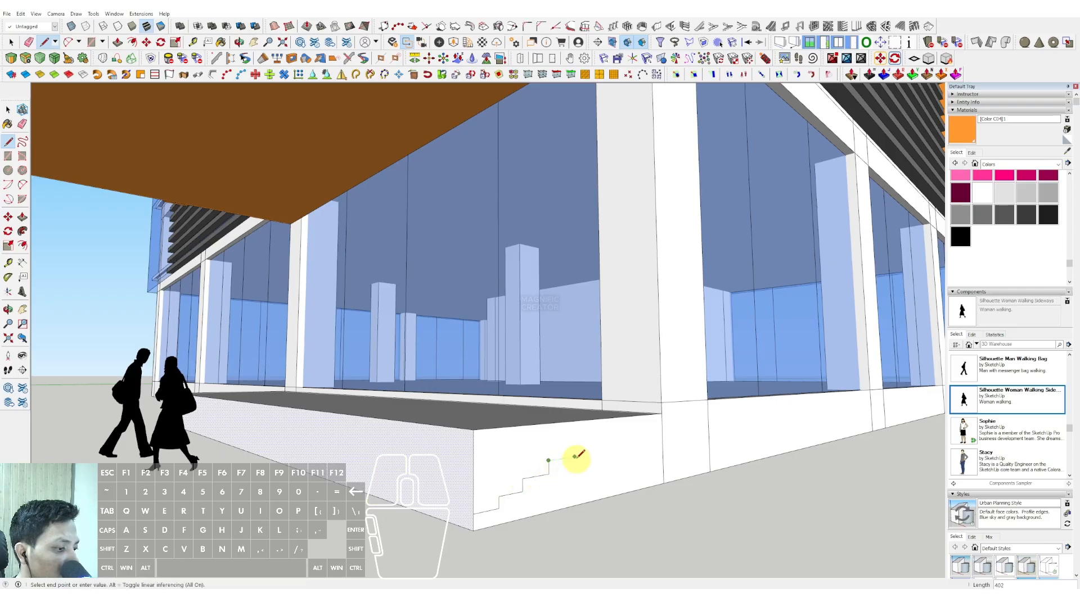
scroll(589, 443, "up", 1)
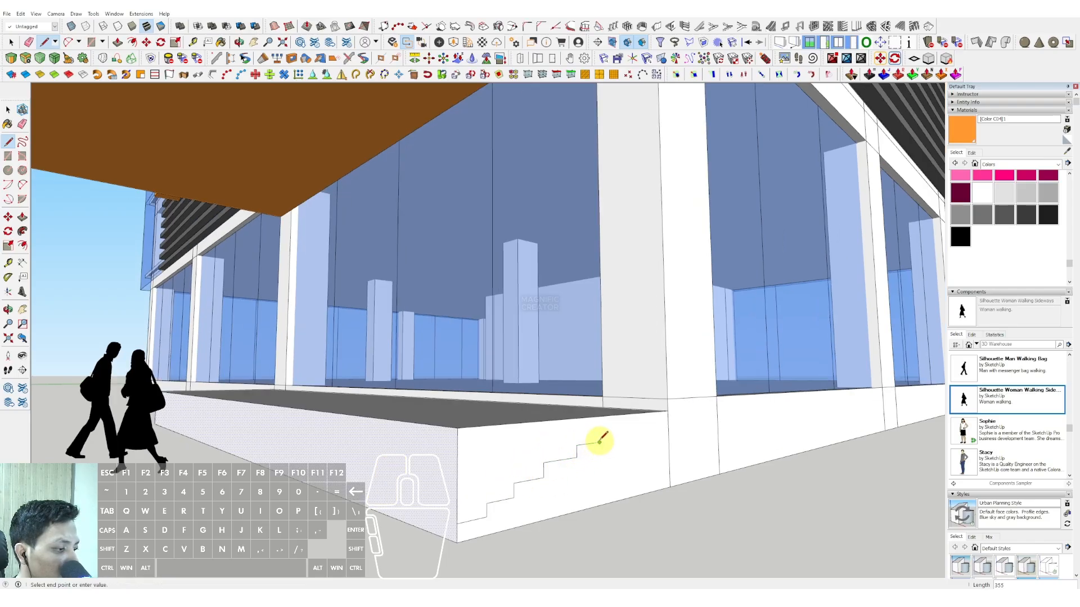
scroll(600, 440, "up", 1)
left_click(602, 430)
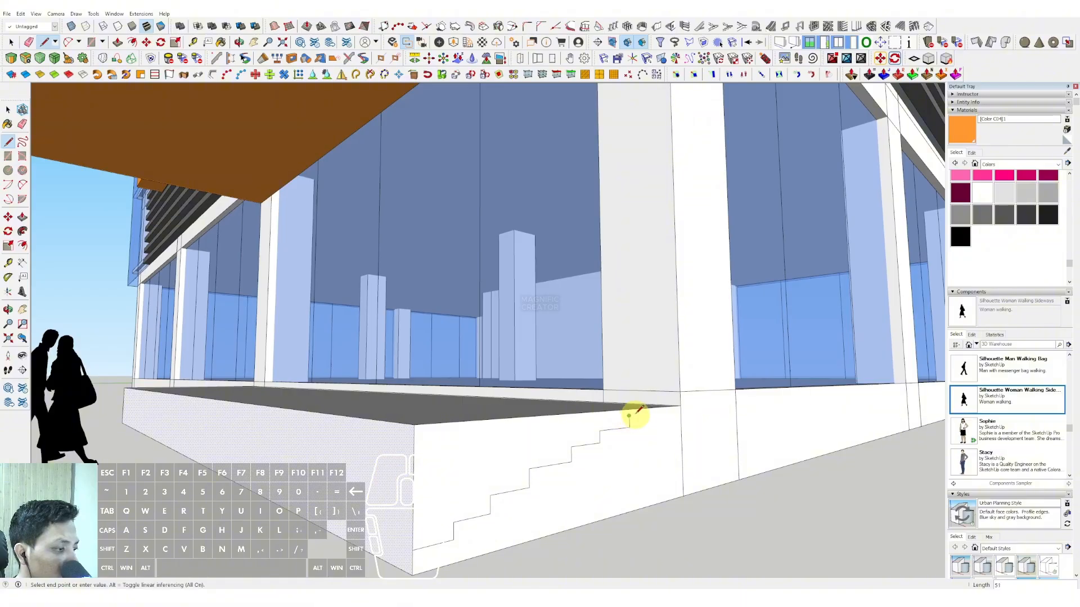
key("space")
scroll(637, 419, "up", 2)
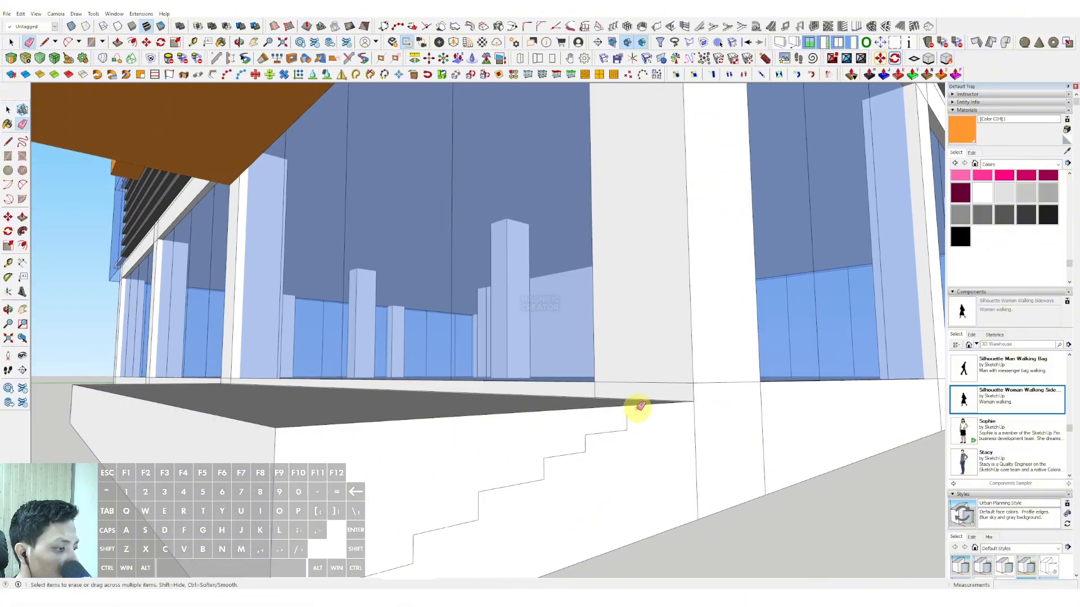
key("l")
left_click(627, 417)
scroll(646, 413, "down", 1)
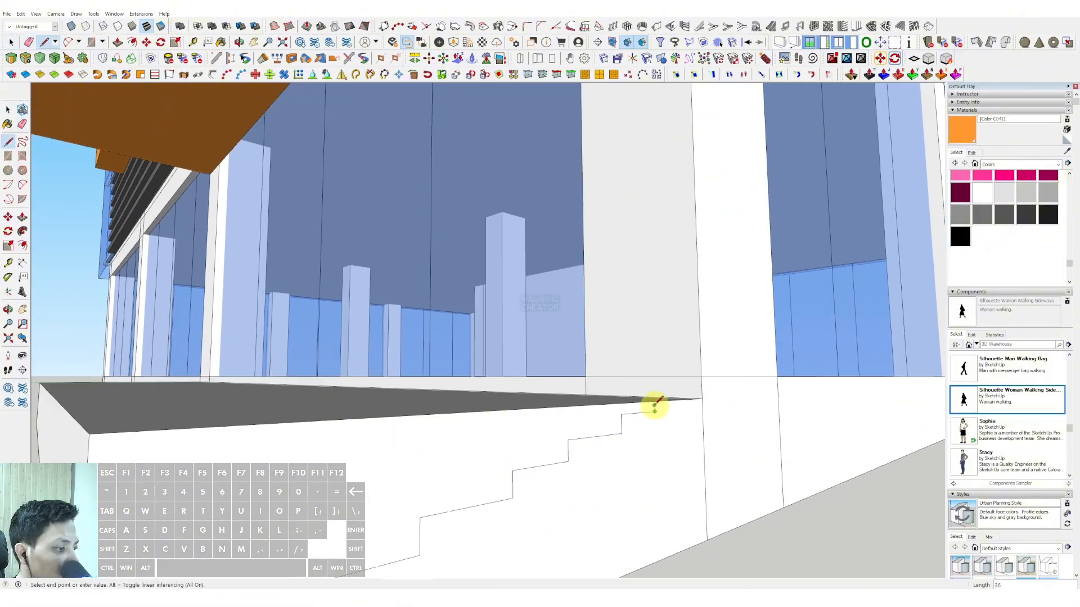
Step: Try to carve the stairs by pushing the face above the stepped profile inward, and undo back to the plain base wall
key("space")
scroll(639, 412, "down", 2)
key("p")
left_click(549, 429)
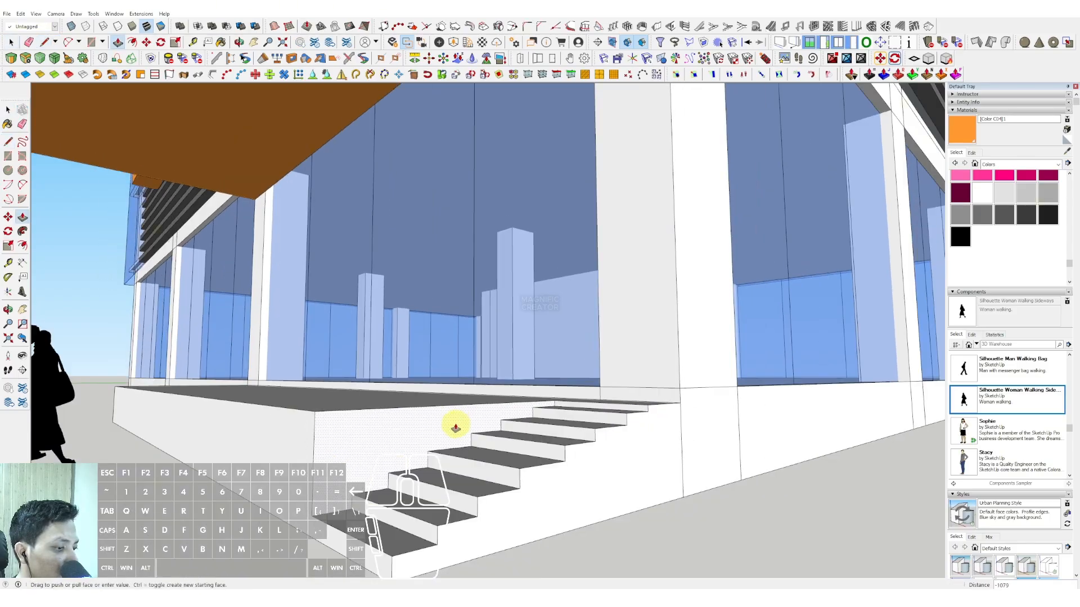
left_click(455, 428)
key("space")
middle_click_drag(455, 429, 481, 439)
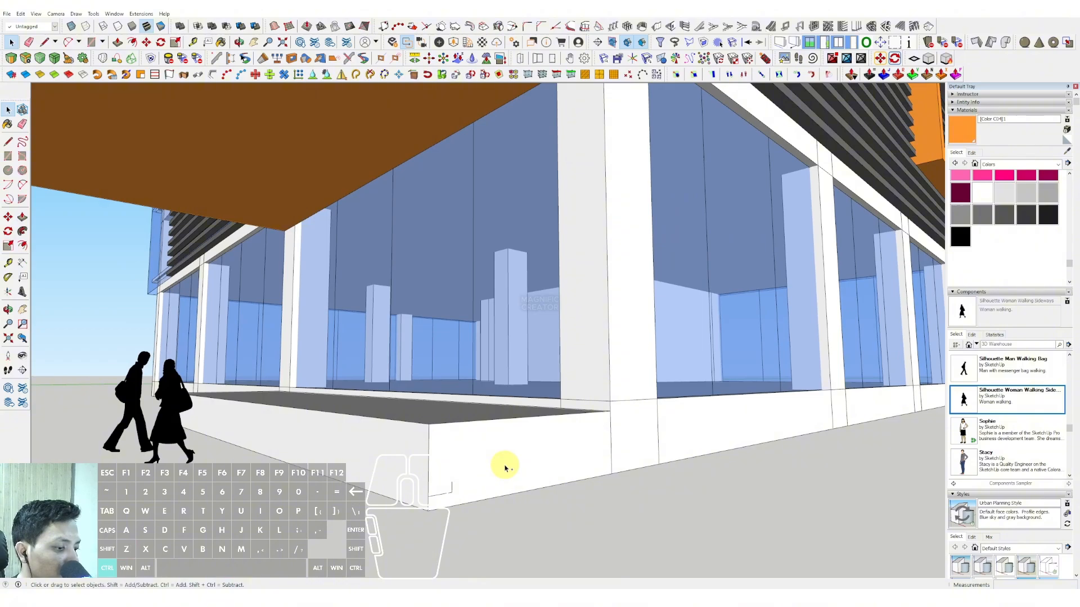
middle_click_drag(467, 464, 2, 252)
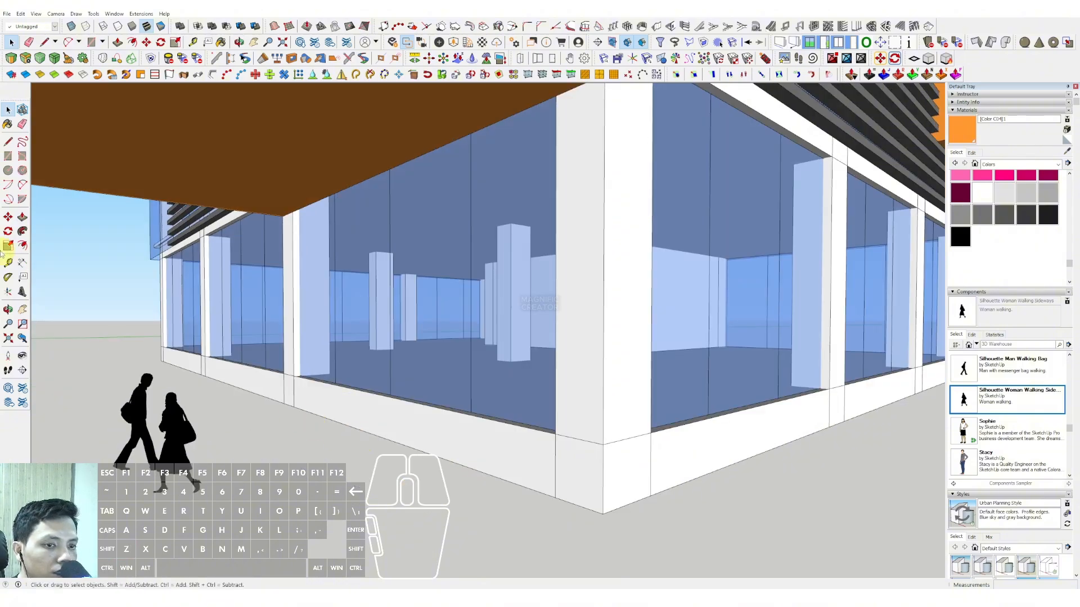
Step: Draw a 400-wide rectangle with Rotated Rectangle on the ground along the base wall, from the building corner to the next column
left_click(23, 157)
middle_click_drag(681, 505, 597, 529)
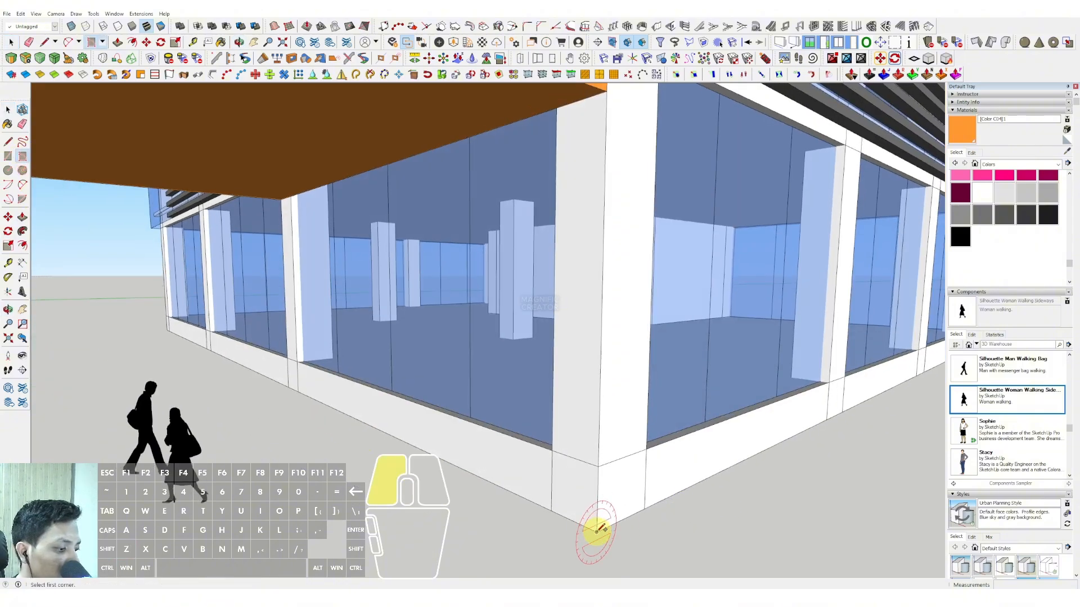
left_click(598, 497)
left_click(288, 386)
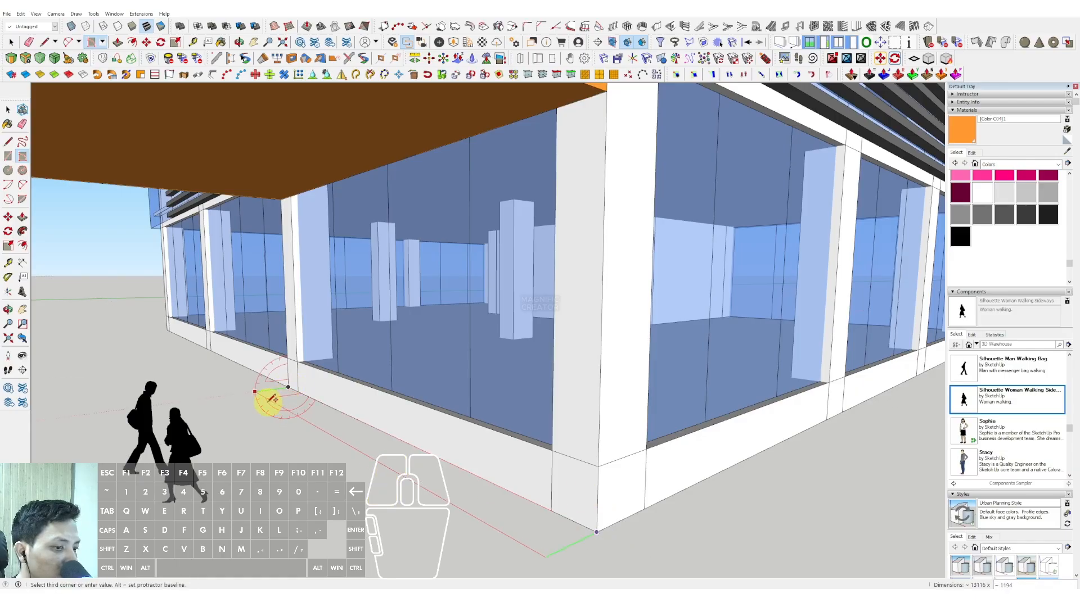
type("400")
key("Return")
Step: Extrude the ground strip upward with Push/Pull to form a single low step
key("p")
scroll(574, 523, "up", 3)
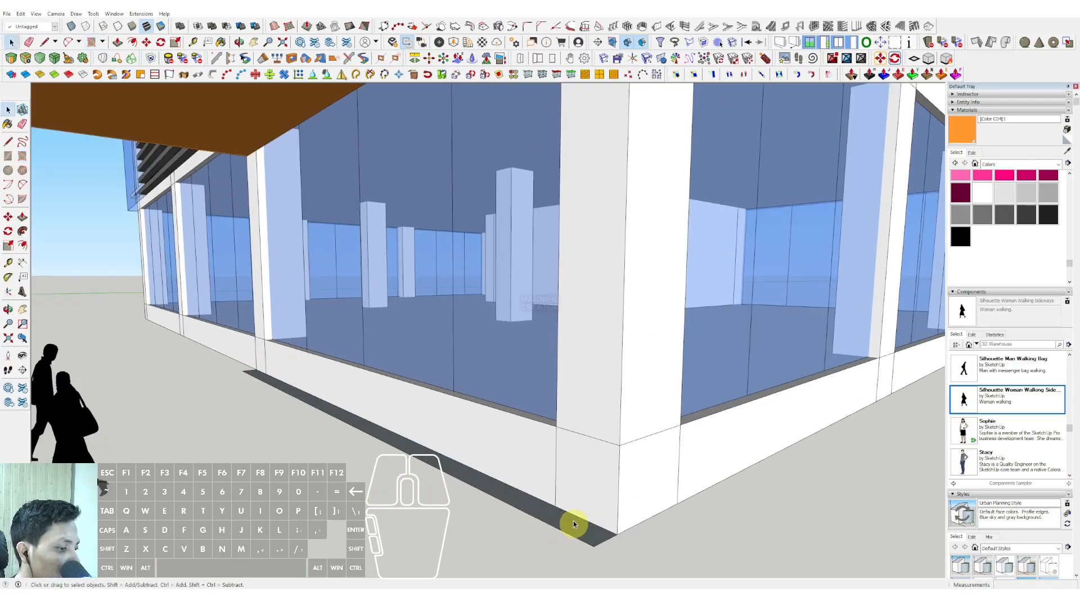
left_click(532, 509)
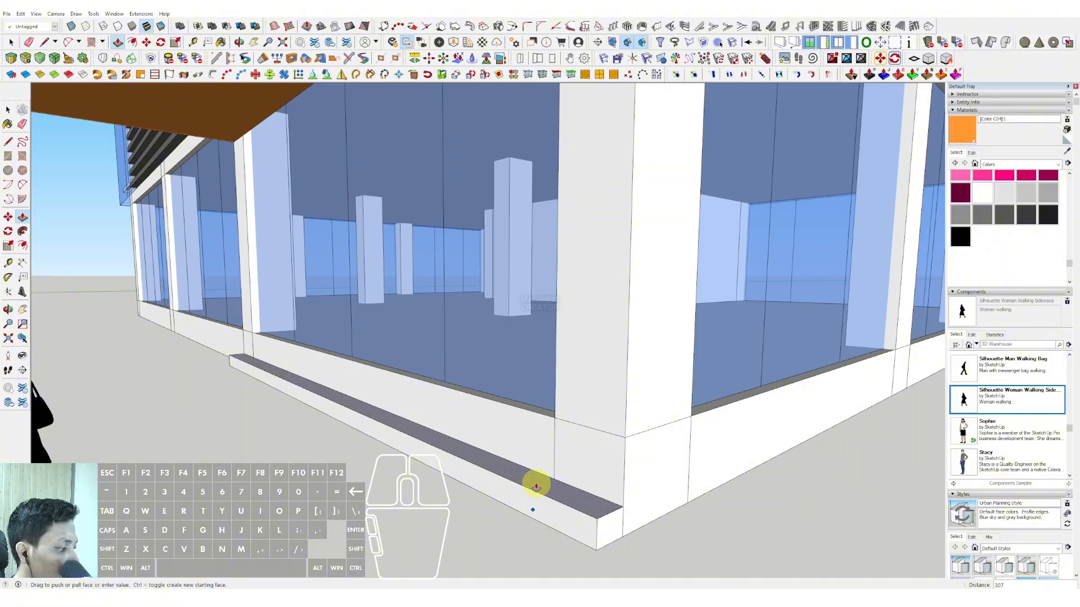
left_click(536, 487)
Step: Make the whole low step into a component
key("space")
triple_click(550, 495)
right_click(550, 495)
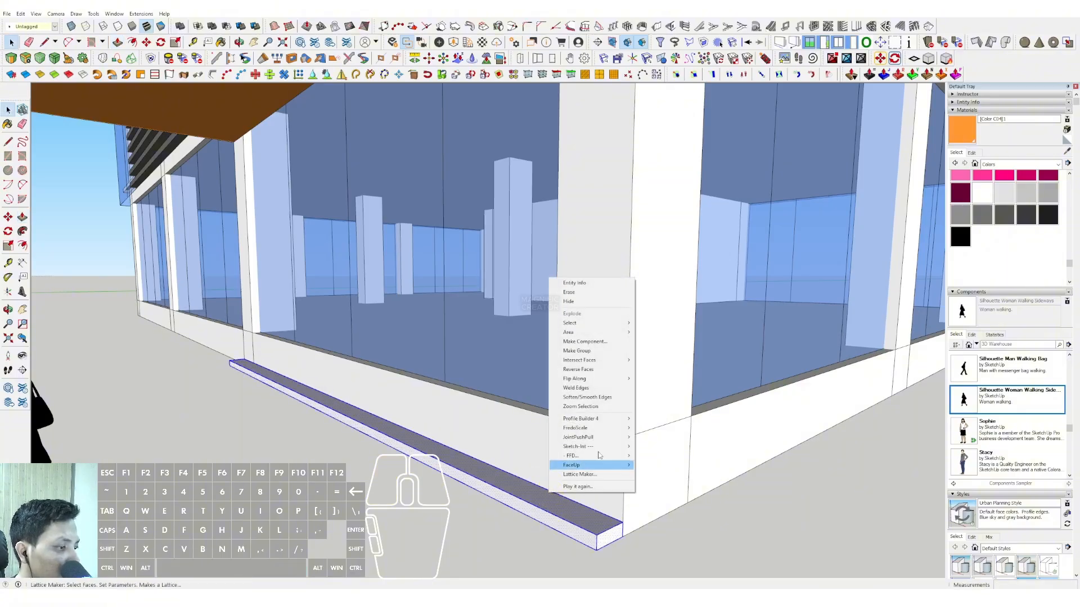
left_click(582, 342)
left_click(361, 318)
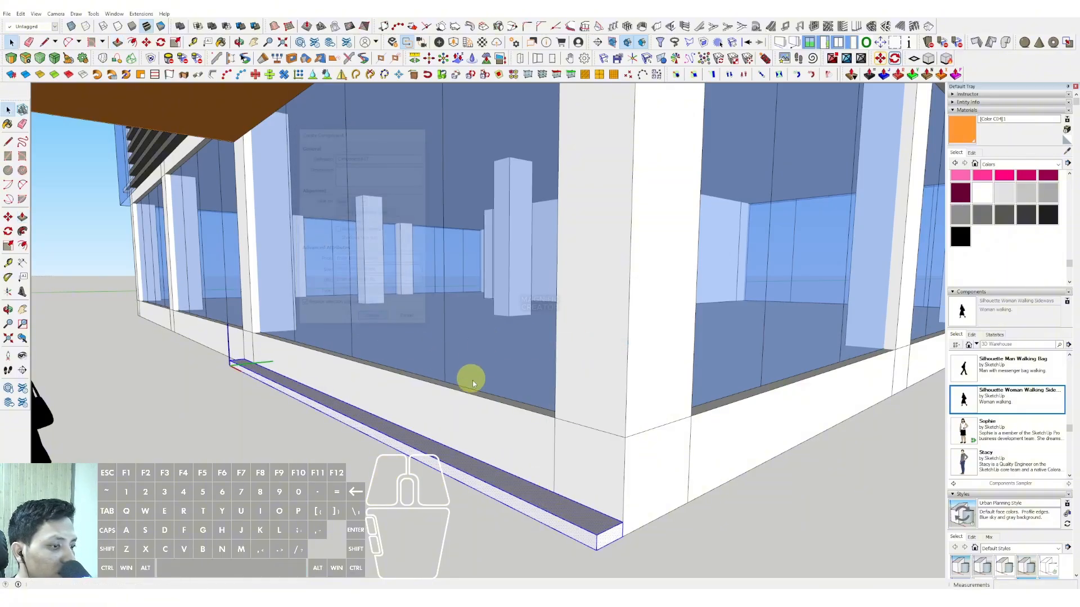
Step: Move the step component straight up to the top of the base wall at the building corner
middle_click_drag(470, 378, 574, 479)
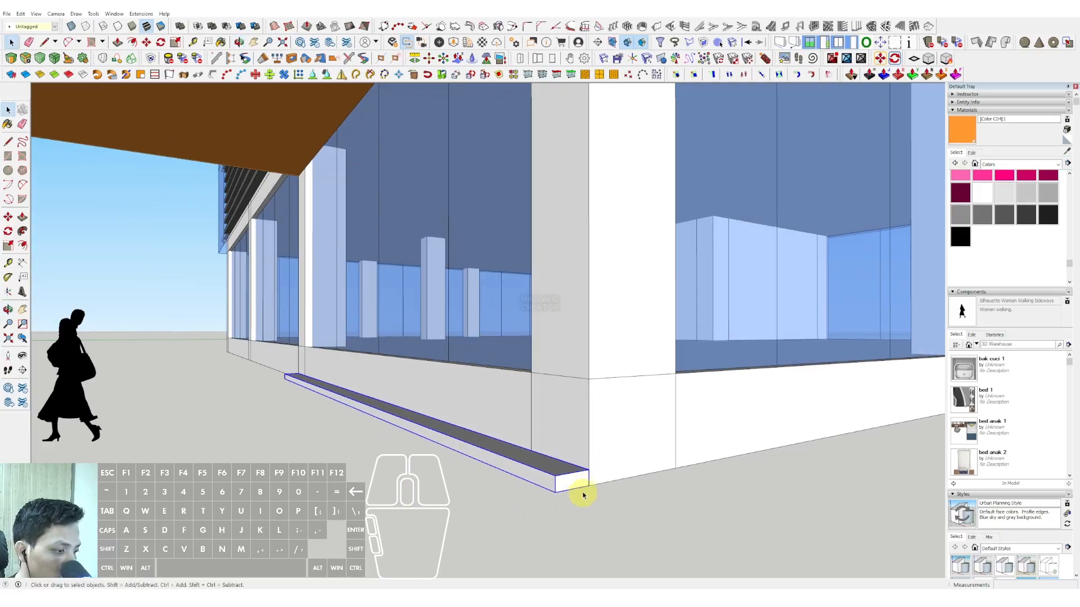
key("m")
left_click(588, 470)
key("shift")
left_click(589, 382, "ctrl")
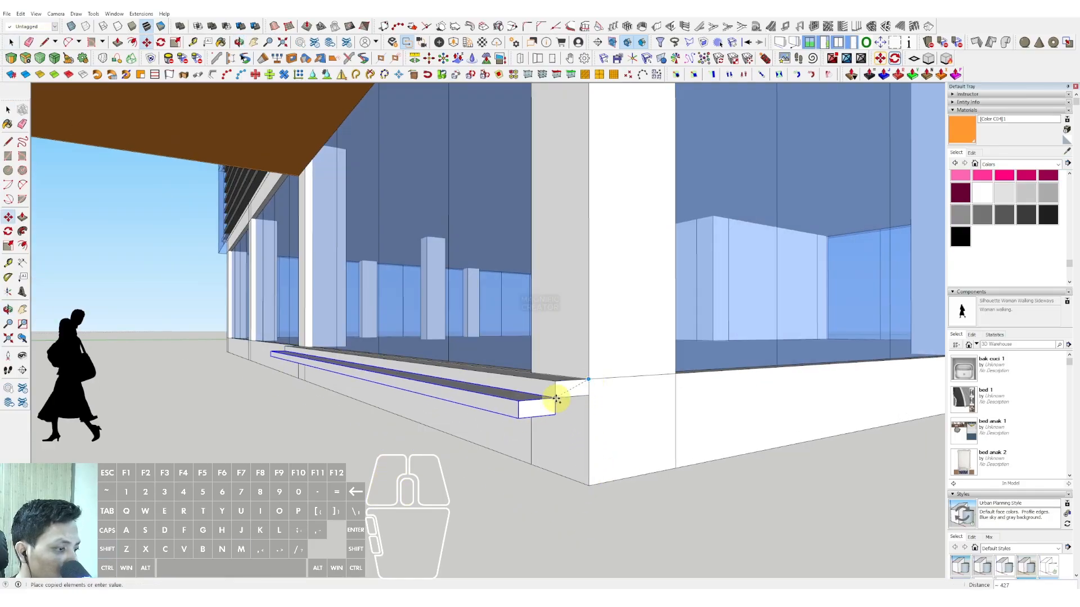
Step: Copy the step three times outward and downward, corner to corner, to form a descending flight
left_click(555, 399, "ctrl")
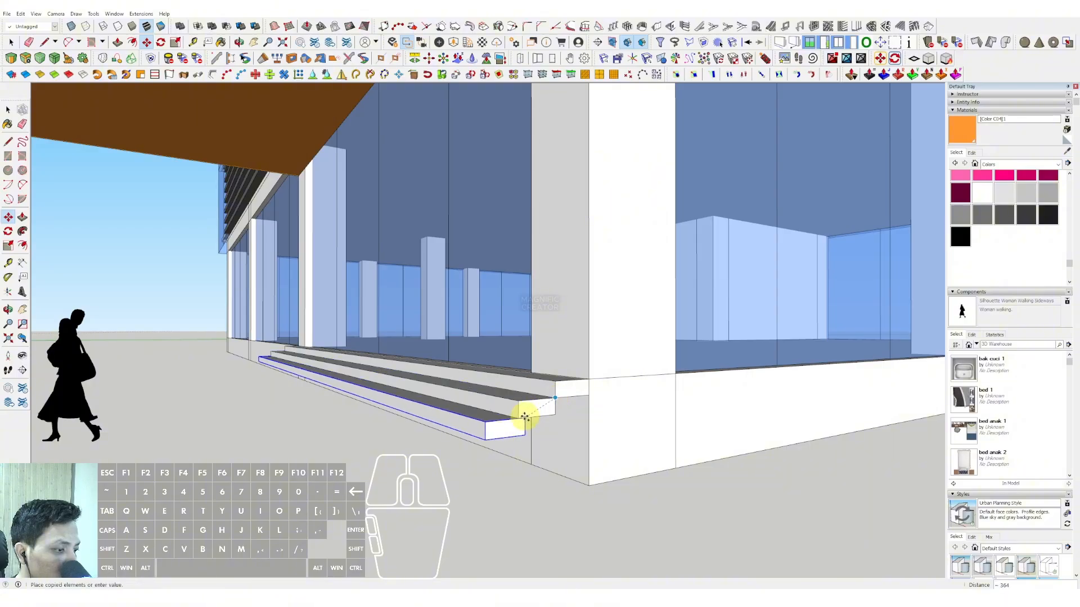
left_click(519, 419)
left_click(517, 420, "ctrl")
left_click(478, 442)
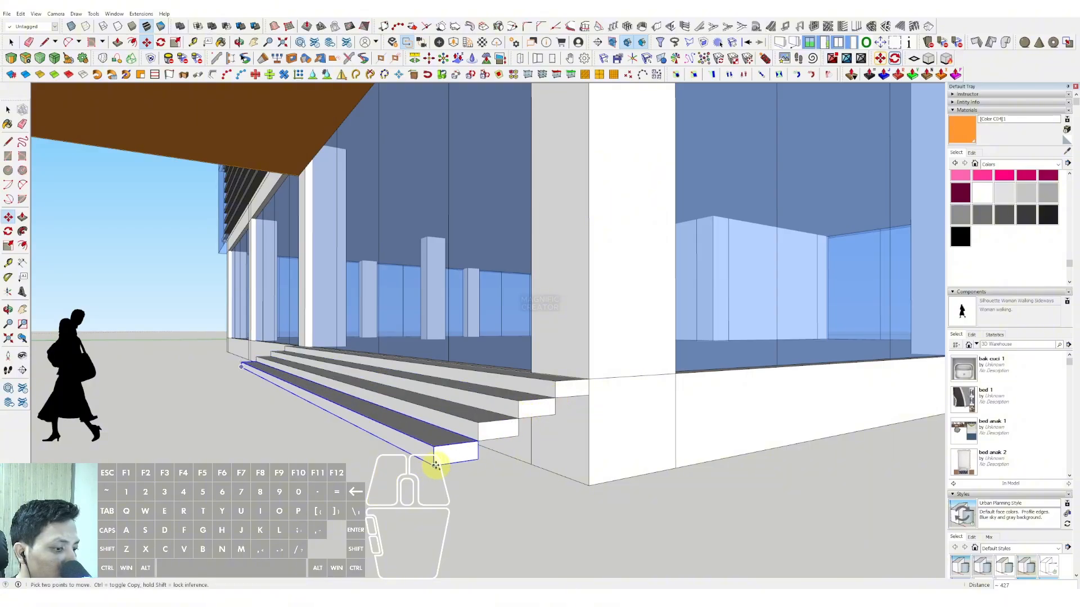
key("space")
Step: Select the three lowest steps and copy them below the flight so that it continues down to the ground
scroll(471, 471, "up", 2)
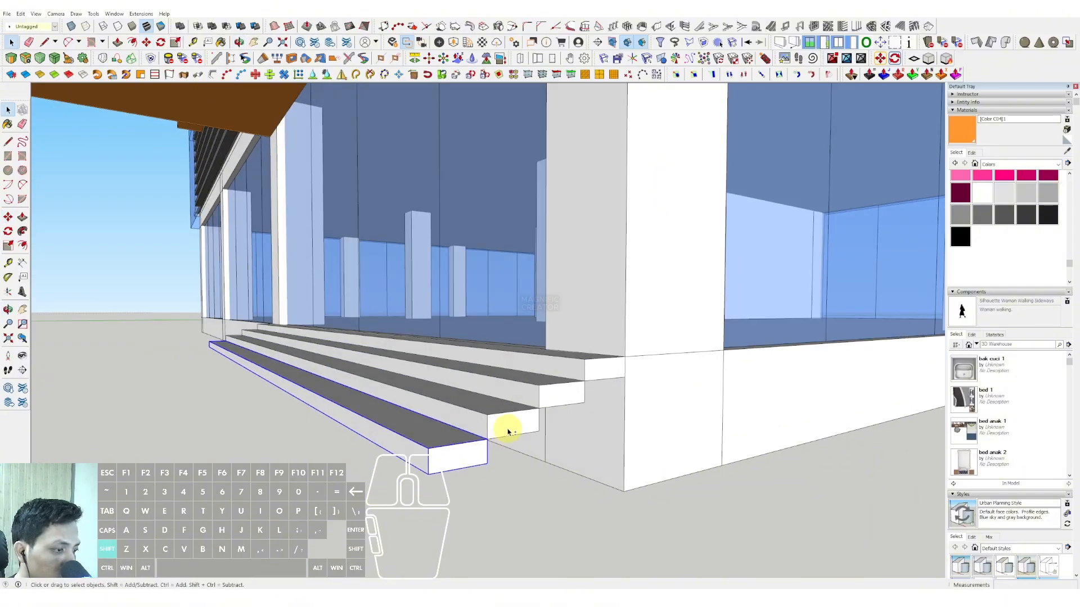
left_click(508, 431, "shift")
left_click(550, 388, "shift")
left_click(584, 381, "ctrl")
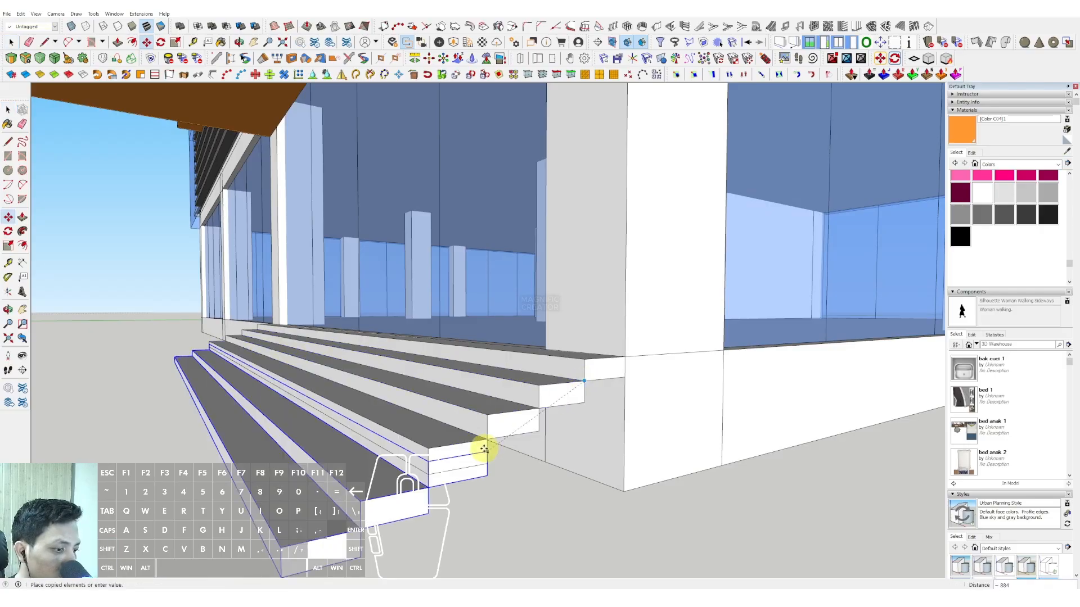
left_click(429, 474)
key("space")
Step: Select all the steps of the flight and make them into one group
scroll(441, 449, "down", 3)
scroll(440, 448, "down", 3)
middle_click_drag(440, 448, 427, 408)
scroll(501, 383, "down", 4)
scroll(582, 397, "down", 2)
scroll(476, 412, "up", 2)
left_click(483, 406, "shift")
right_click(509, 392)
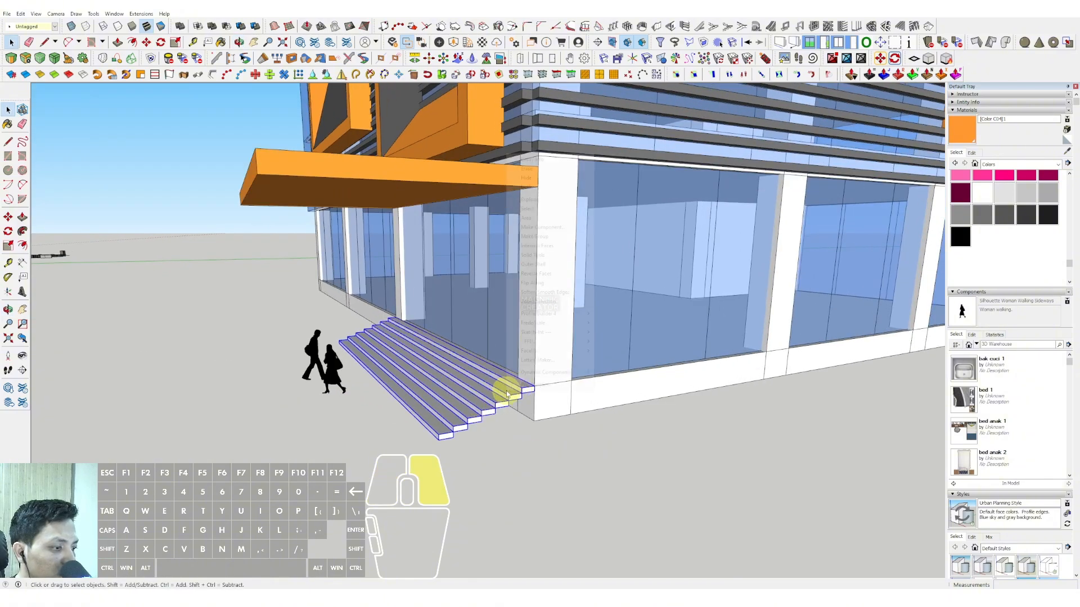
left_click(543, 236)
Step: Move the stair group about 3672 straight outward from the main facade
scroll(495, 417, "up", 1)
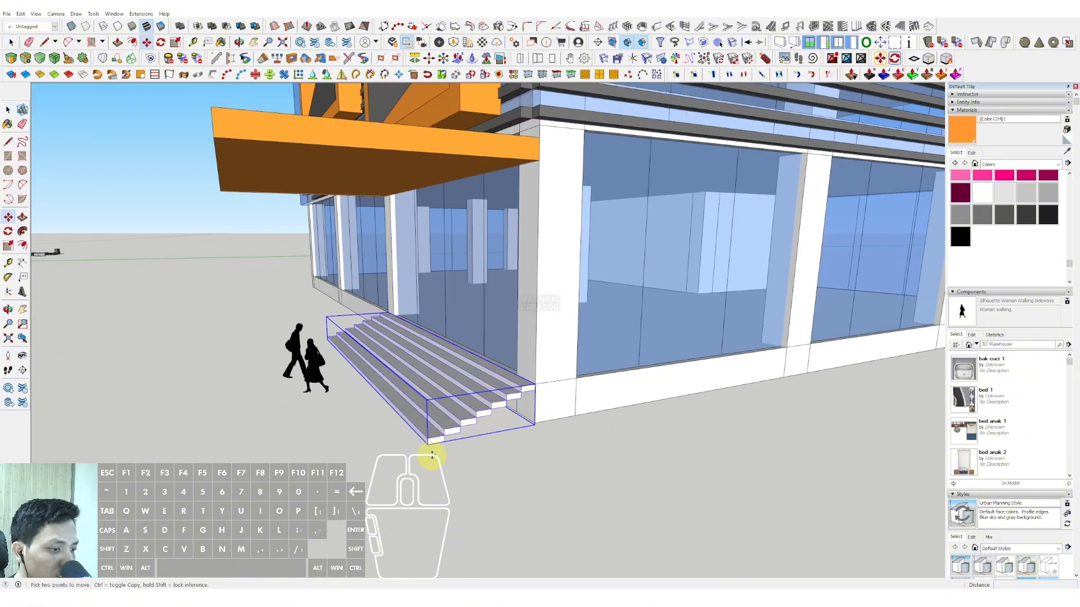
key("space")
middle_click_drag(428, 448, 426, 377)
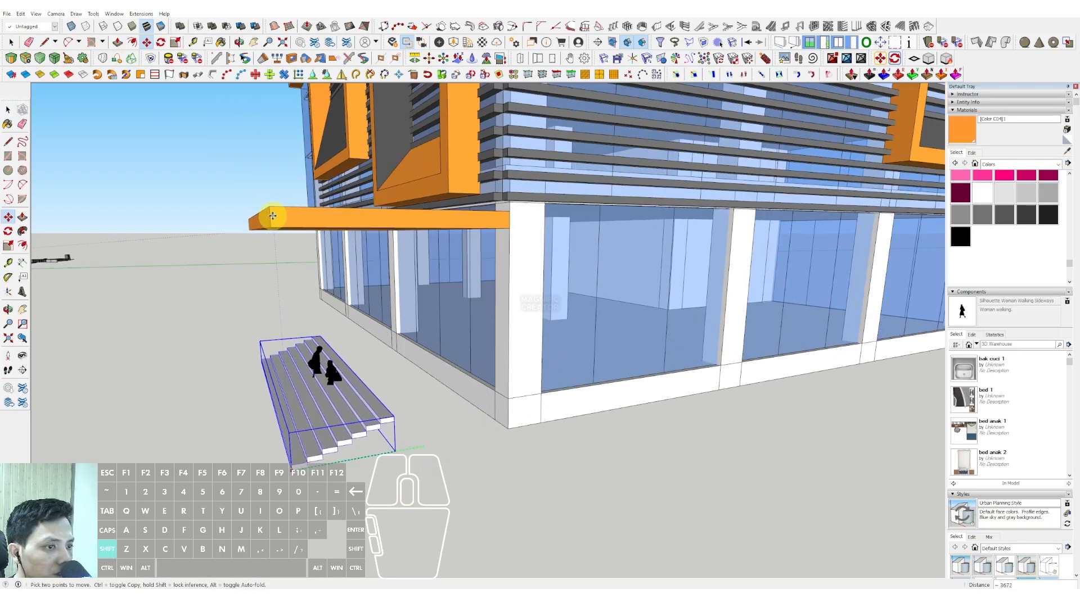
Step: Draw a rectangle on the base wall from the bottom of the building corner to the next column
scroll(425, 377, "up", 3)
key("r")
left_click(576, 474)
middle_click_drag(576, 474, 465, 349)
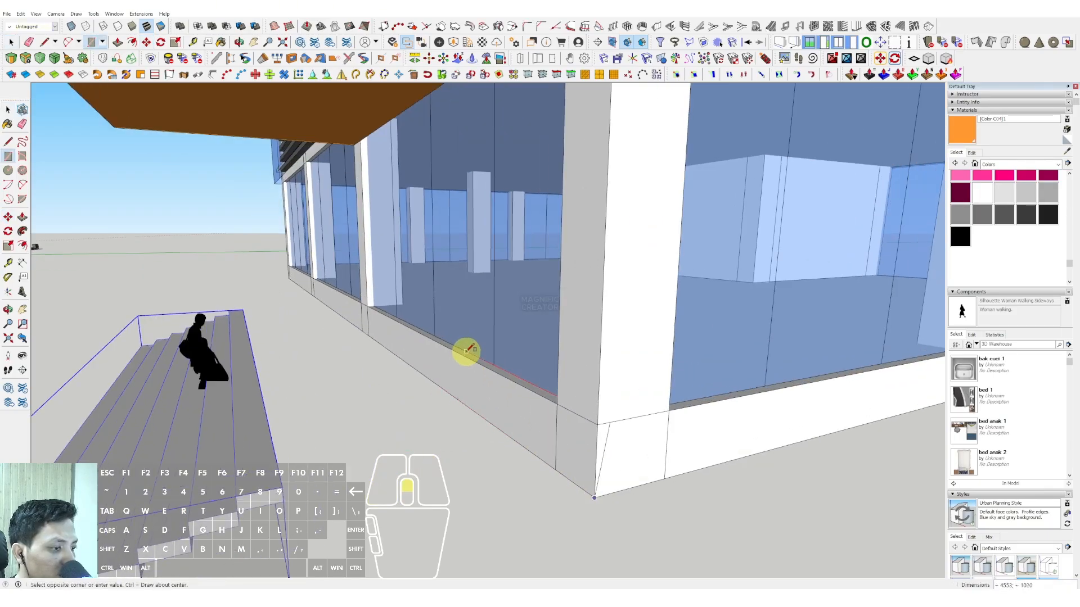
left_click(361, 301, "shift")
Step: Extrude the base wall rectangle outward to meet the top step, forming the entrance platform
key("space")
key("v")
left_click(389, 322)
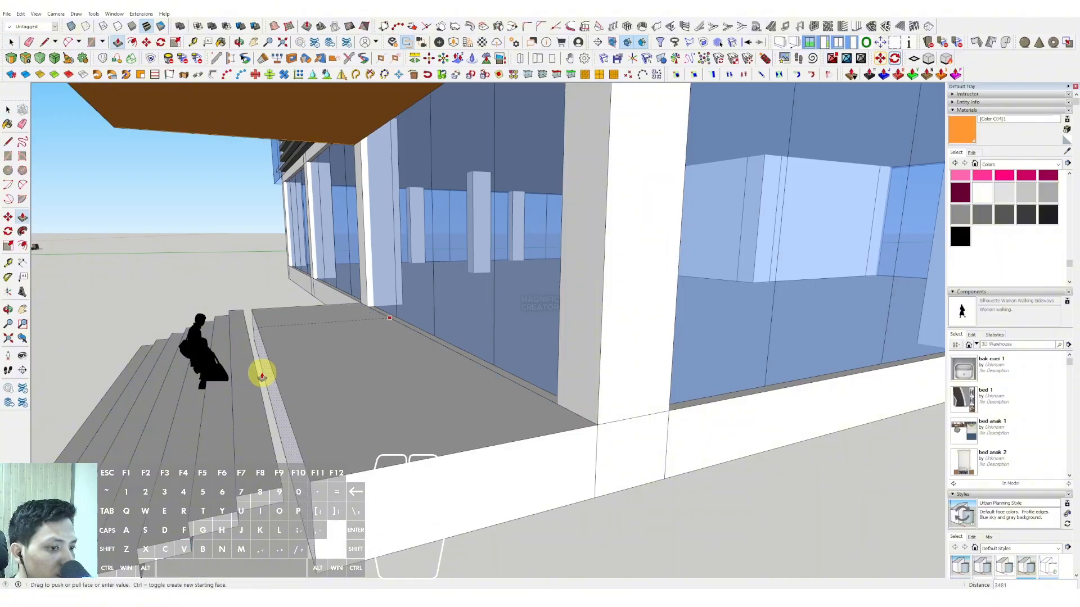
left_click(257, 374)
Step: Make the entire entrance platform into a group
key("space")
middle_click_drag(315, 418, 393, 390)
scroll(542, 379, "down", 2)
triple_click(544, 390)
right_click(545, 391)
left_click(585, 248)
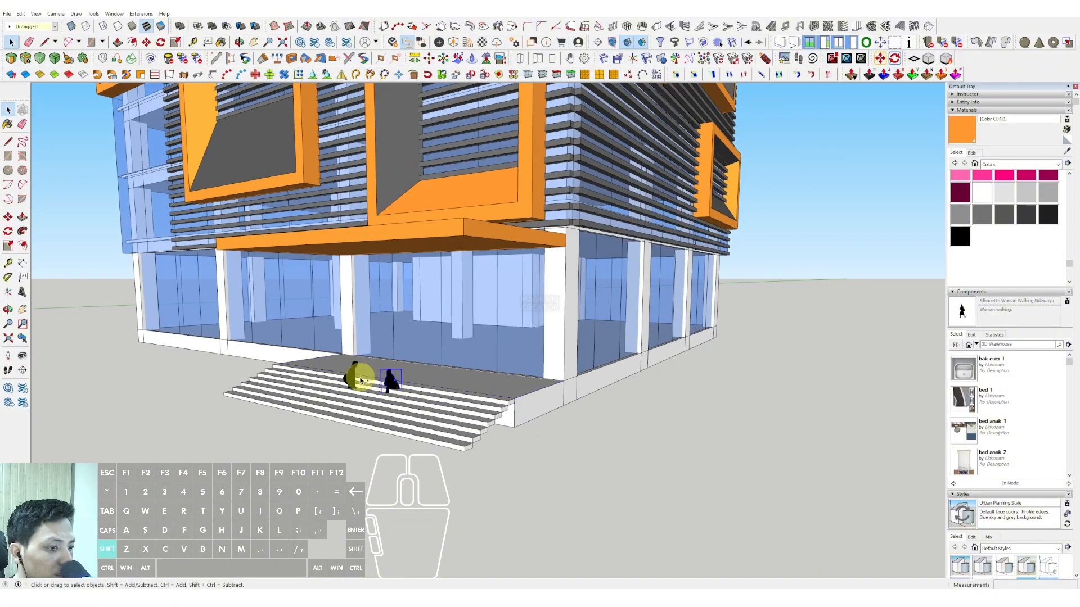
Step: Select both walking silhouettes and move them out of the stairs onto the top of the entrance platform
scroll(400, 421, "up", 2)
key("m")
left_click(374, 487)
left_click(201, 506)
scroll(264, 432, "up", 1)
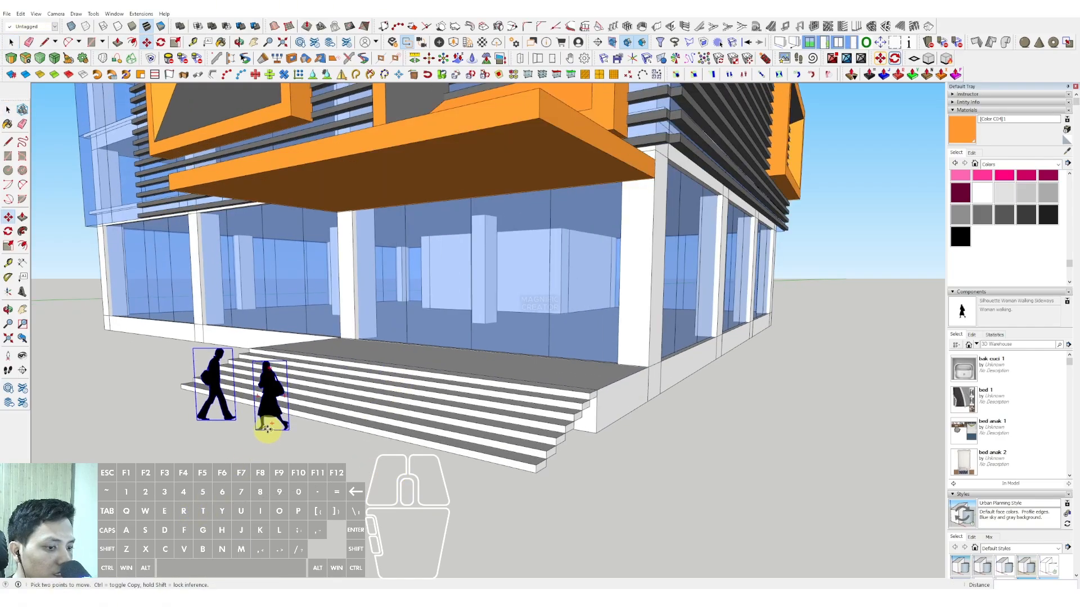
left_click(266, 430)
left_click(390, 348)
Step: Copy the two silhouettes about 5598 along the platform toward the building corner
left_click(420, 356)
key("ctrl")
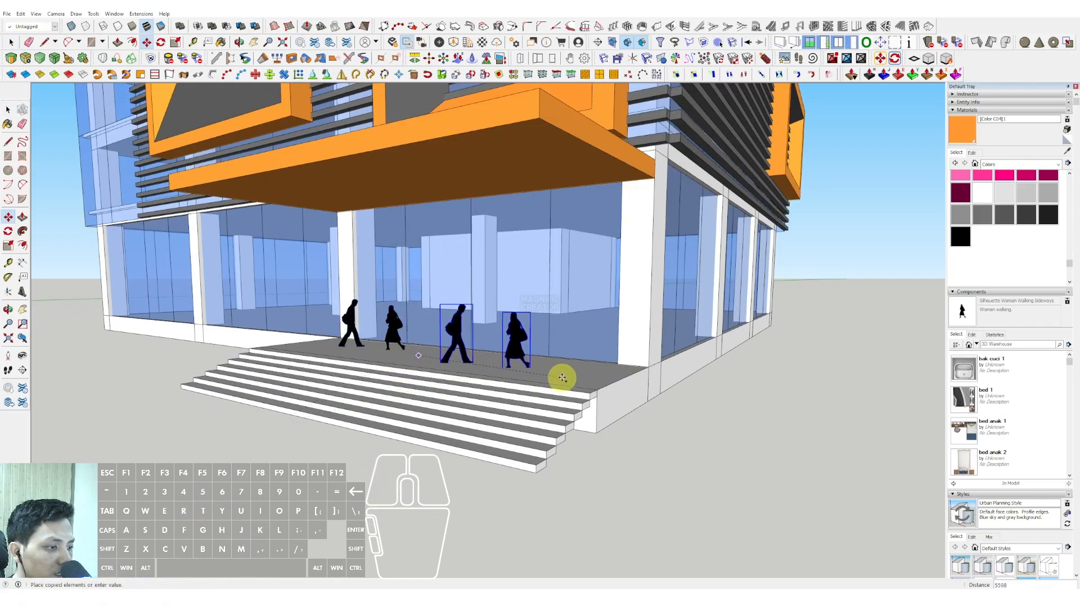
left_click(562, 379)
key("space")
scroll(491, 361, "down", 2)
scroll(491, 361, "down", 3)
middle_click_drag(490, 360, 706, 362)
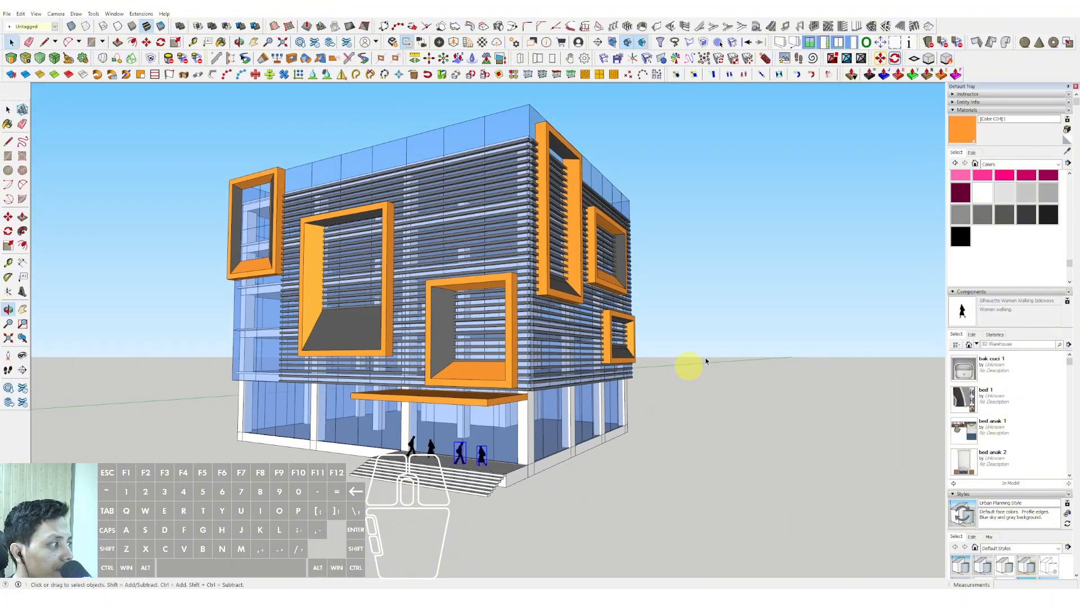
Step: Place two Tree 2D Deciduous components from the Components Sampler side by side on the ground beyond the facade end away from the entrance
scroll(977, 434, "down", 2)
left_click(976, 344)
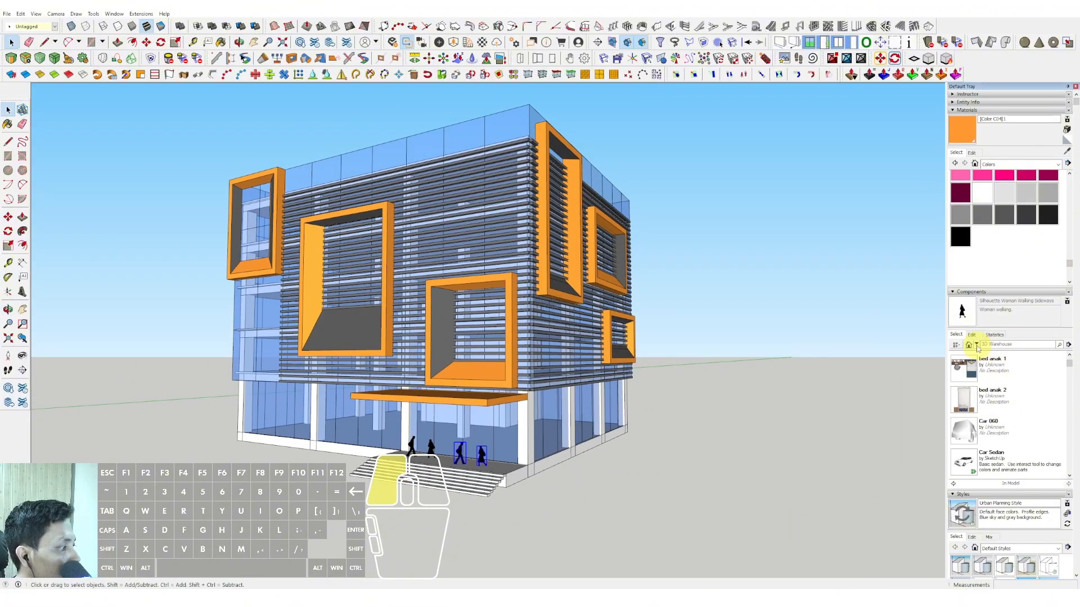
left_click(984, 367)
left_click(962, 370)
scroll(981, 410, "down", 10)
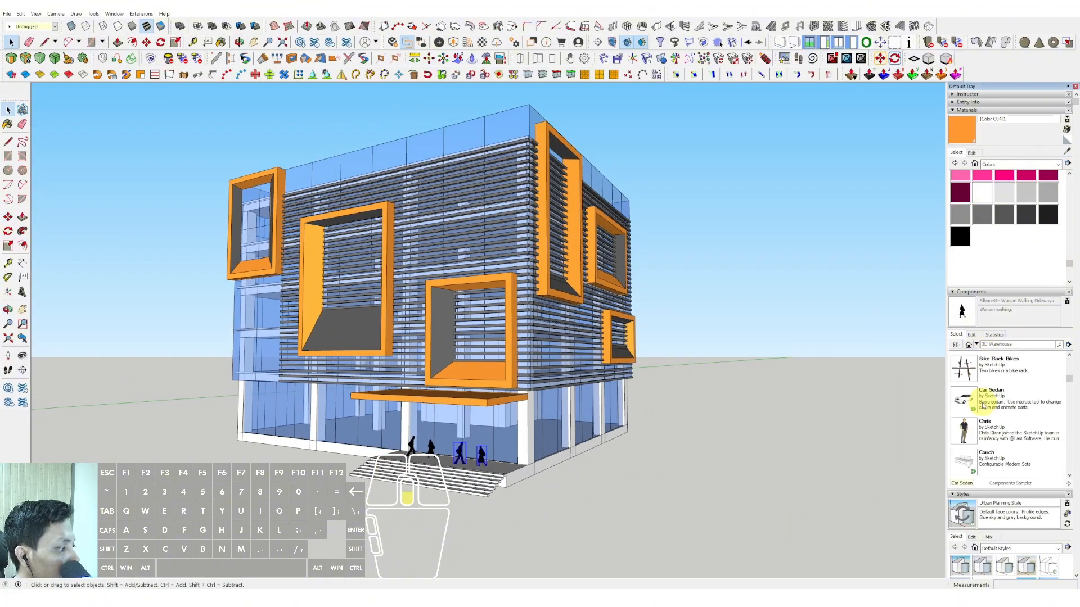
scroll(984, 413, "down", 3)
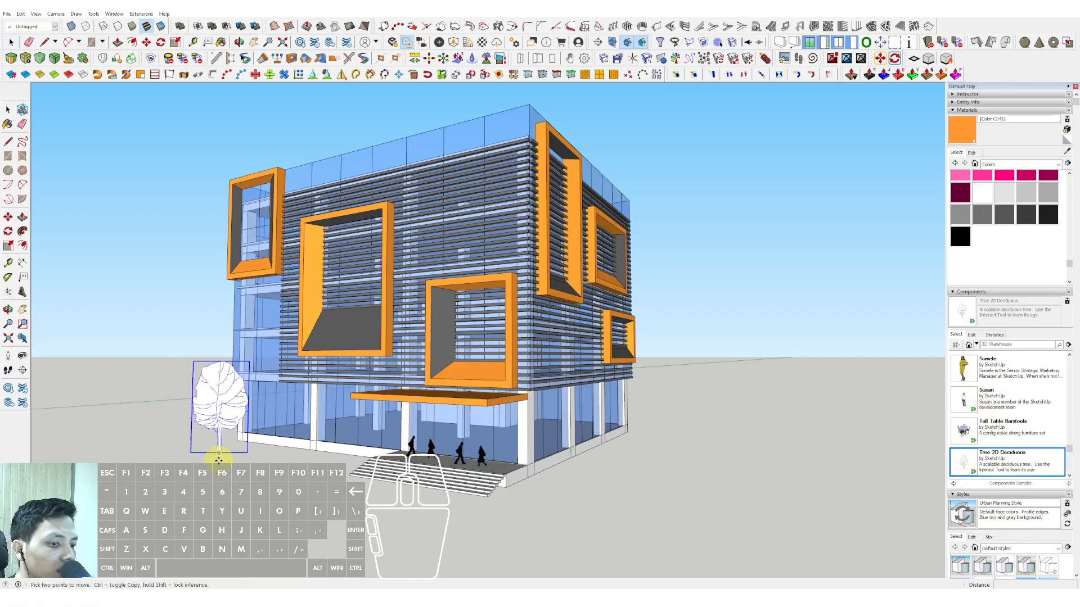
left_click(129, 467)
key("space")
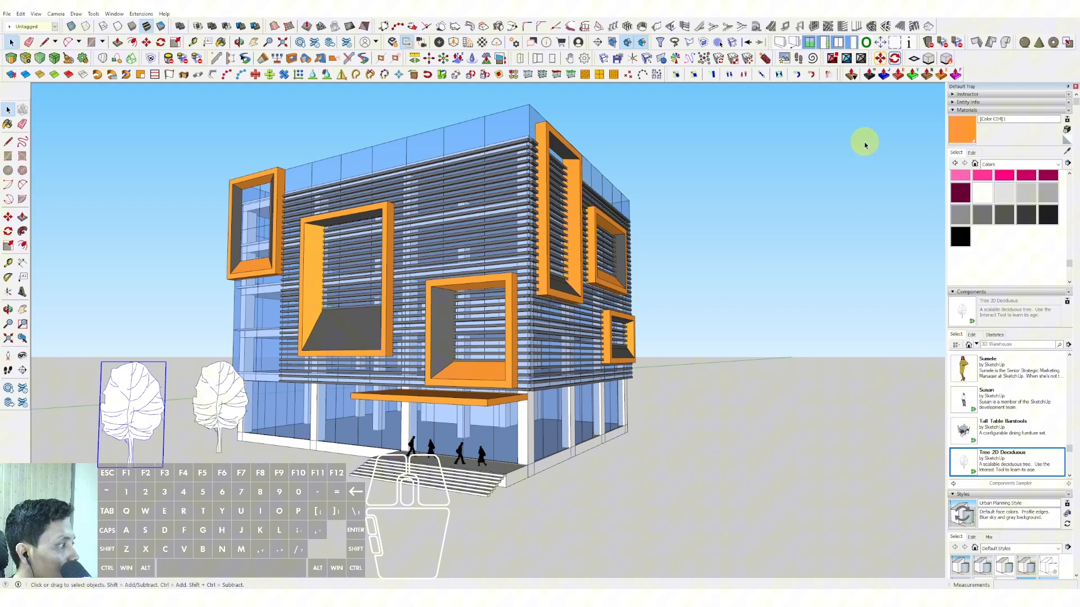
Step: Paint both deciduous trees with Translucent Glass Dark Green from the Glass and Mirrors materials
left_click(1056, 165)
left_click(1005, 228)
left_click(960, 202)
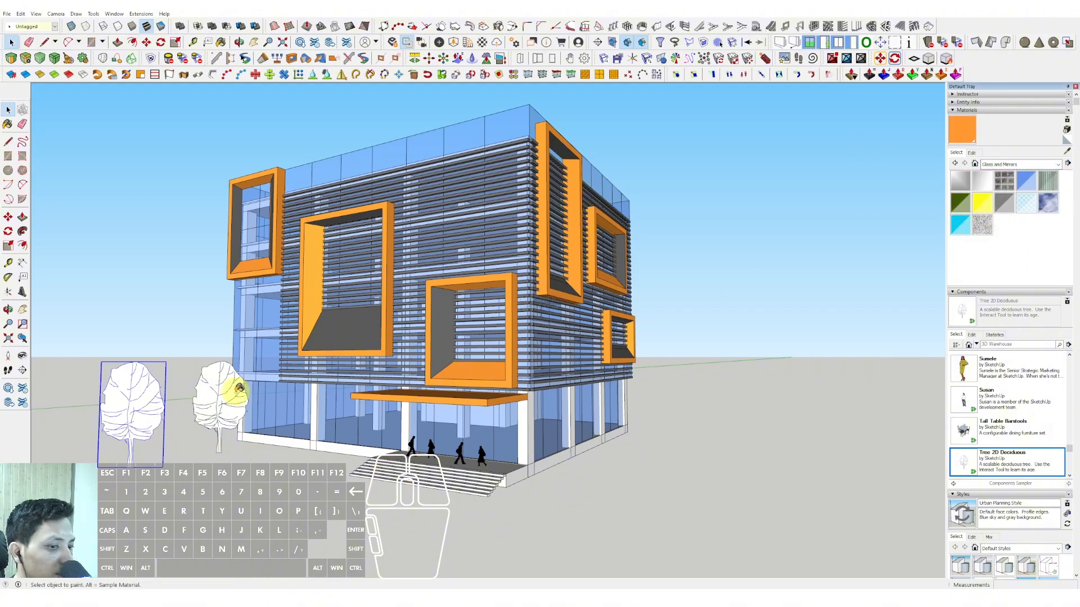
left_click(137, 397)
mouse_move(138, 398)
middle_mouse_down()
mouse_move(301, 350)
mouse_move(261, 342)
mouse_move(202, 414)
mouse_move(298, 397)
mouse_move(357, 380)
mouse_move(321, 390)
mouse_move(434, 337)
mouse_move(443, 321)
middle_mouse_up()
Step: Turn on shadows and set the shadow time to 09:14
left_click(36, 14)
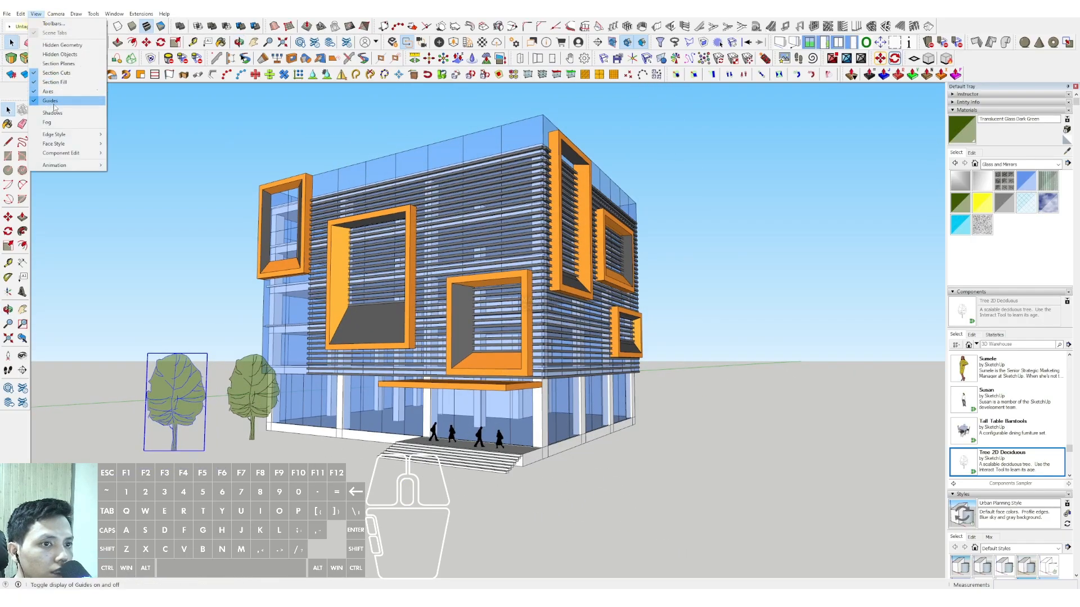
left_click(54, 105)
scroll(1009, 449, "down", 5)
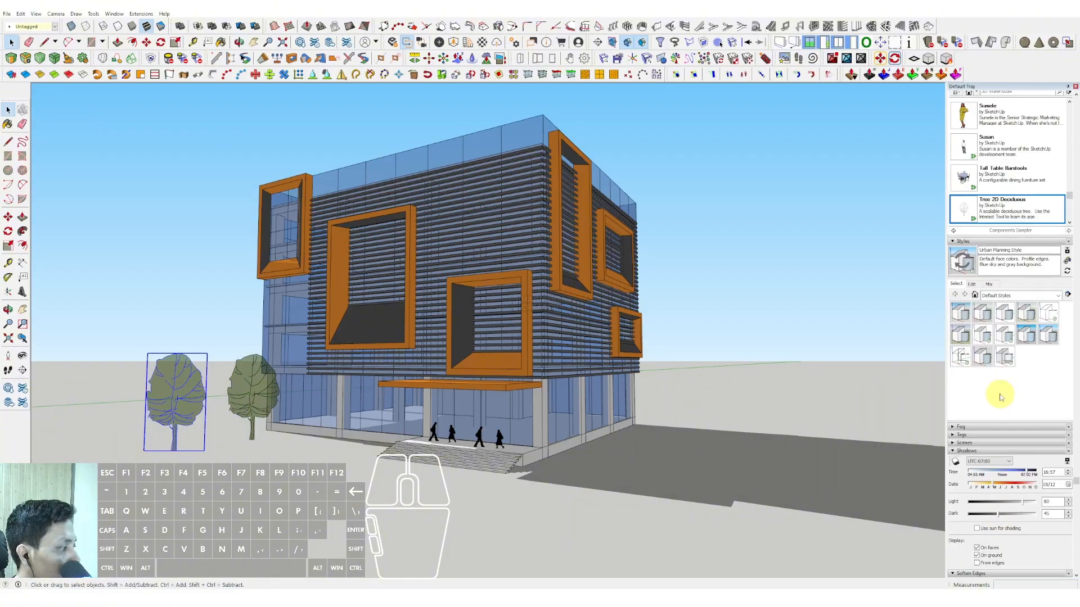
left_click(990, 472)
mouse_move(530, 287)
middle_mouse_down()
mouse_move(501, 260)
mouse_move(480, 282)
mouse_move(541, 366)
mouse_move(537, 348)
middle_mouse_up()
Step: Draw a large ground rectangle beneath the building, spanning from near the trees to beyond the opposite rear corner
scroll(537, 349, "down", 3)
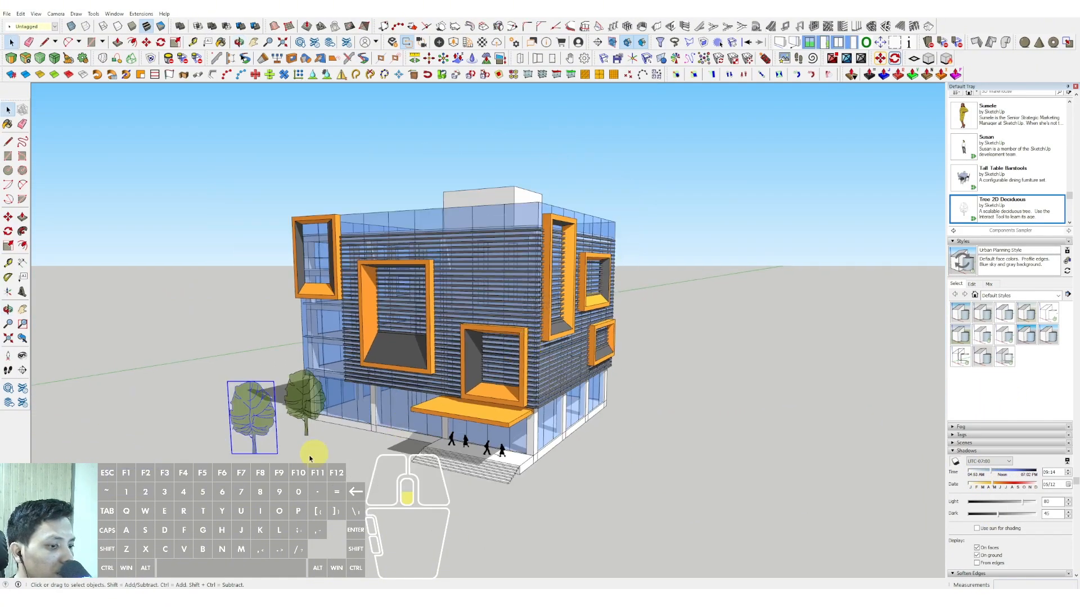
key("r")
left_click(215, 477)
left_click(692, 365)
key("space")
Step: Move the ground rectangle's edge on the tree side outward by about 19319 so the ground extends beyond the trees
double_click(373, 444)
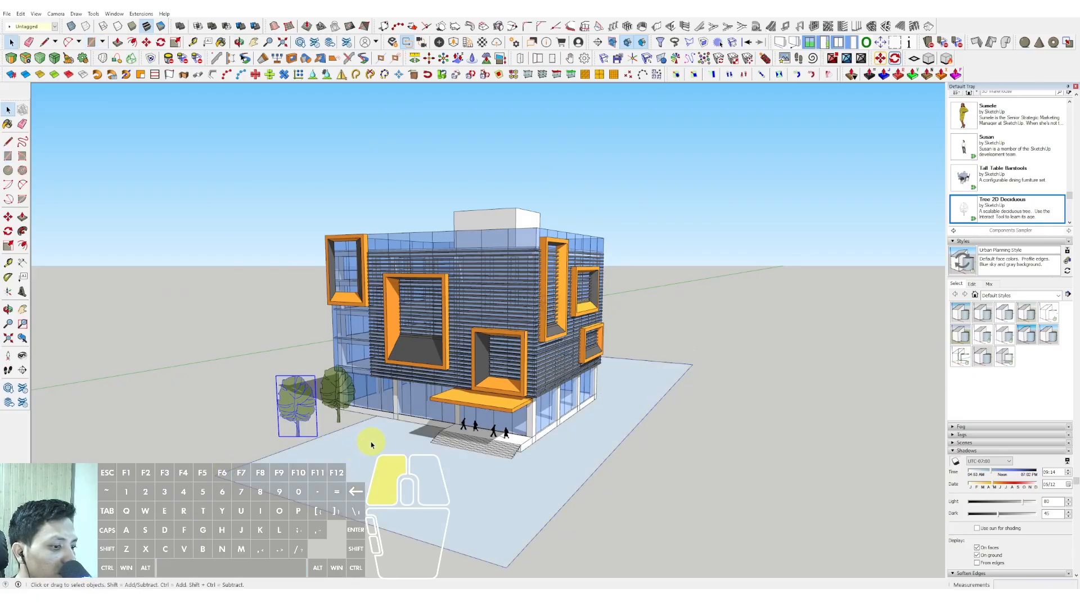
key("s")
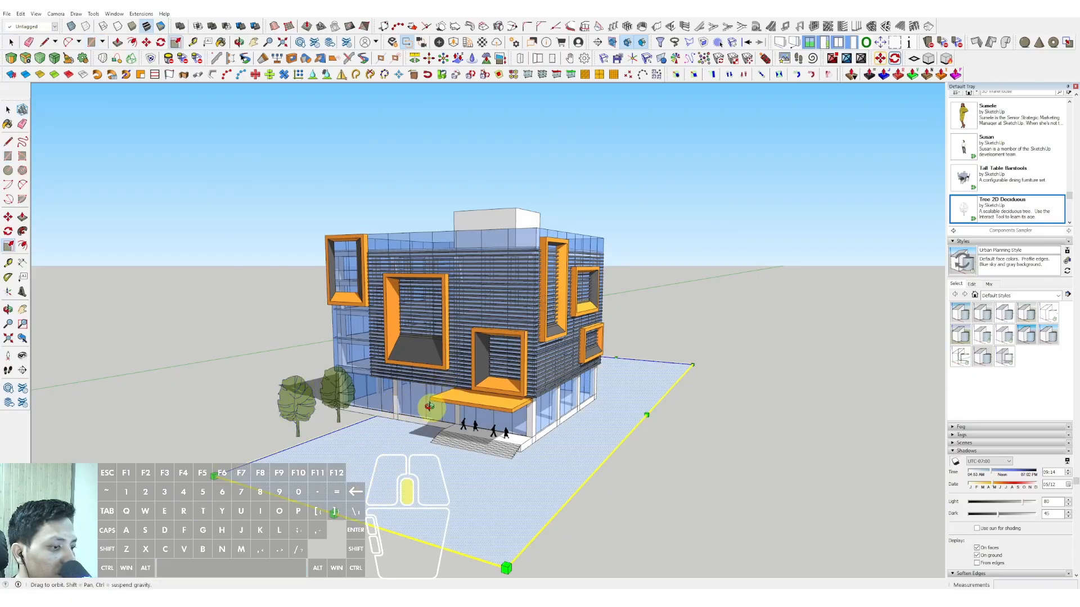
middle_click_drag(429, 406, 374, 403)
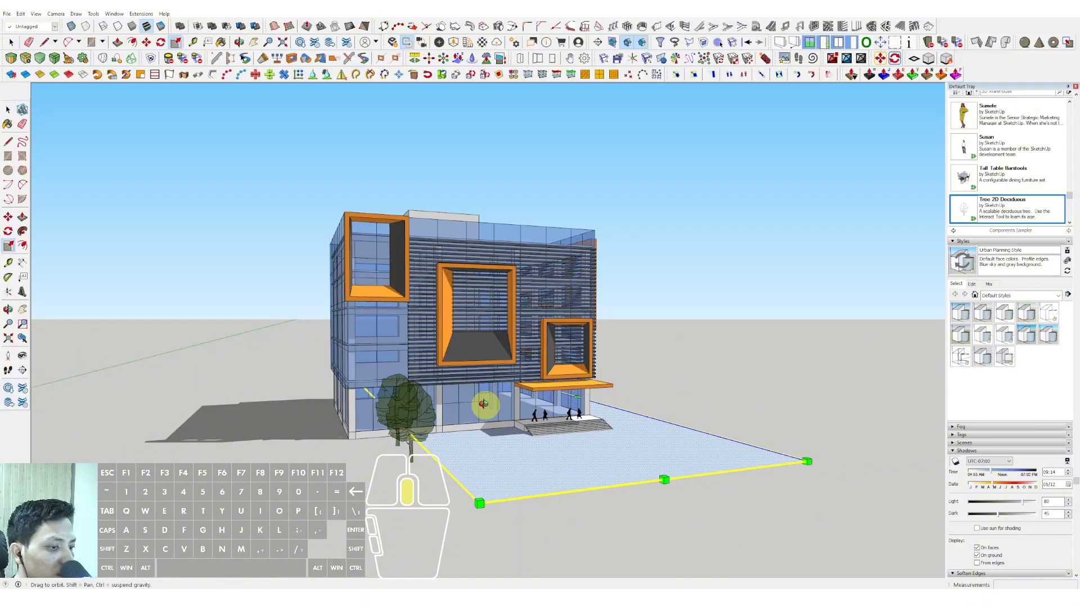
middle_click_drag(484, 404, 357, 416)
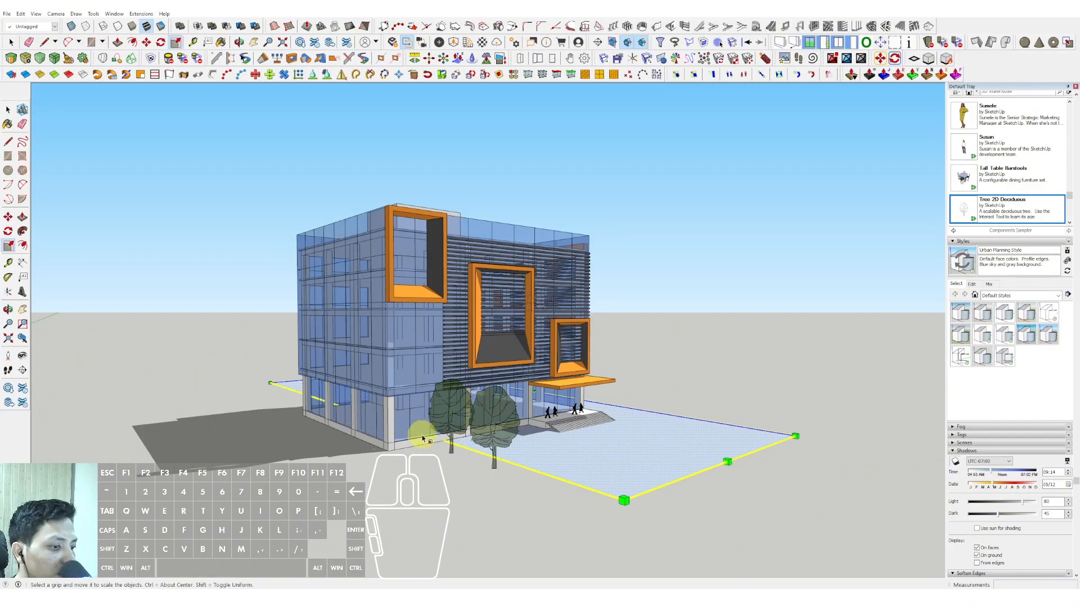
key("m")
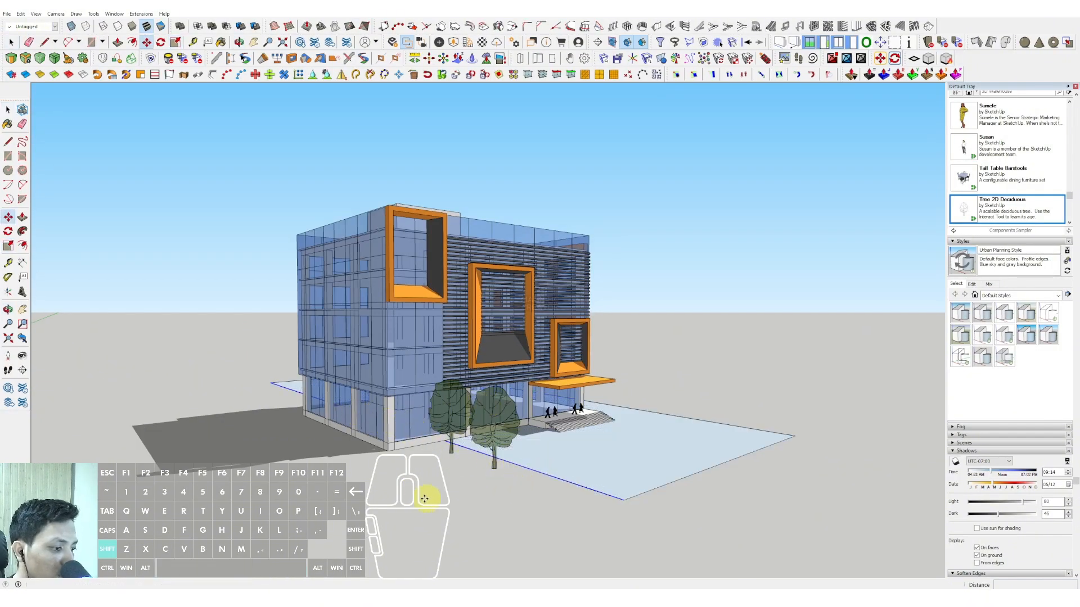
left_click(425, 499)
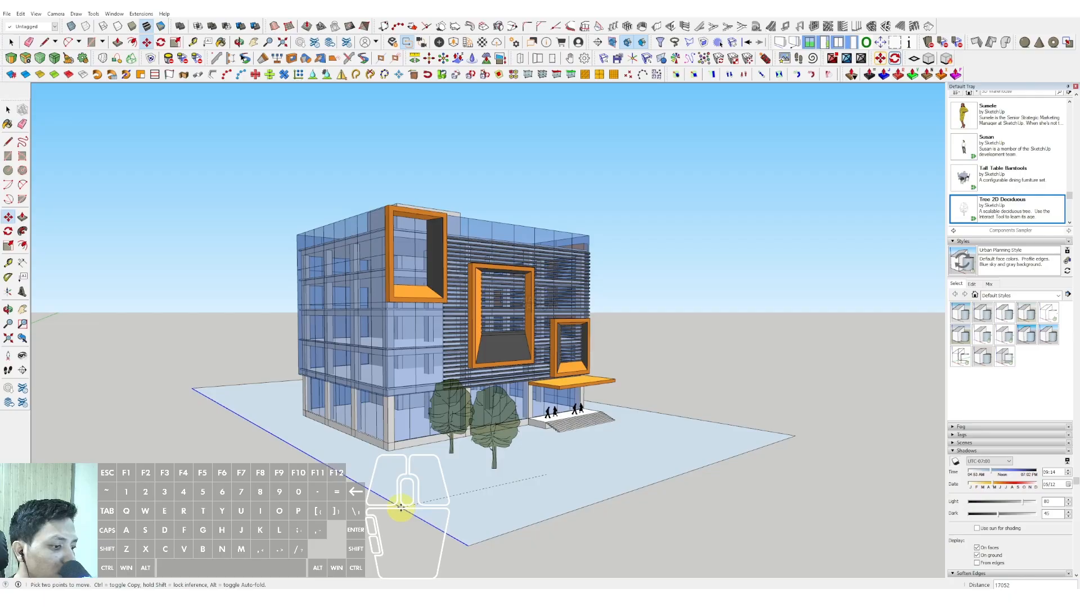
left_click(656, 422)
middle_click_drag(655, 422, 242, 415)
key("space")
Step: Paint the ground plane with Blacktop New from Asphalt and Concrete and set the material's lightness to 25
scroll(1027, 287, "up", 4)
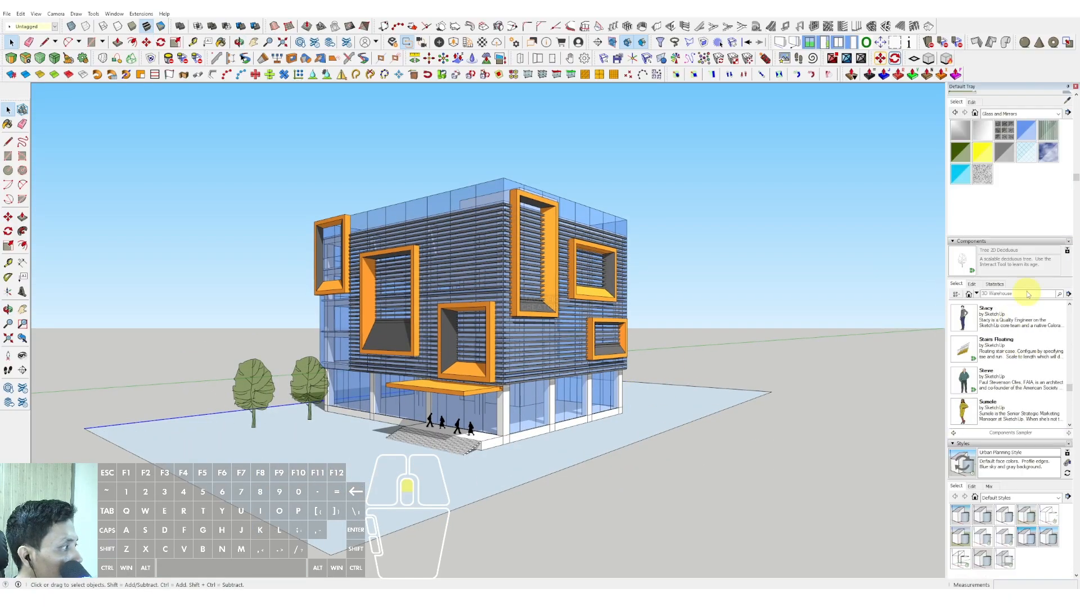
scroll(1027, 293, "up", 3)
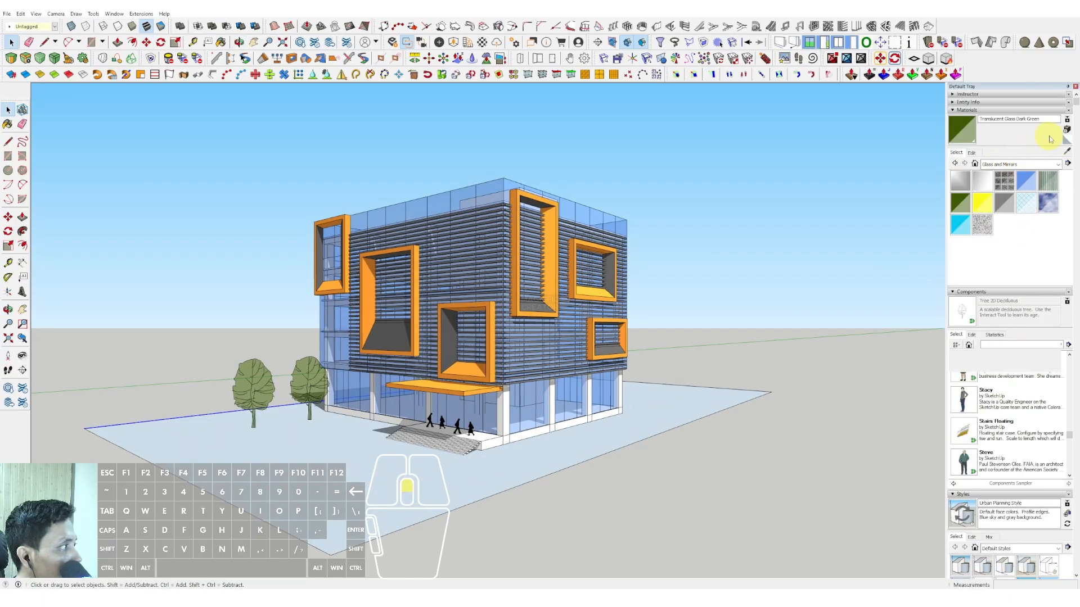
left_click(1058, 164)
left_click(1008, 194)
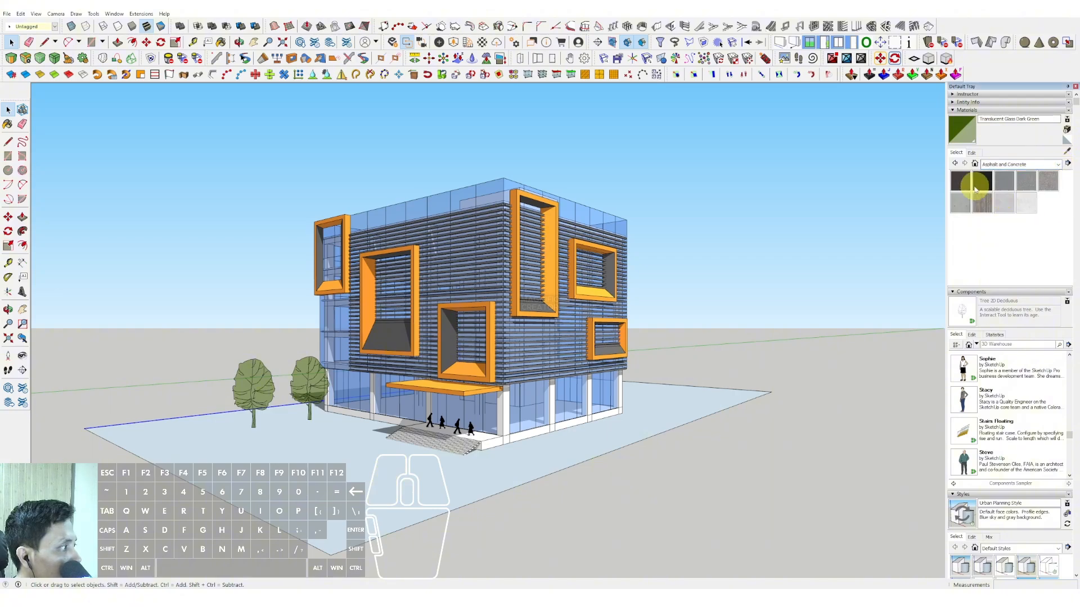
left_click(626, 417)
key("space")
scroll(386, 437, "up", 3)
middle_click_drag(394, 436, 410, 438, "shift")
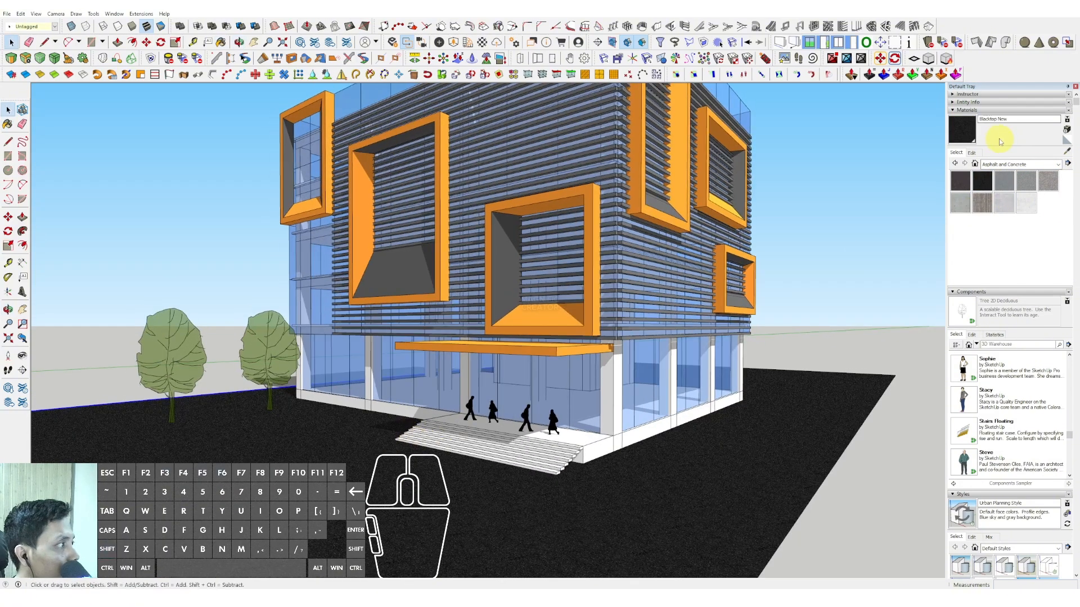
left_click(972, 152)
left_click_drag(980, 210, 974, 207)
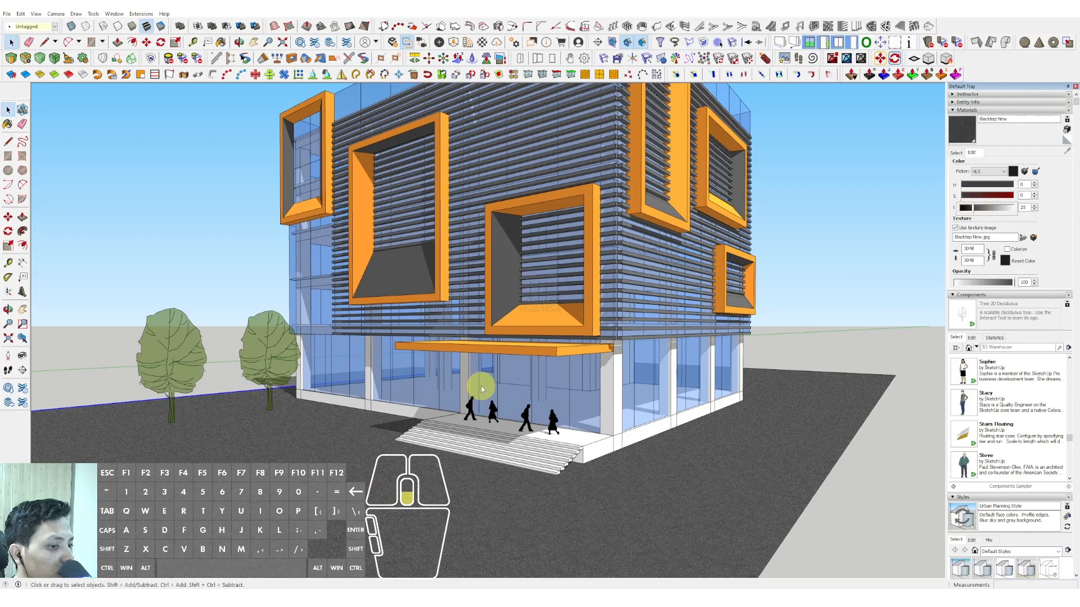
Step: Draw a rectangle of about 11700 by 11400 on the ground beneath the two trees for a lawn
middle_click_drag(481, 388, 181, 414)
key("r")
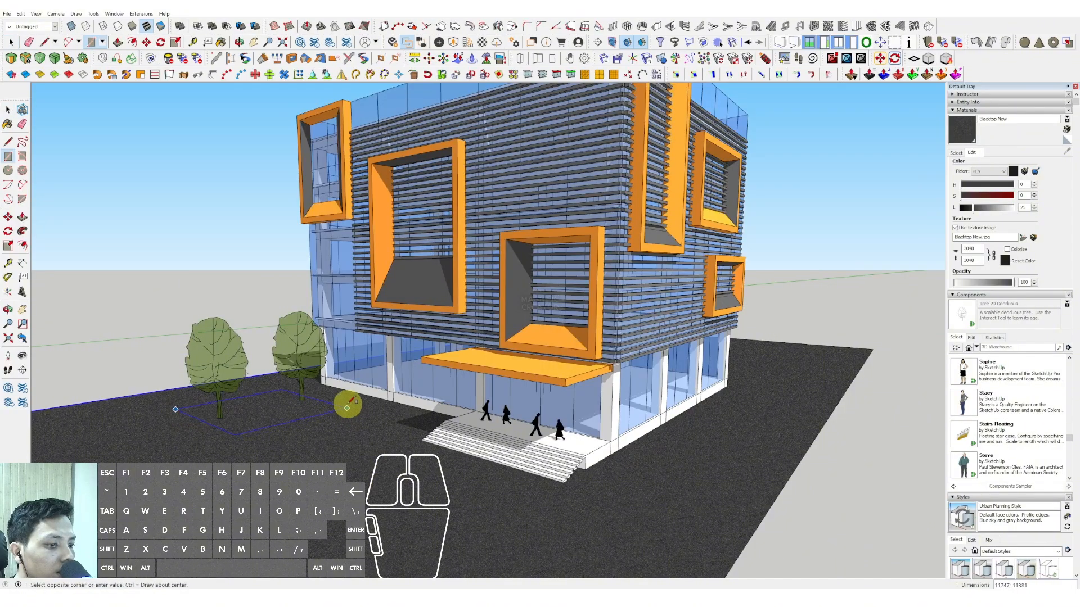
left_click(357, 398)
key("space")
Step: Paint the rectangle beneath the trees with Grass Light Green from the Landscaping, Fencing and Vegetation materials
left_click(956, 152)
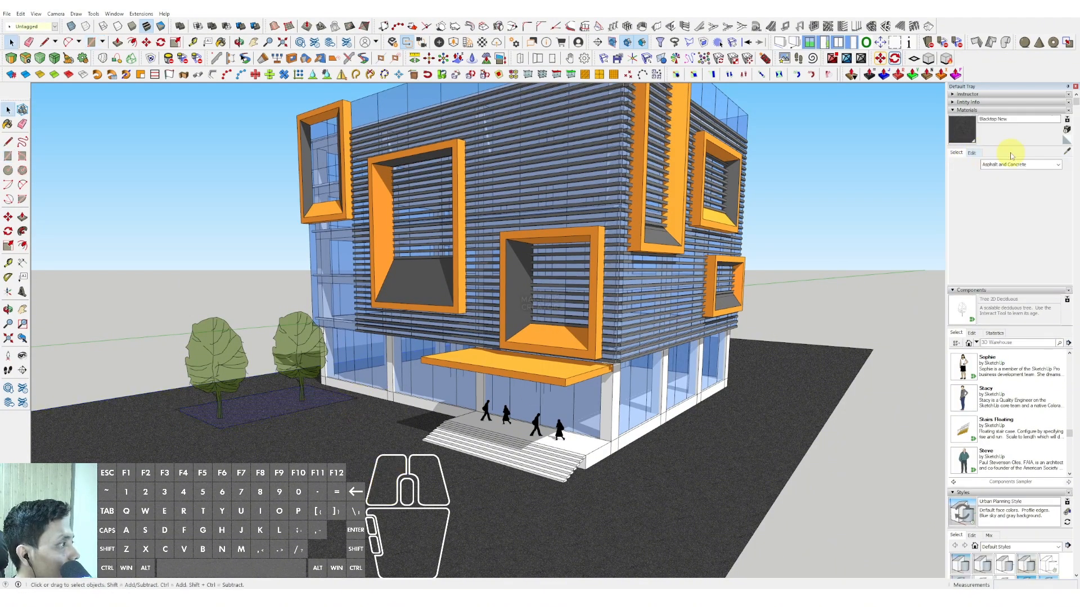
left_click(1057, 164)
left_click(1006, 214)
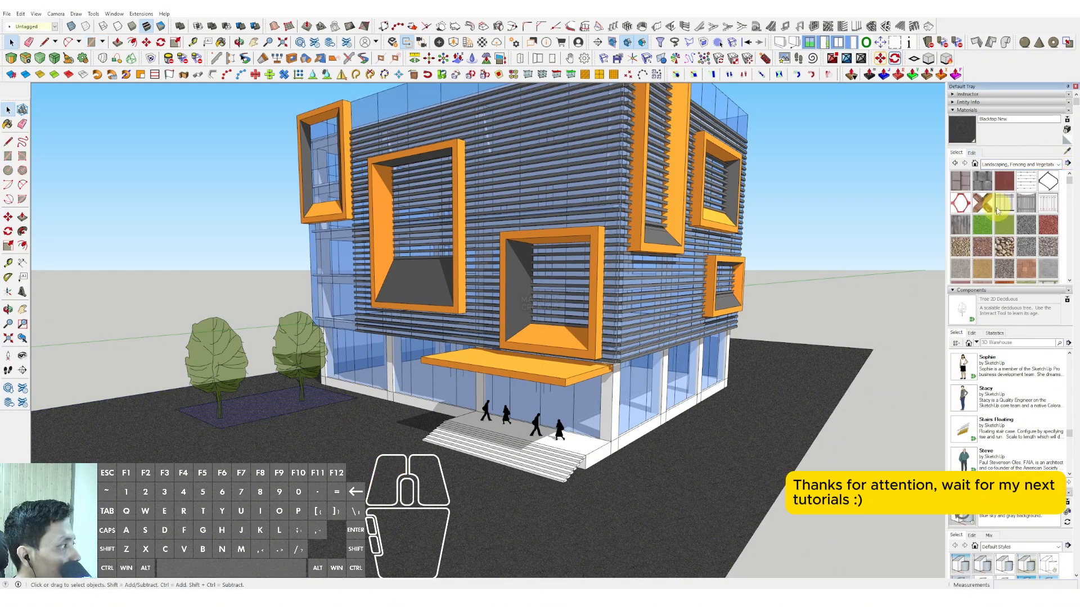
left_click(277, 404)
key("space")
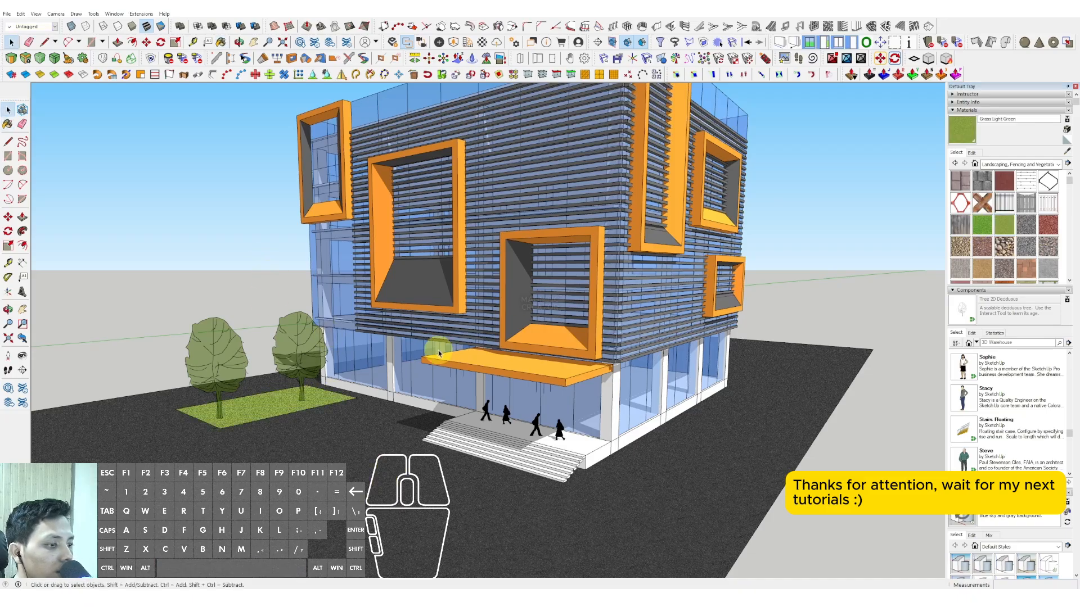
scroll(439, 354, "down", 2)
scroll(492, 306, "up", 2)
mouse_move(492, 306)
middle_mouse_down()
mouse_move(510, 282)
mouse_move(265, 441)
mouse_move(472, 373)
mouse_move(519, 327)
mouse_move(513, 309)
mouse_move(545, 272)
mouse_move(525, 289)
mouse_move(497, 164)
mouse_move(542, 270)
mouse_move(549, 243)
middle_mouse_up()
scroll(488, 300, "down", 2)
scroll(537, 350, "up", 2)
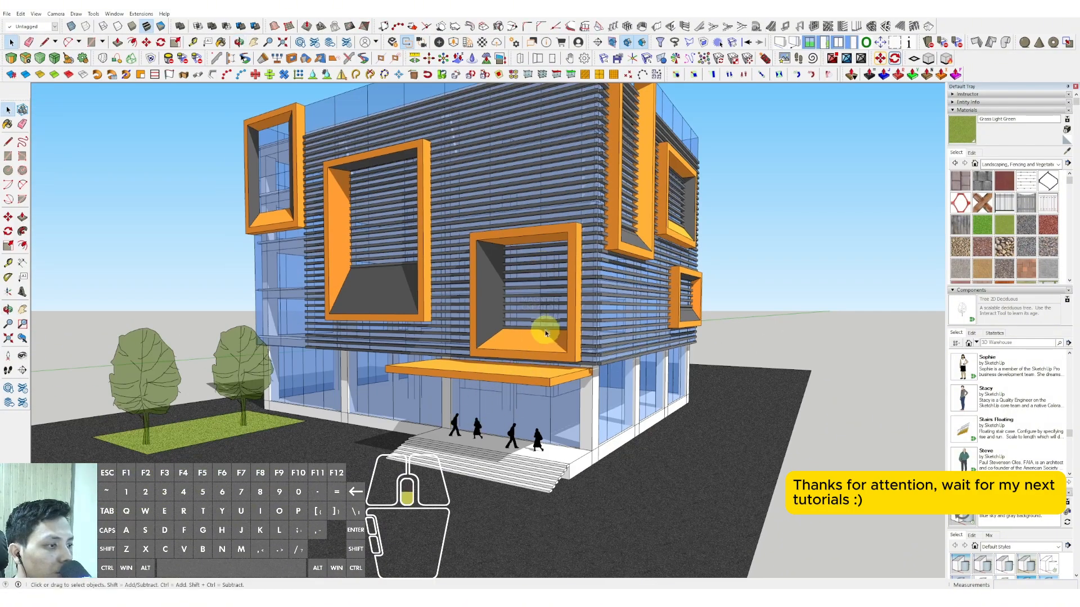
scroll(543, 326, "down", 2)
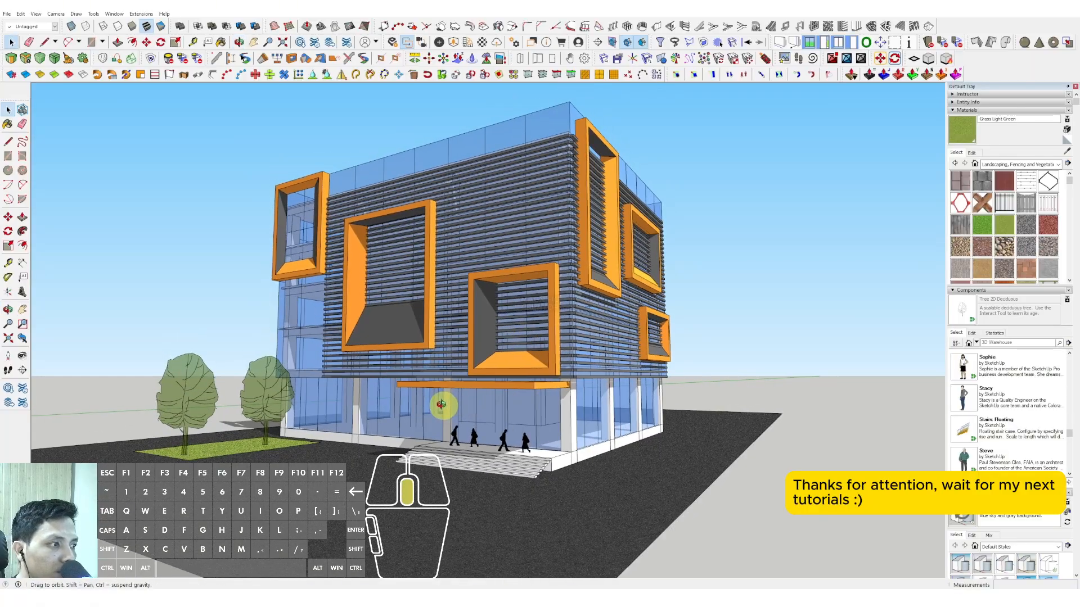